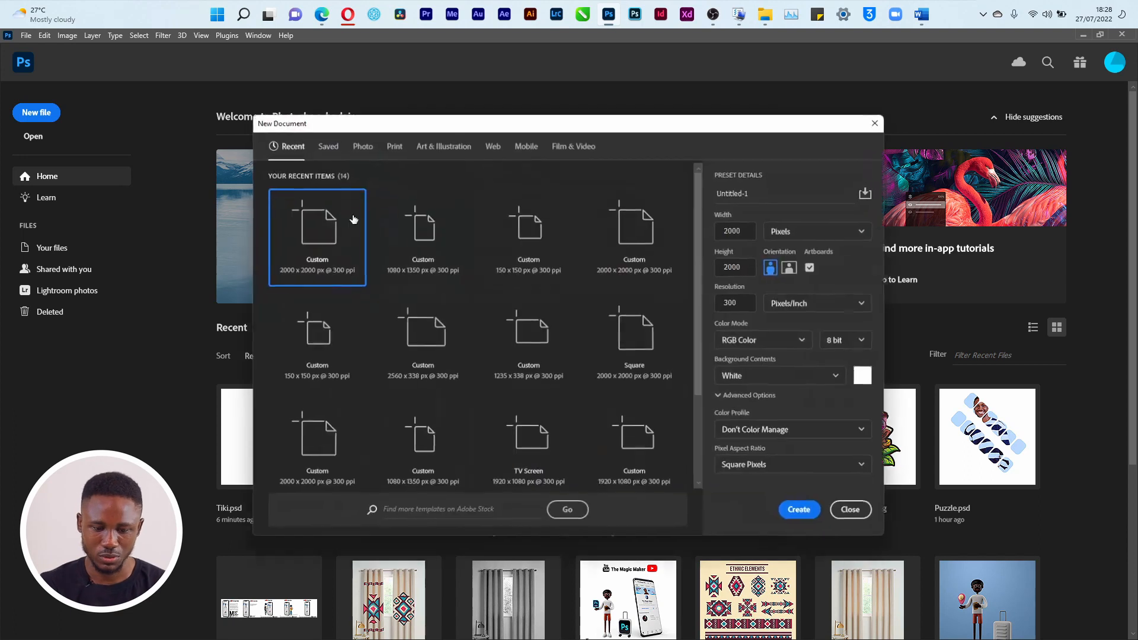
# Name the new document preset 'Insta Portrait 2'
pyautogui.click(713, 14)
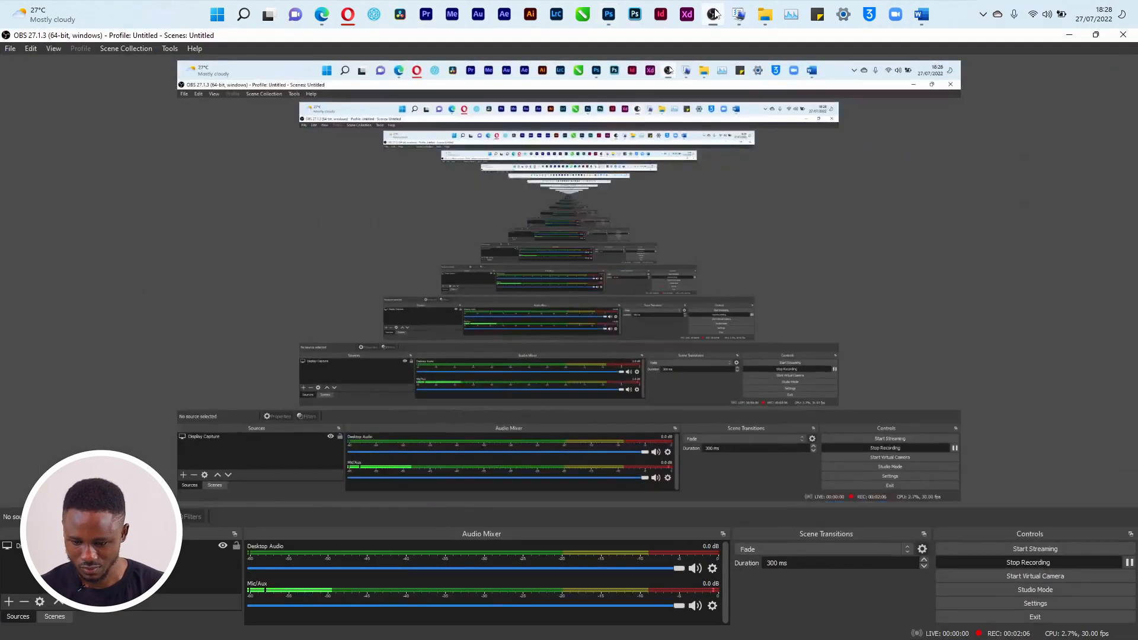
pyautogui.click(714, 14)
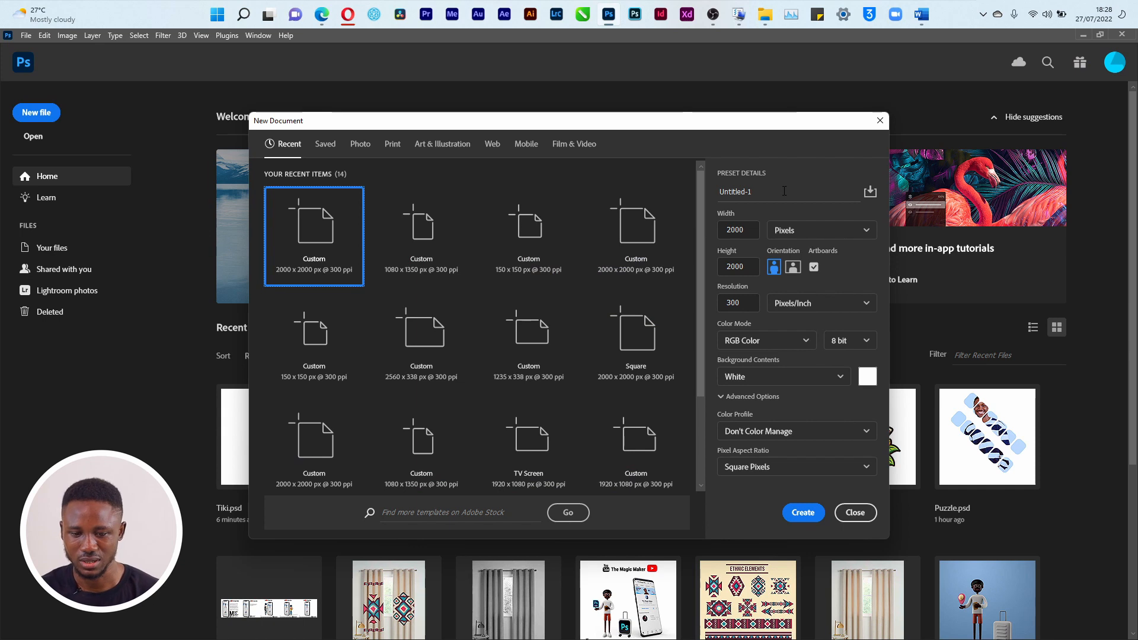
pyautogui.click(870, 193)
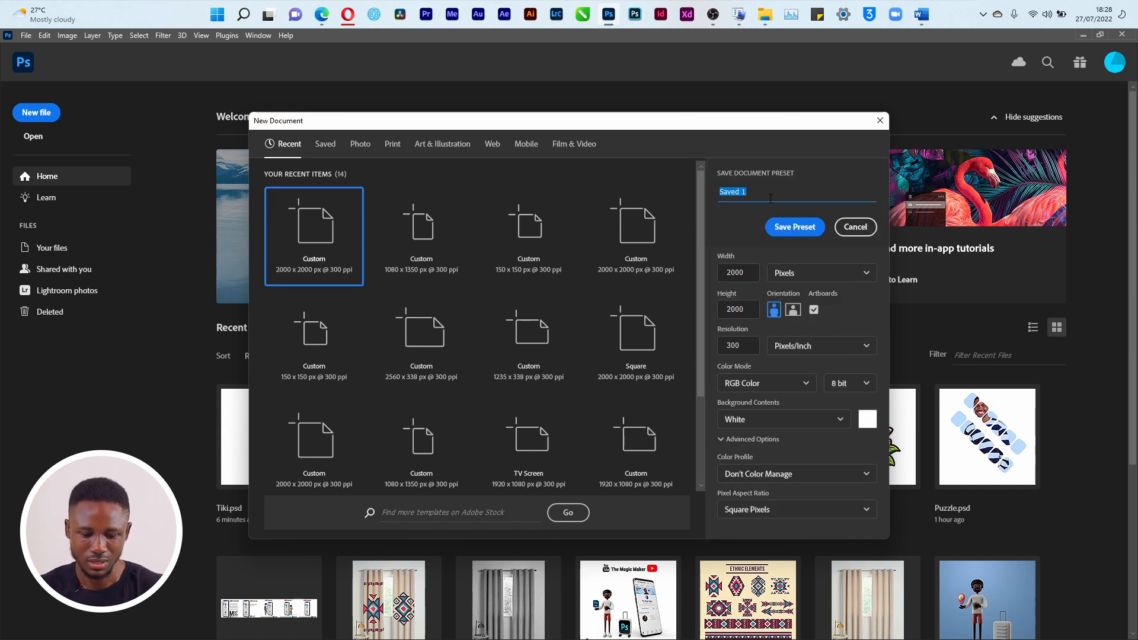
pyautogui.write('Insta Por')
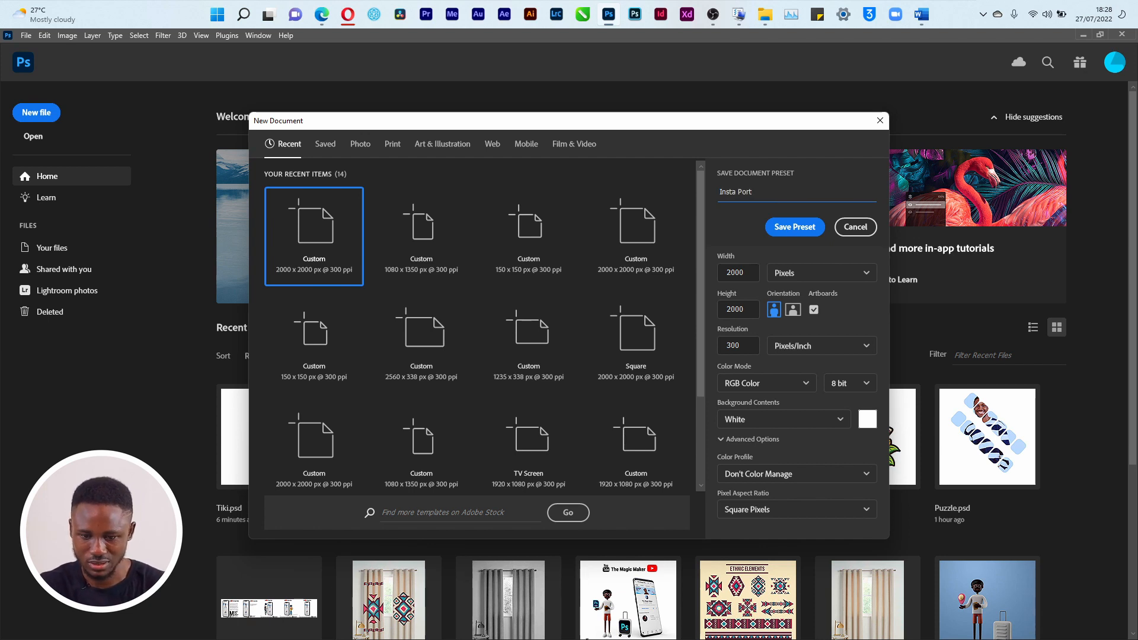
pyautogui.press('BackSpace')
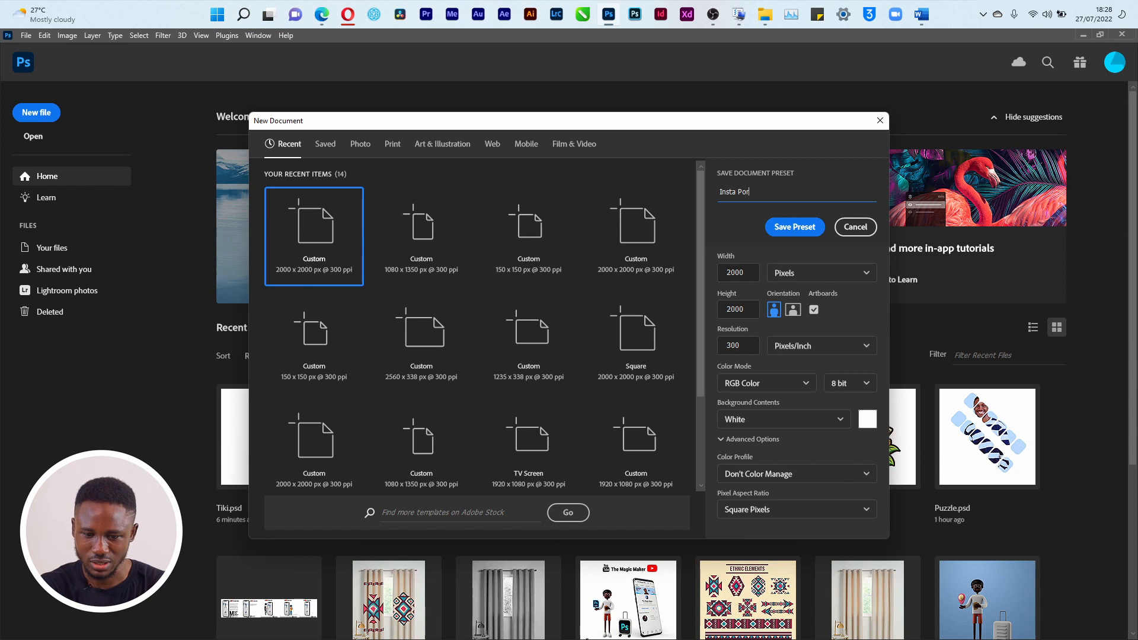
pyautogui.write('Potraitg')
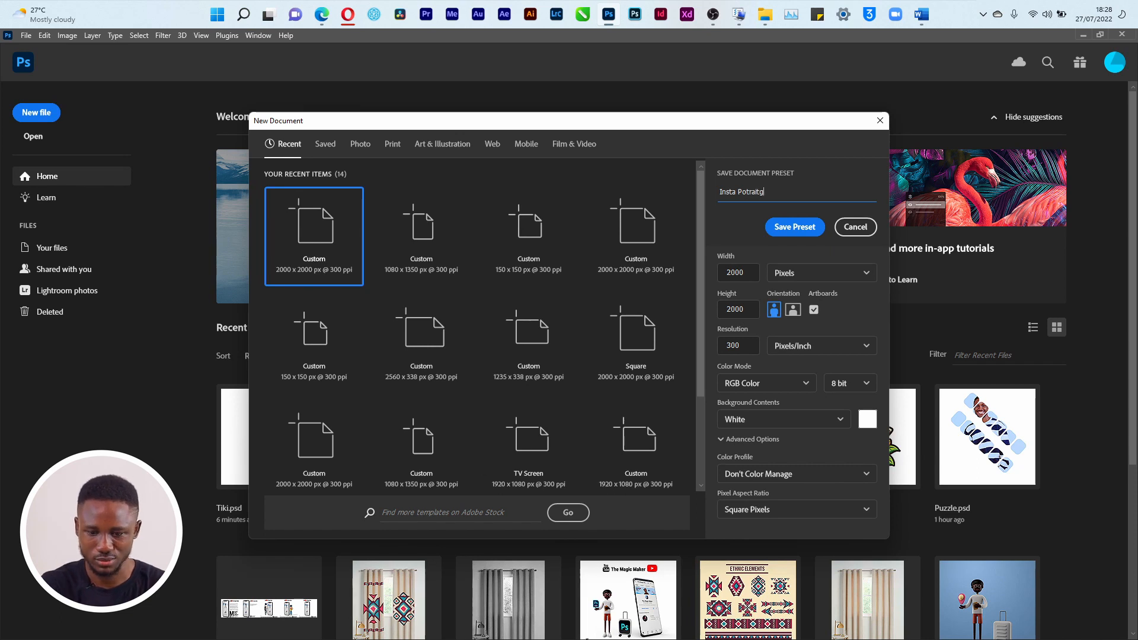
pyautogui.press('Left')
pyautogui.press('Left')
pyautogui.press('Left')
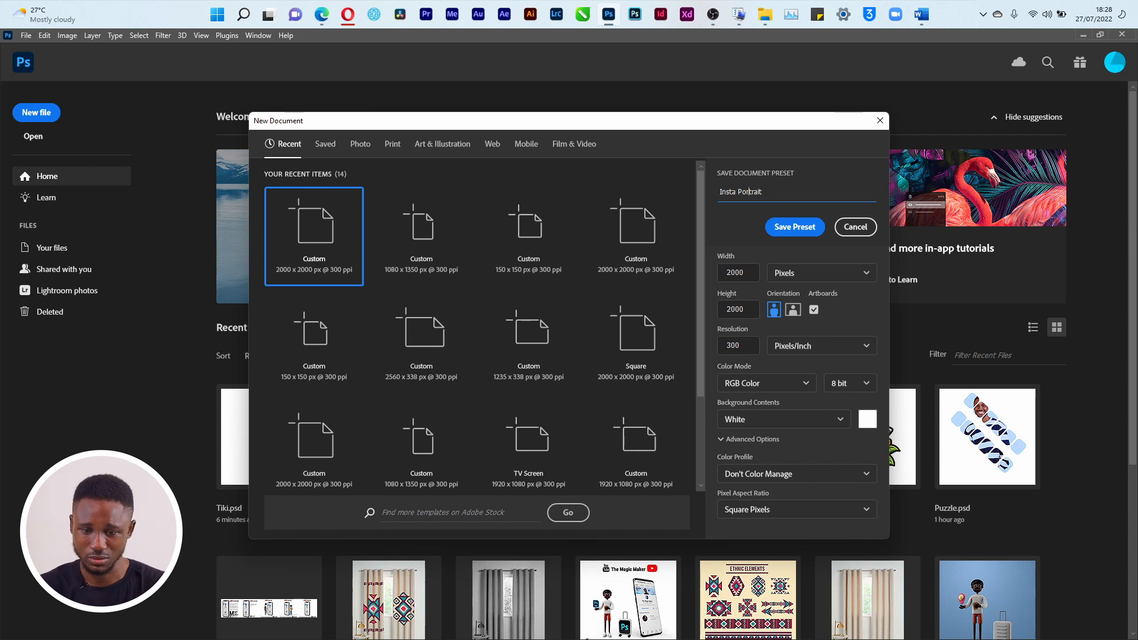
pyautogui.tripleClick(782, 186)
pyautogui.click(783, 191)
pyautogui.write('2')
# Set the preset's width to 1080 and height to 1350 pixels
pyautogui.click(750, 274)
pyautogui.click(749, 274)
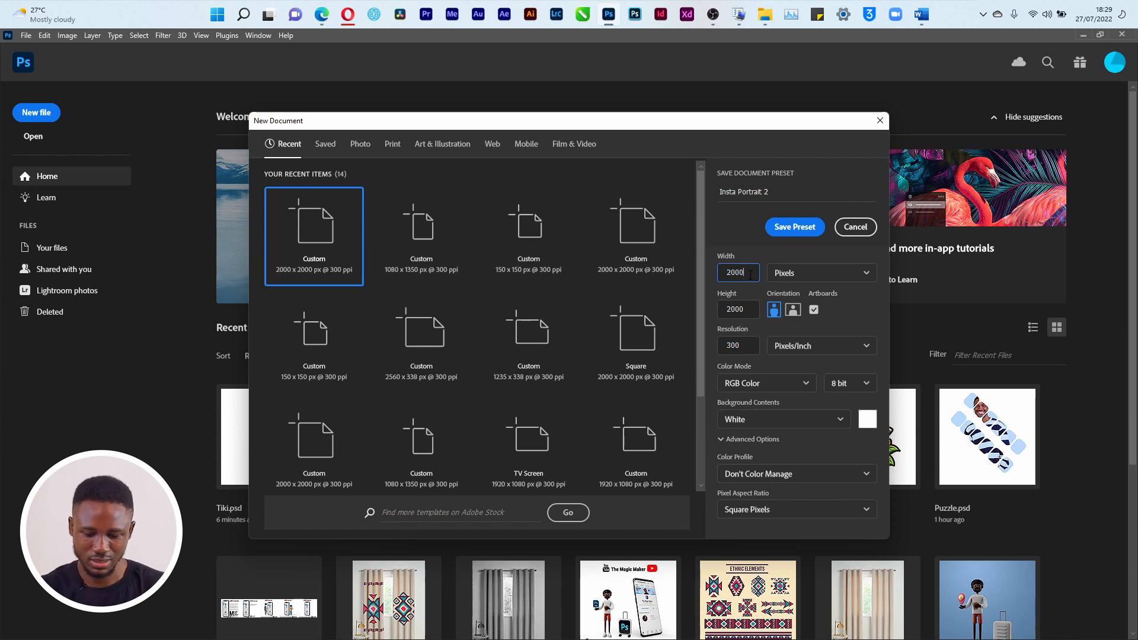
pyautogui.doubleClick(749, 275)
pyautogui.write('1080')
pyautogui.click(747, 313)
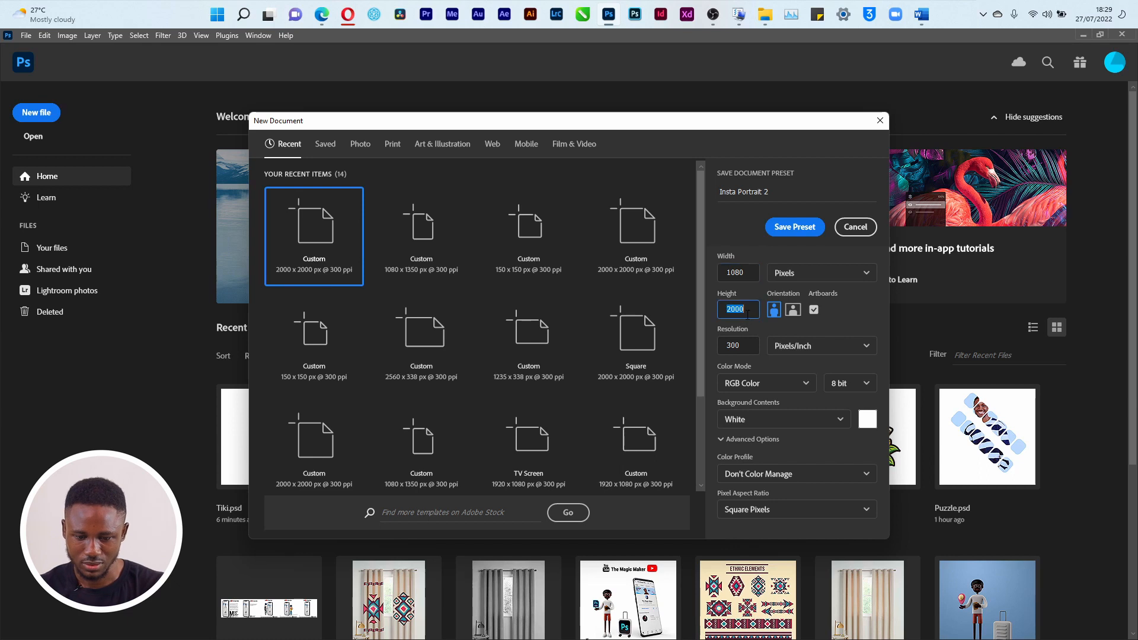
pyautogui.write('1350')
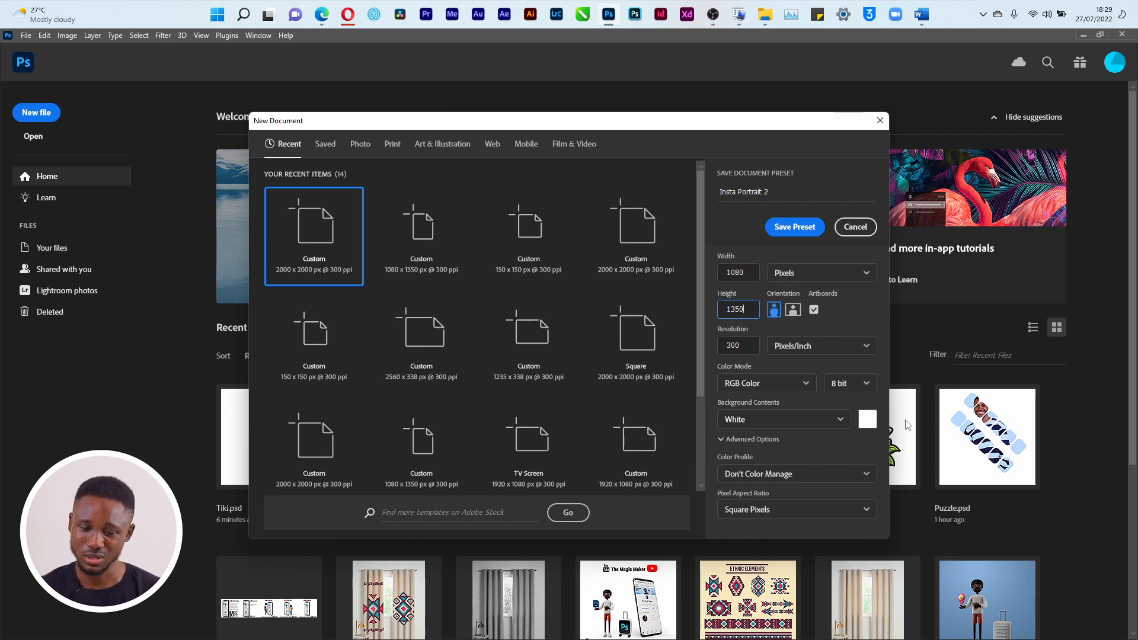
# Set a custom navy #002140 background, save the Insta Portrait 2 preset, and create the document
pyautogui.click(840, 419)
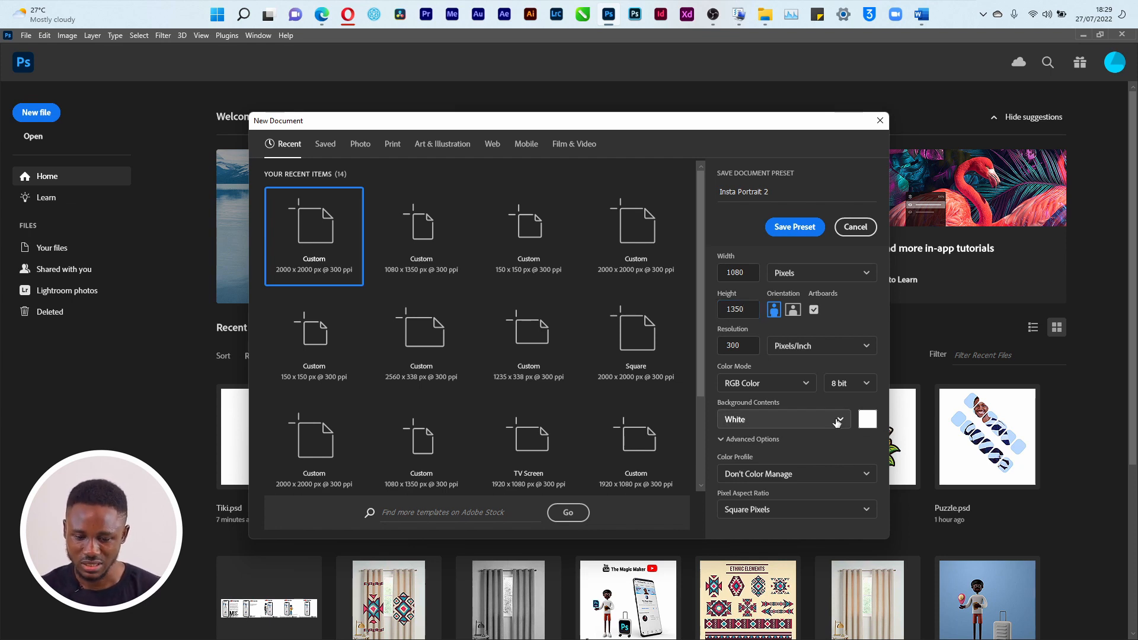
pyautogui.click(771, 517)
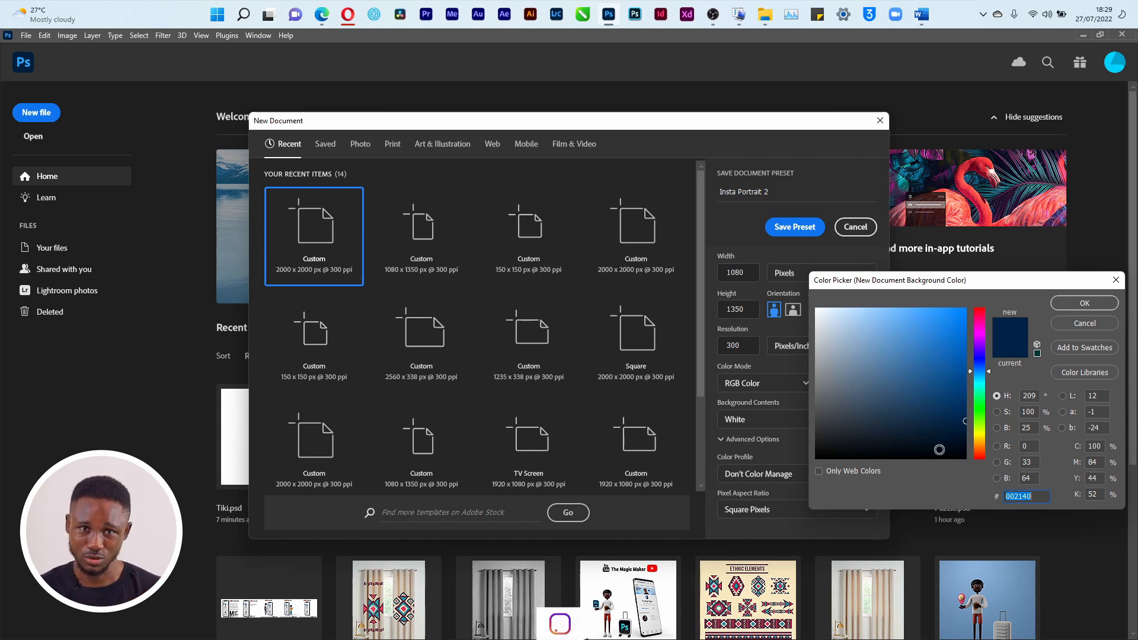
pyautogui.click(1069, 303)
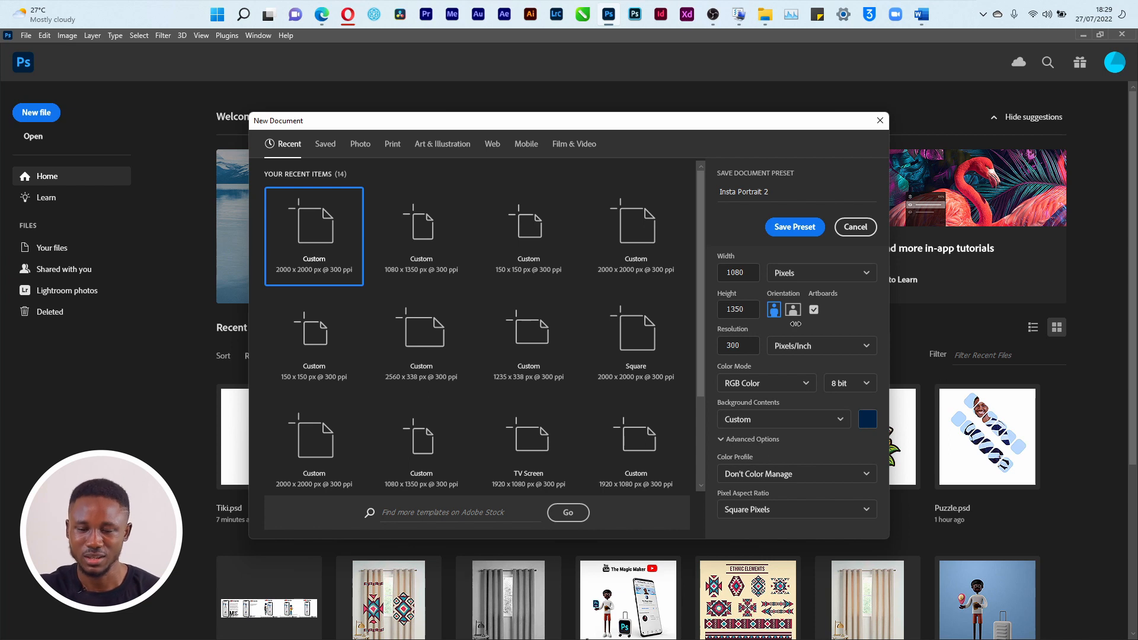
pyautogui.click(805, 228)
pyautogui.click(816, 512)
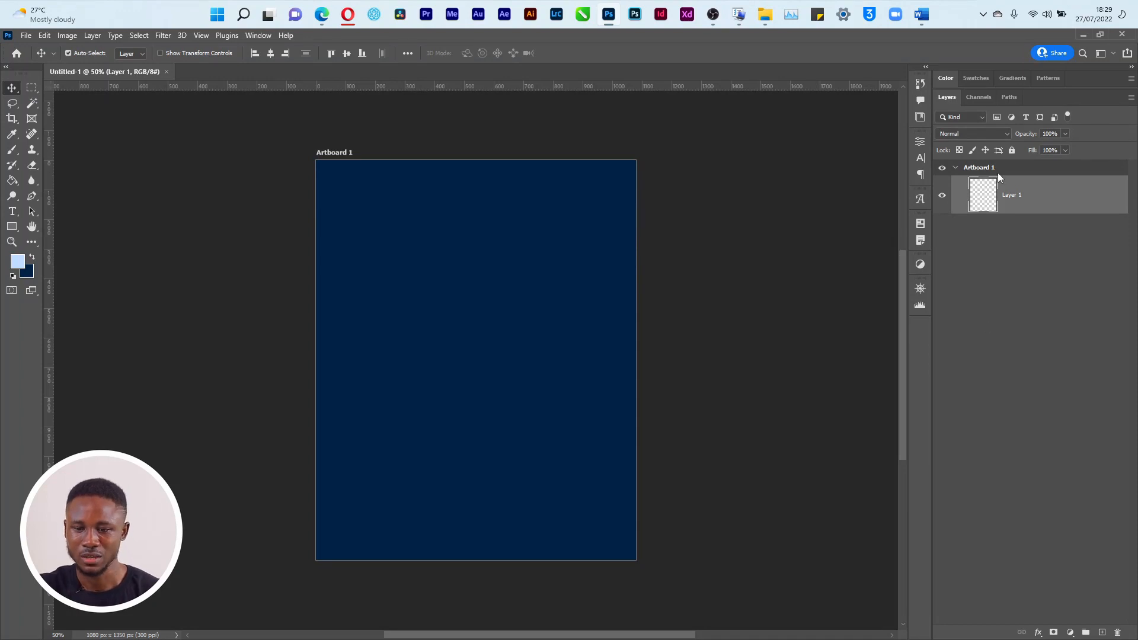
# With the Artboard Tool, add Artboards 2 and 3 to the right of Artboard 1
pyautogui.click(1001, 170)
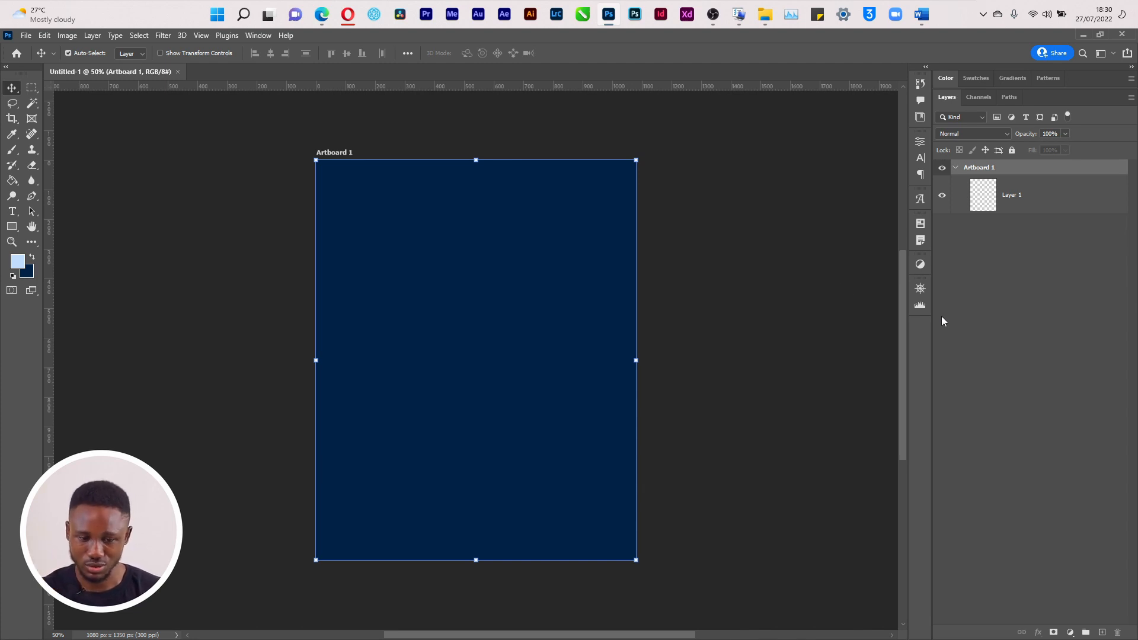
pyautogui.rightClick(12, 88)
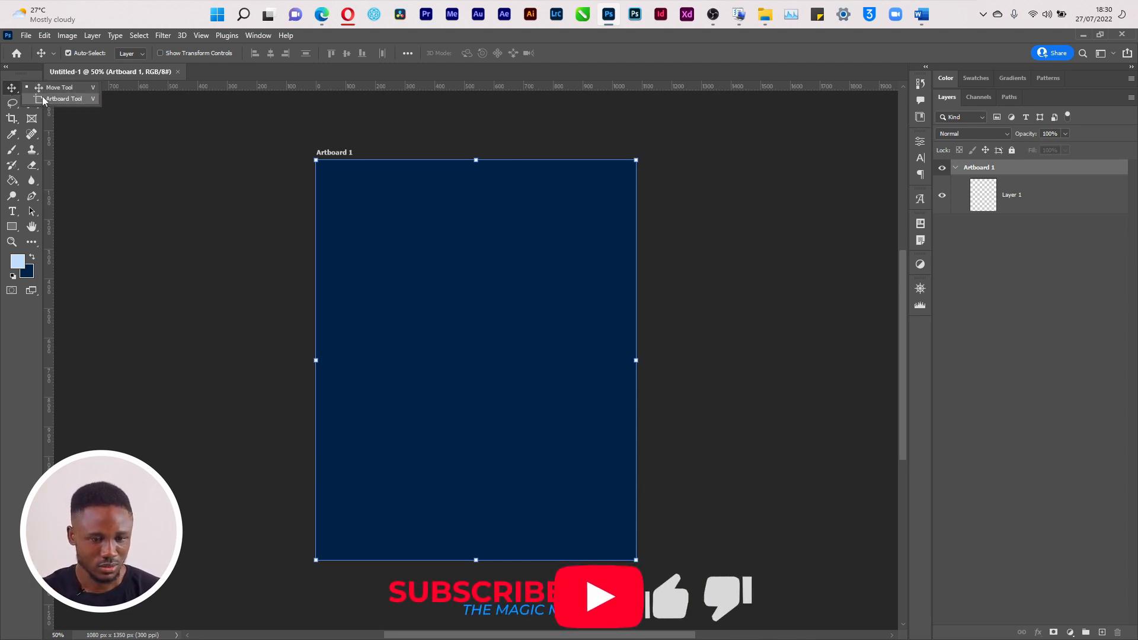
pyautogui.click(60, 98)
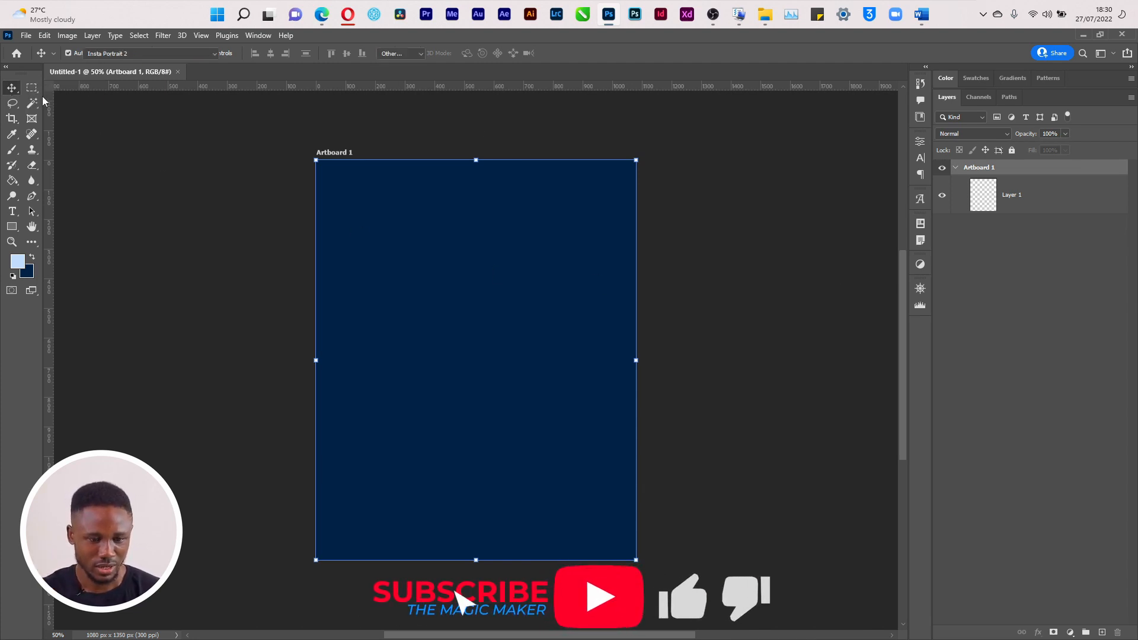
pyautogui.click(663, 360)
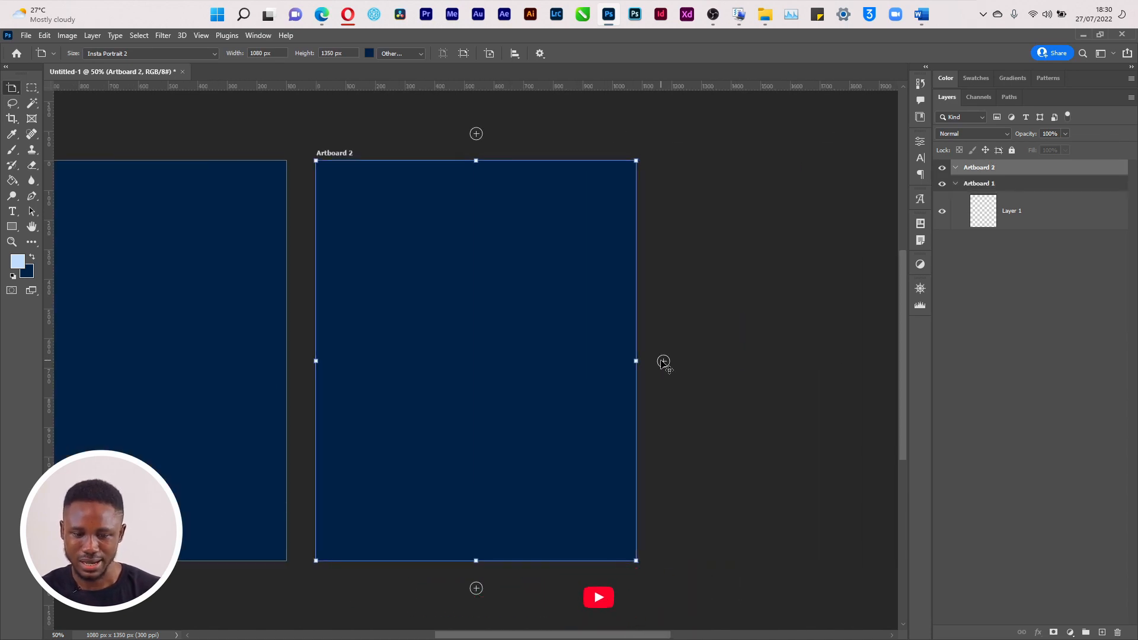
pyautogui.click(663, 361)
pyautogui.hotkey('ctrl', '-')
pyautogui.hotkey('ctrl', '-')
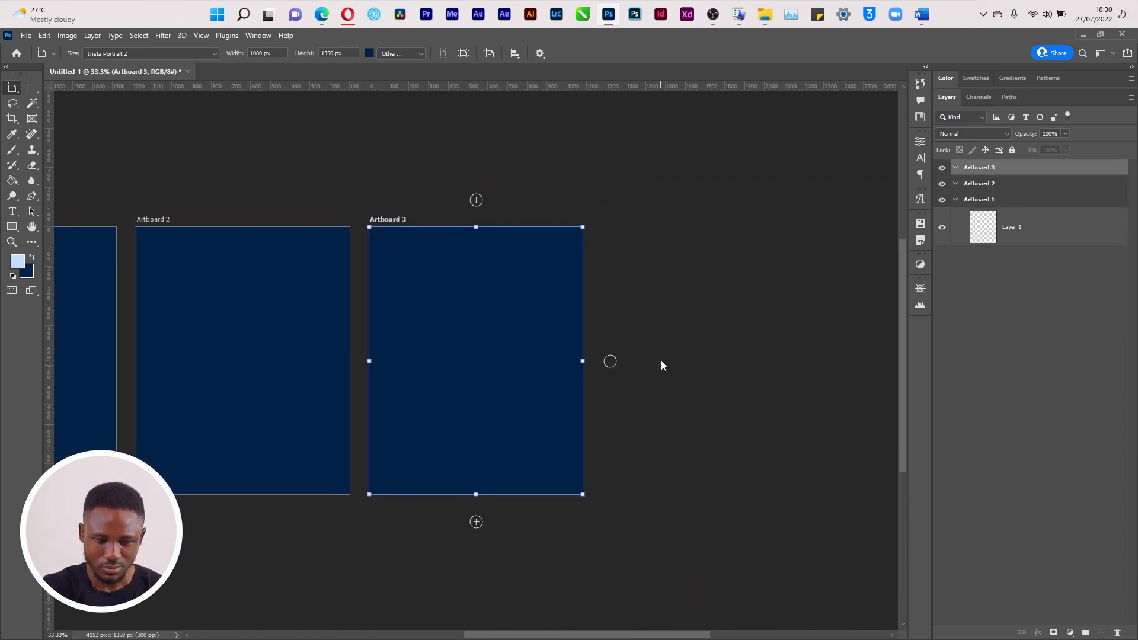
pyautogui.hotkey('ctrl', '+')
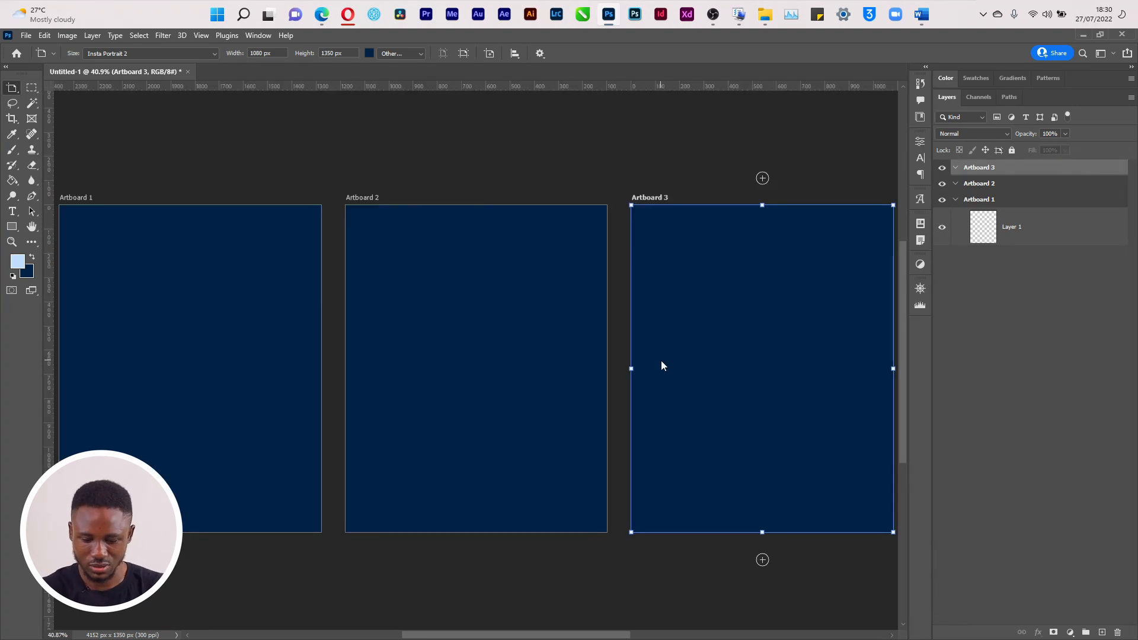
pyautogui.hotkey('ctrl', '-')
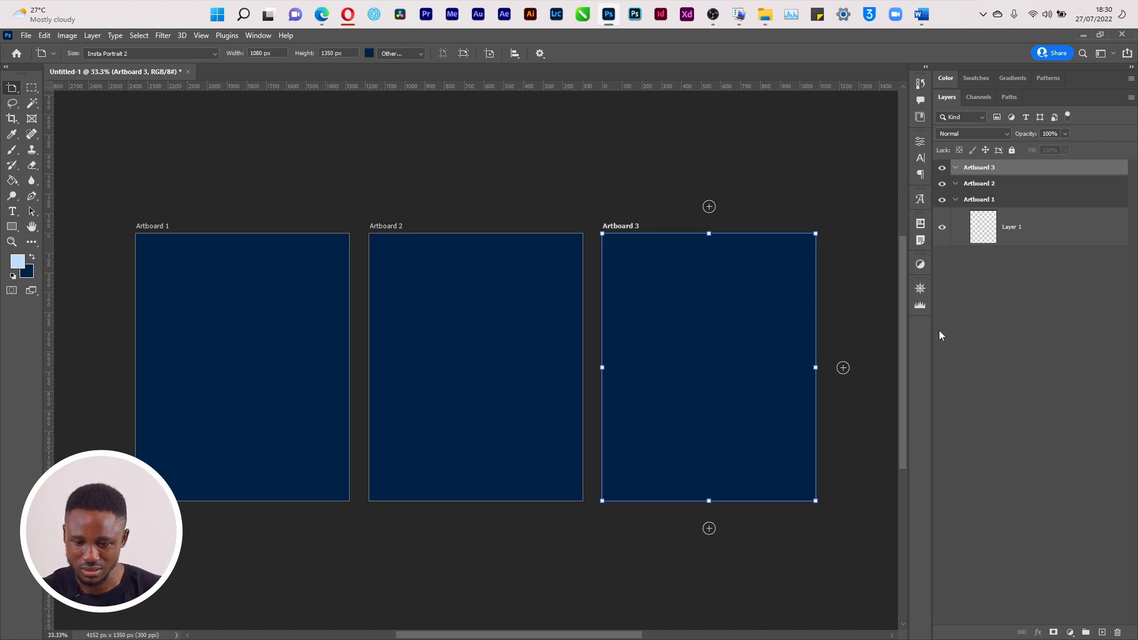
# Add Artboards 4, 5 and 6 as a second row below, then fit all six in view
pyautogui.scroll(-1, 902, 323)
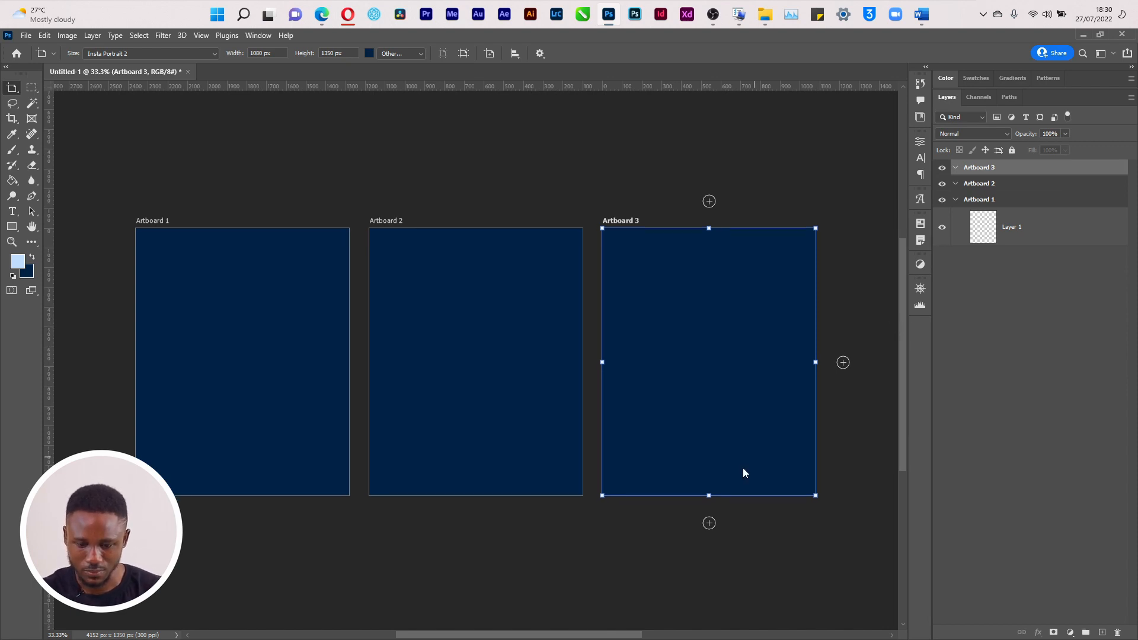
pyautogui.click(709, 524)
pyautogui.scroll(-5, 902, 432)
pyautogui.click(575, 362)
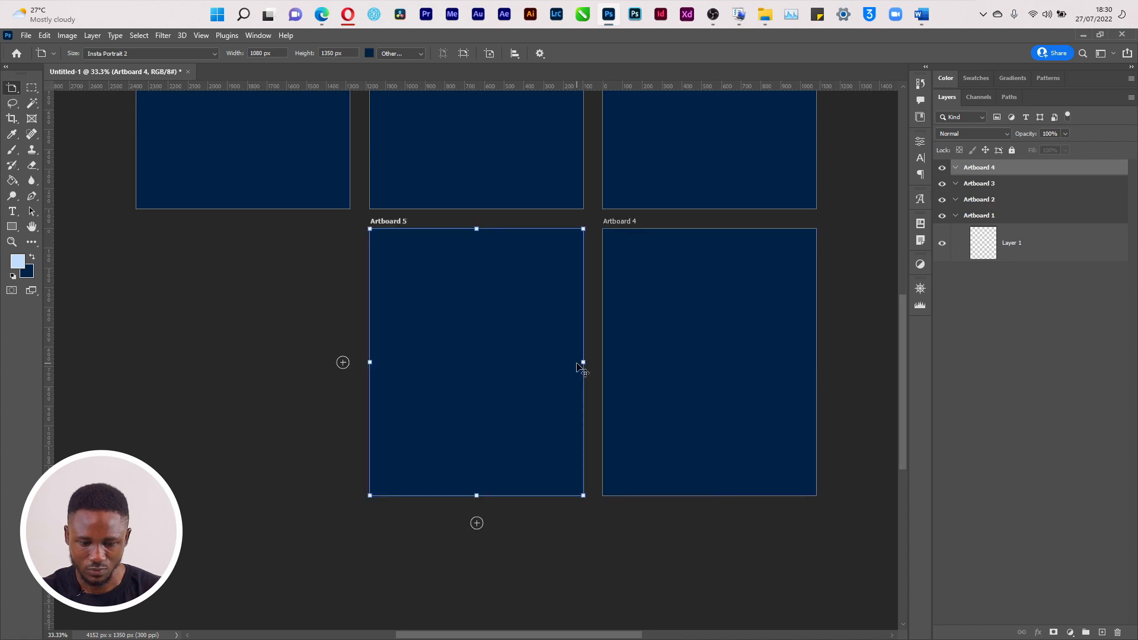
pyautogui.click(576, 362)
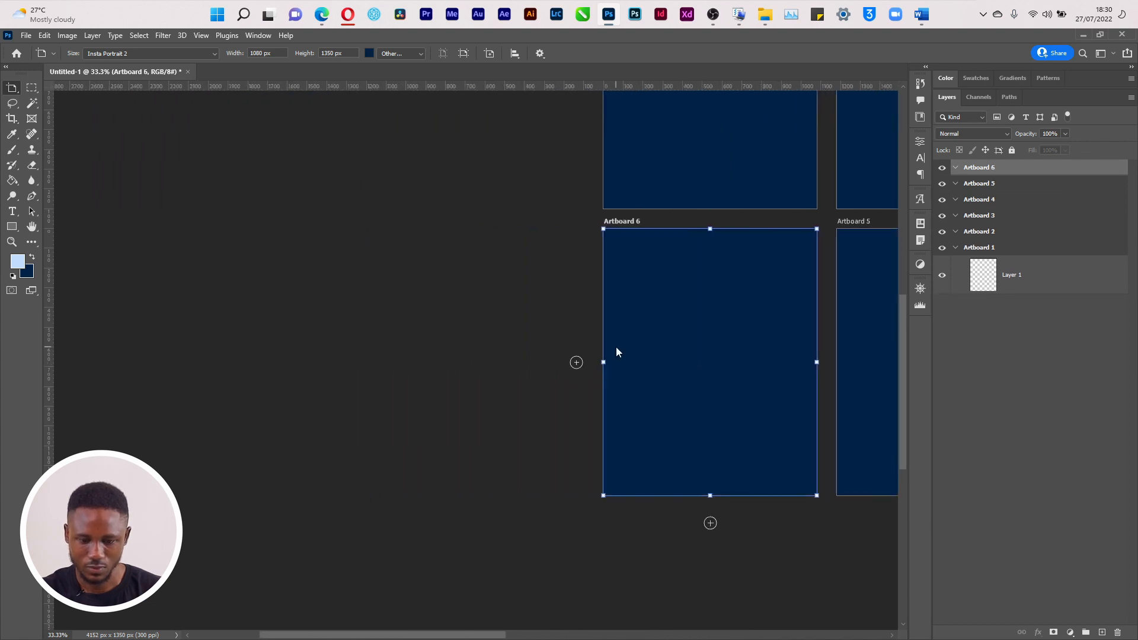
pyautogui.hotkey('ctrl', '0')
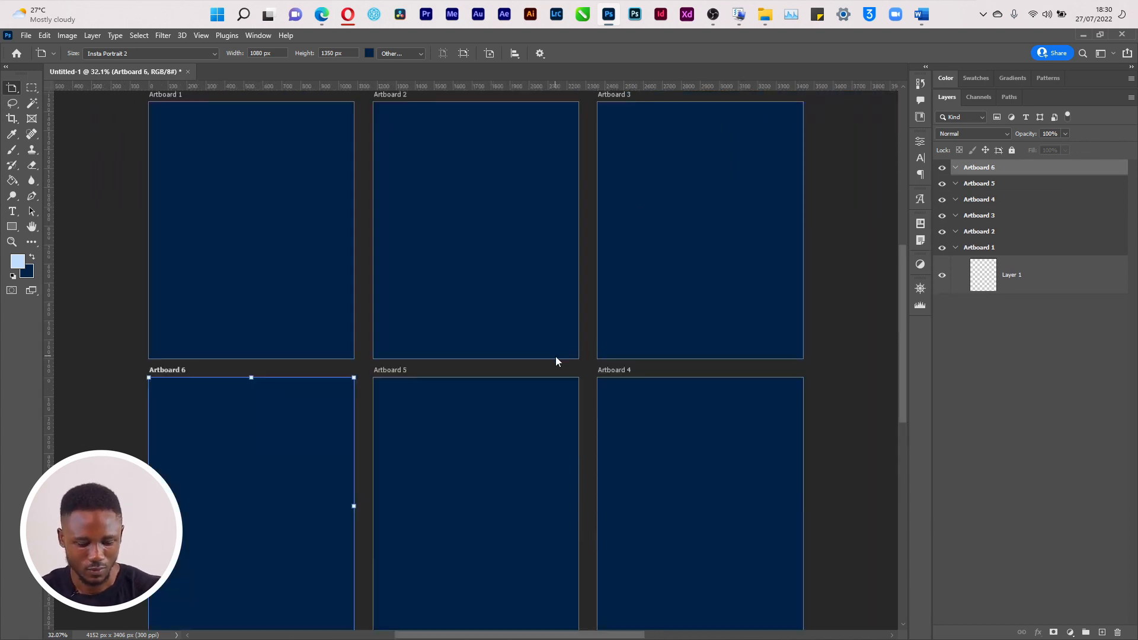
pyautogui.hotkey('ctrl', '-')
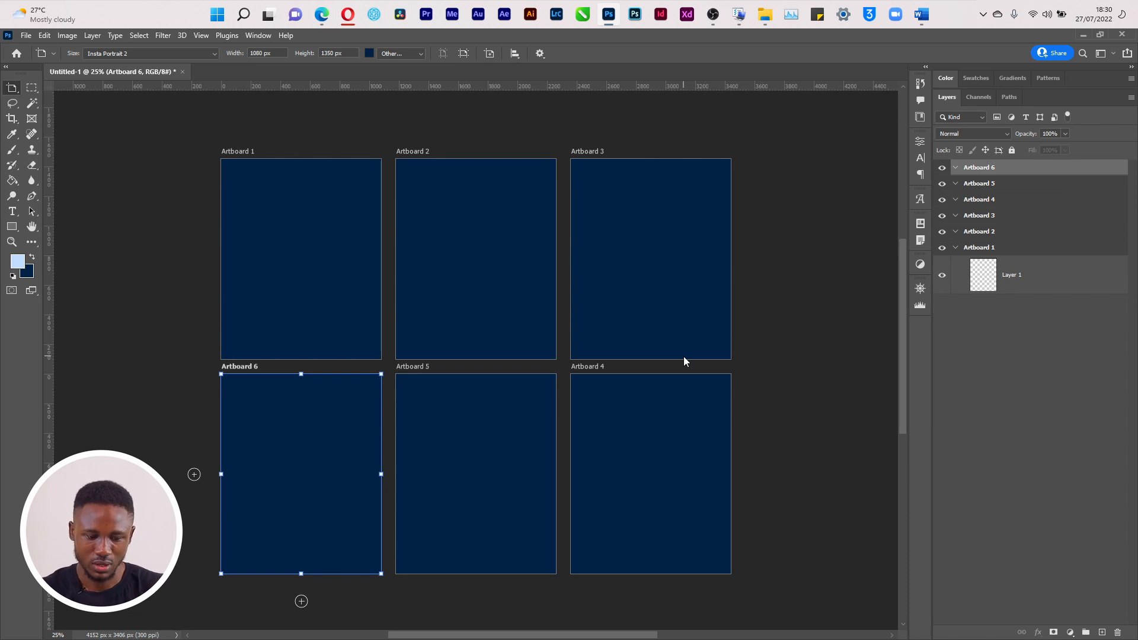
pyautogui.click(981, 184)
# Drag Artboards 4, 5 and 6 up into a single row after Artboard 3
pyautogui.click(981, 199)
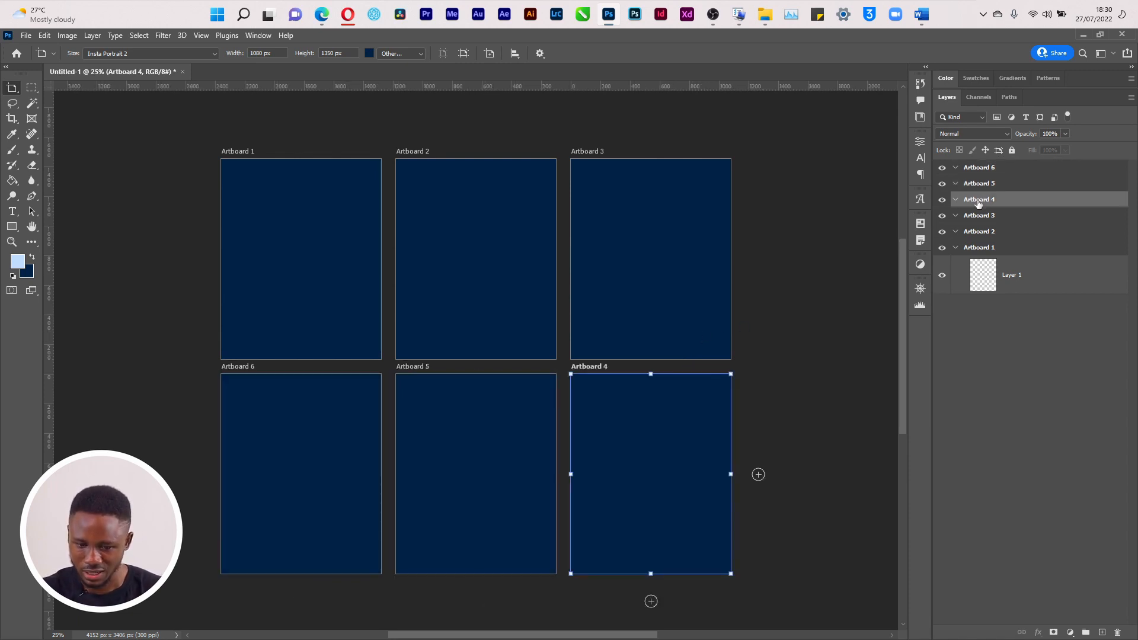
pyautogui.moveTo(585, 368); pyautogui.dragTo(758, 150)
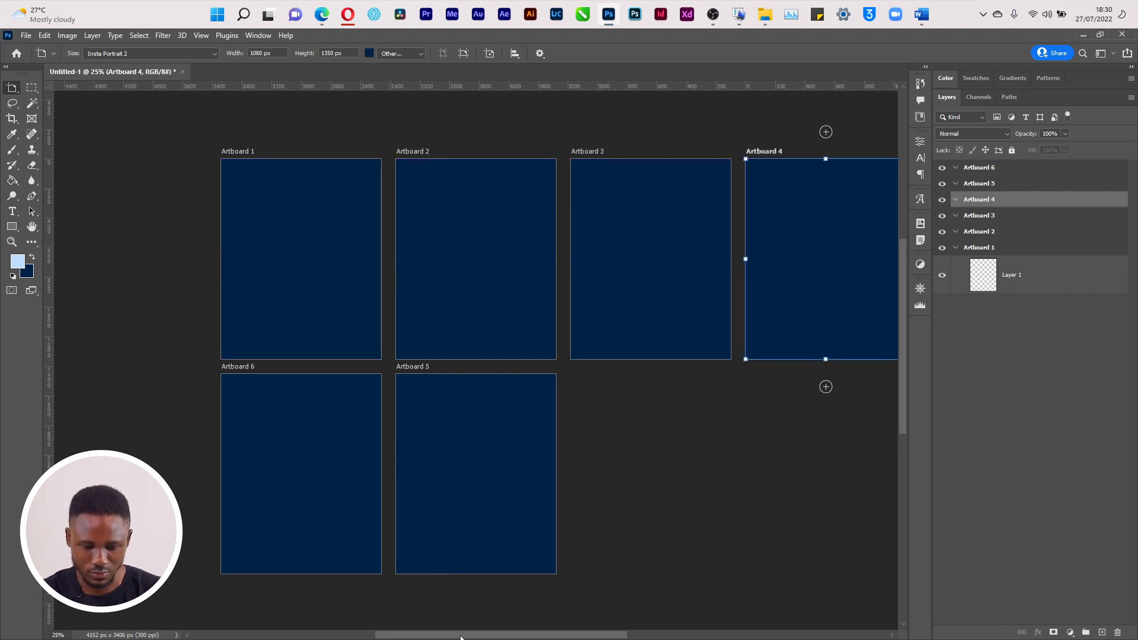
pyautogui.moveTo(461, 637); pyautogui.dragTo(497, 637)
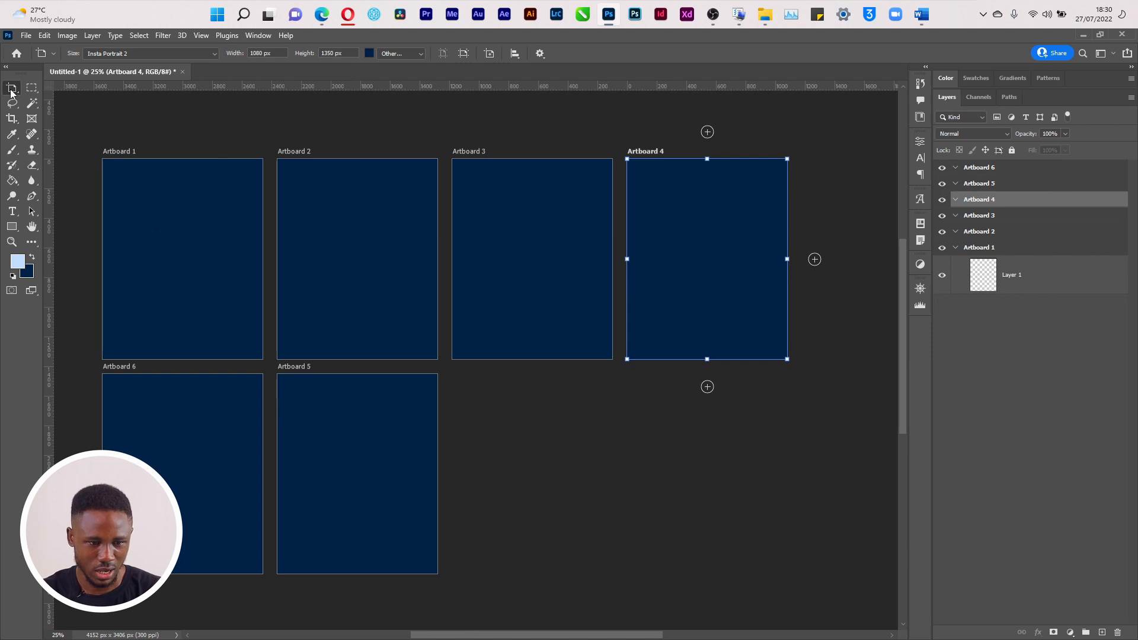
pyautogui.moveTo(300, 370); pyautogui.dragTo(826, 152)
pyautogui.moveTo(506, 635)
pyautogui.mouseDown()
pyautogui.moveTo(490, 636)
pyautogui.moveTo(521, 635)
pyautogui.moveTo(505, 632)
pyautogui.mouseUp()
pyautogui.moveTo(117, 370); pyautogui.dragTo(870, 385)
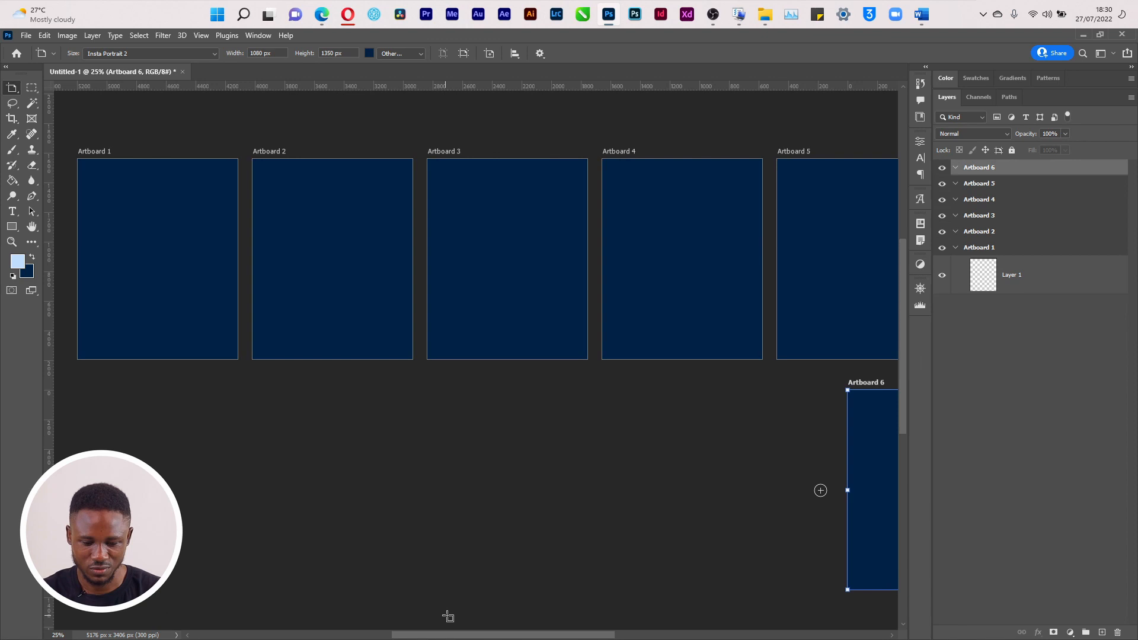
pyautogui.moveTo(457, 635); pyautogui.dragTo(539, 635)
pyautogui.moveTo(561, 381); pyautogui.dragTo(661, 153)
pyautogui.press('super+Tab')
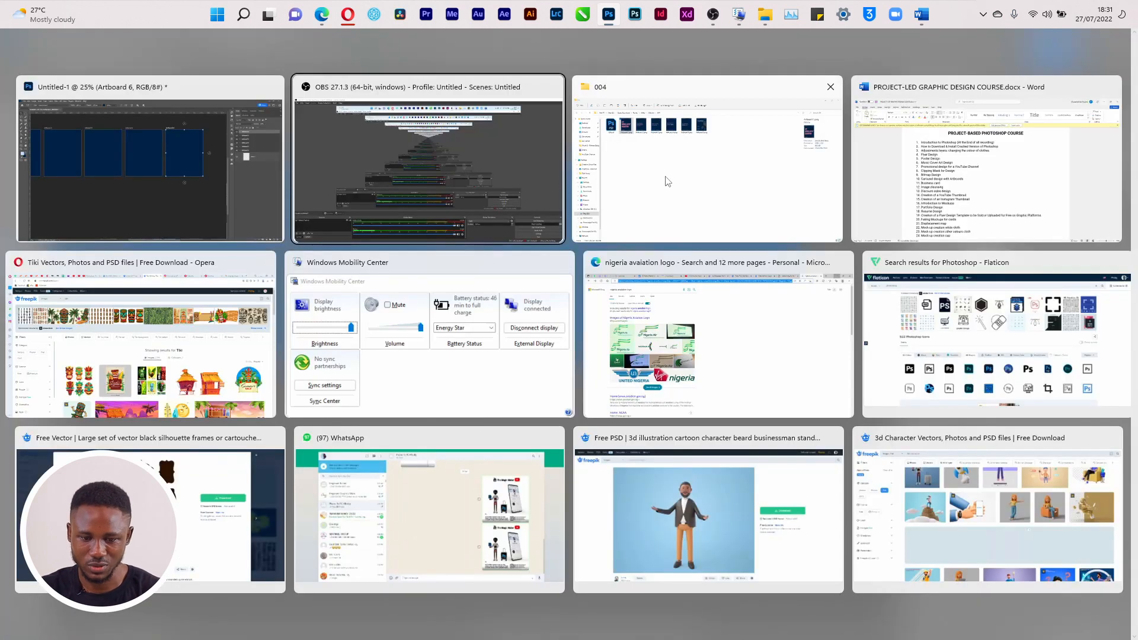
# Page through the six reference slides from the 004 folder in Picasa, then return to Photoshop
pyautogui.click(654, 202)
pyautogui.doubleClick(209, 156)
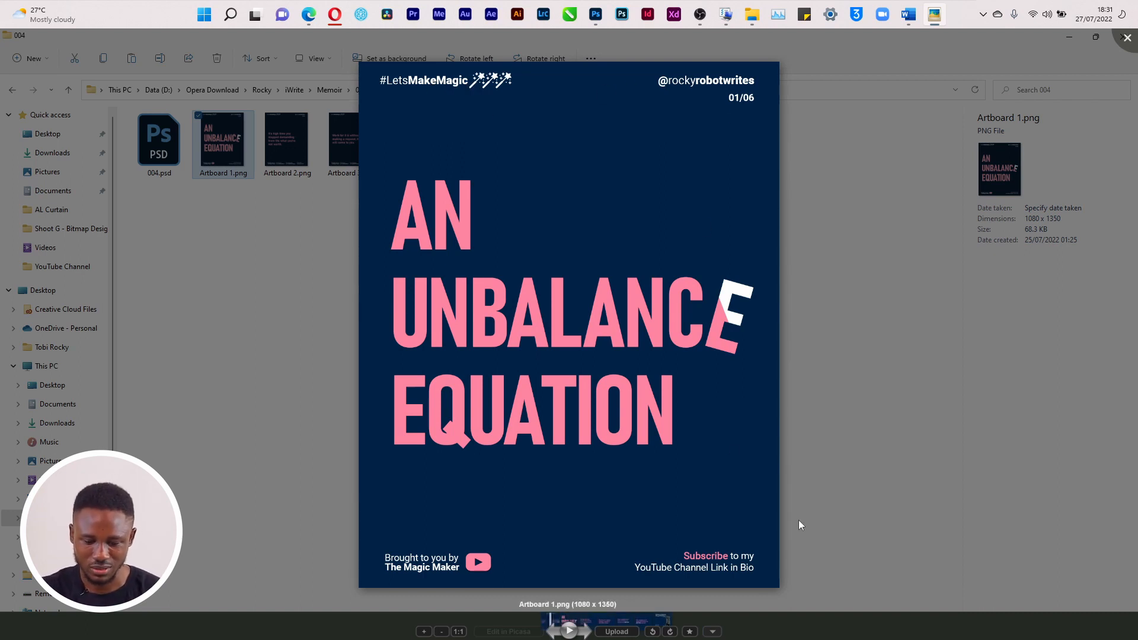
pyautogui.press('Right')
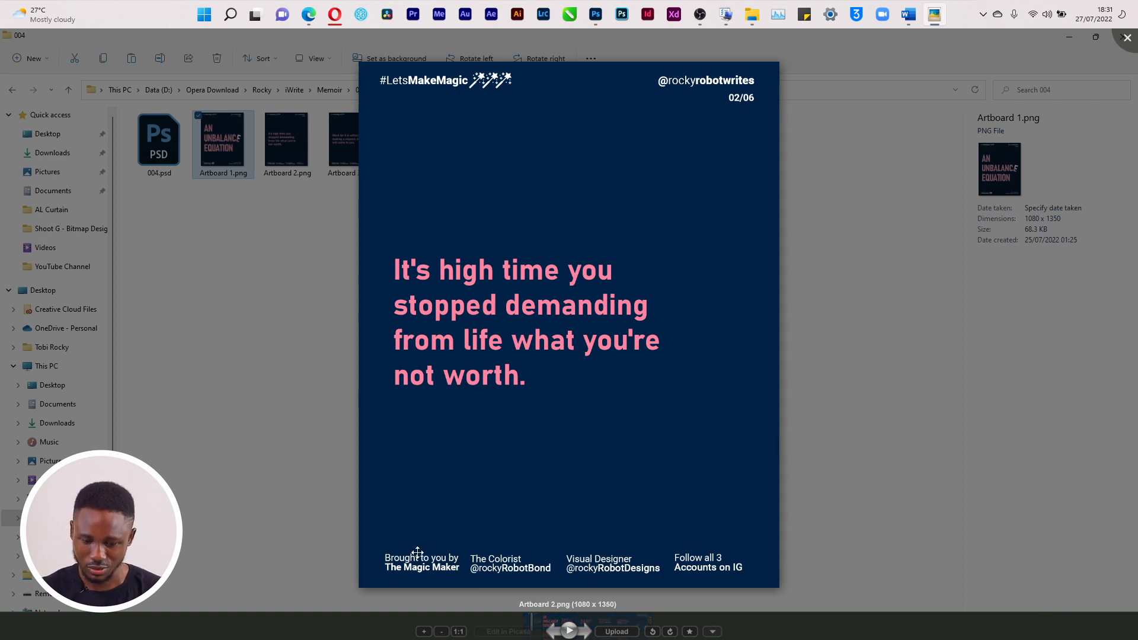
pyautogui.press('Right')
pyautogui.press('Right')
pyautogui.press('Right')
pyautogui.press('Right')
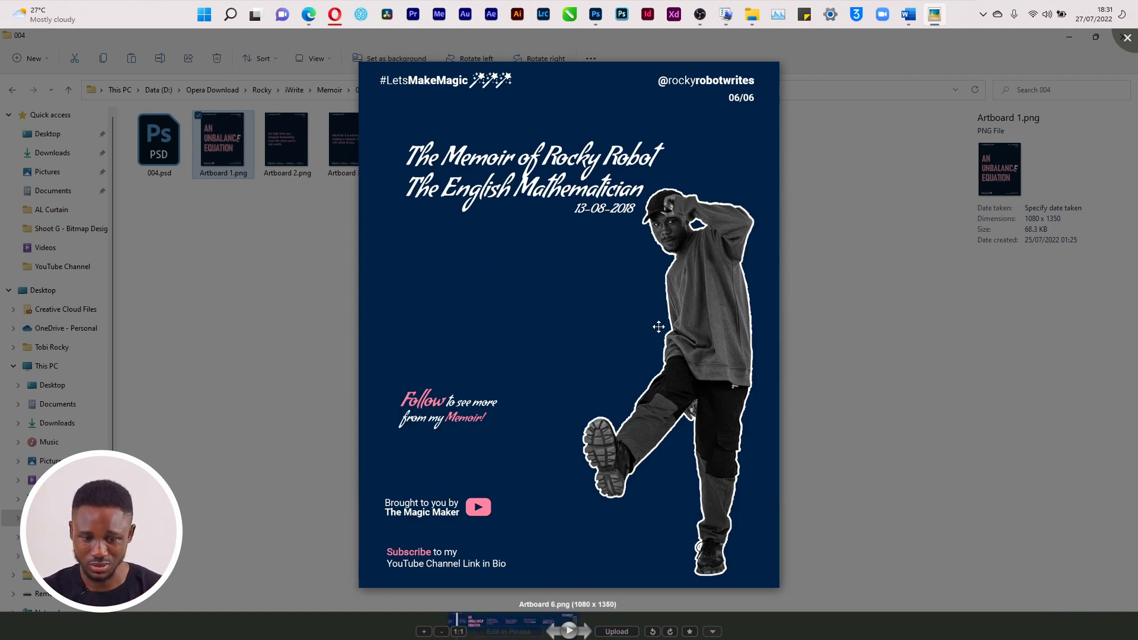
pyautogui.click(1126, 38)
pyautogui.click(604, 15)
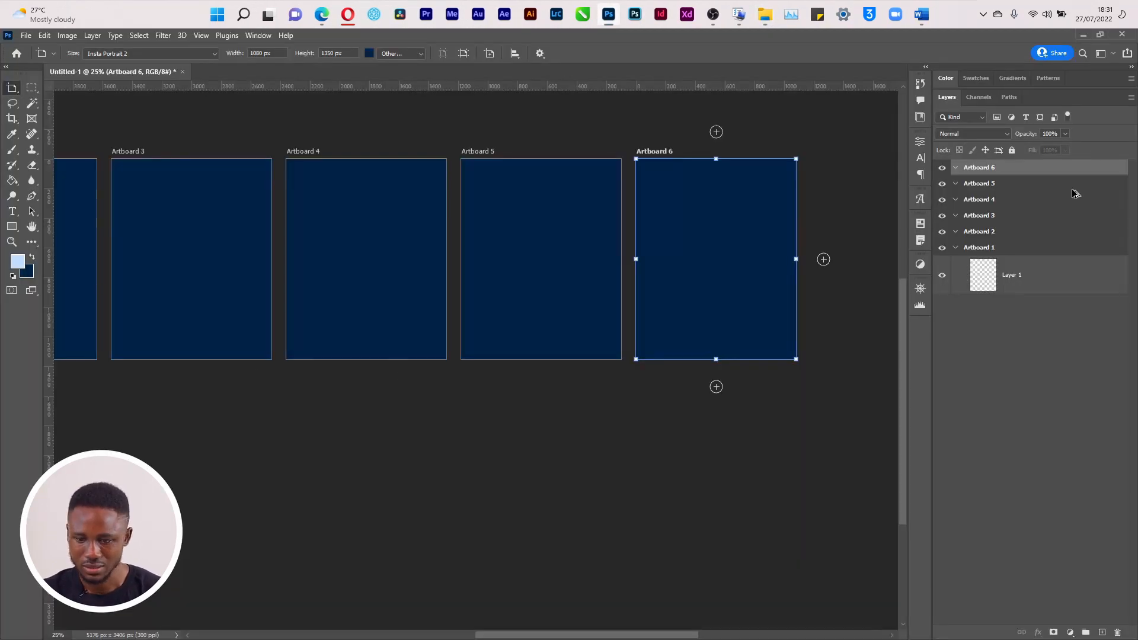
# Add a header text layer at Artboard 1's top-left and colour it white (ffffff)
pyautogui.click(1003, 249)
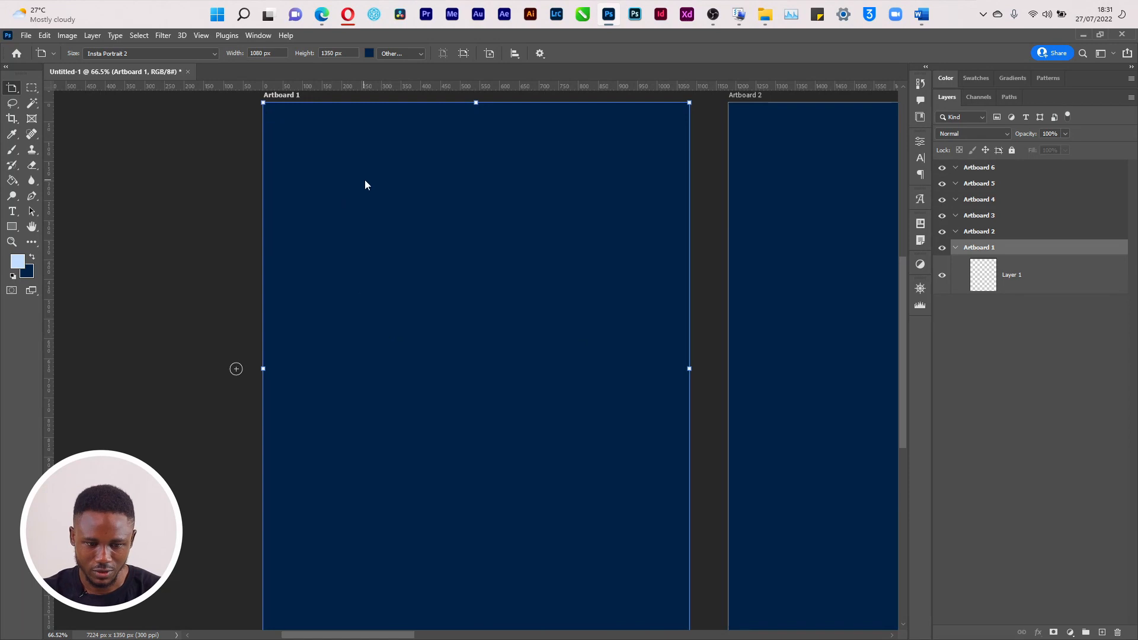
pyautogui.hotkey('ctrl', "'")
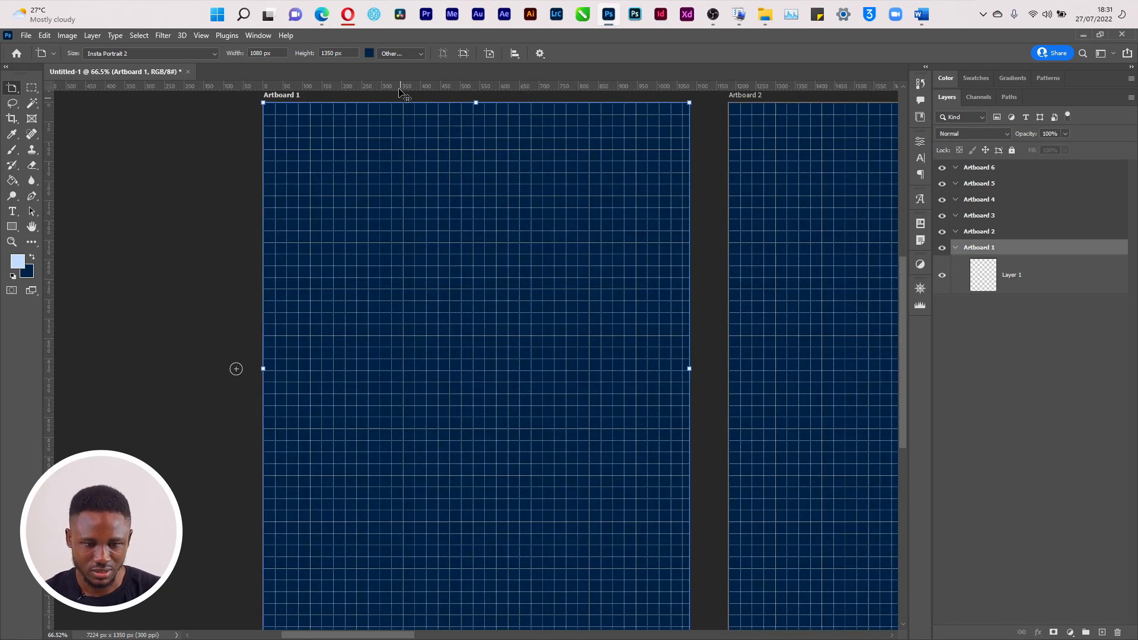
pyautogui.press('t')
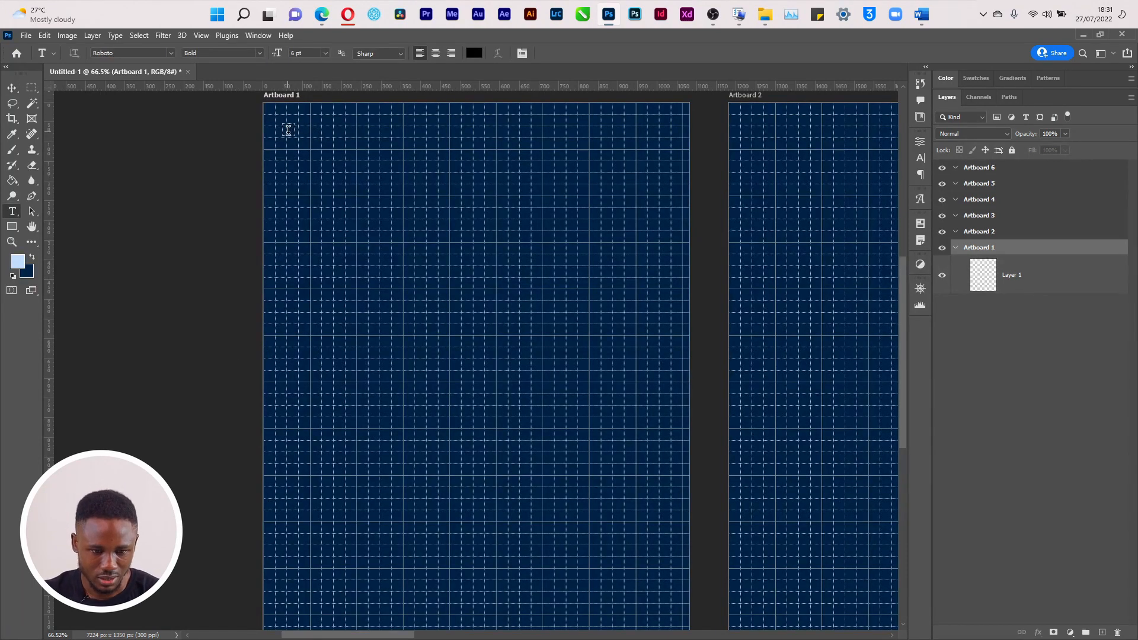
pyautogui.click(285, 124)
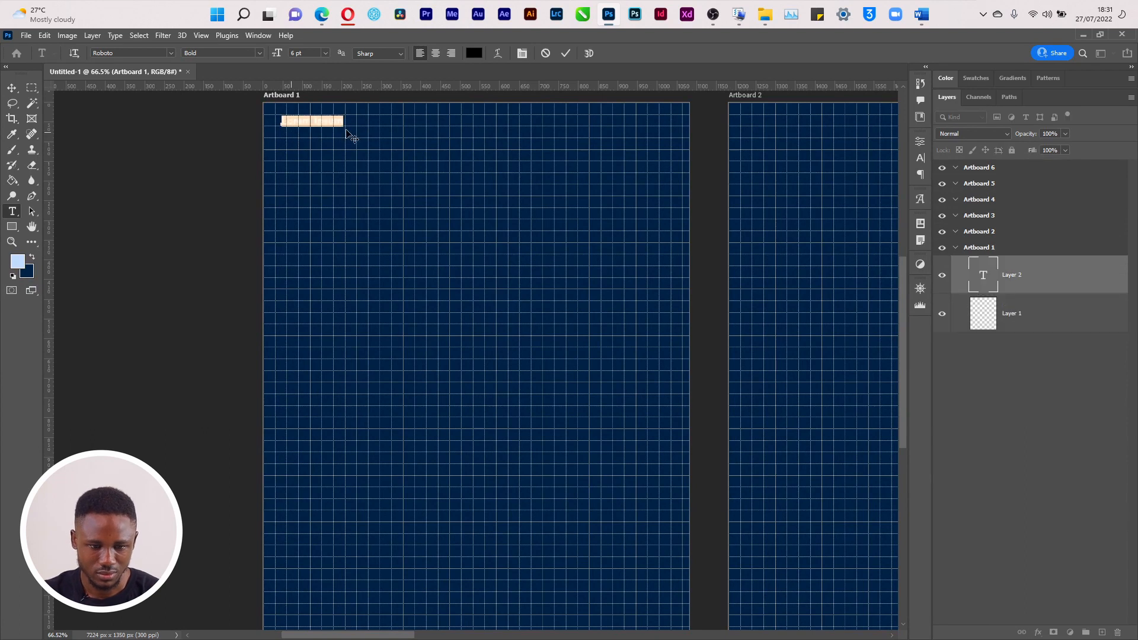
pyautogui.write('THE')
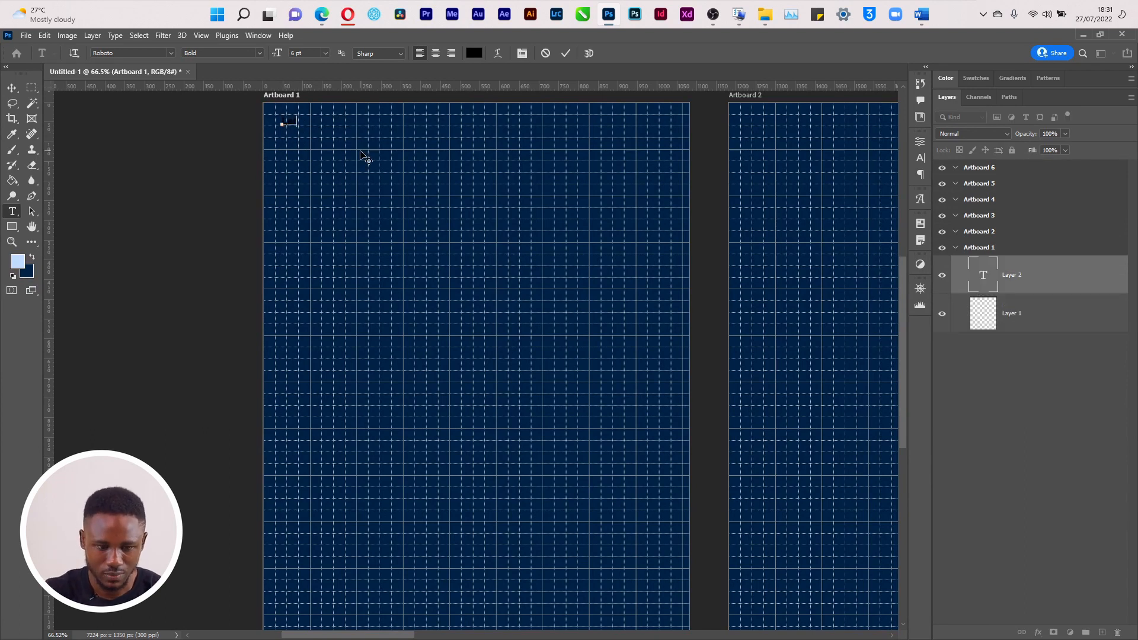
pyautogui.write(' TOP')
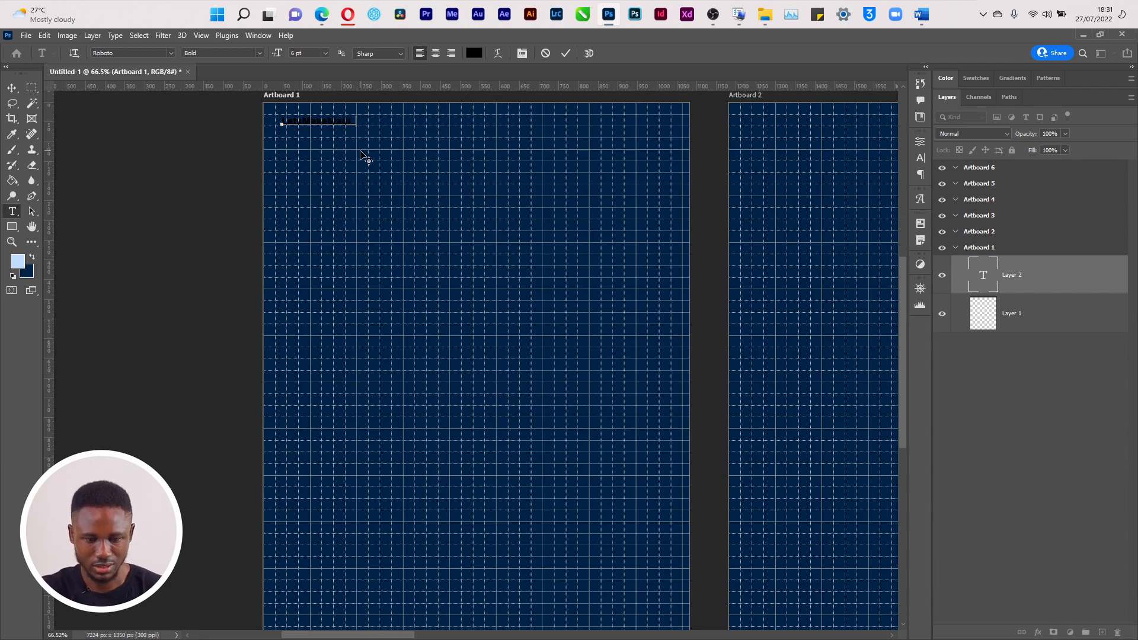
pyautogui.hotkey('ctrl', 'Return')
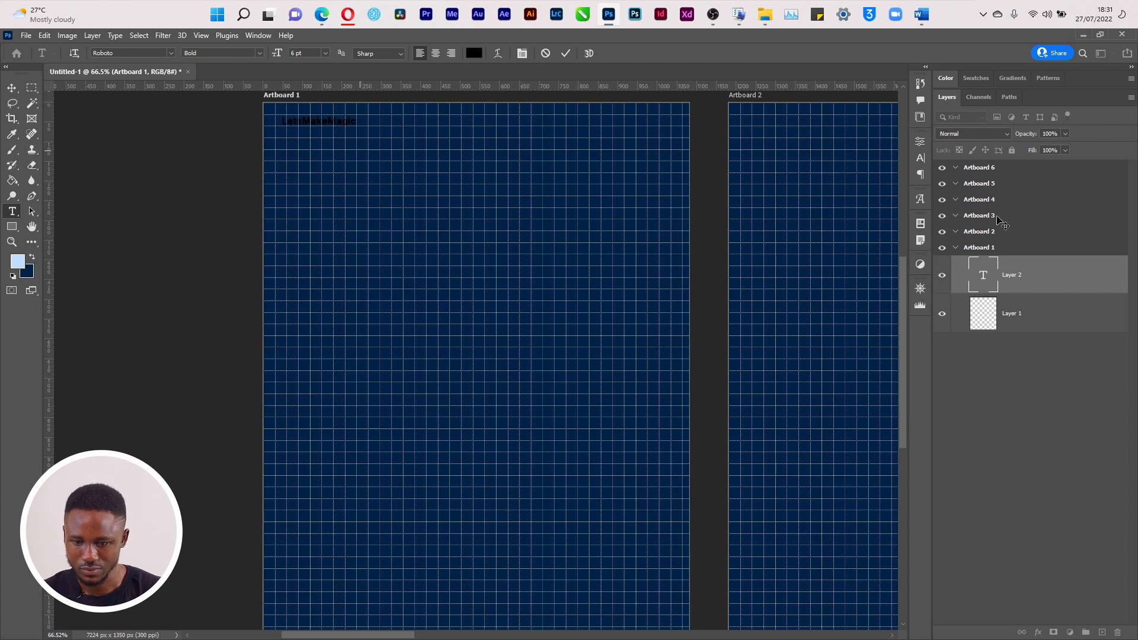
pyautogui.click(920, 157)
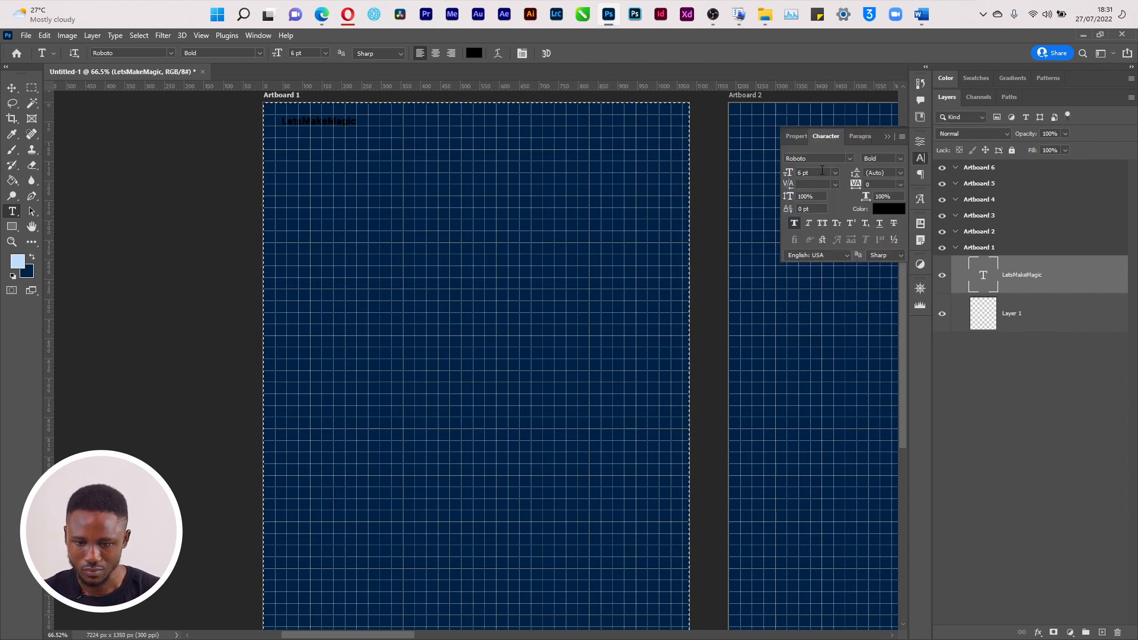
pyautogui.click(892, 213)
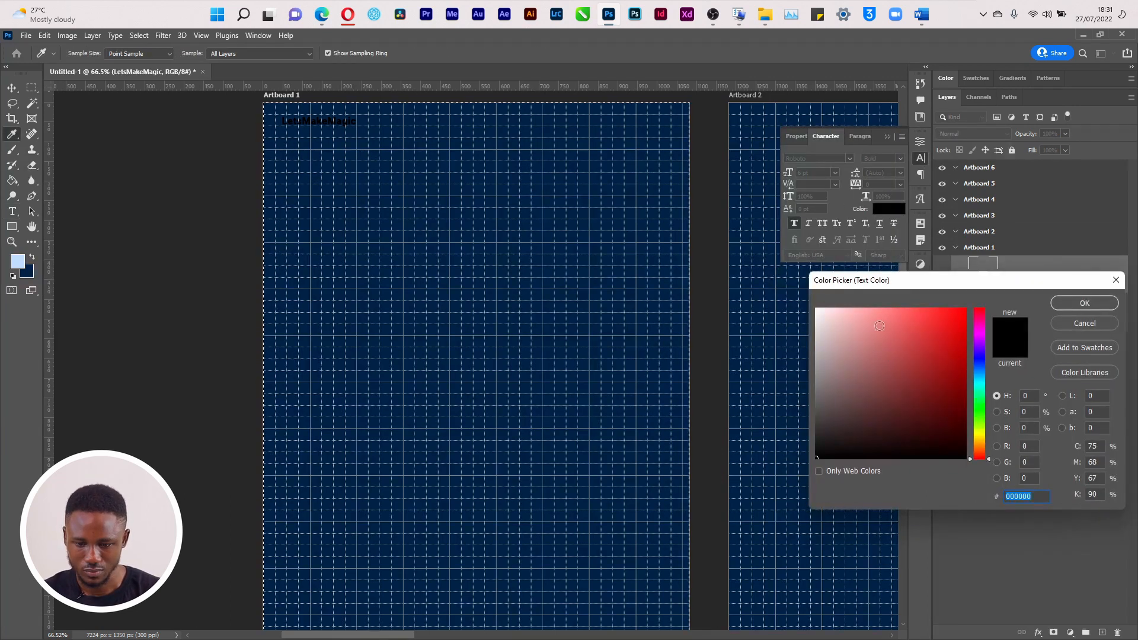
pyautogui.write('ffffff')
pyautogui.click(1084, 303)
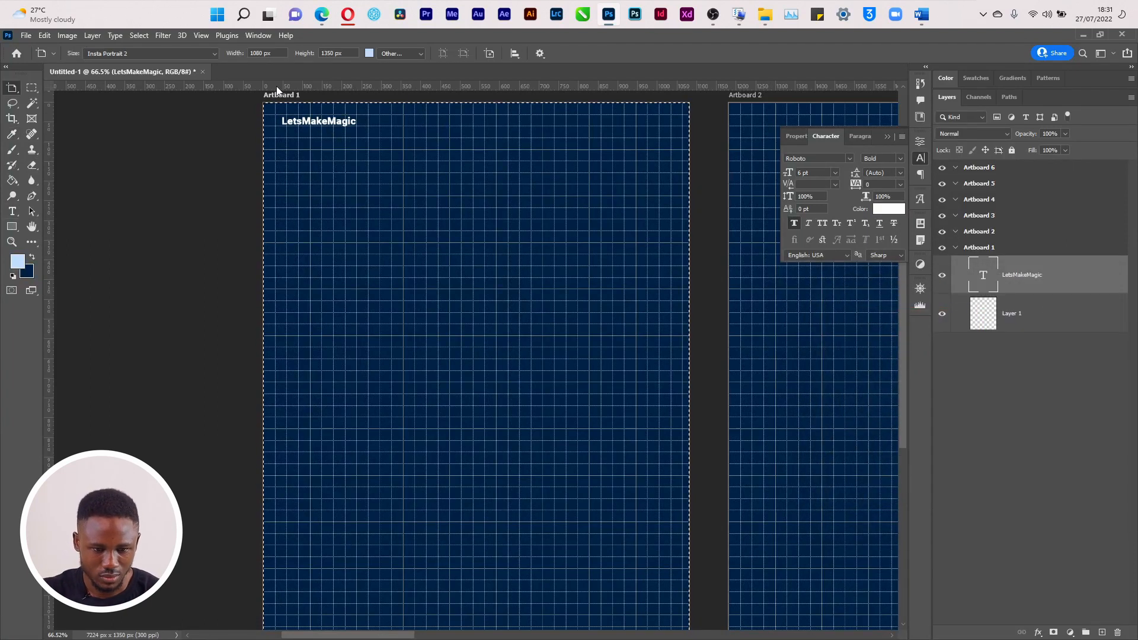
# Copy the header to the top-right, and make the left one #LetsMakeMagic with 'Lets' un-bolded
pyautogui.press('v')
pyautogui.moveTo(312, 125); pyautogui.dragTo(631, 123)
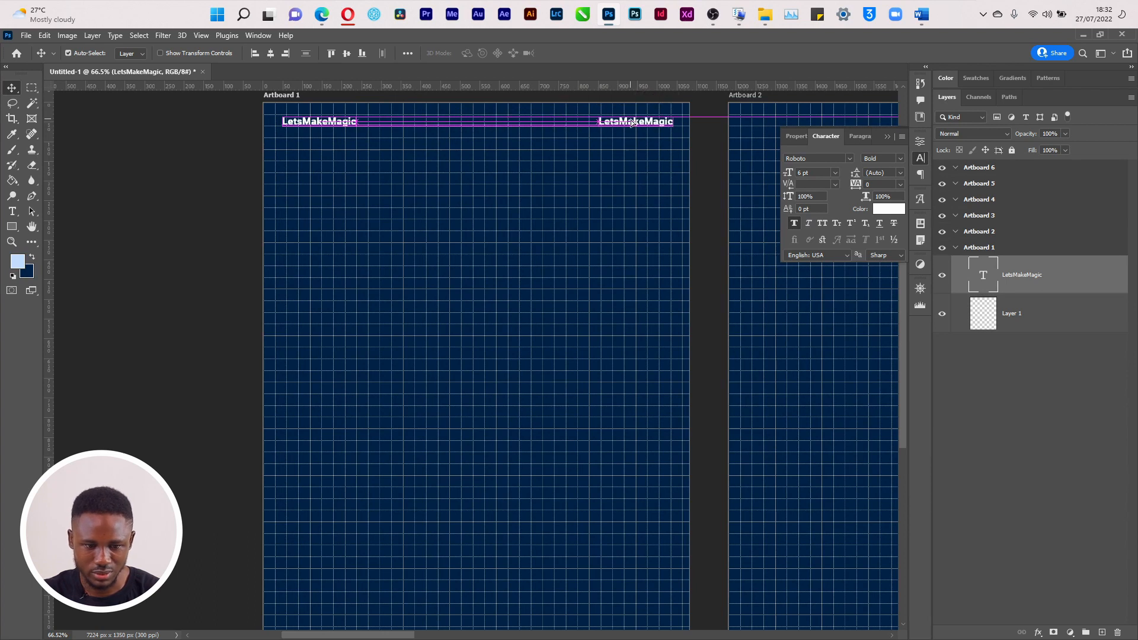
pyautogui.press('t')
pyautogui.click(290, 119)
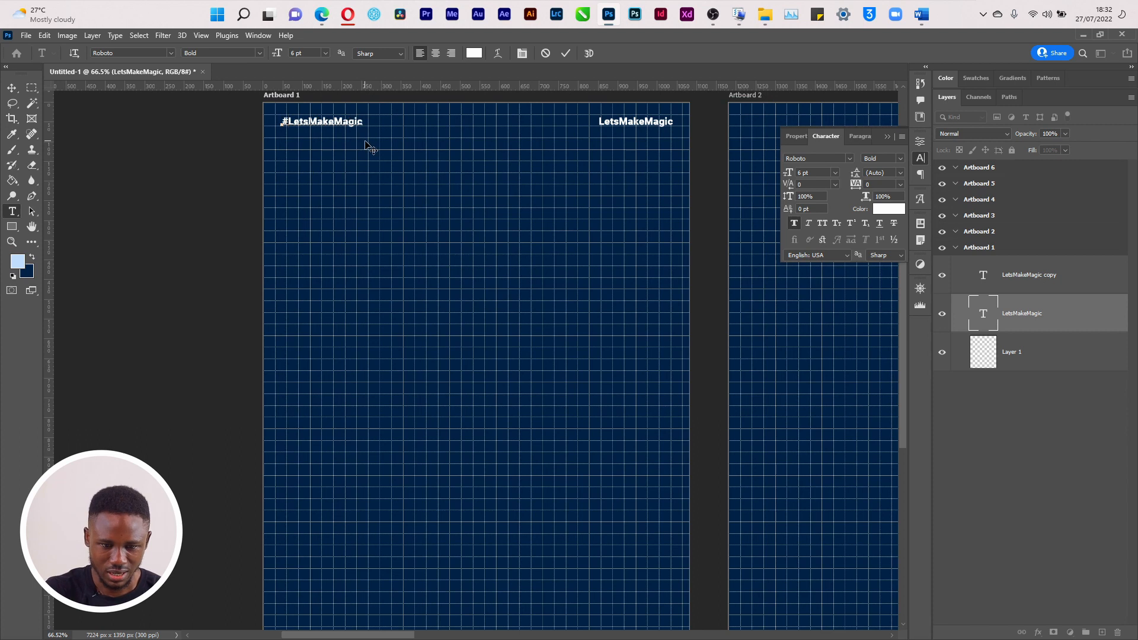
pyautogui.write('#')
pyautogui.hotkey('ctrl', 'Return')
pyautogui.moveTo(309, 121); pyautogui.dragTo(288, 122)
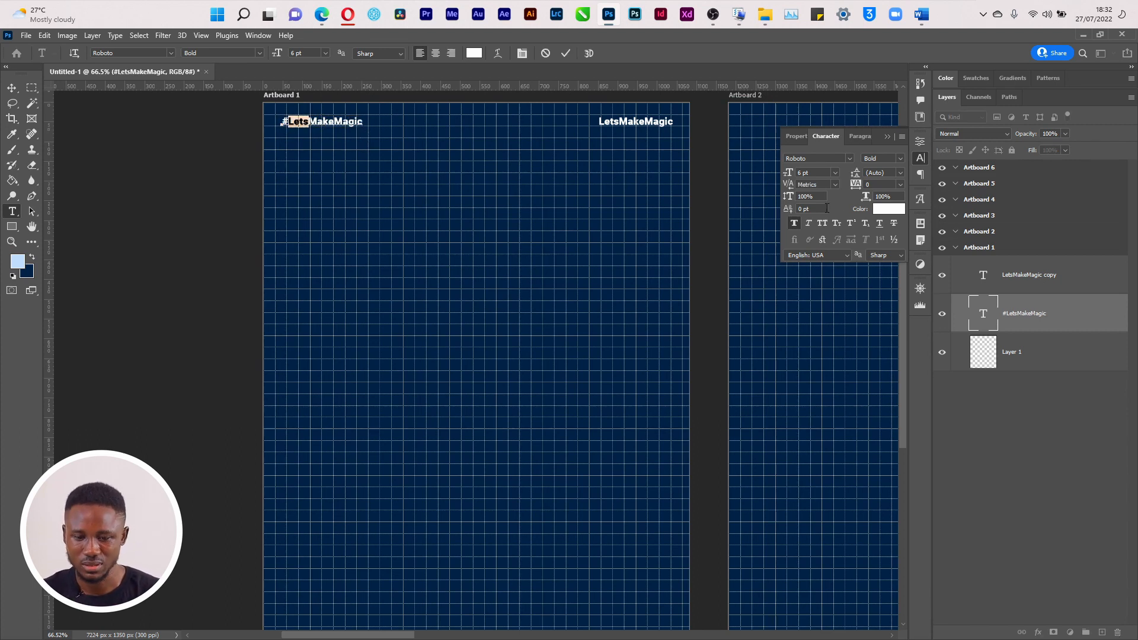
pyautogui.click(793, 227)
pyautogui.hotkey('ctrl', 'Return')
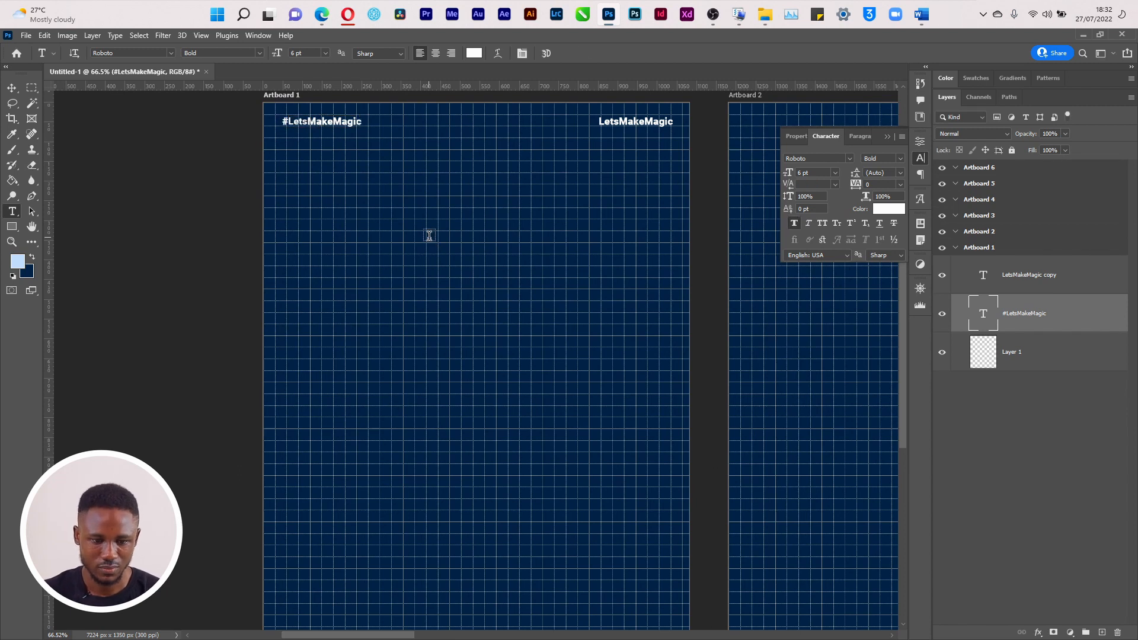
# Turn the right-hand copy into the @ account handle, inside the margin, with its first part un-bolded
pyautogui.click(619, 121)
pyautogui.hotkey('ctrl', 'a')
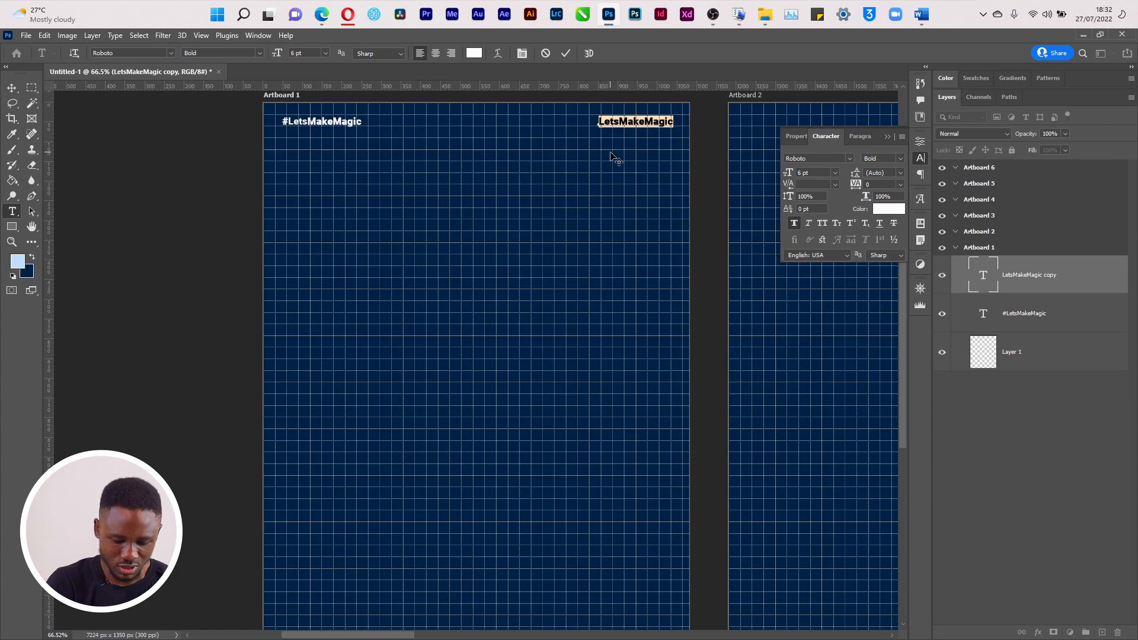
pyautogui.write('@rockyrobotwrite')
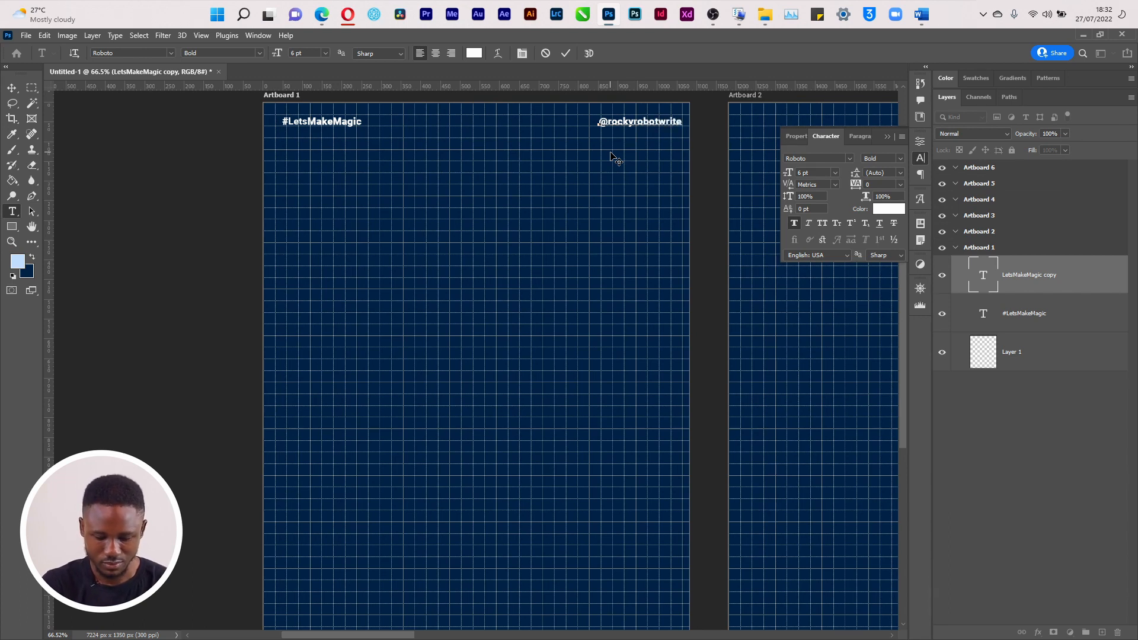
pyautogui.moveTo(615, 158); pyautogui.dragTo(597, 159)
pyautogui.hotkey('ctrl', 'Return')
pyautogui.press('v')
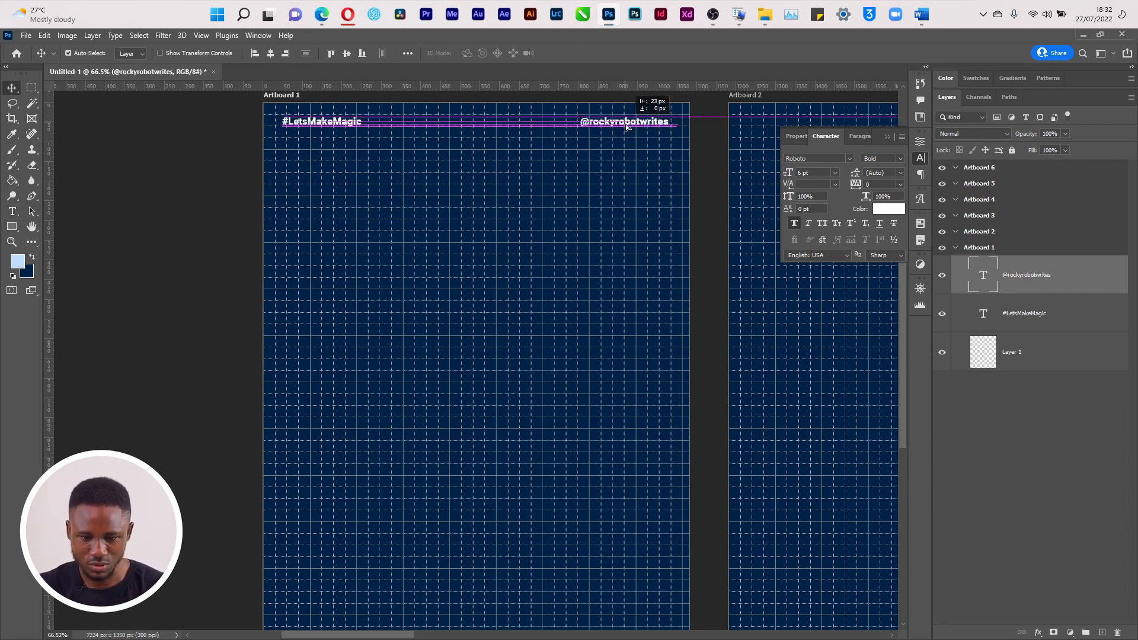
pyautogui.press('t')
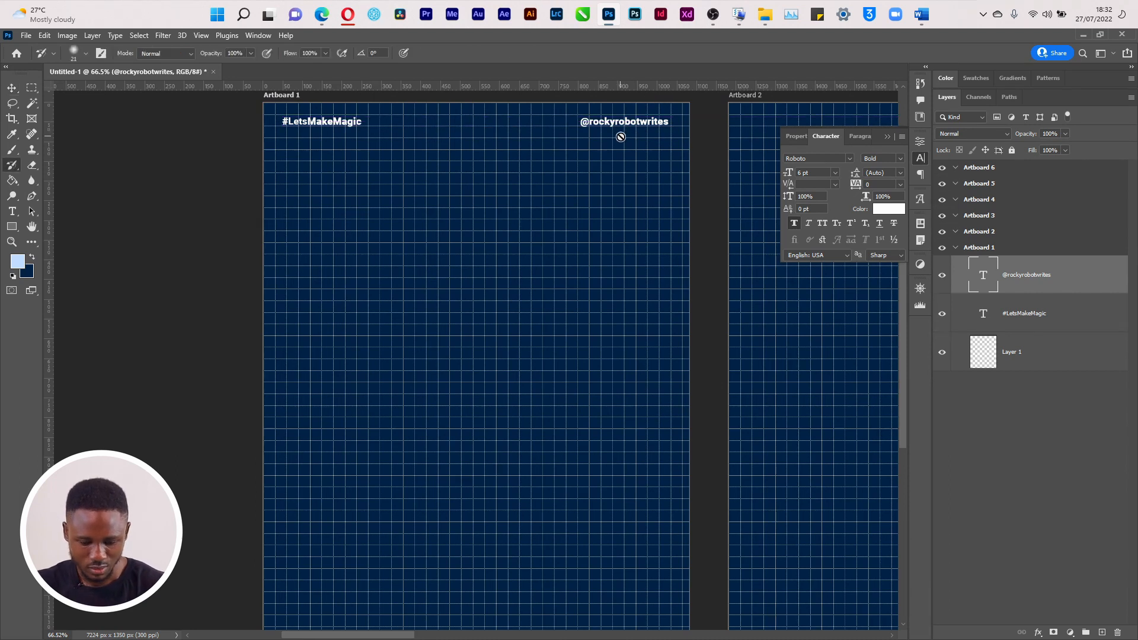
pyautogui.moveTo(616, 122); pyautogui.dragTo(578, 122)
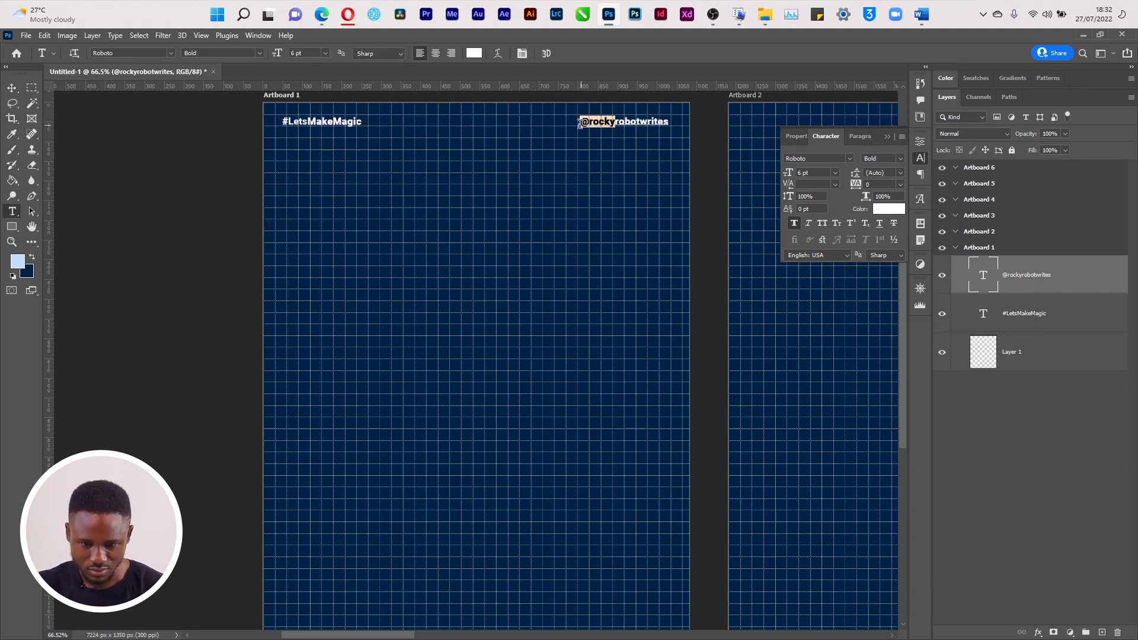
pyautogui.click(794, 224)
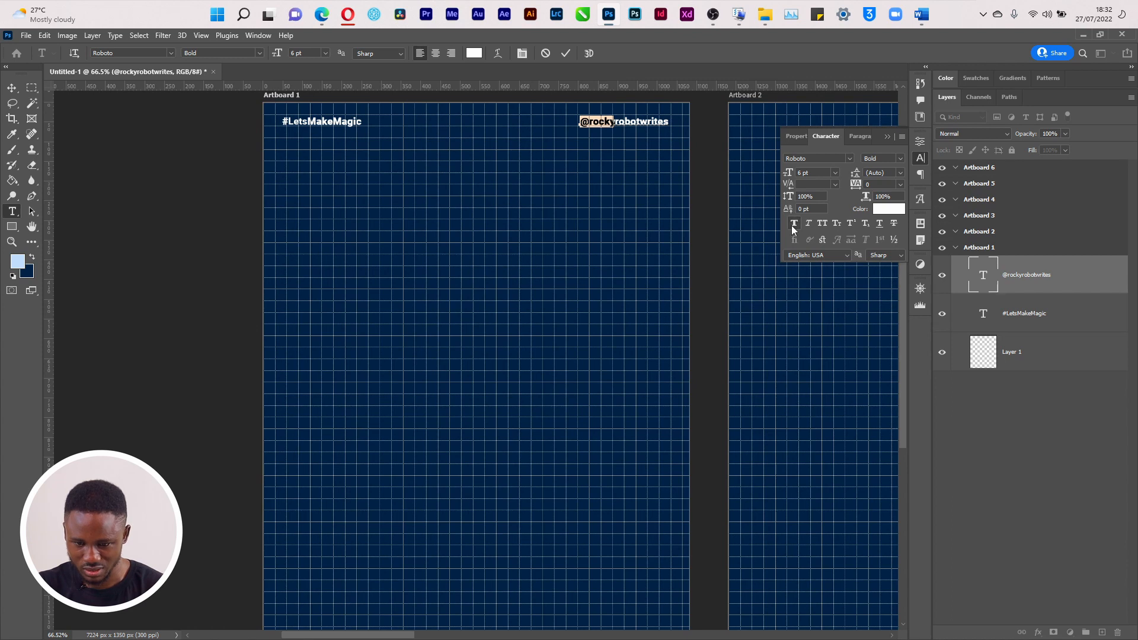
pyautogui.hotkey('ctrl', 'Return')
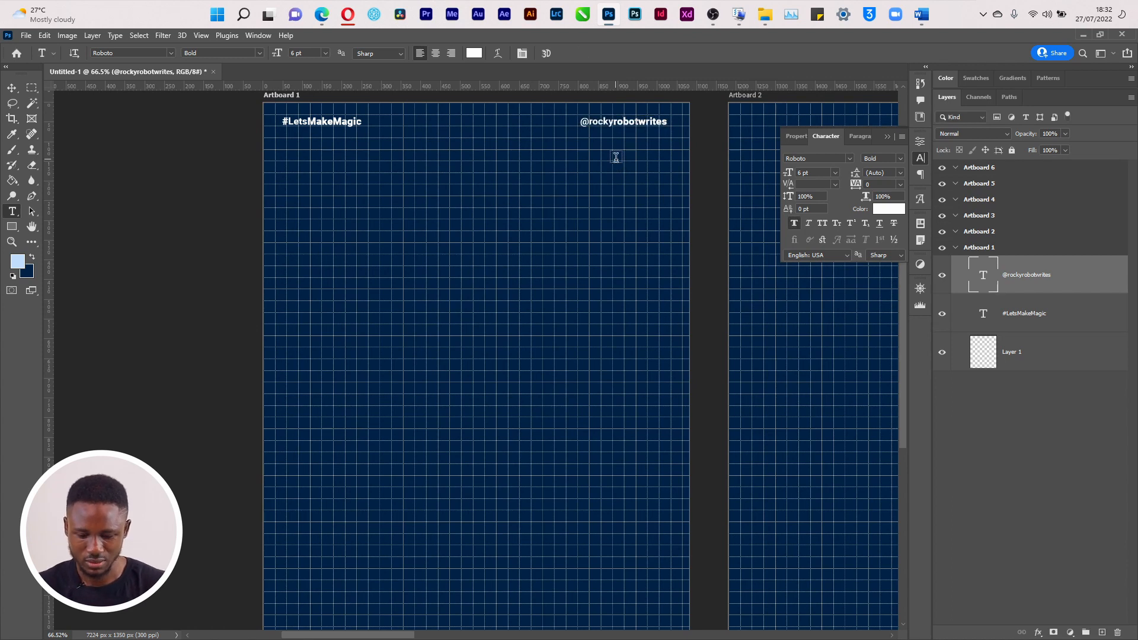
pyautogui.hotkey('ctrl', "'")
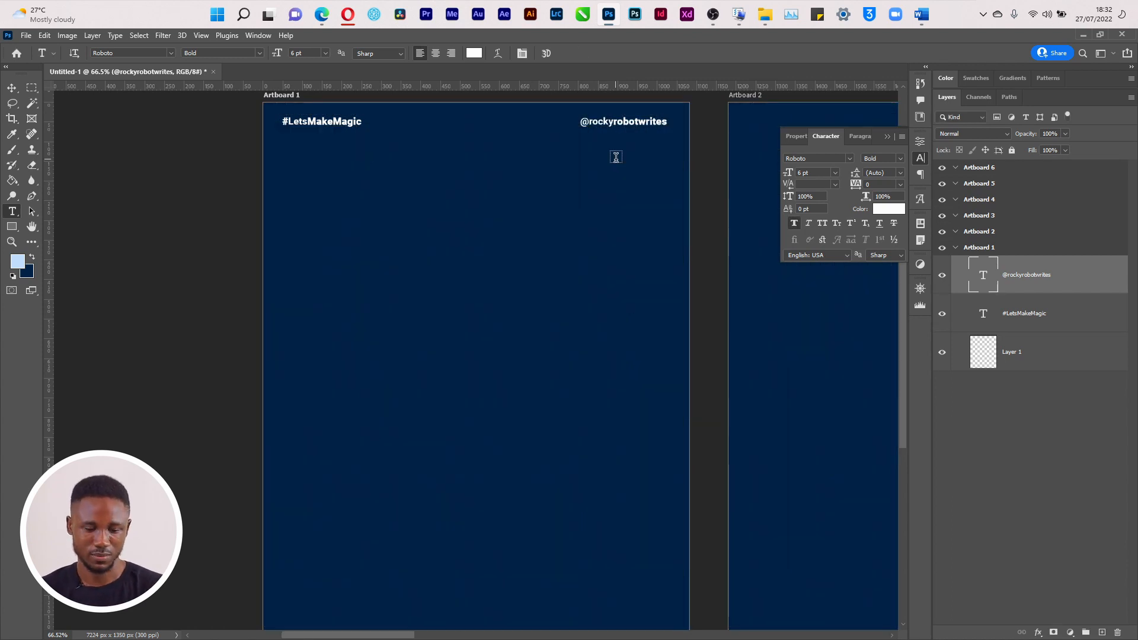
pyautogui.press('super+Tab')
# Preview Artboard 1.png from the 004 folder full-size, then return to Photoshop
pyautogui.click(427, 157)
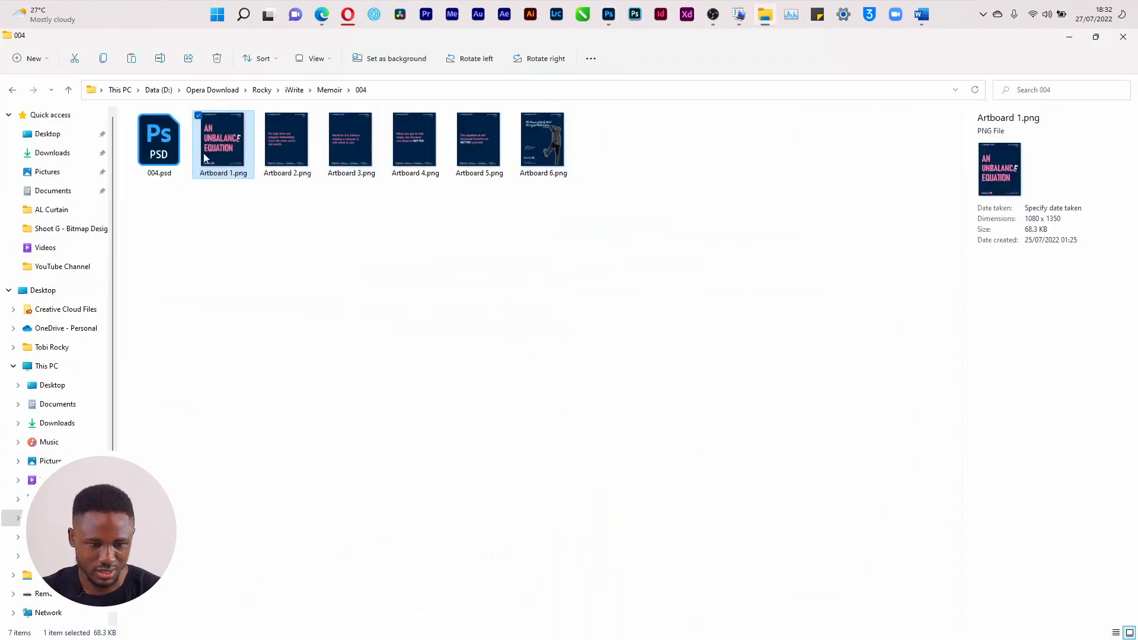
pyautogui.doubleClick(208, 140)
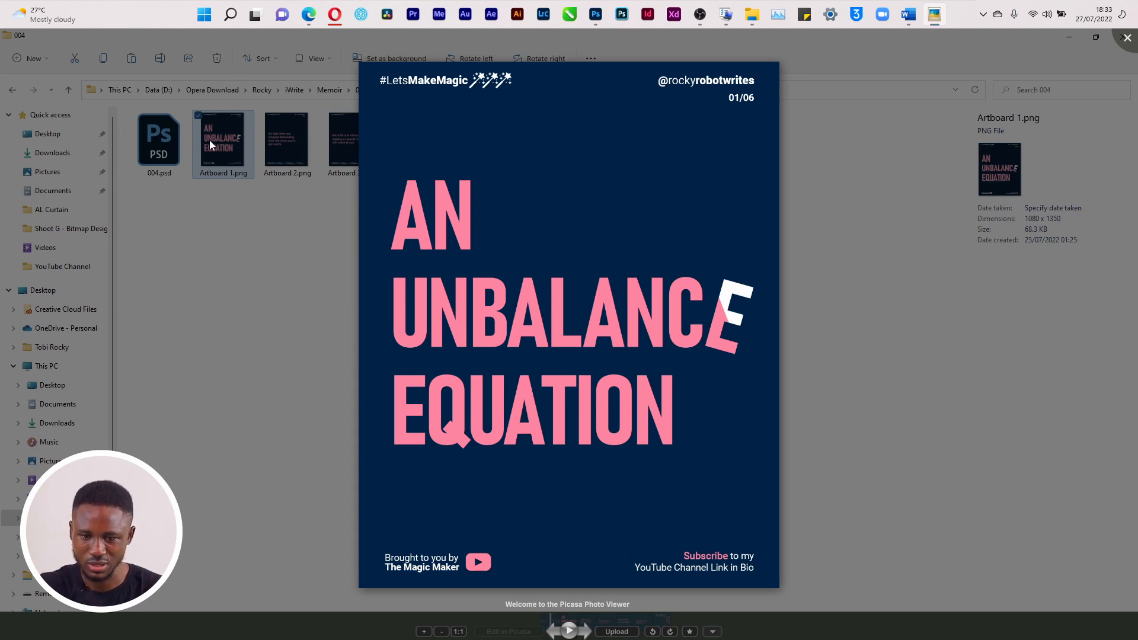
pyautogui.hotkey('alt', 'Tab')
pyautogui.hotkey('alt', 'Tab')
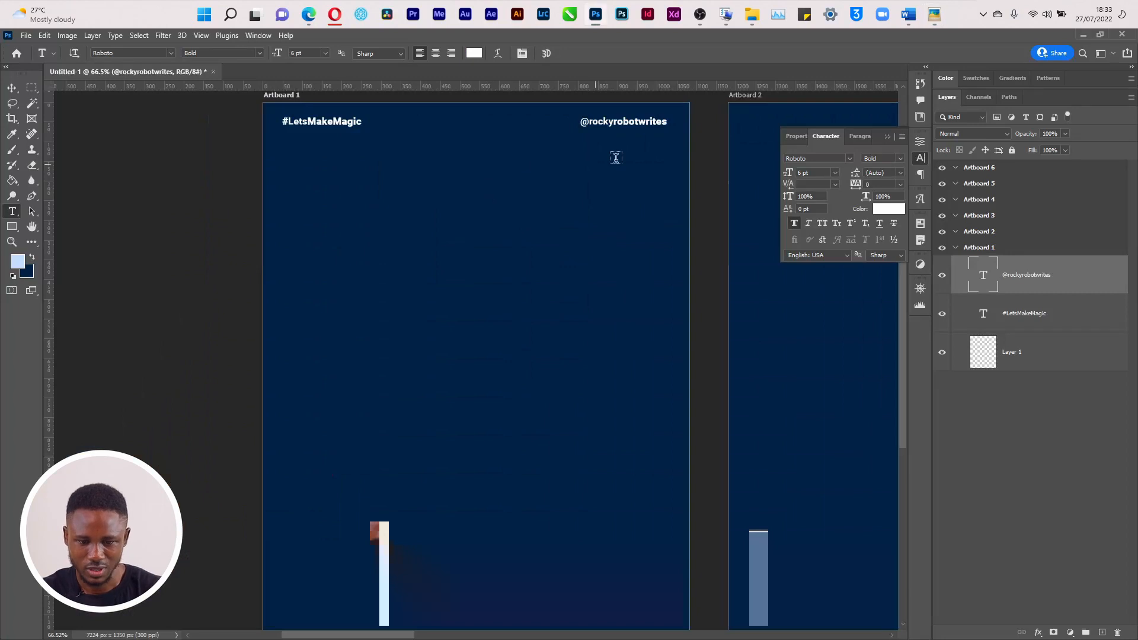
# Duplicate the handle text just below itself and retype the copy as '01 of 06'
pyautogui.press('v')
pyautogui.moveTo(645, 123)
pyautogui.mouseDown()
pyautogui.moveTo(646, 142)
pyautogui.moveTo(518, 153)
pyautogui.moveTo(646, 139)
pyautogui.mouseUp()
pyautogui.hotkey('ctrl', "'")
pyautogui.press('ctrl')
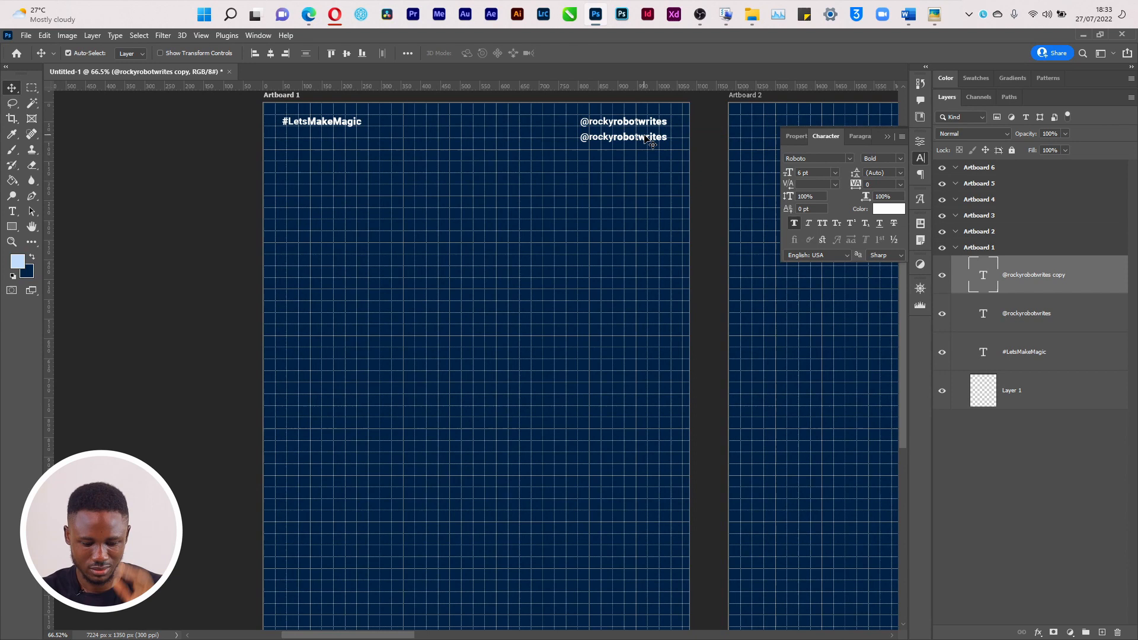
pyautogui.press('t')
pyautogui.doubleClick(644, 136)
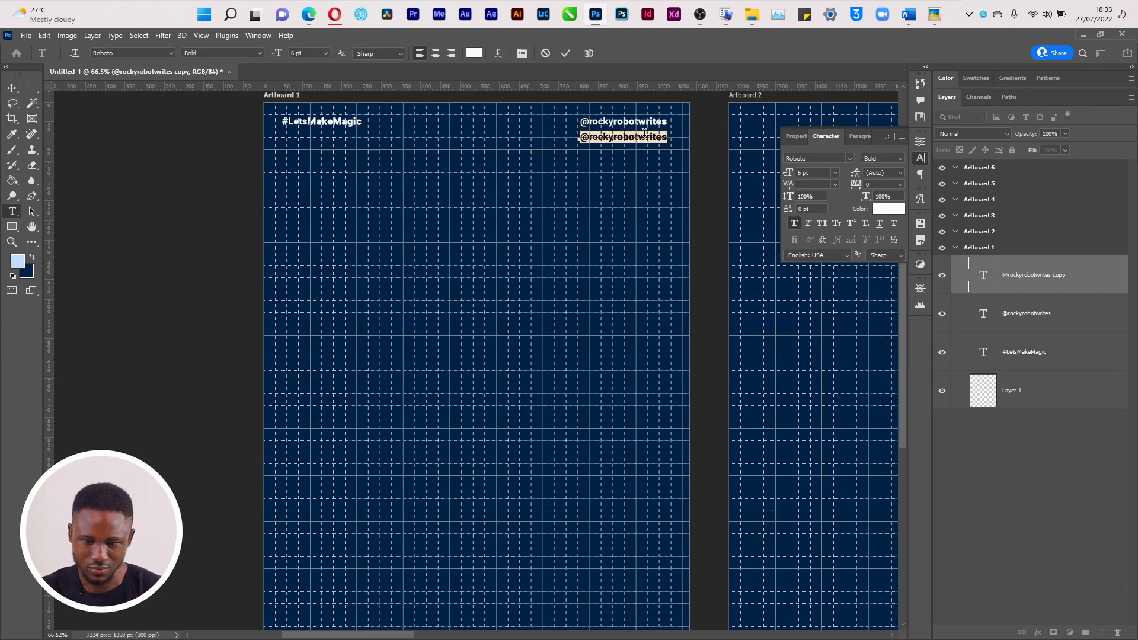
pyautogui.write('01')
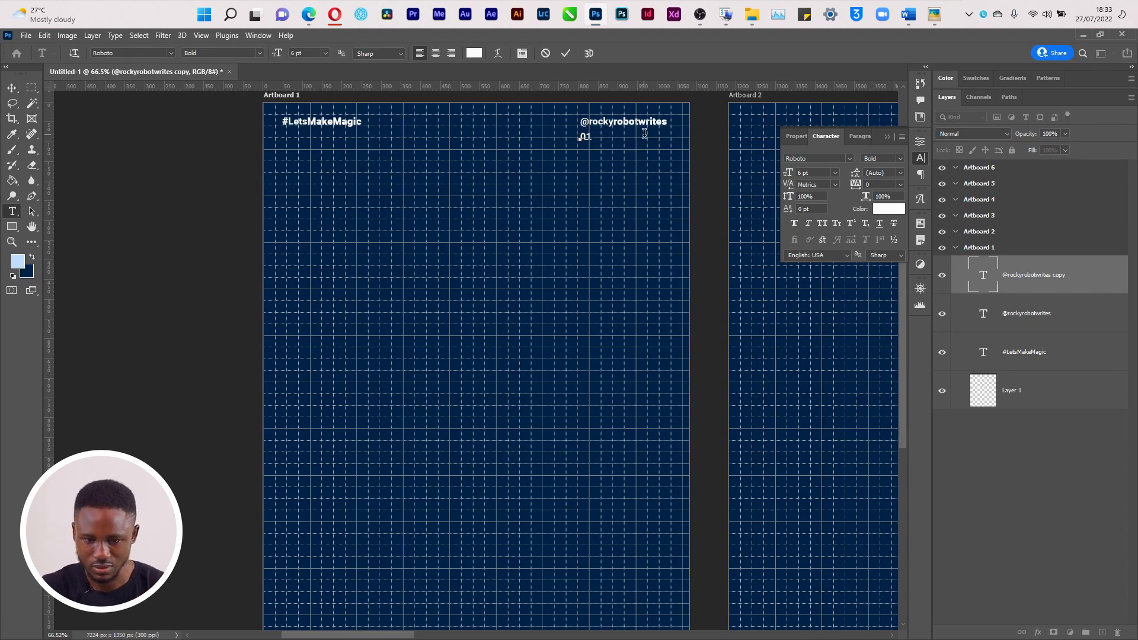
pyautogui.write('/06')
pyautogui.press('Escape')
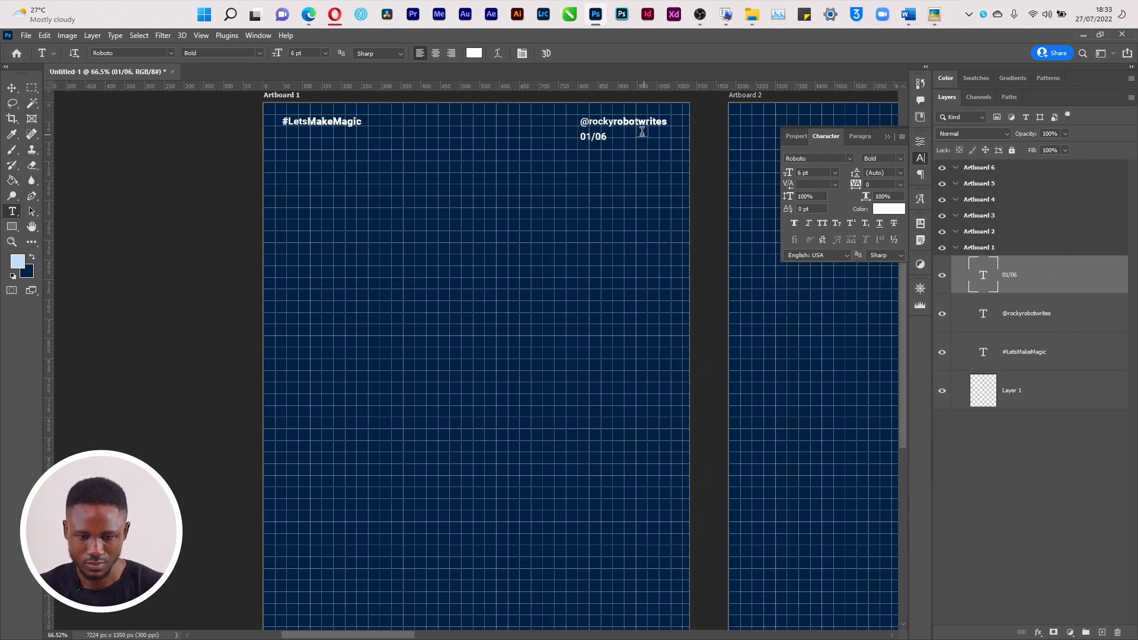
pyautogui.press('v')
pyautogui.press('t')
pyautogui.click(600, 136)
pyautogui.write('of')
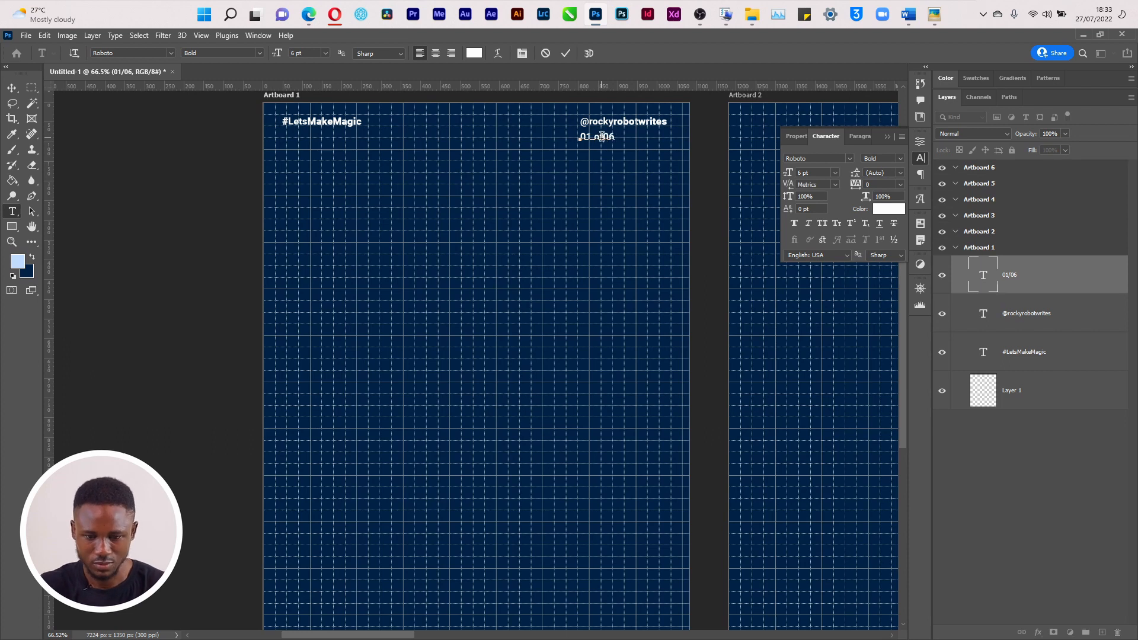
pyautogui.press('Escape')
# Right-align '01 of 06' under the handle and compare it with the reference slide
pyautogui.press('v')
pyautogui.moveTo(602, 136); pyautogui.dragTo(653, 139)
pyautogui.hotkey('ctrl', "'")
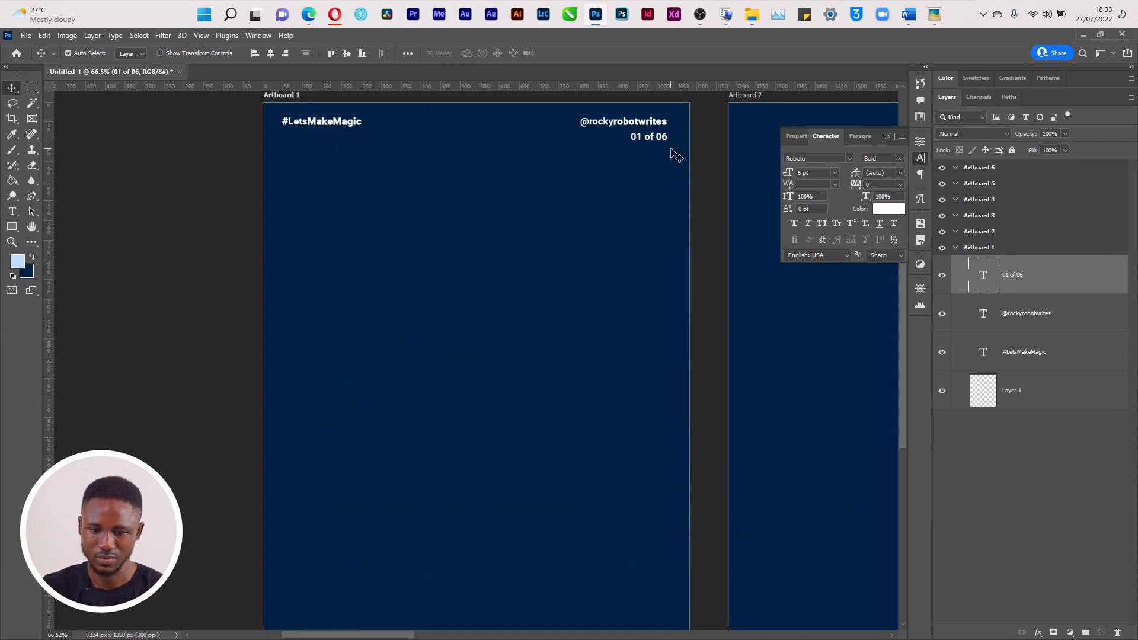
pyautogui.hotkey('ctrl', "'")
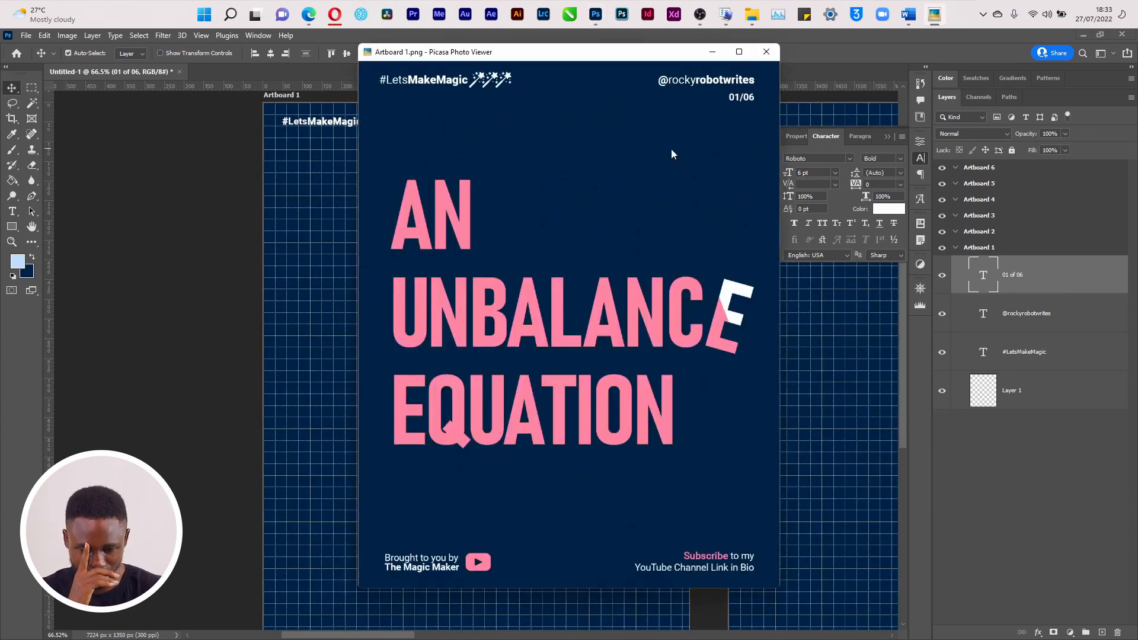
pyautogui.hotkey('alt', 'Tab')
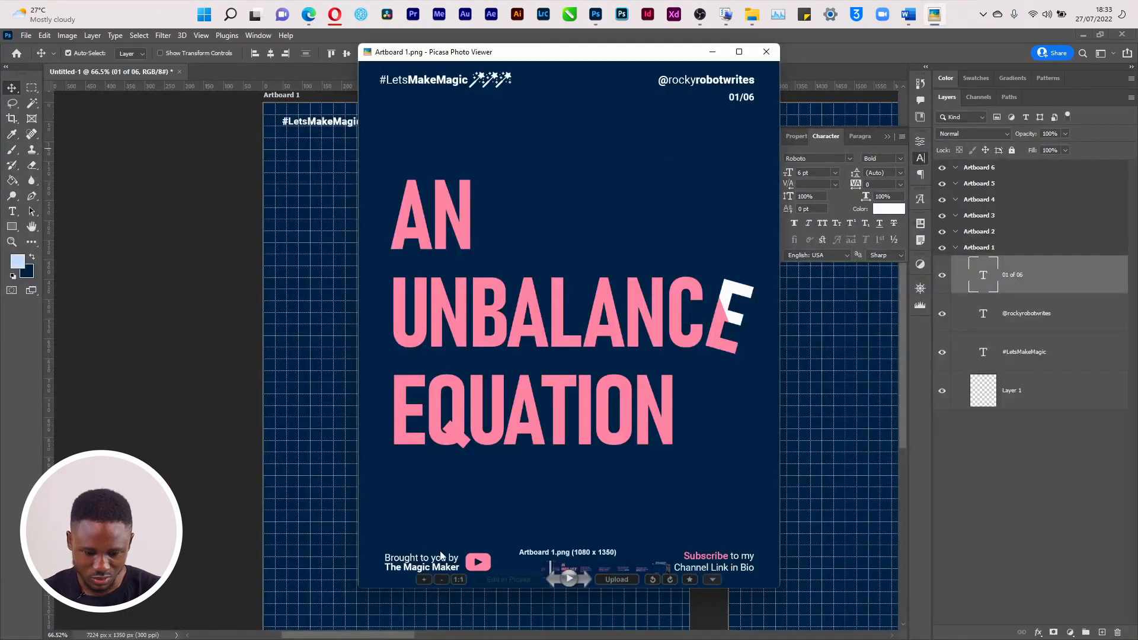
pyautogui.click(712, 53)
# Place two copies of #LetsMakeMagic at Artboard 1's bottom-left and raise them into footer position
pyautogui.moveTo(349, 127); pyautogui.dragTo(320, 618)
pyautogui.hotkey('ctrl', 'z')
pyautogui.scroll(-1, 320, 599)
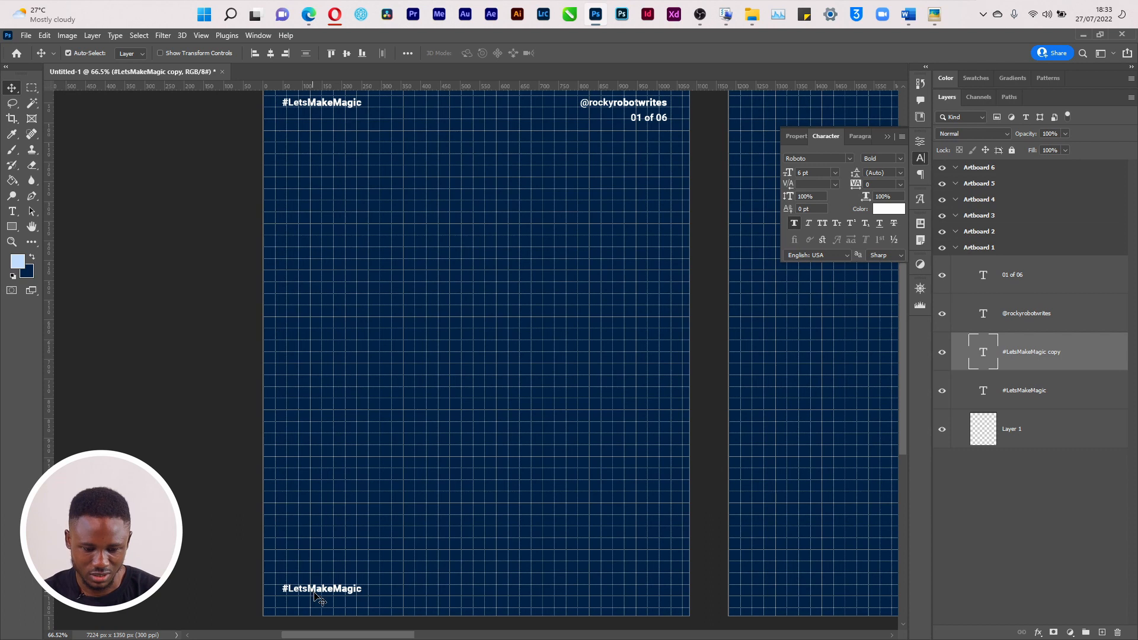
pyautogui.moveTo(319, 598); pyautogui.dragTo(319, 604)
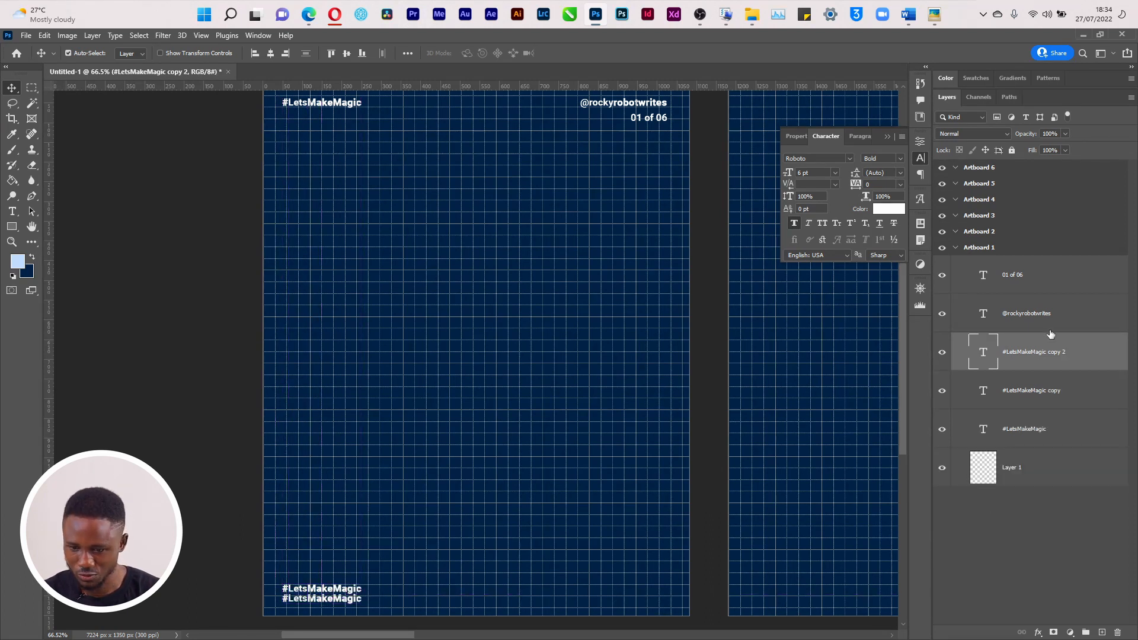
pyautogui.keyDown('shift'); pyautogui.click(1046, 394); pyautogui.keyUp('shift')
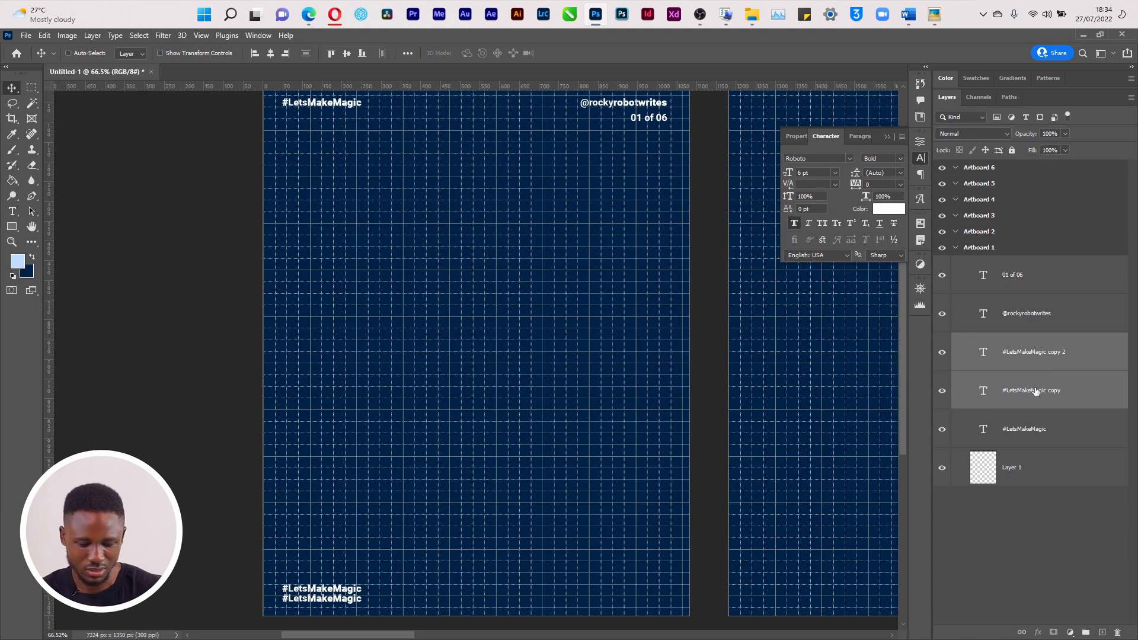
pyautogui.hotkey('ctrl', 't')
pyautogui.moveTo(341, 598); pyautogui.dragTo(343, 590)
pyautogui.press('Return')
# Retype the upper footer line as 'Brought To You By'
pyautogui.press('t')
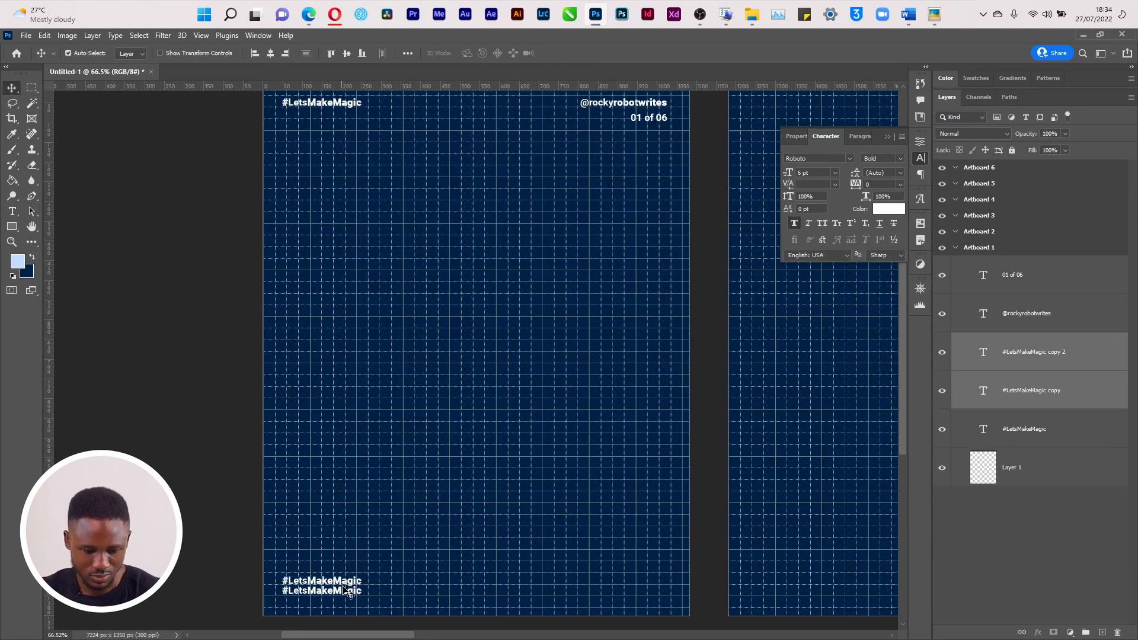
pyautogui.click(343, 584)
pyautogui.hotkey('ctrl', 'a')
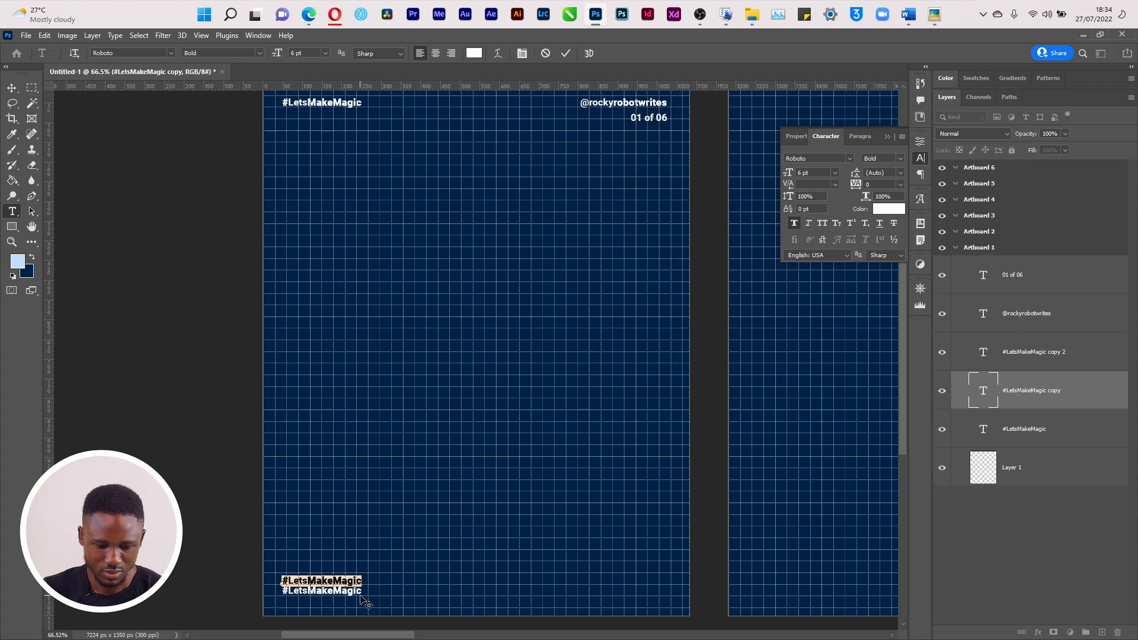
pyautogui.write('Brought To y')
pyautogui.press('BackSpace')
pyautogui.write('Y')
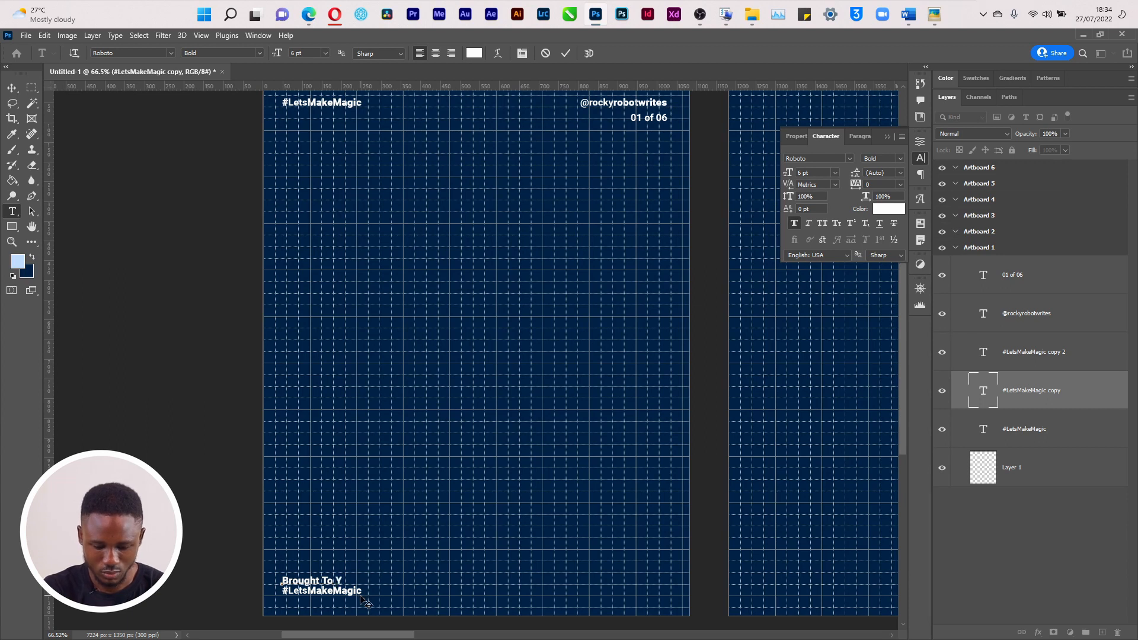
pyautogui.write('ou B')
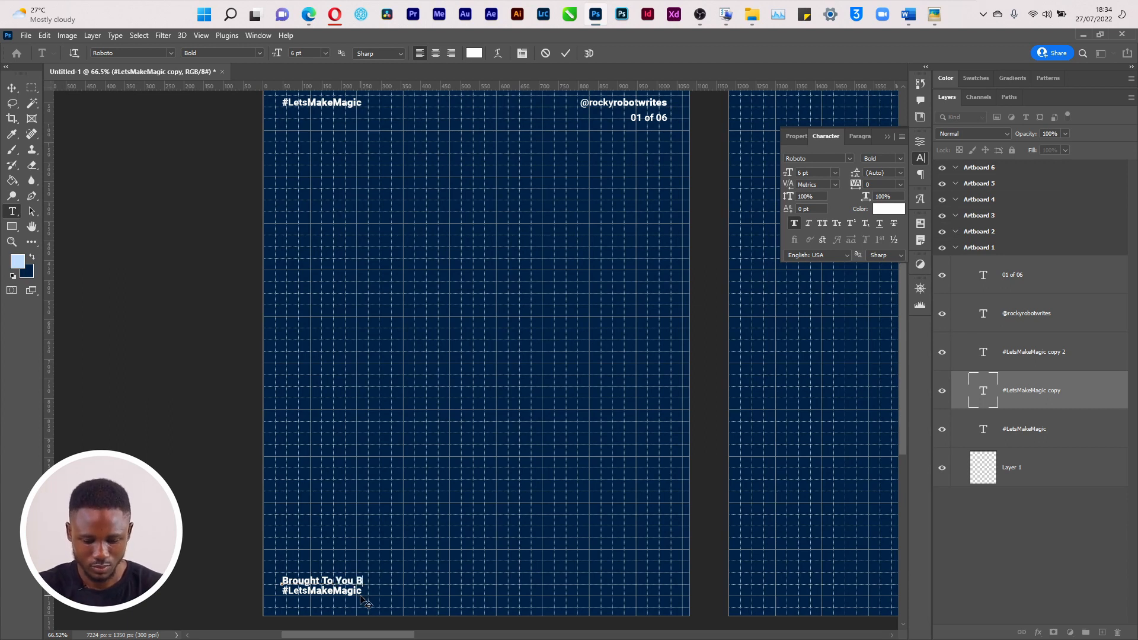
pyautogui.write('y')
pyautogui.hotkey('ctrl', 'Return')
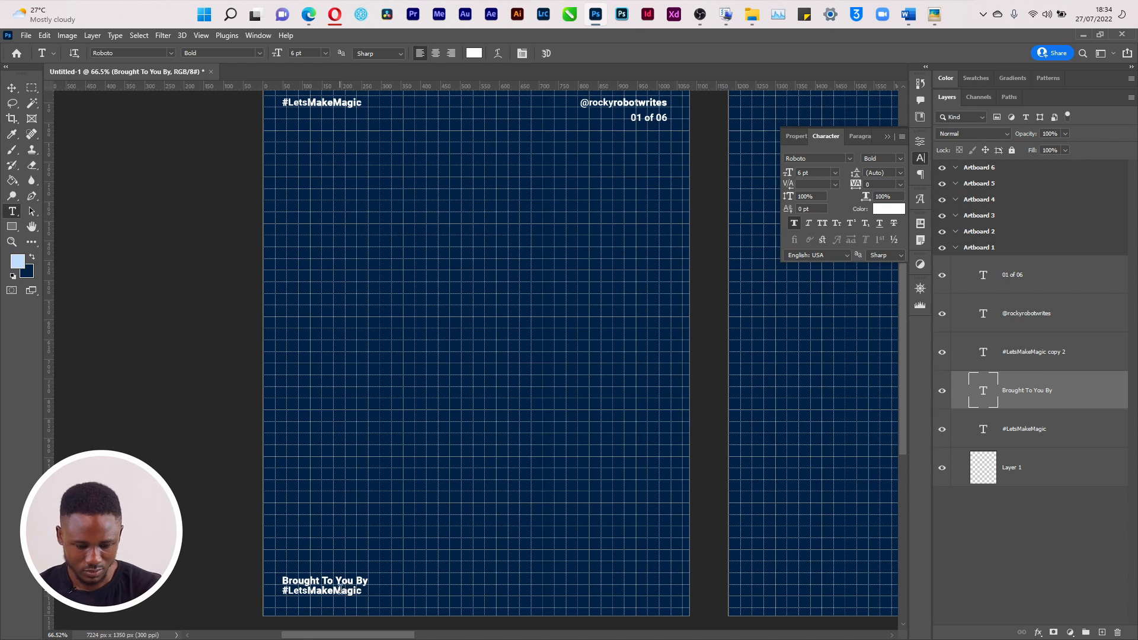
# Retype the lower footer line as 'The Magic Maker' and nudge it slightly down
pyautogui.doubleClick(339, 589)
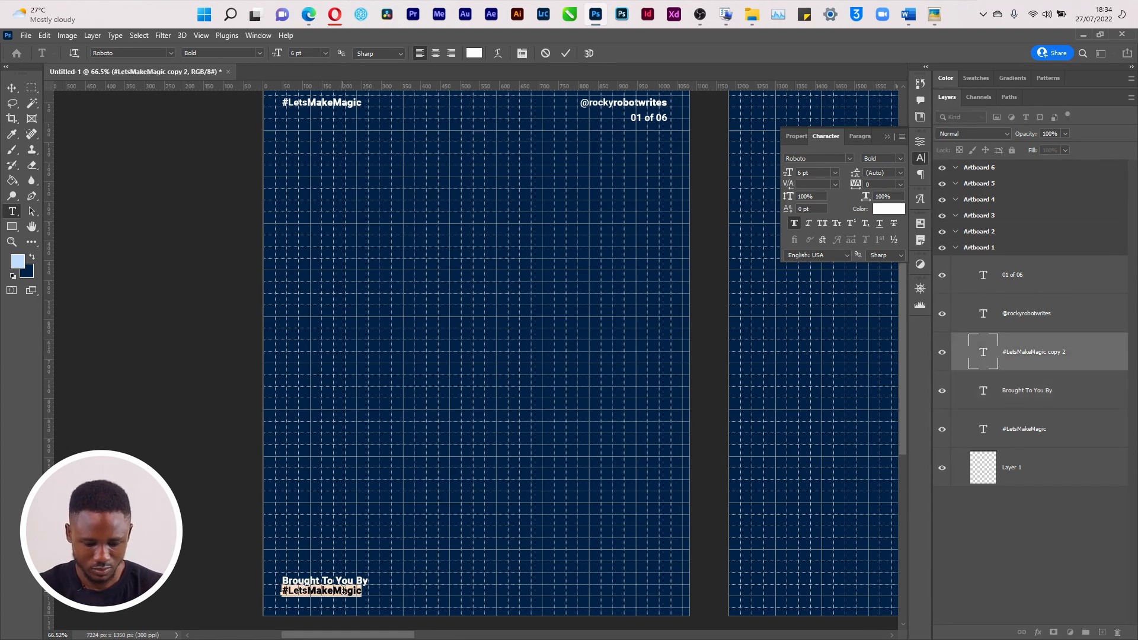
pyautogui.write('The Magi')
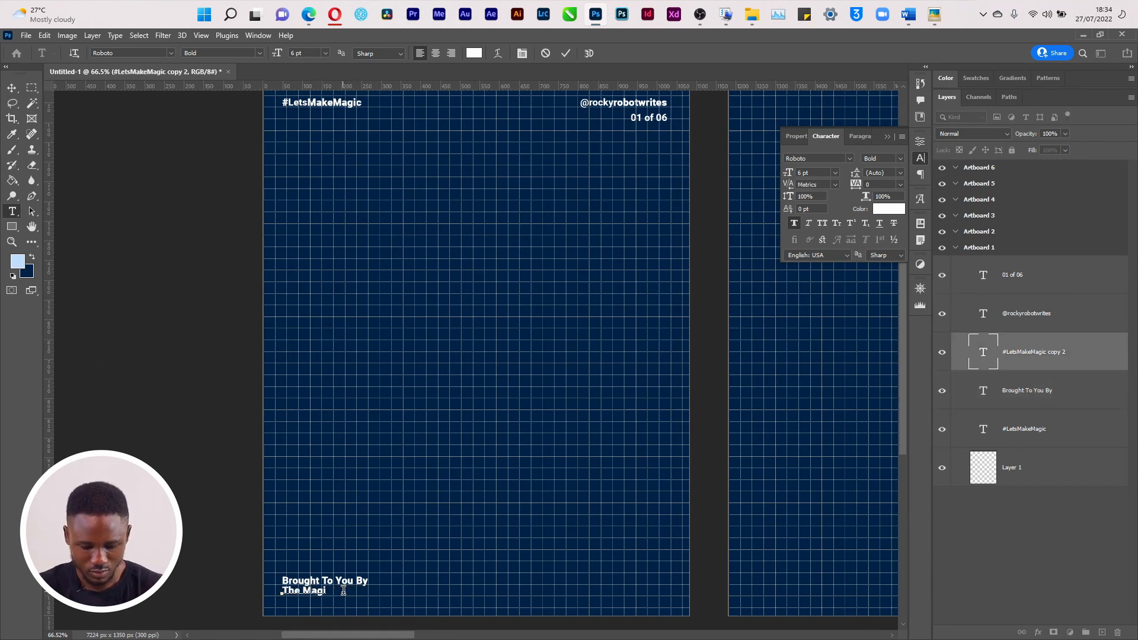
pyautogui.write('c Maker')
pyautogui.hotkey('ctrl', 'Return')
pyautogui.hotkey('ctrl', "'")
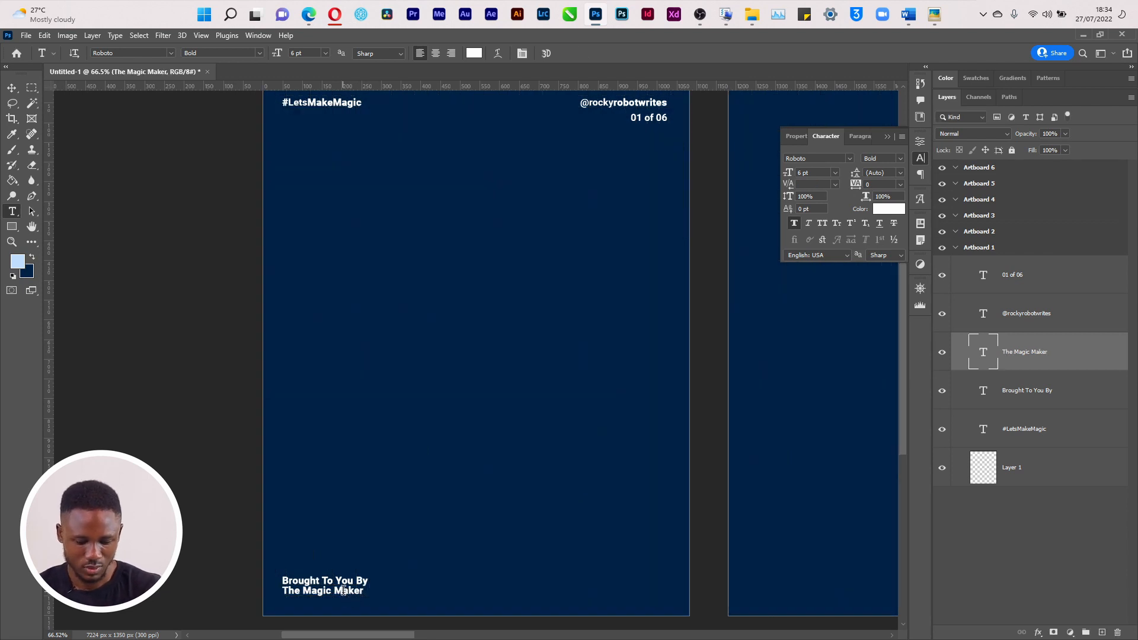
pyautogui.press('v')
pyautogui.press('v')
pyautogui.click(347, 586)
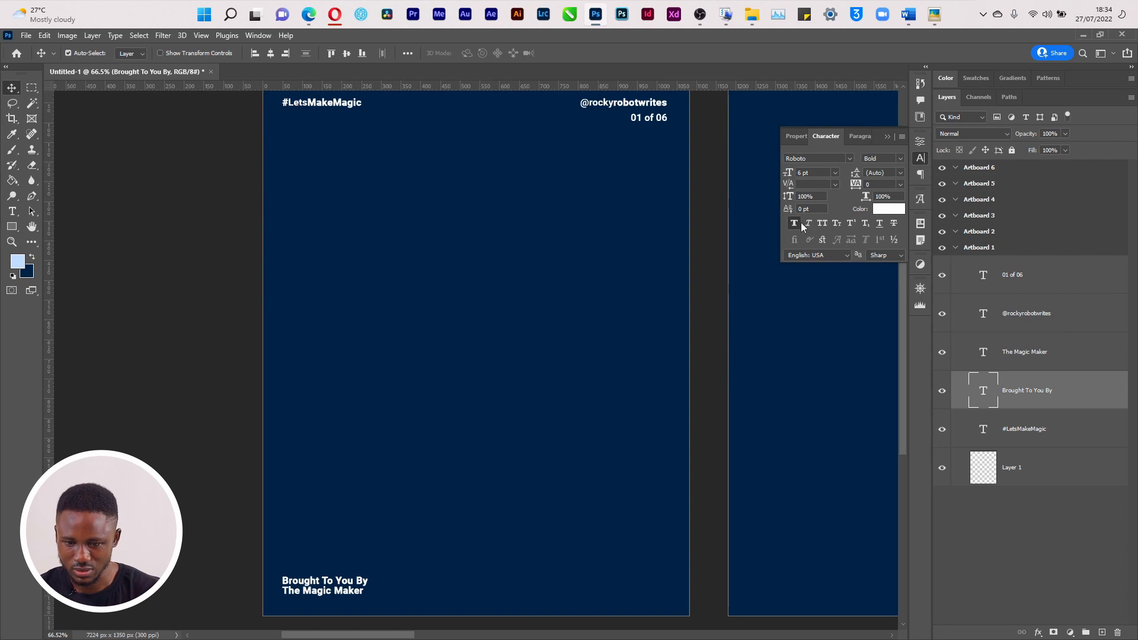
pyautogui.click(325, 592)
pyautogui.moveTo(328, 598); pyautogui.dragTo(328, 599)
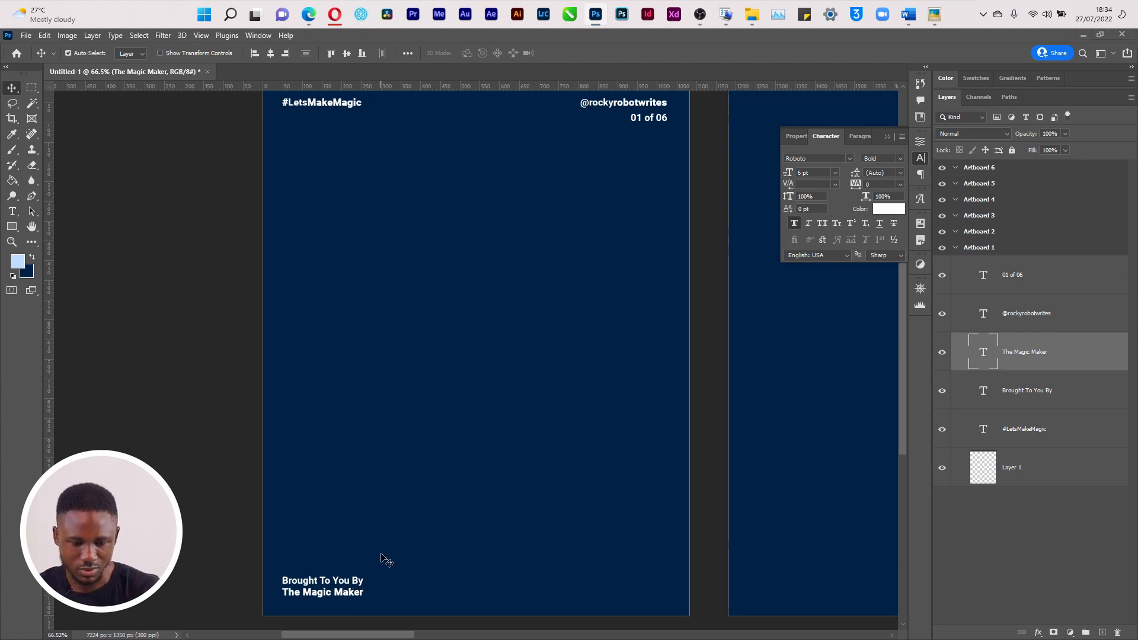
pyautogui.hotkey('alt', 'Tab')
# Find the Shoot E - Promotional YouTube Design folder and drag youtube.png onto Artboard 1
pyautogui.click(487, 196)
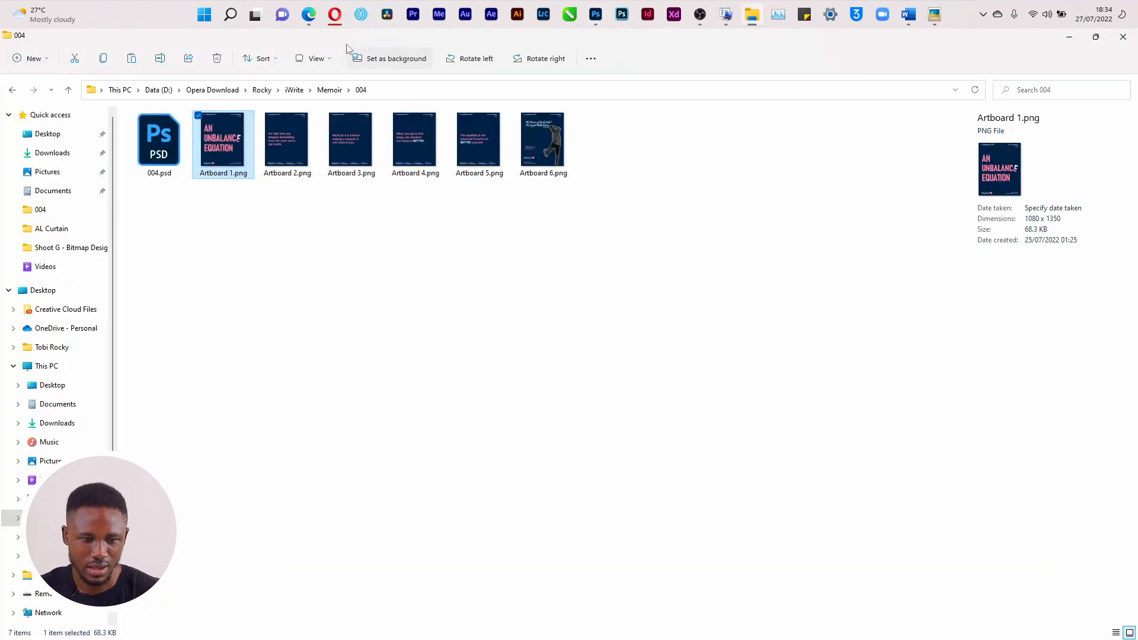
pyautogui.click(87, 248)
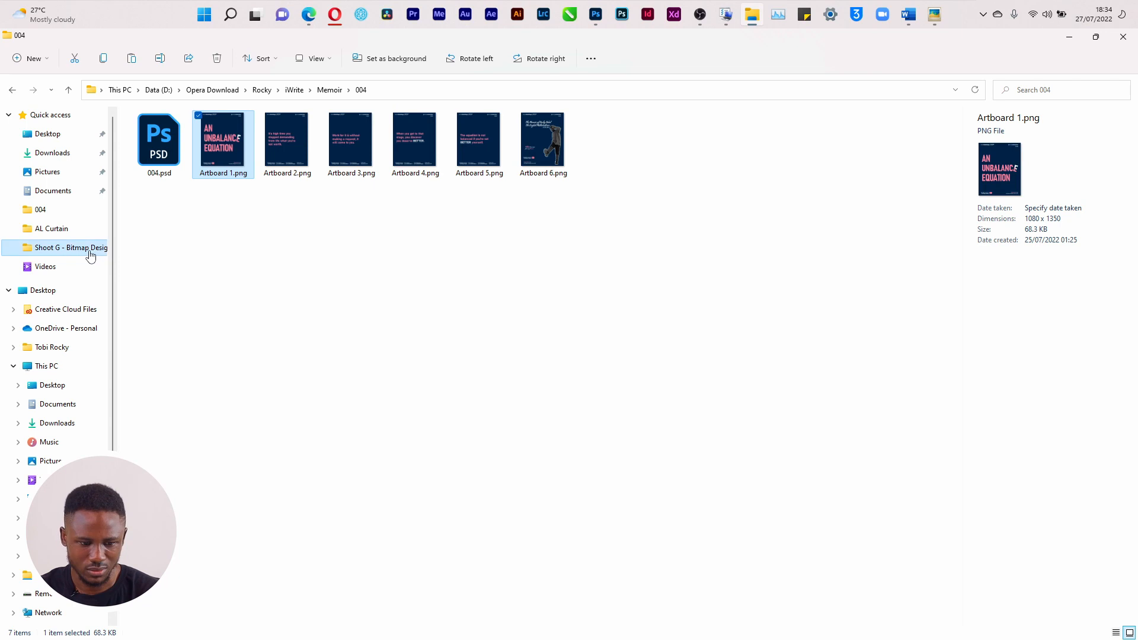
pyautogui.click(368, 89)
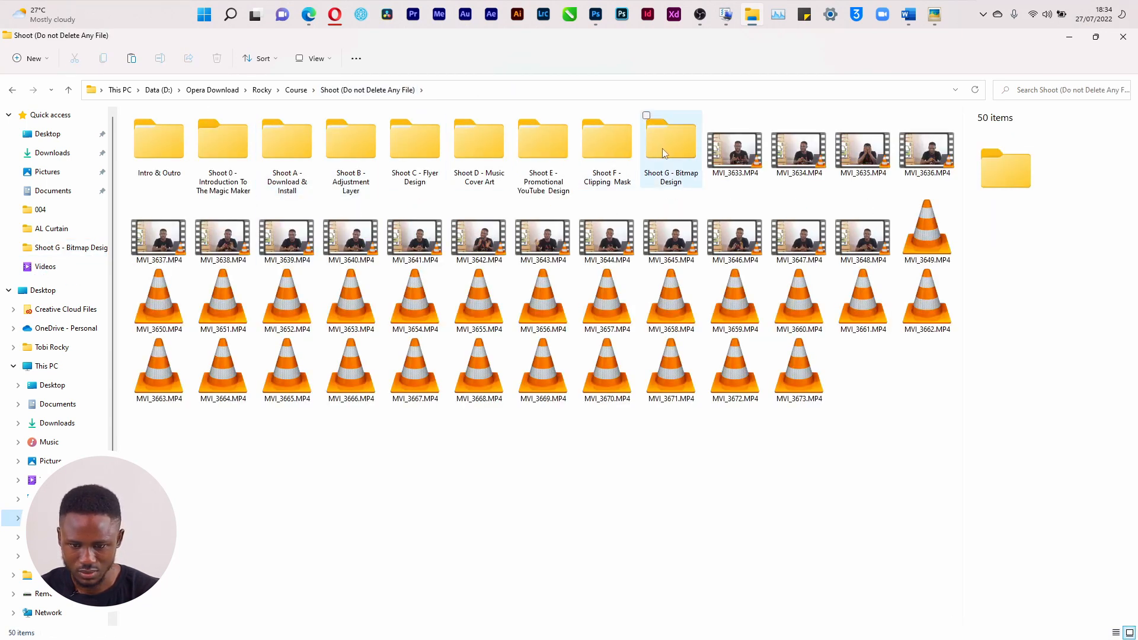
pyautogui.doubleClick(612, 158)
pyautogui.click(370, 90)
pyautogui.doubleClick(546, 152)
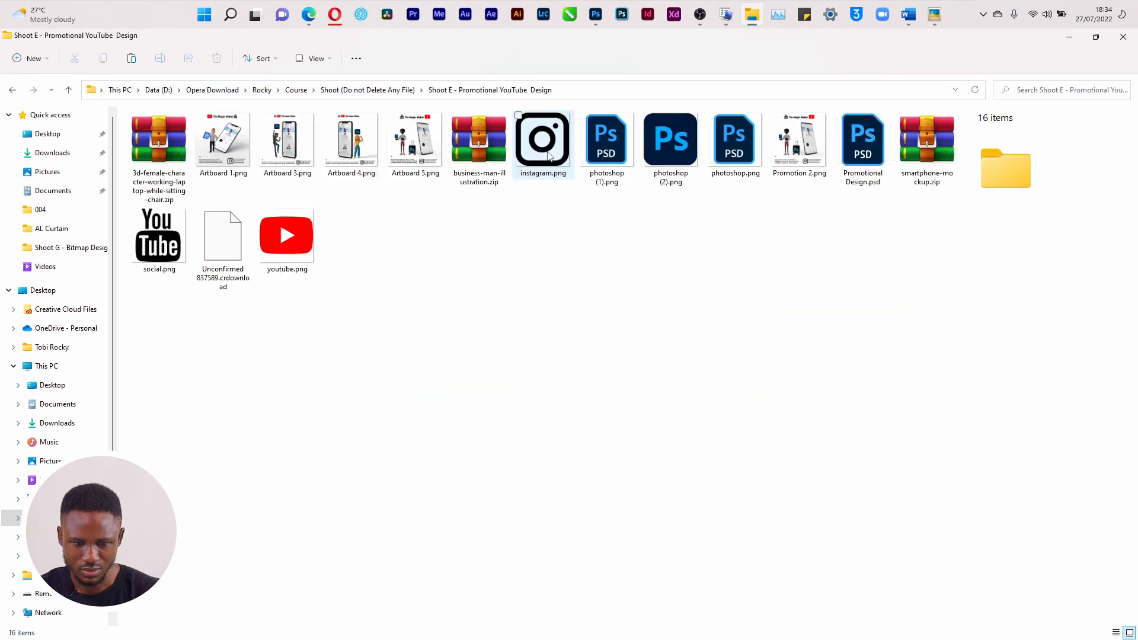
pyautogui.moveTo(286, 234); pyautogui.dragTo(452, 419)
# Shrink the placed youtube.png logo to a small icon and nudge it left beside the footer
pyautogui.hotkey('alt', 'Tab')
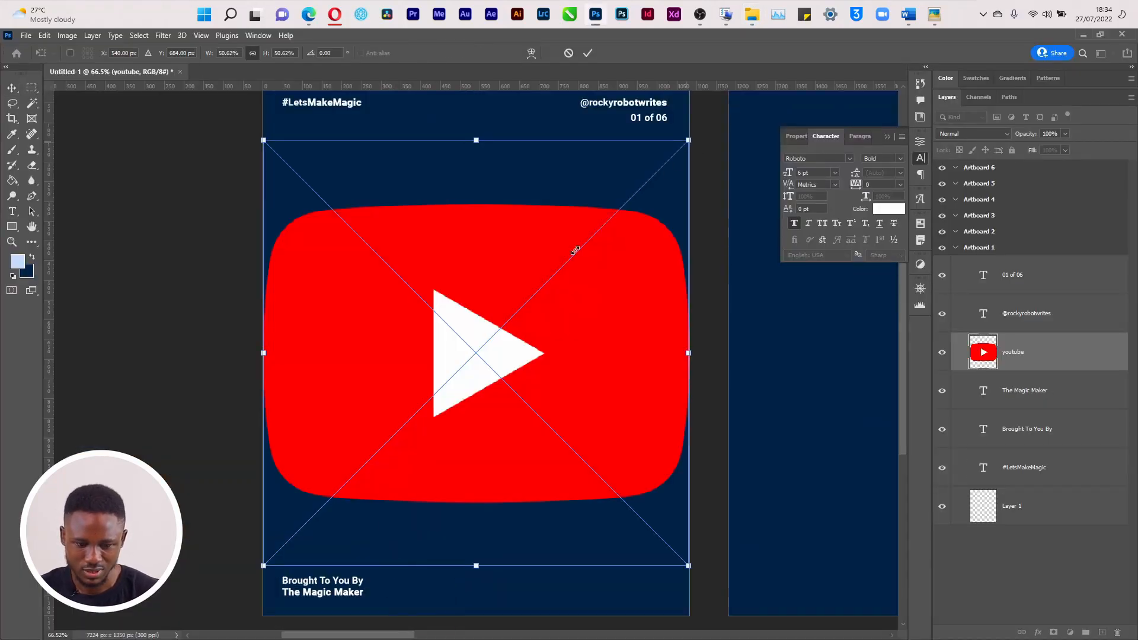
pyautogui.moveTo(368, 481); pyautogui.dragTo(384, 597)
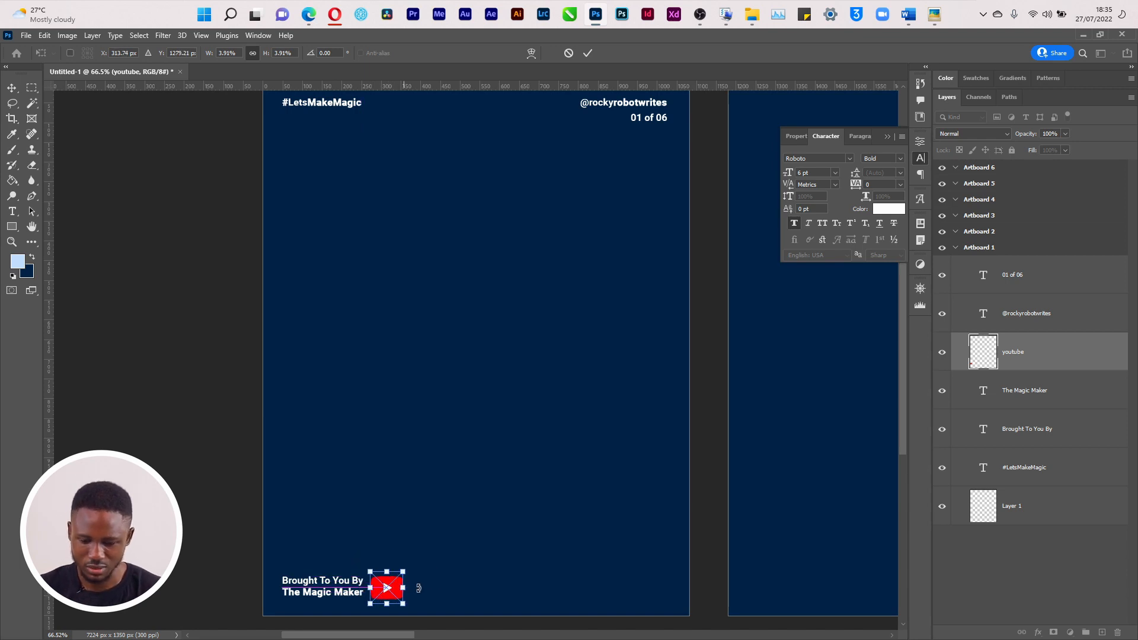
pyautogui.hotkey('shift', 'v')
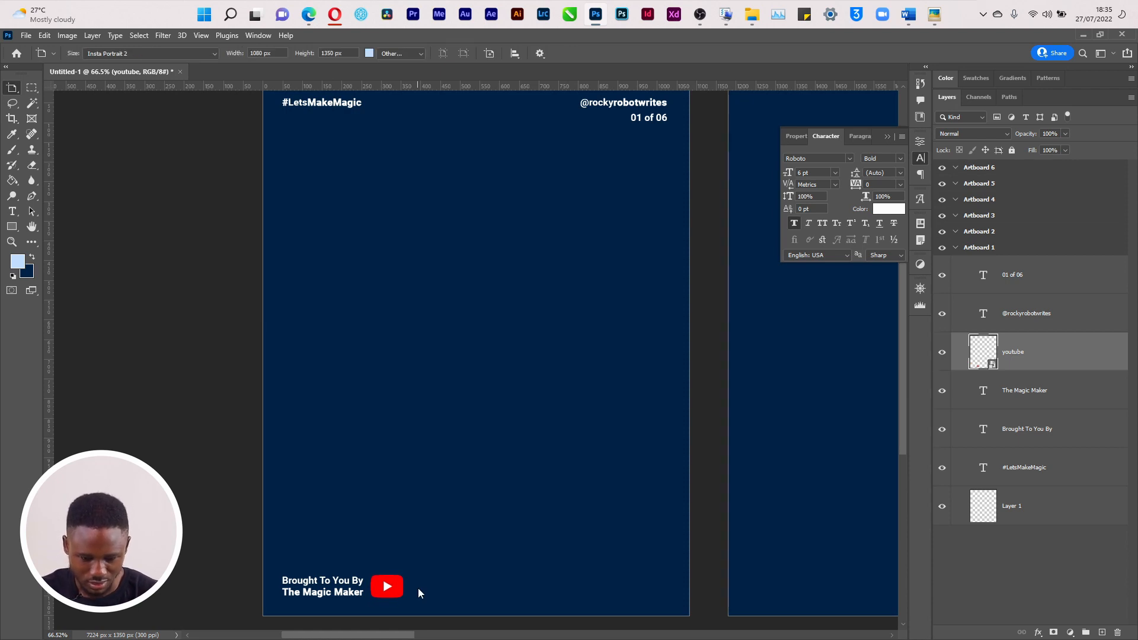
pyautogui.press('Left')
pyautogui.press('Left')
pyautogui.press('Left')
pyautogui.press('Left')
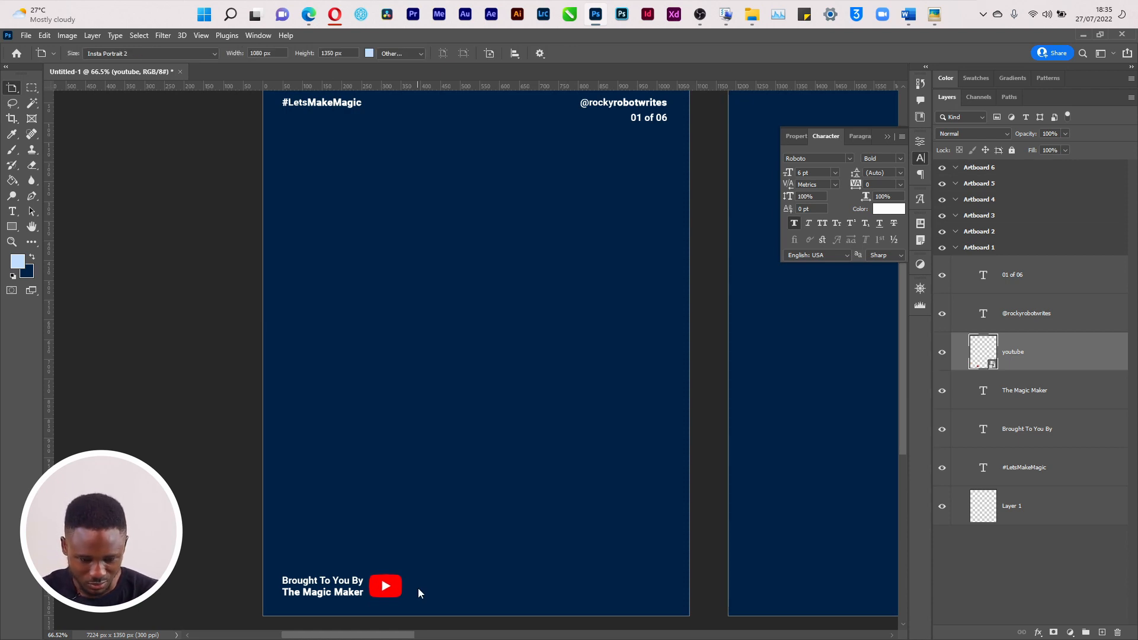
# Change the 'Brought To You By' line from Roboto Bold to Medium, then Regular
pyautogui.press('v')
pyautogui.click(333, 582)
pyautogui.click(904, 160)
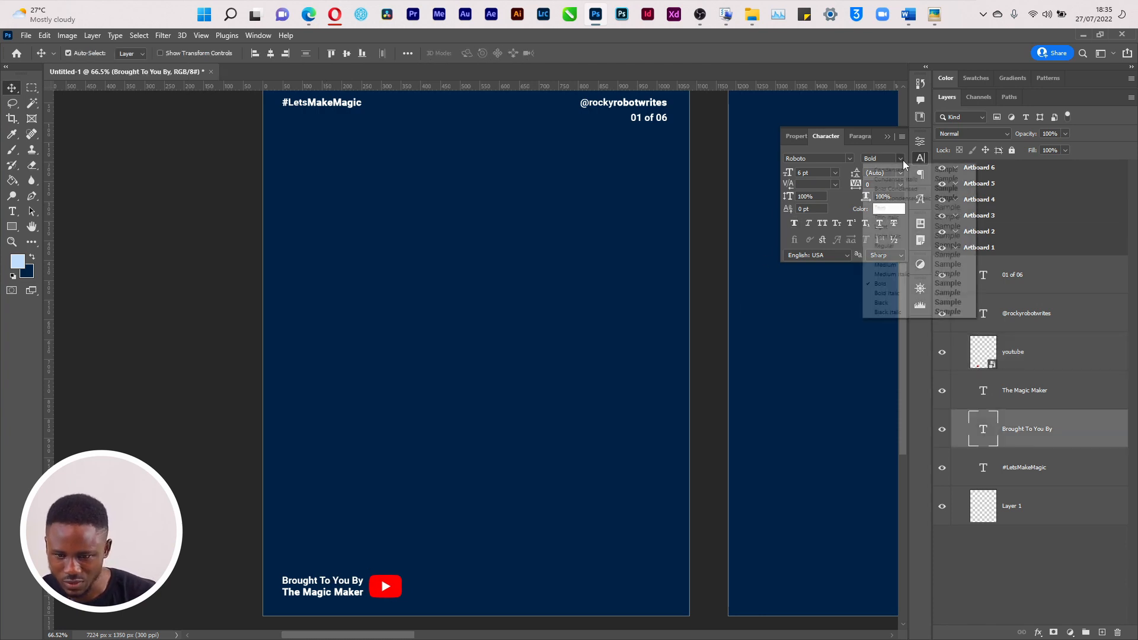
pyautogui.click(907, 266)
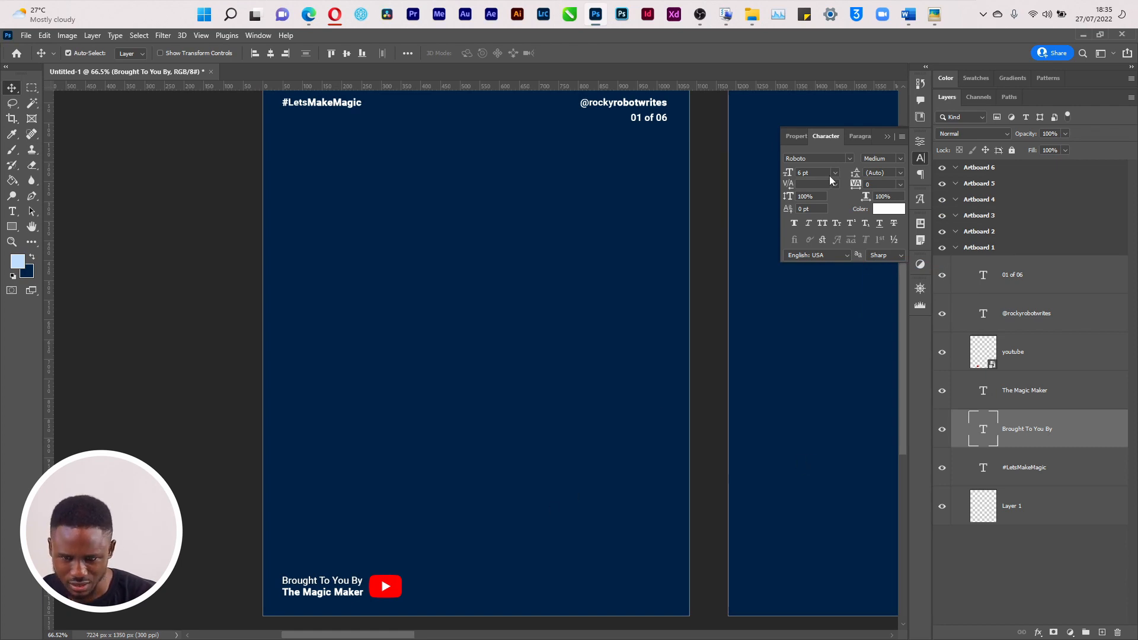
pyautogui.click(898, 160)
pyautogui.click(894, 244)
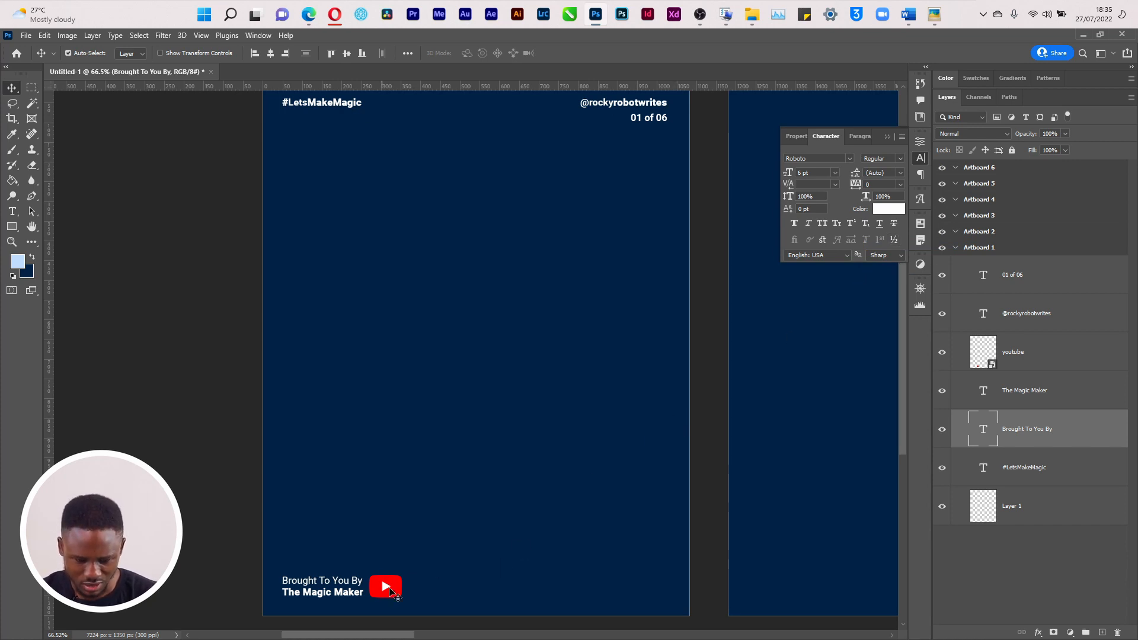
pyautogui.press('z')
pyautogui.moveTo(376, 576); pyautogui.dragTo(412, 598)
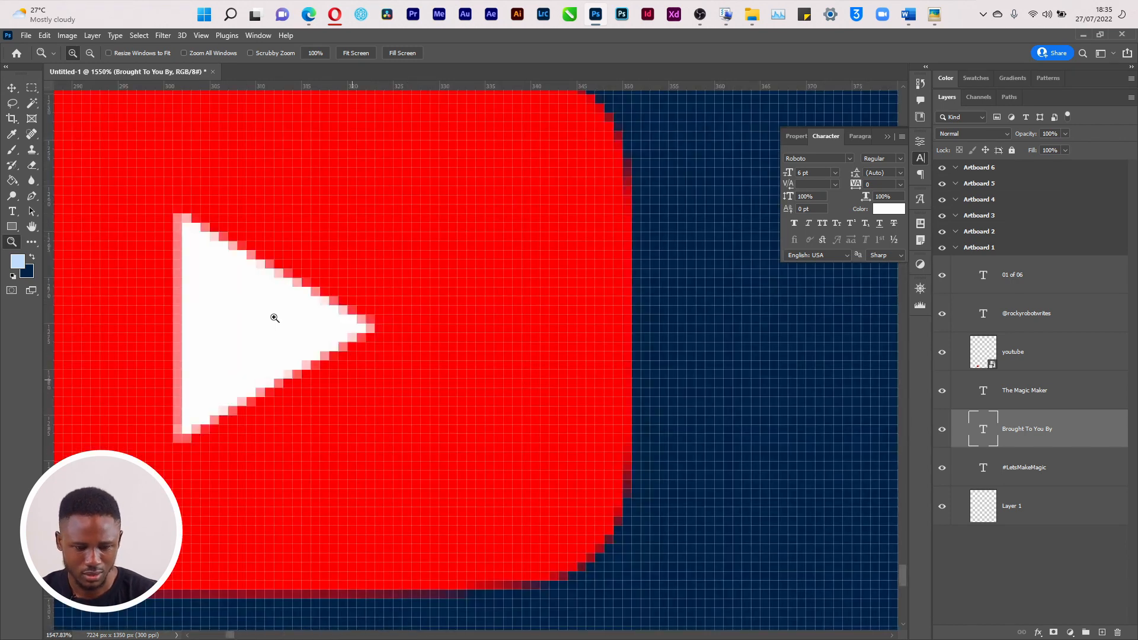
pyautogui.hotkey('ctrl', '0')
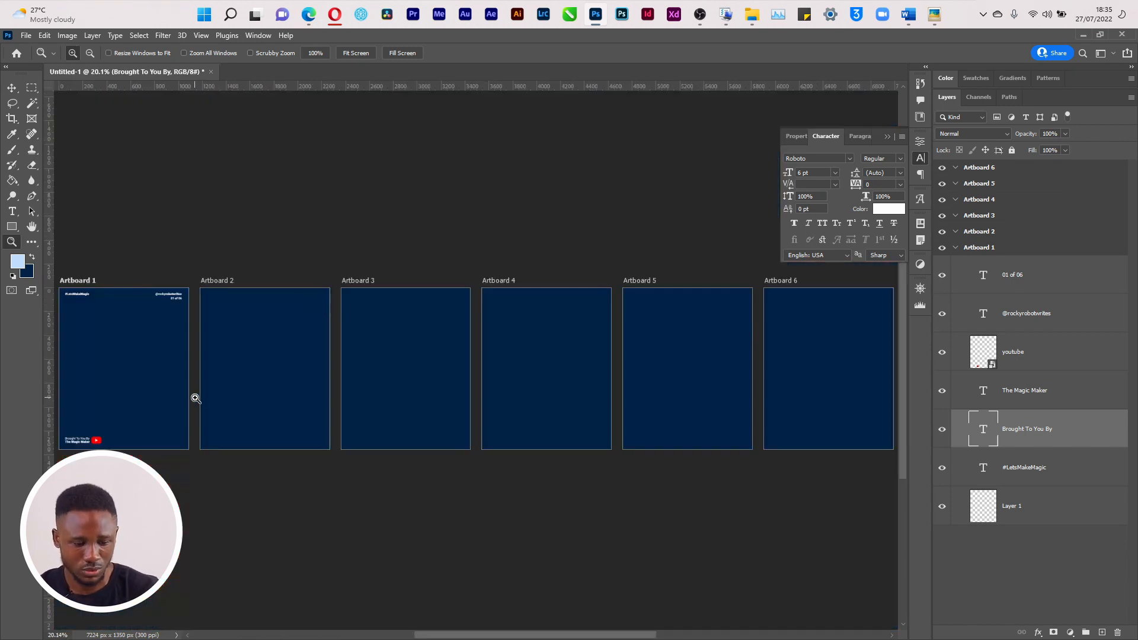
pyautogui.press('alt')
pyautogui.keyDown('alt'); pyautogui.click(1007, 248); pyautogui.keyUp('alt')
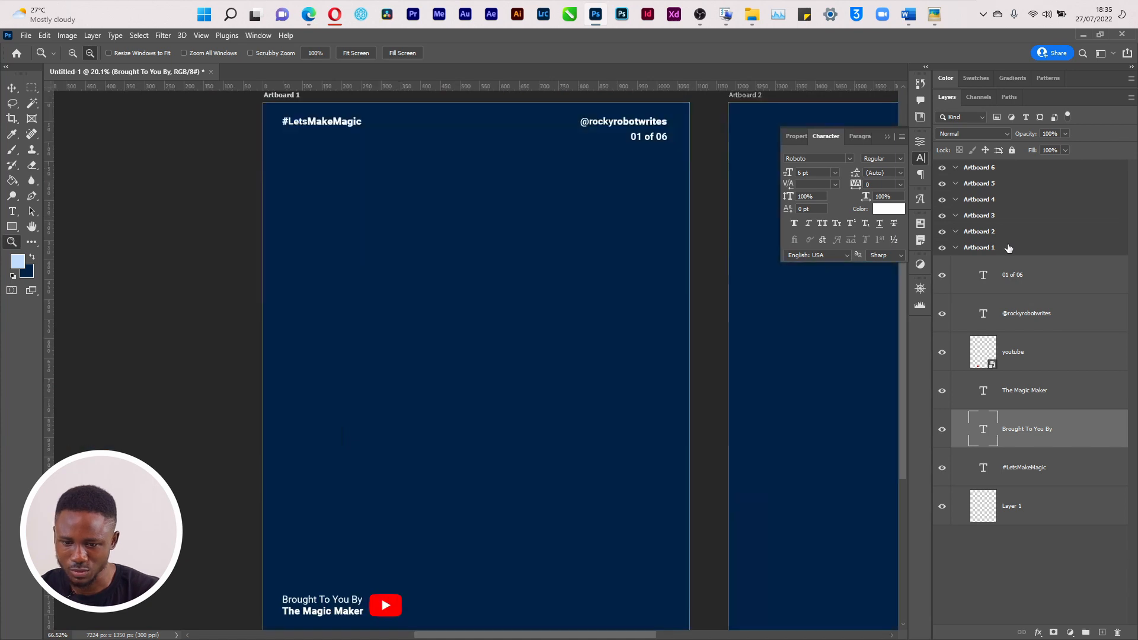
pyautogui.click(1008, 248)
pyautogui.press('v')
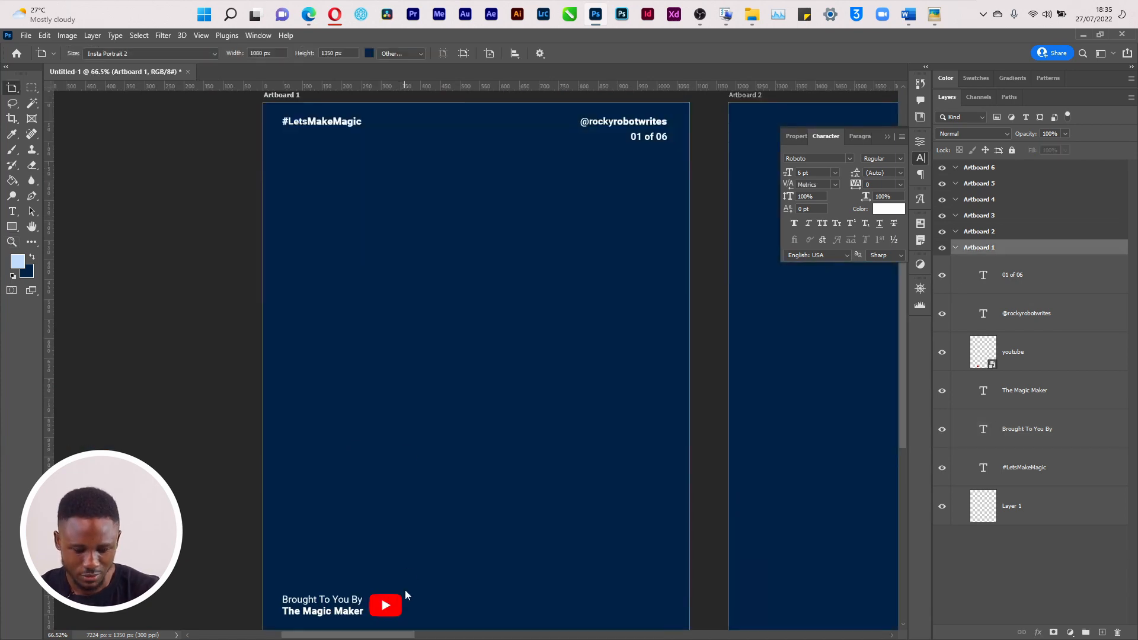
pyautogui.press('v')
pyautogui.click(386, 604)
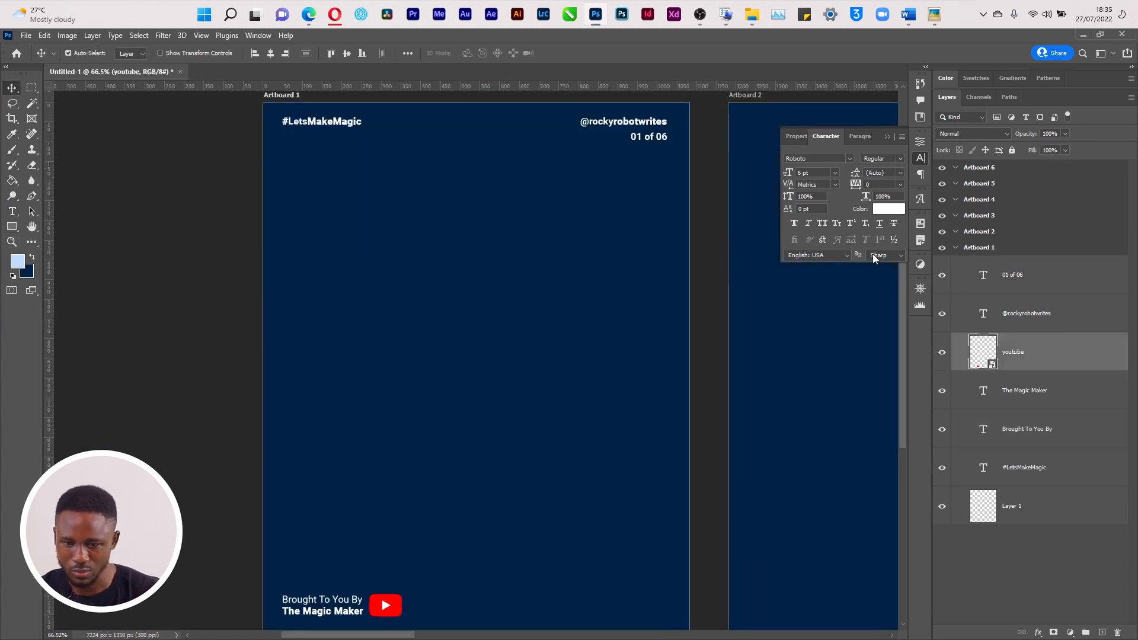
pyautogui.click(965, 131)
pyautogui.click(965, 131)
pyautogui.click(965, 132)
pyautogui.click(965, 132)
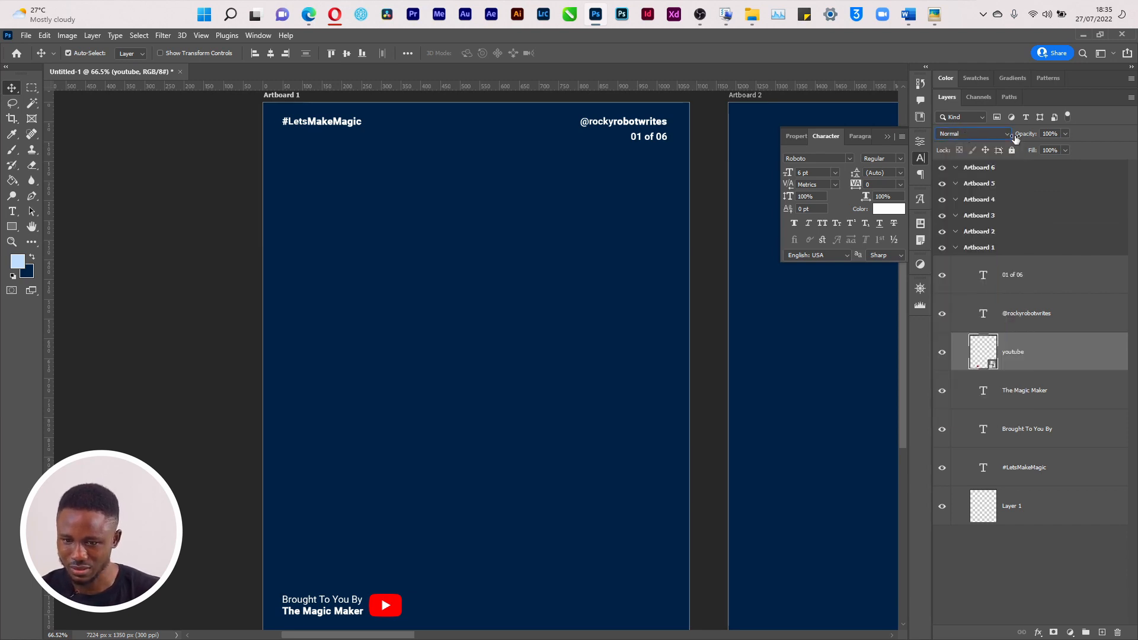
pyautogui.hotkey('shift', '+')
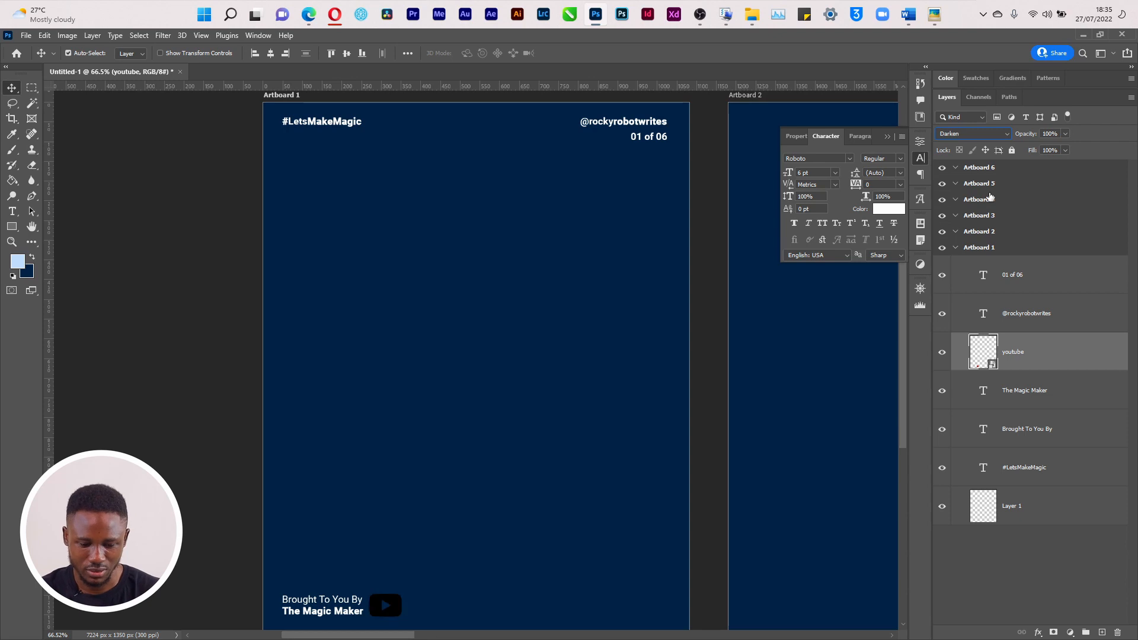
pyautogui.hotkey('shift', '+')
pyautogui.hotkey('shift', '+')
pyautogui.hotkey('shift', '+')
pyautogui.hotkey('shift', '+')
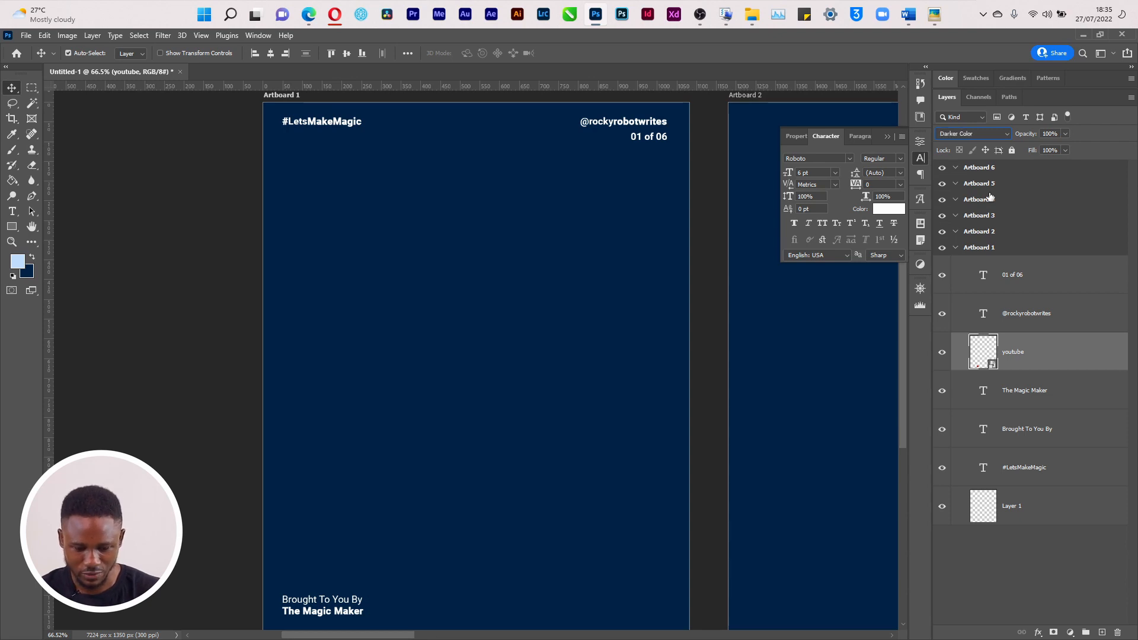
pyautogui.hotkey('shift', '+')
pyautogui.hotkey('shift', '+')
pyautogui.hotkey('shift', '+')
pyautogui.hotkey('shift', '+')
pyautogui.hotkey('shift', '+')
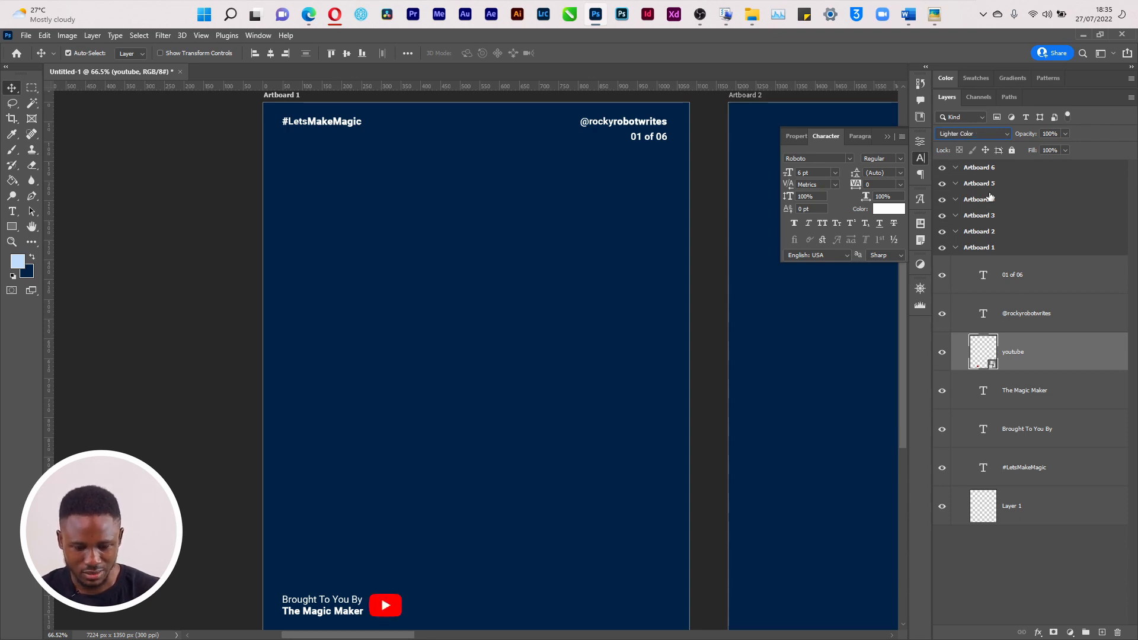
pyautogui.hotkey('shift', '+')
pyautogui.hotkey('shift', '+')
pyautogui.hotkey('shift', '+')
pyautogui.hotkey('shift', '+')
pyautogui.hotkey('shift', '+')
pyautogui.hotkey('shift', '+')
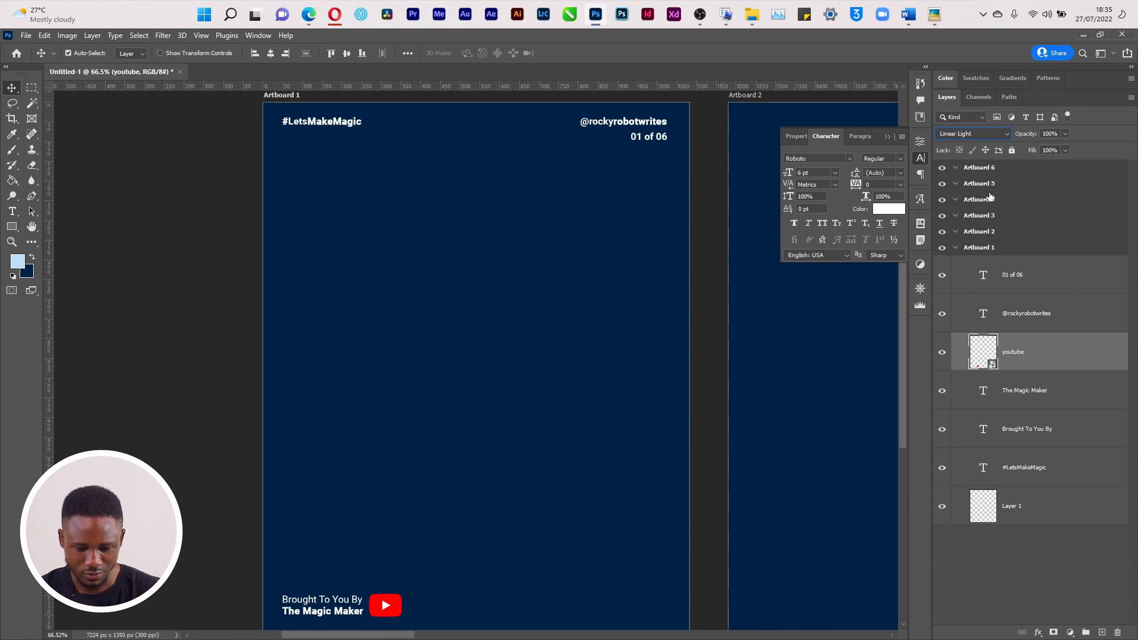
pyautogui.hotkey('shift', '+')
pyautogui.hotkey('shift', '+')
pyautogui.hotkey('shift', '+')
pyautogui.hotkey('shift', '+')
pyautogui.hotkey('shift', '+')
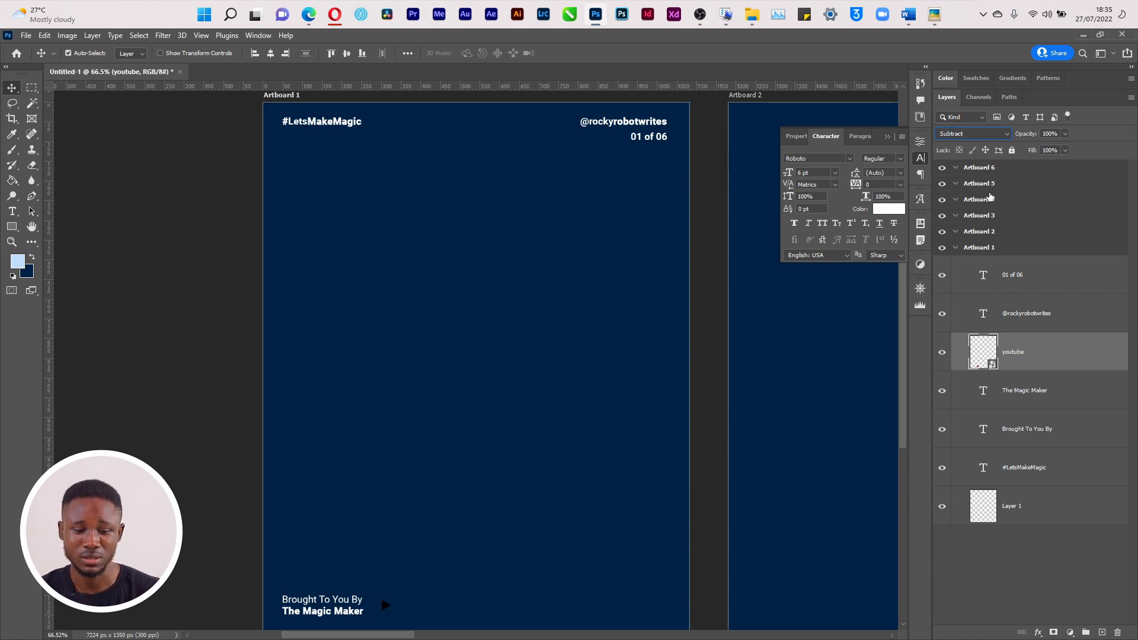
pyautogui.hotkey('shift', '+')
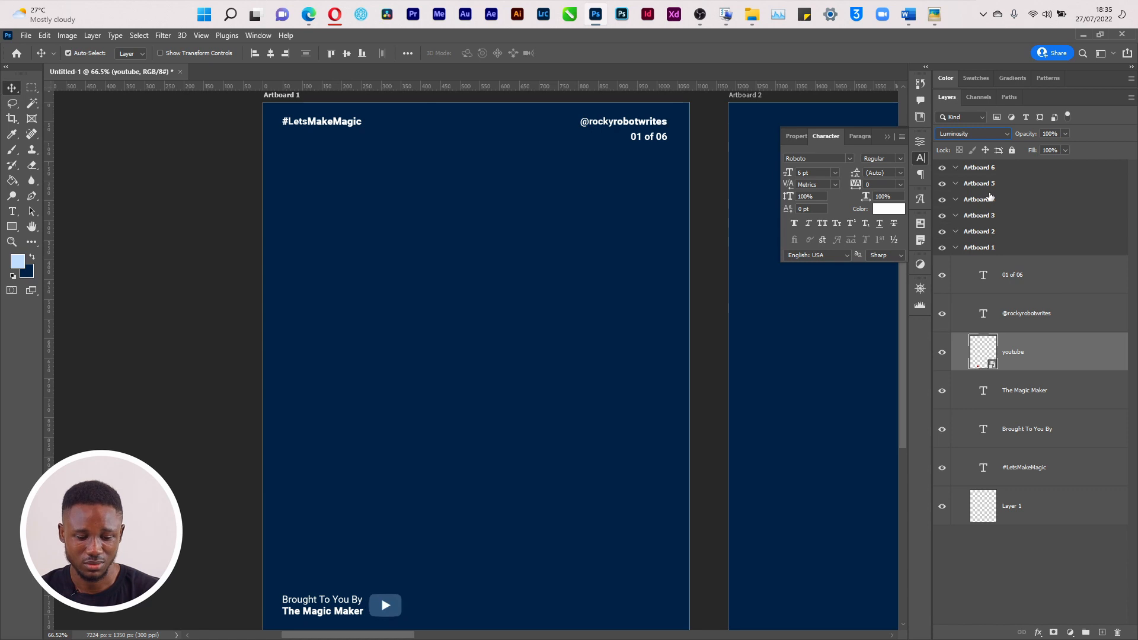
pyautogui.click(992, 136)
pyautogui.click(974, 151)
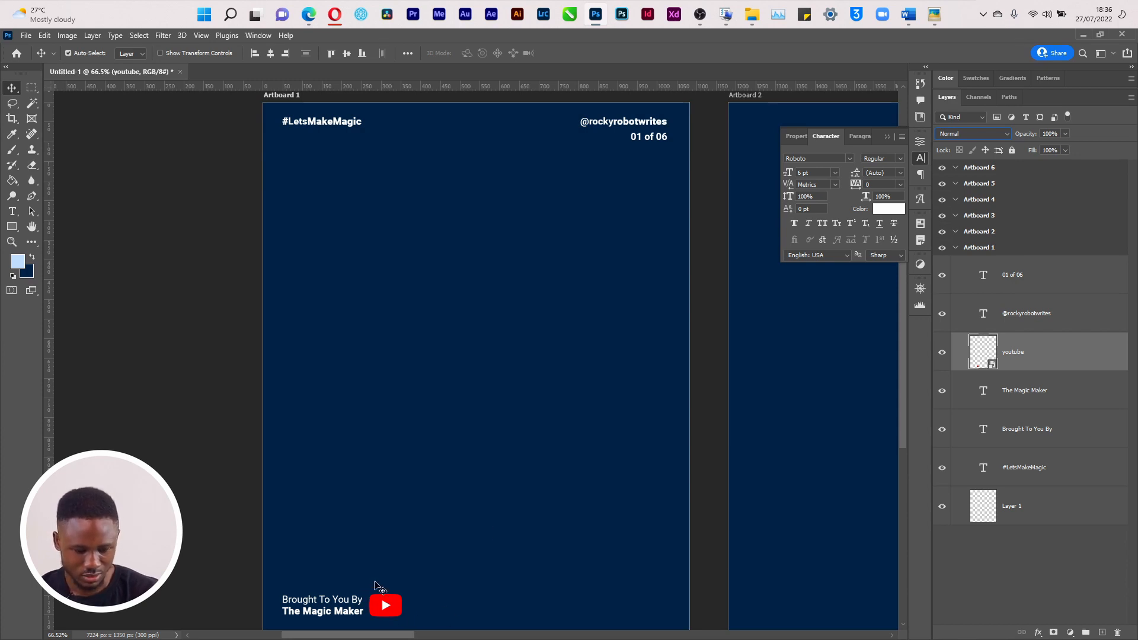
# Magic Wand-select the logo's white play triangle, add a youtube layer mask and invert it
pyautogui.click(12, 242)
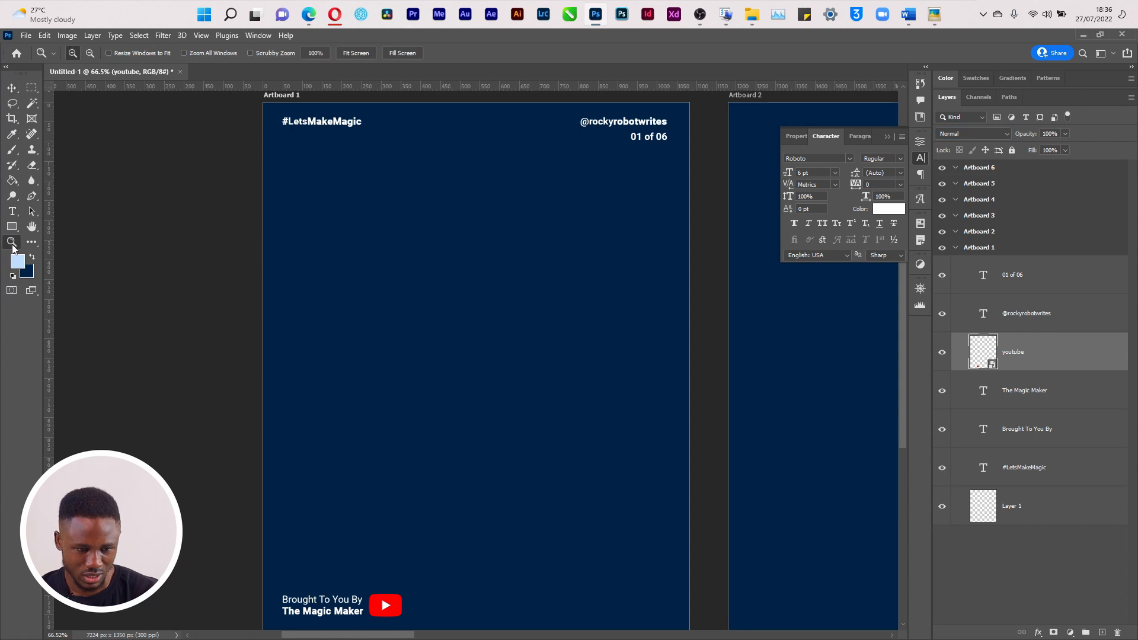
pyautogui.moveTo(361, 588); pyautogui.dragTo(414, 620)
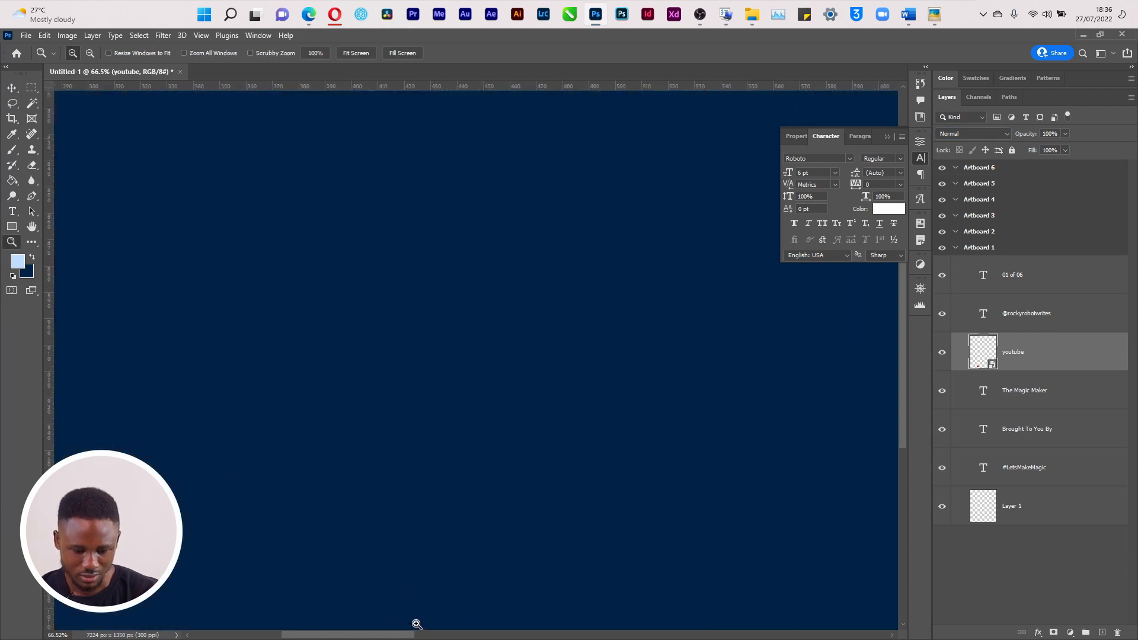
pyautogui.press('w')
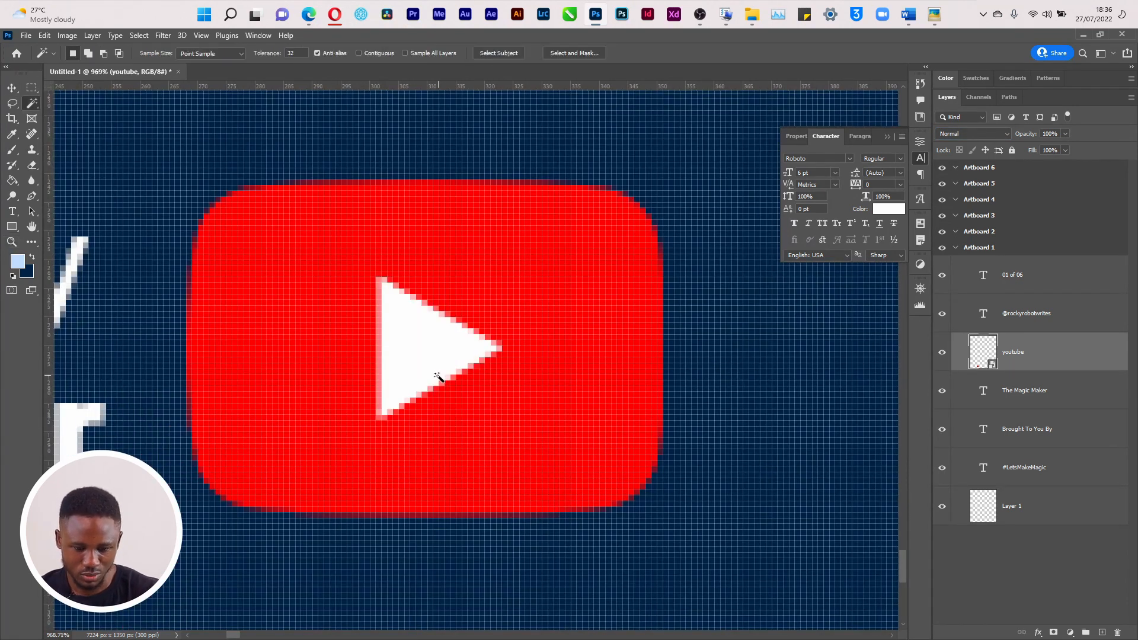
pyautogui.click(433, 374)
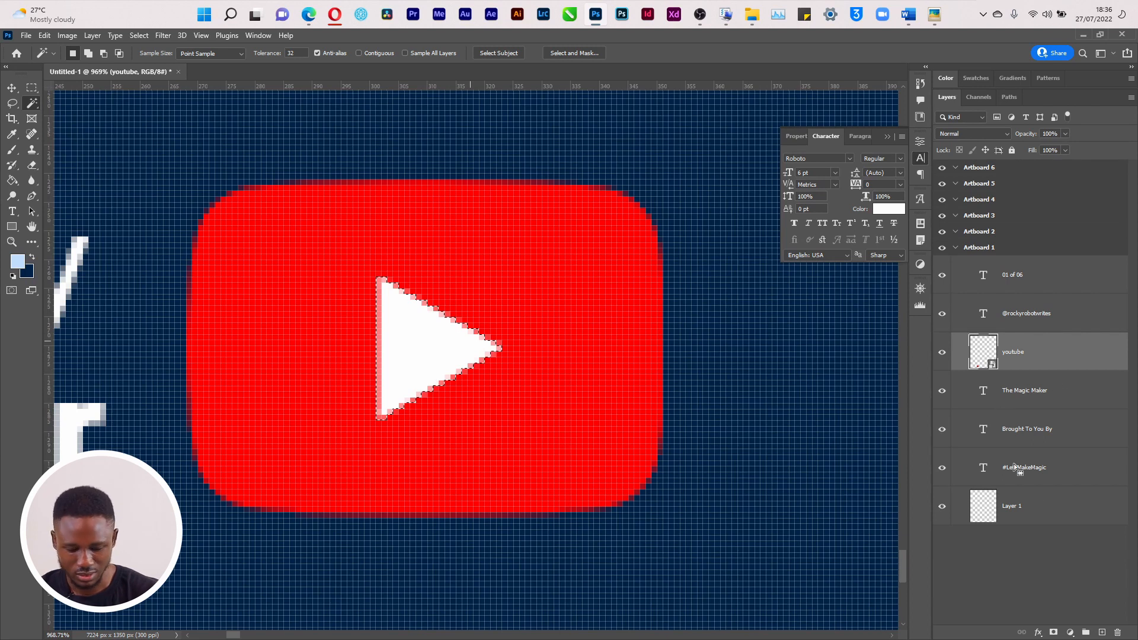
pyautogui.click(1053, 632)
pyautogui.hotkey('ctrl', 'i')
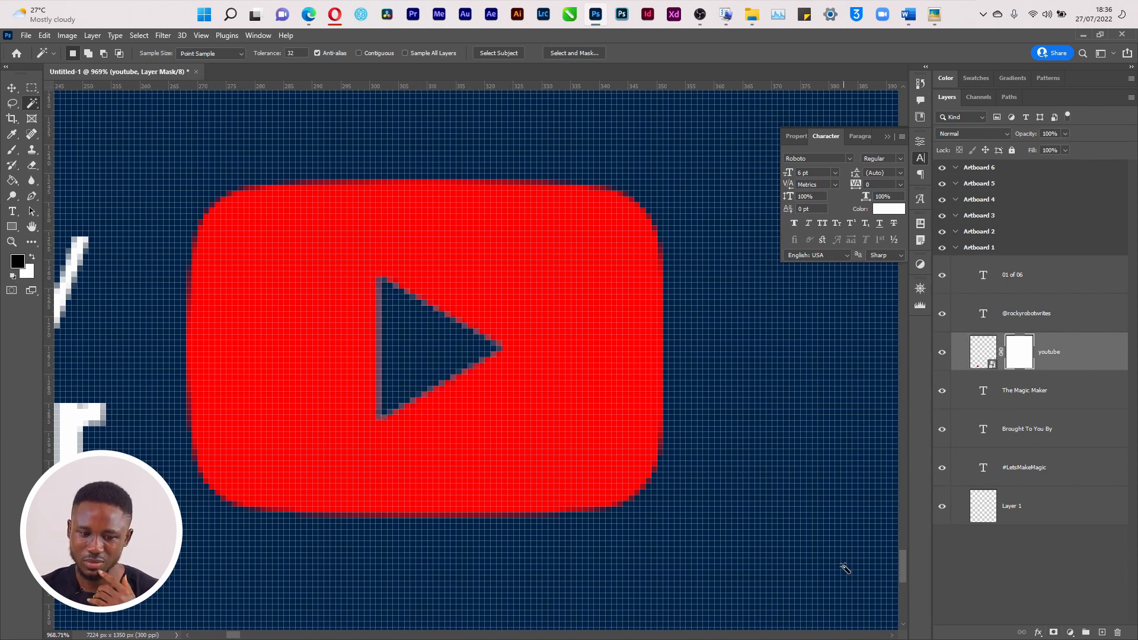
# Toggle the youtube layer mask off and on repeatedly to compare the logo
pyautogui.hotkey('ctrl', '0')
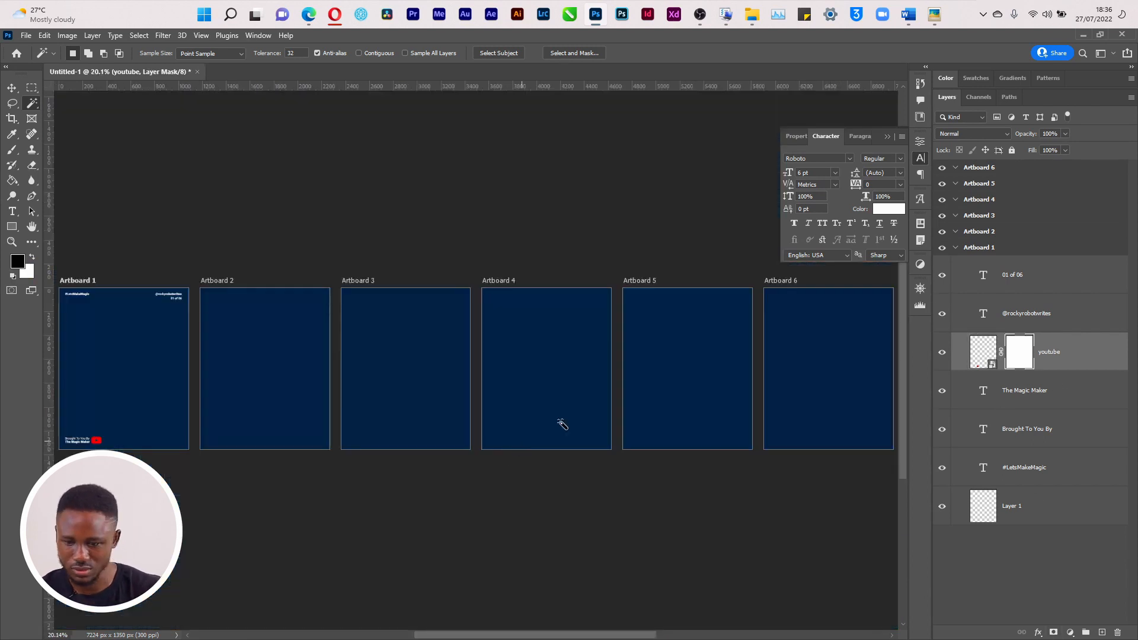
pyautogui.keyDown('alt'); pyautogui.click(1017, 251); pyautogui.keyUp('alt')
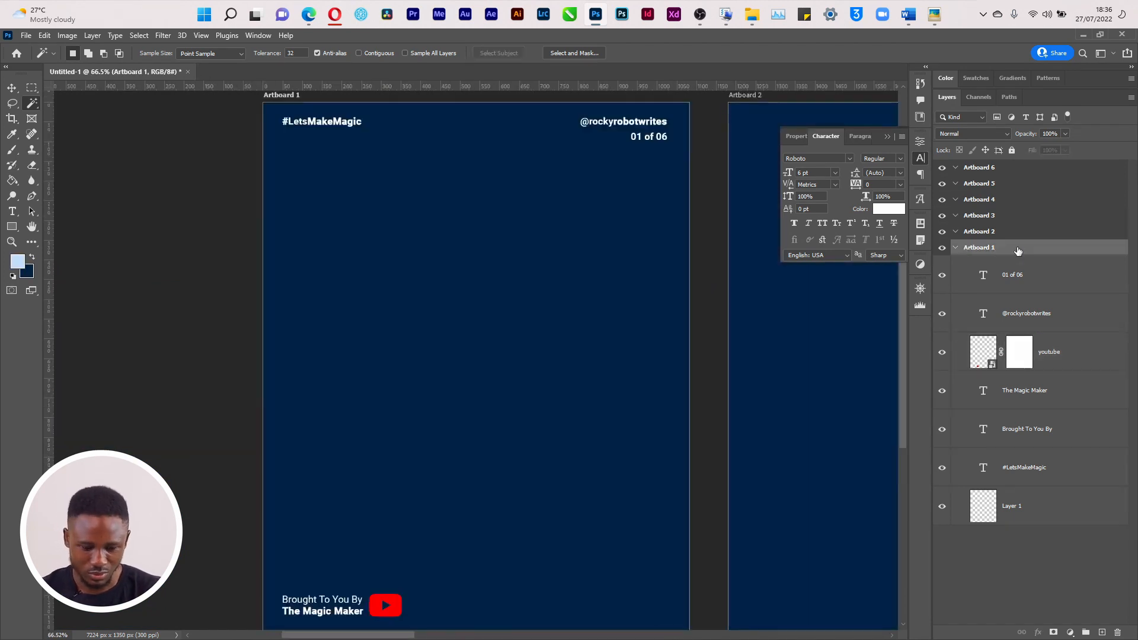
pyautogui.keyDown('shift'); pyautogui.click(1016, 361); pyautogui.keyUp('shift')
pyautogui.keyDown('shift'); pyautogui.click(1016, 360); pyautogui.keyUp('shift')
pyautogui.keyDown('shift'); pyautogui.click(1016, 361); pyautogui.keyUp('shift')
pyautogui.keyDown('shift'); pyautogui.click(1015, 361); pyautogui.keyUp('shift')
pyautogui.keyDown('shift'); pyautogui.click(1016, 361); pyautogui.keyUp('shift')
pyautogui.keyDown('shift'); pyautogui.click(1015, 361); pyautogui.keyUp('shift')
pyautogui.keyDown('shift'); pyautogui.click(1016, 361); pyautogui.keyUp('shift')
pyautogui.keyDown('shift'); pyautogui.click(1015, 361); pyautogui.keyUp('shift')
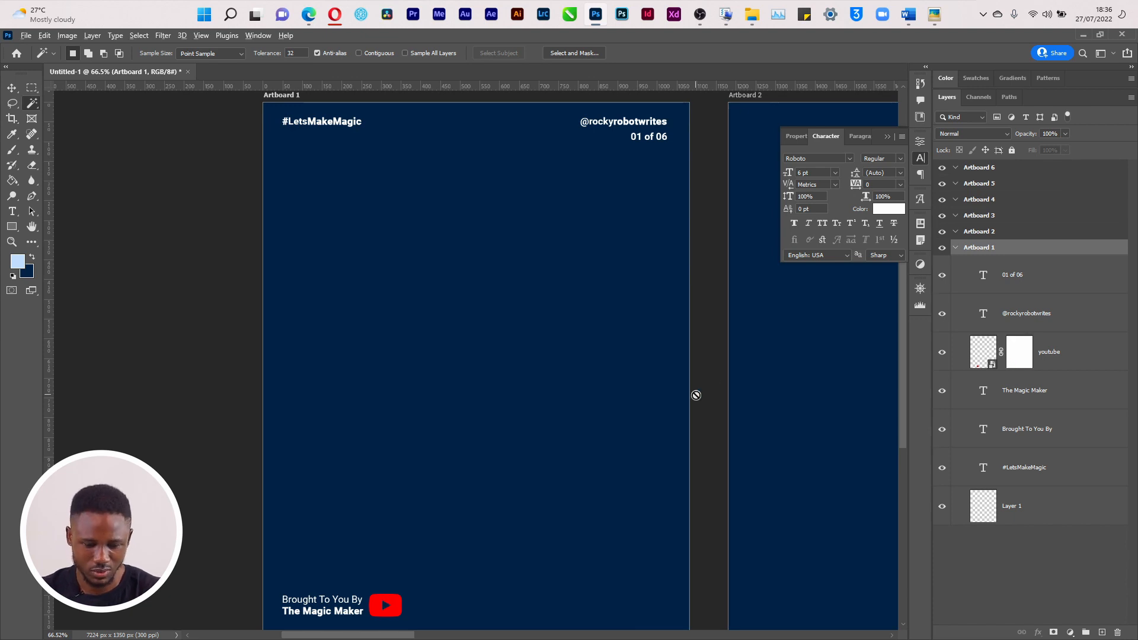
pyautogui.hotkey('alt', 'Tab')
# Bring up the Artboard 1.png reference in Picasa and view it full-screen
pyautogui.press('super+Tab')
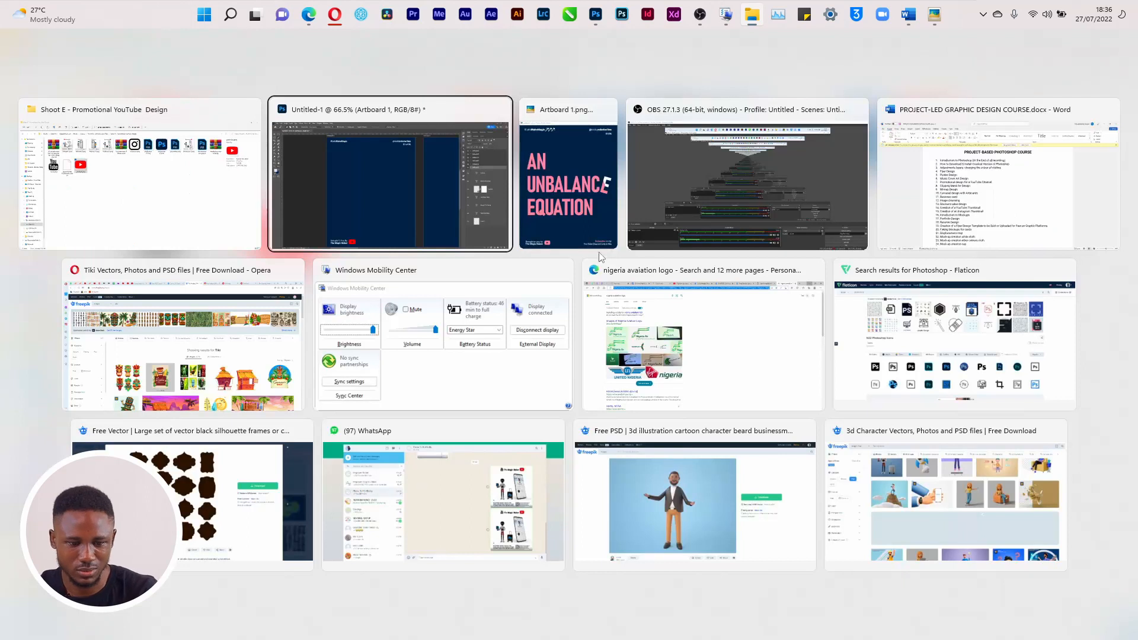
pyautogui.click(563, 234)
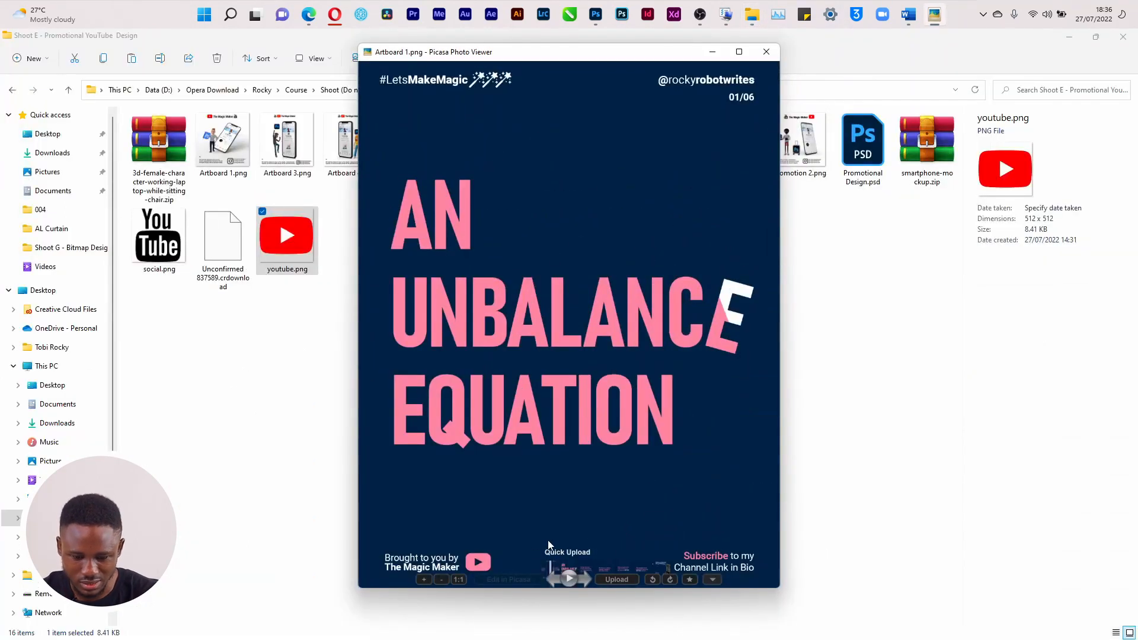
pyautogui.click(739, 52)
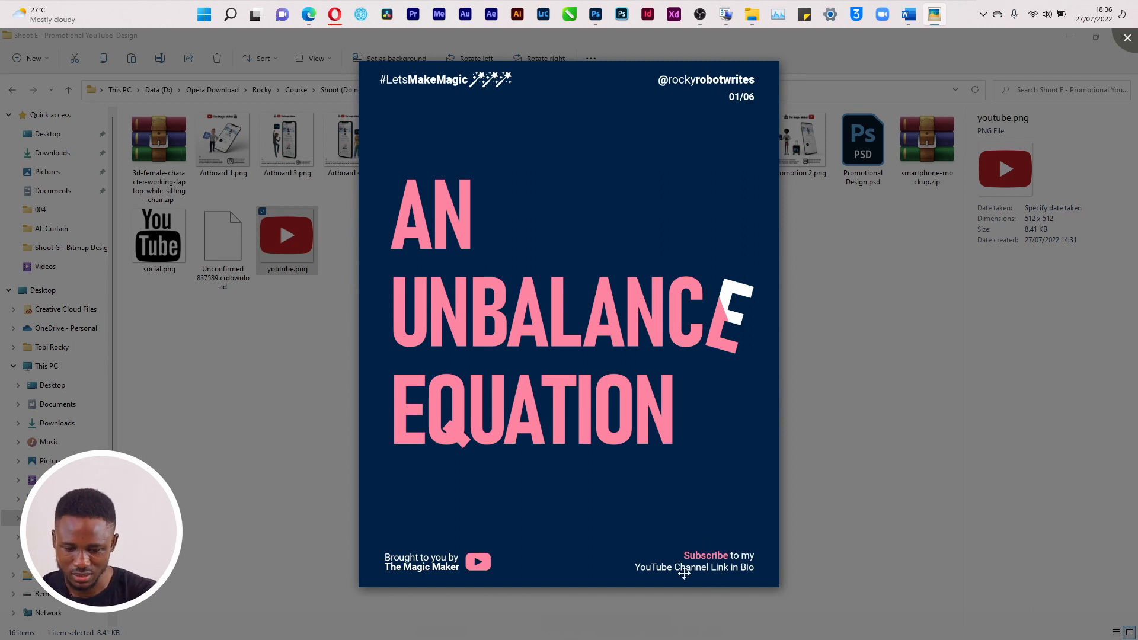
# Back in Photoshop, drag a copy of the 'Brought To You By' text to the footer's right side
pyautogui.hotkey('alt', 'Tab')
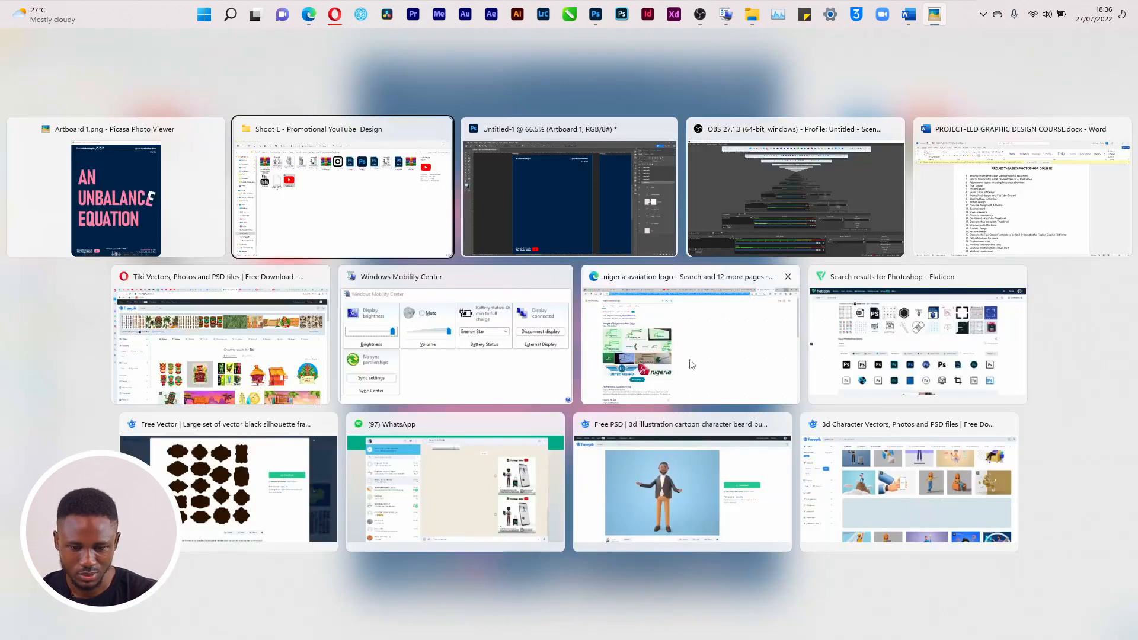
pyautogui.hotkey('alt', 'Tab')
pyautogui.press('v')
pyautogui.moveTo(347, 606); pyautogui.dragTo(636, 331)
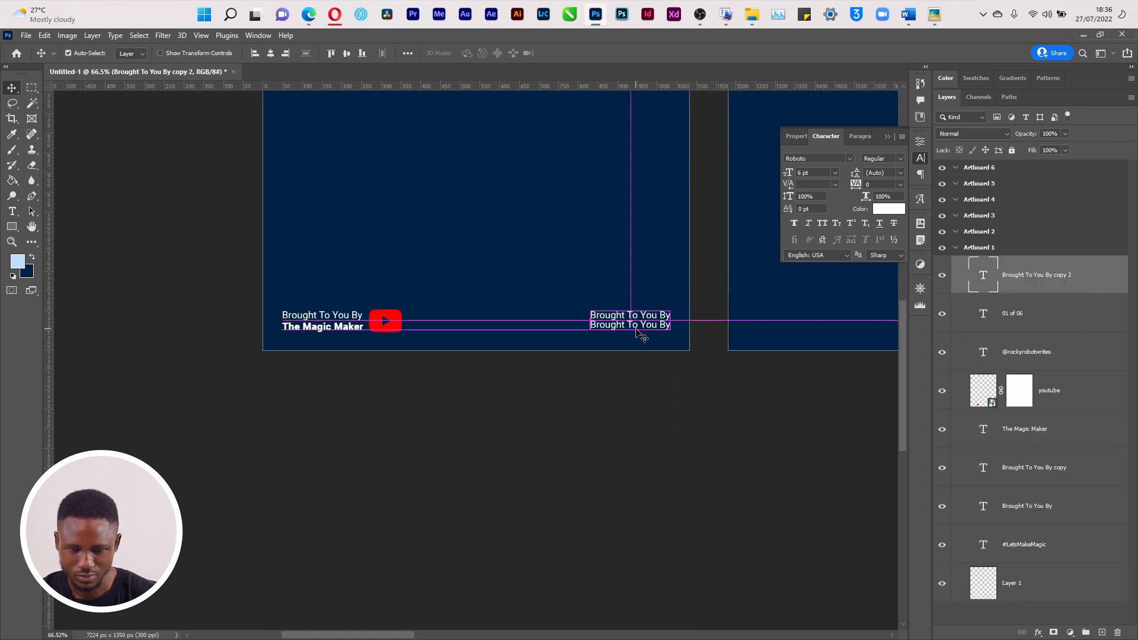
# Show the grid and retype the copied footer's top line as 'Subscribe To My Channel'
pyautogui.press('ctrl')
pyautogui.hotkey('ctrl', "'")
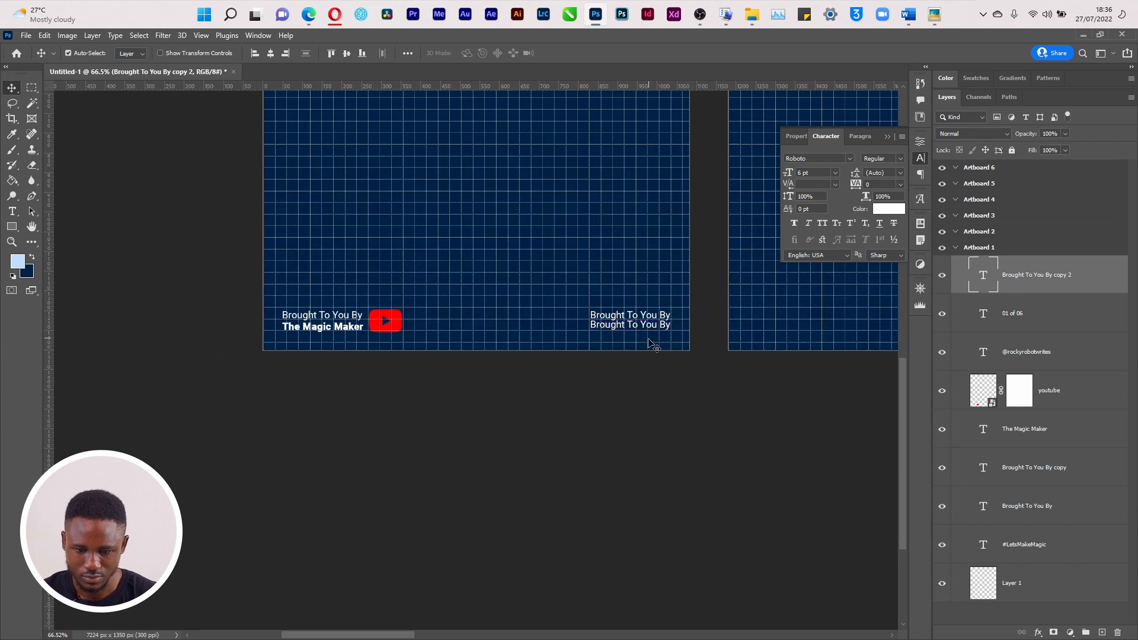
pyautogui.click(644, 324)
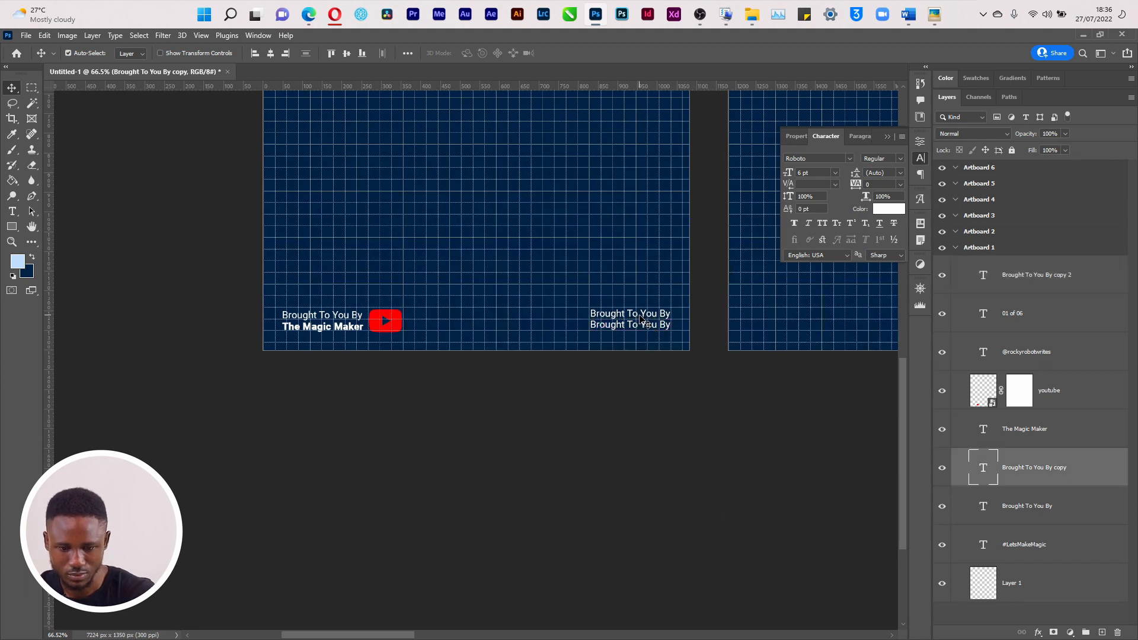
pyautogui.press('t')
pyautogui.tripleClick(634, 313)
pyautogui.press('Left')
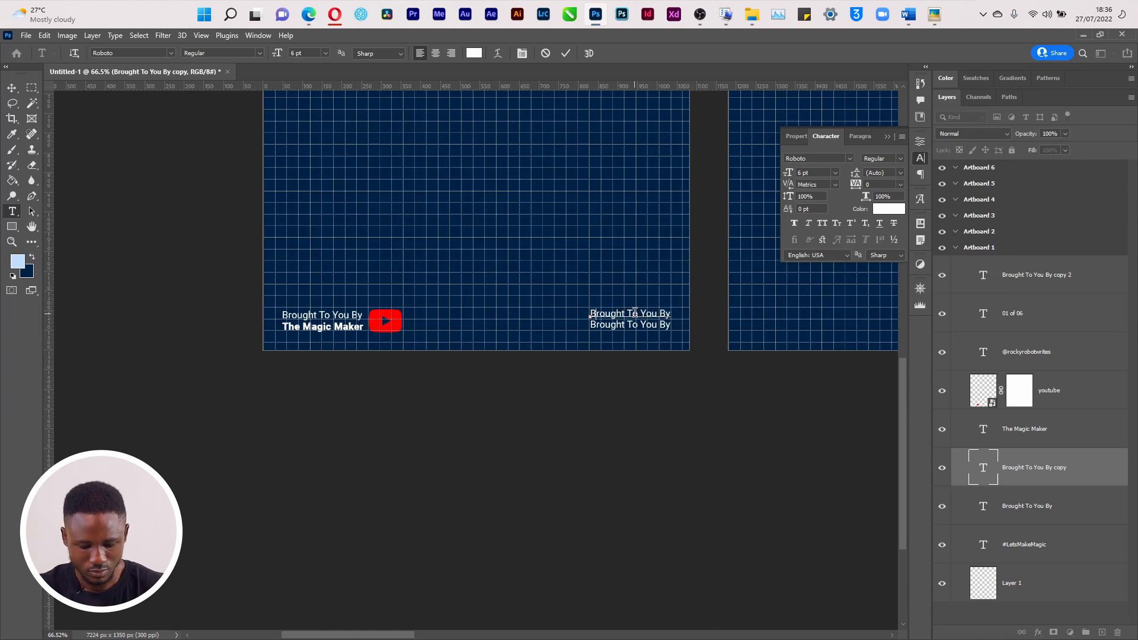
pyautogui.write('Subscribe To My Chan')
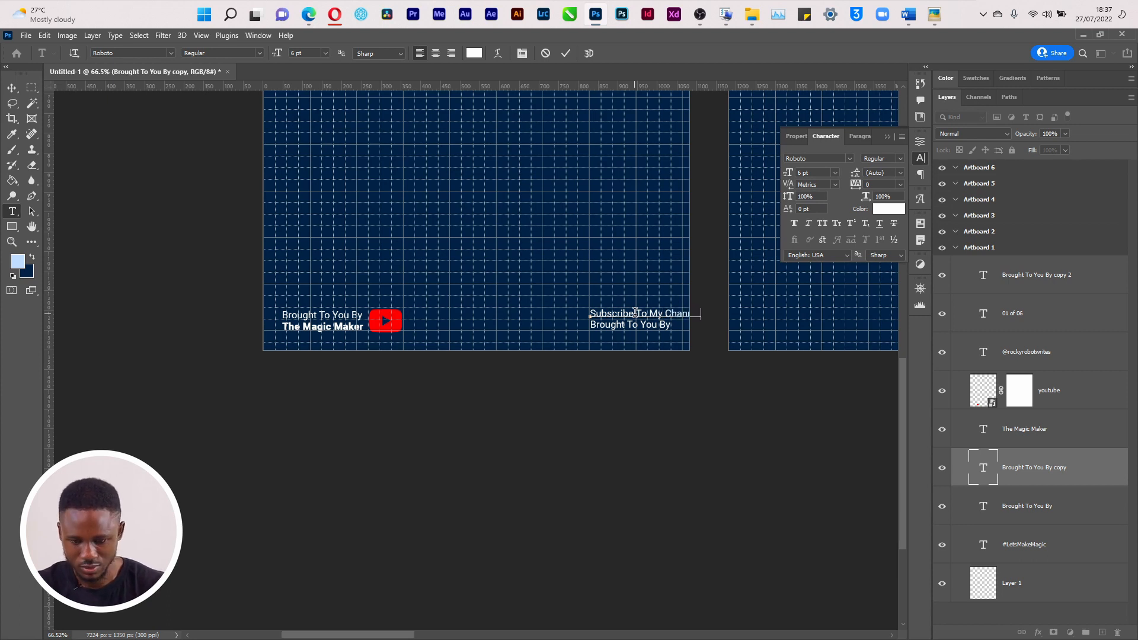
pyautogui.hotkey('ctrl', 'Return')
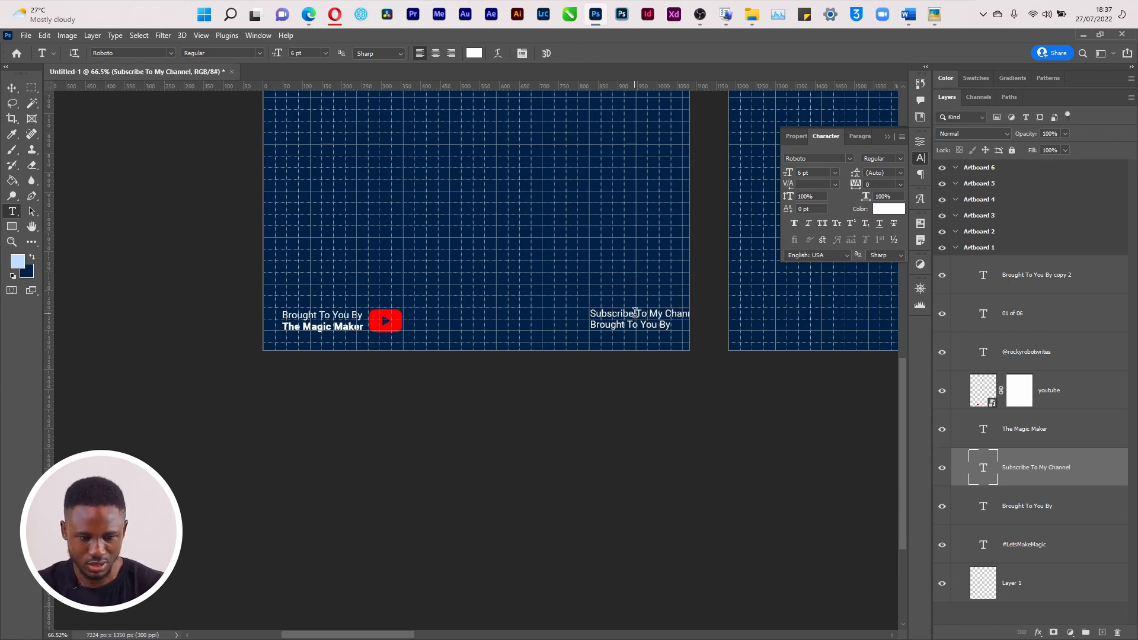
# Shift the Subscribe and Brought To You By lines so their edges line up
pyautogui.press('v')
pyautogui.hotkey('shift', 'v')
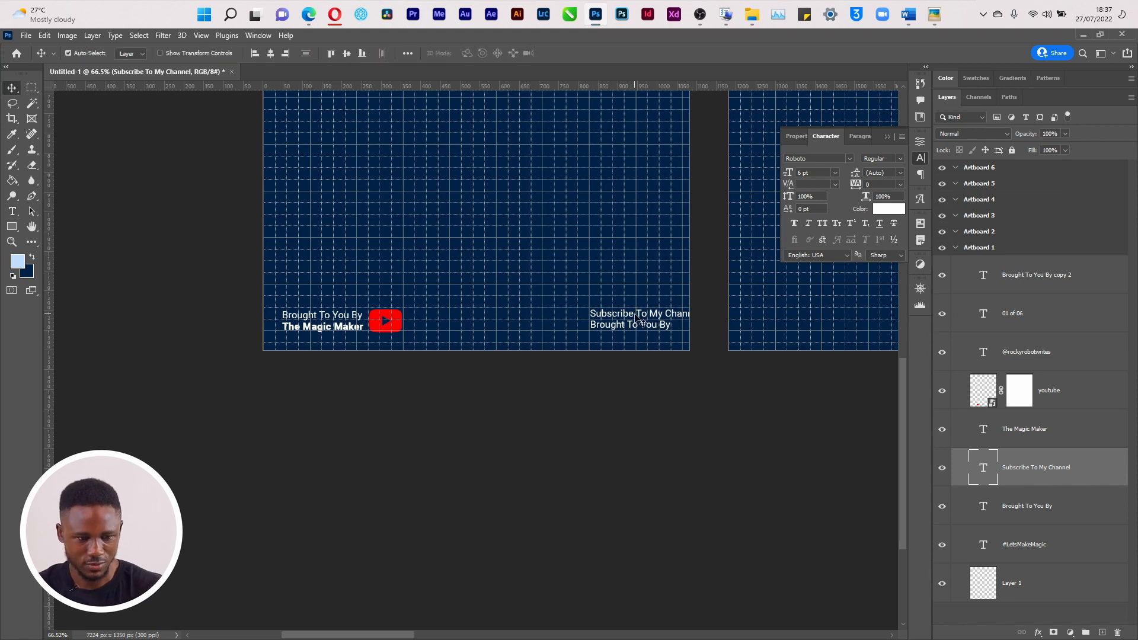
pyautogui.press('Left')
pyautogui.press('Left')
pyautogui.press('Left')
pyautogui.press('Left')
pyautogui.press('Left')
pyautogui.press('Left')
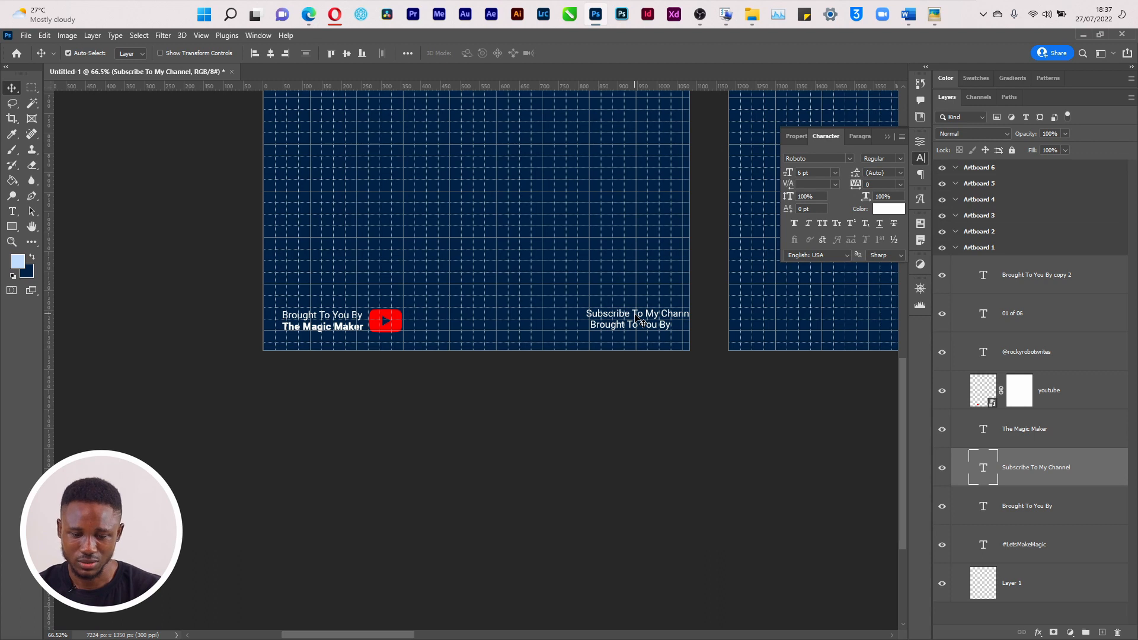
pyautogui.moveTo(635, 318); pyautogui.dragTo(588, 330)
pyautogui.click(620, 329)
pyautogui.press('t')
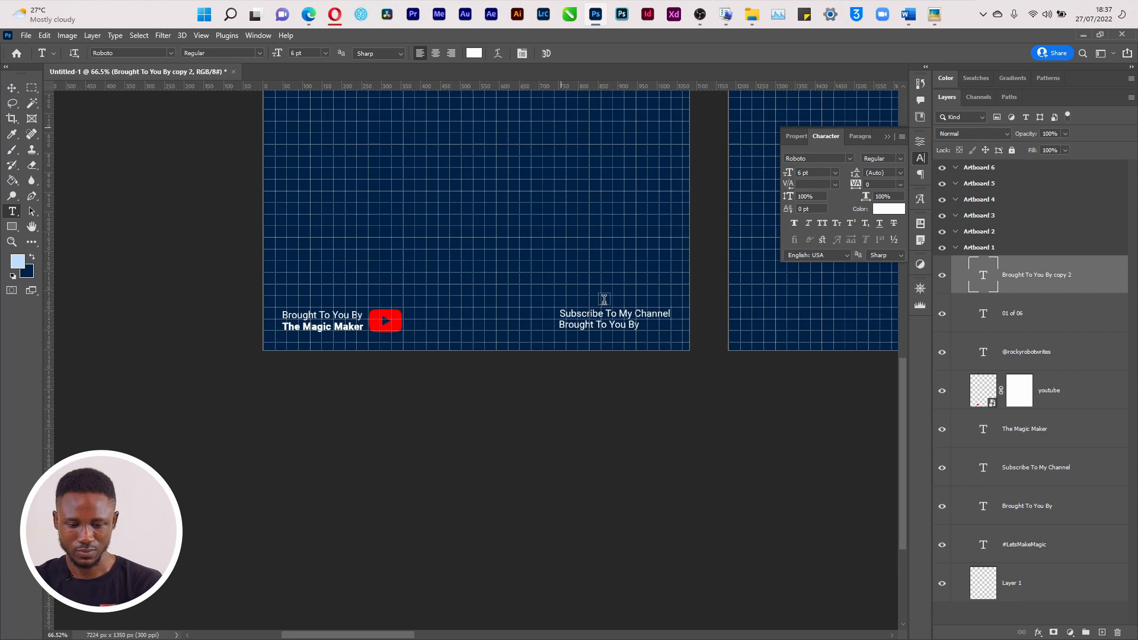
# Retype the lower right-footer line as 'YouTube Link In Bio' and line it up on the right
pyautogui.click(601, 322)
pyautogui.hotkey('ctrl', 'a')
pyautogui.press('Left')
pyautogui.hotkey('ctrl', 'a')
pyautogui.write('Yo')
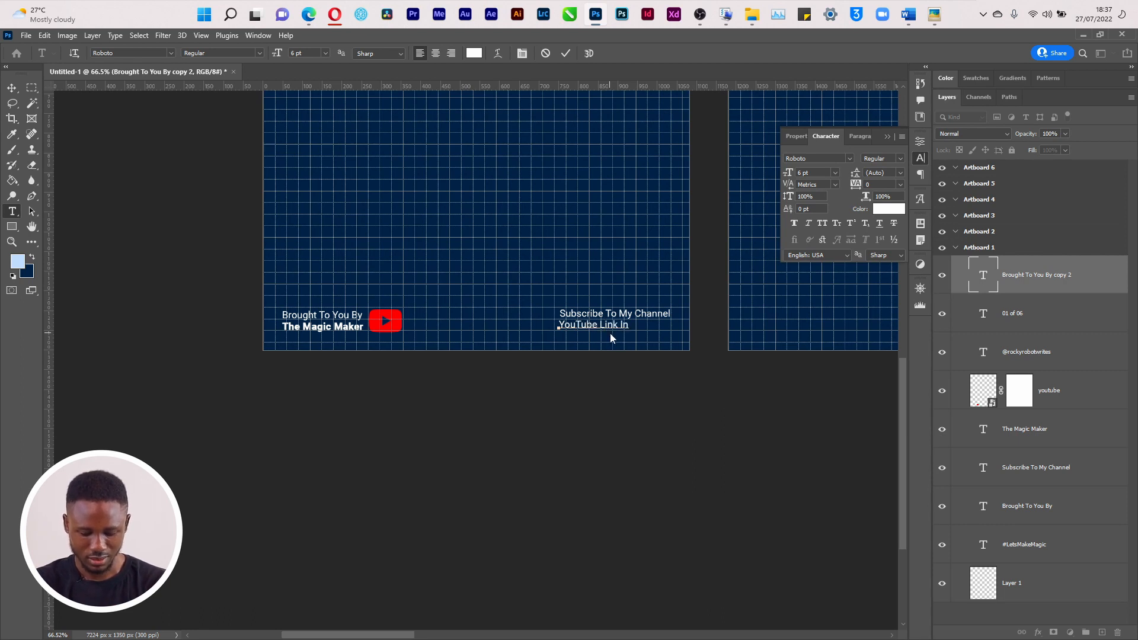
pyautogui.write('uTube Link In Bio')
pyautogui.hotkey('ctrl', 'Return')
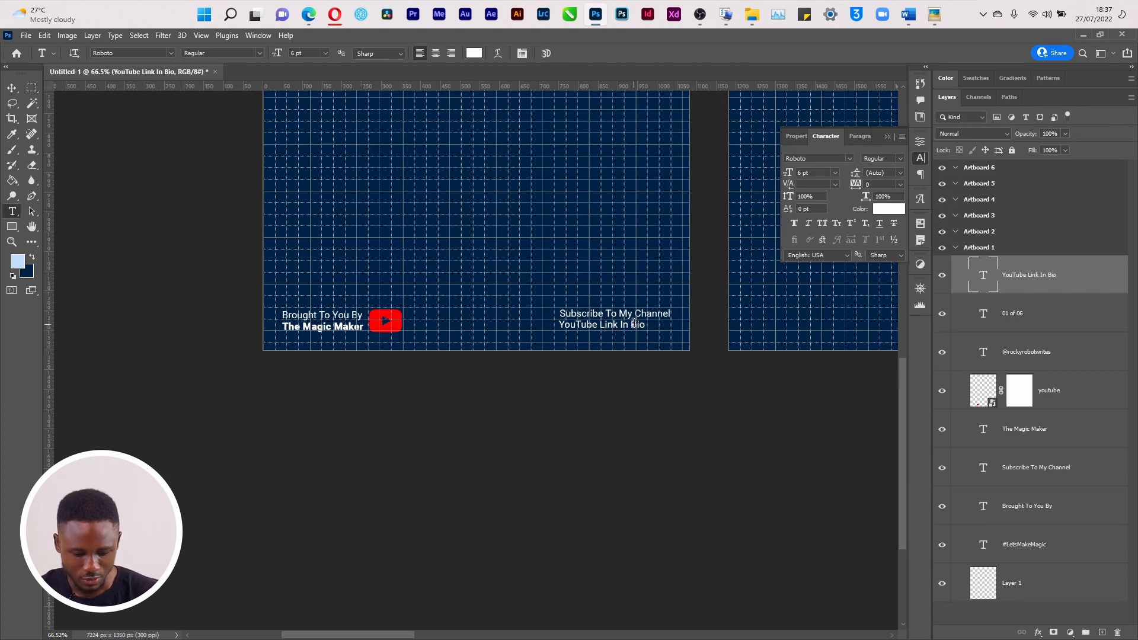
pyautogui.press('v')
pyautogui.moveTo(621, 330); pyautogui.dragTo(648, 329)
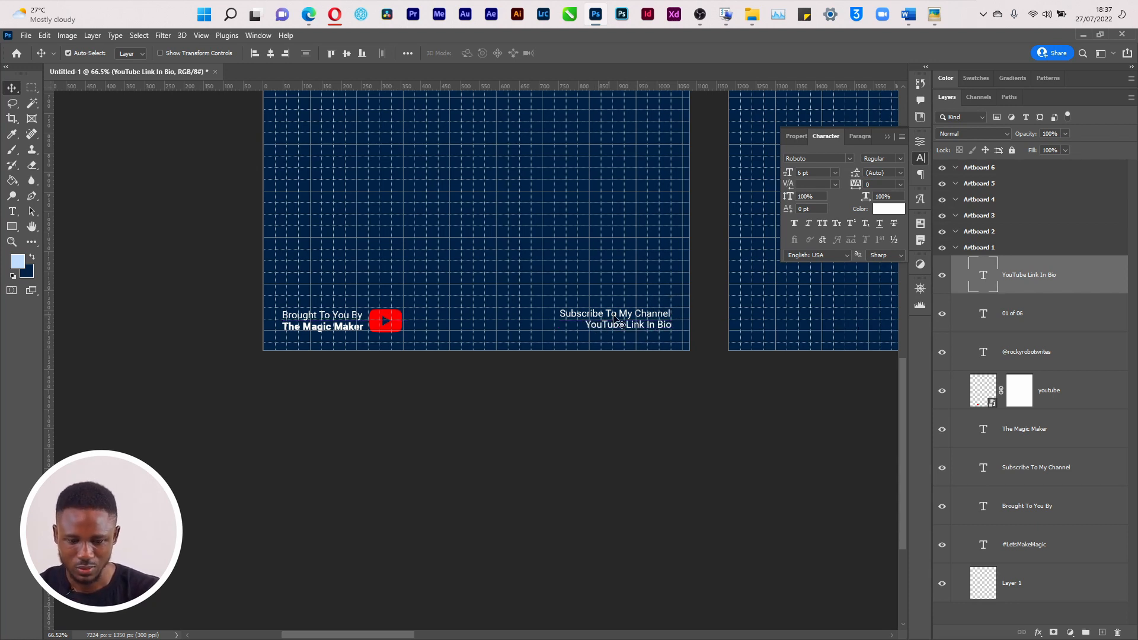
# Move the word 'Channel' from the top line to the start of the lower line
pyautogui.press('t')
pyautogui.moveTo(631, 314); pyautogui.dragTo(696, 312)
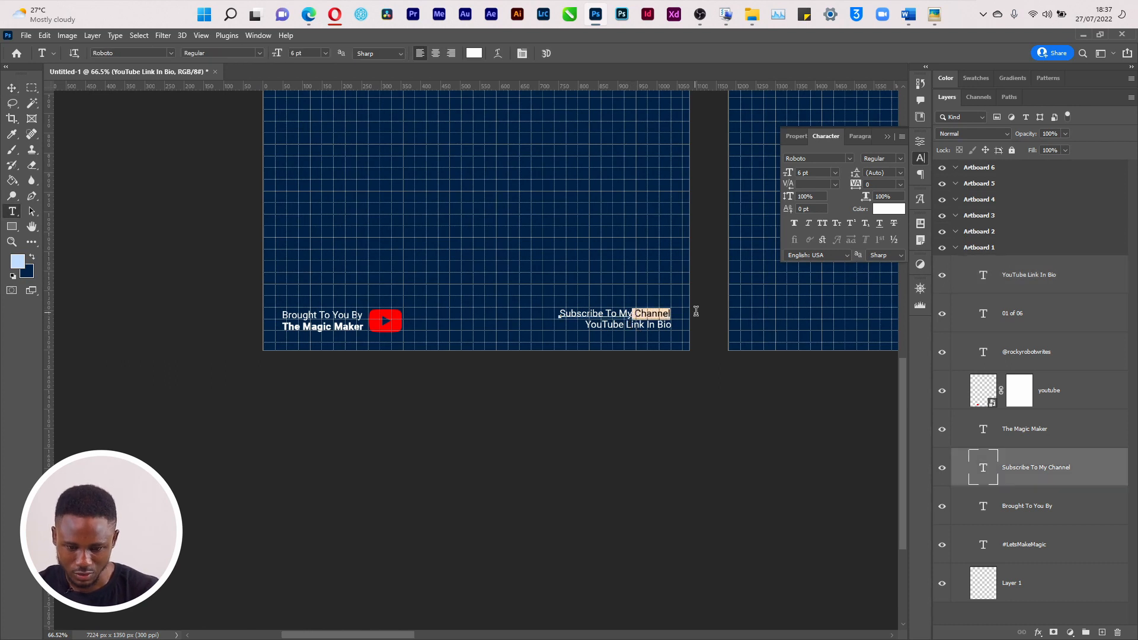
pyautogui.press('BackSpace')
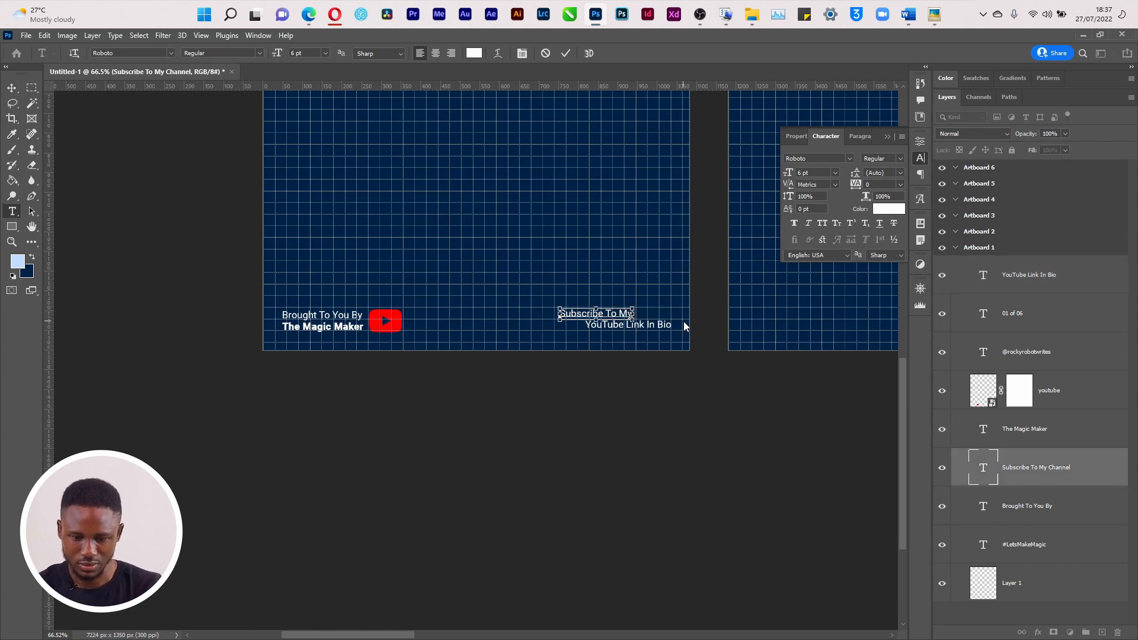
pyautogui.hotkey('ctrl', 'Return')
pyautogui.click(585, 324)
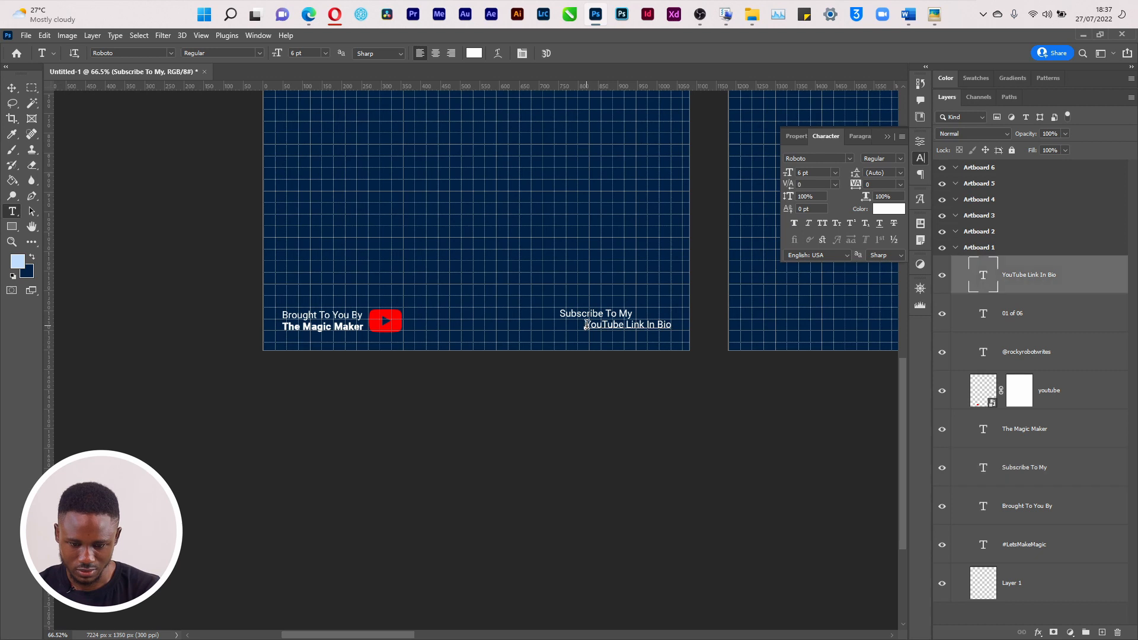
pyautogui.write('Channel')
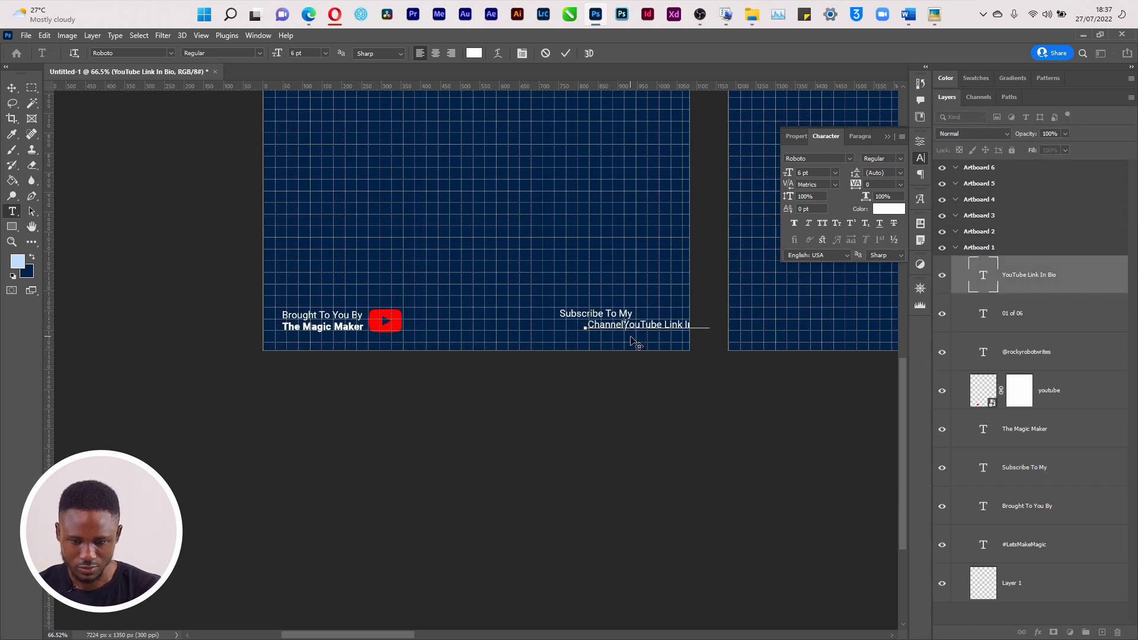
pyautogui.hotkey('ctrl', 'Return')
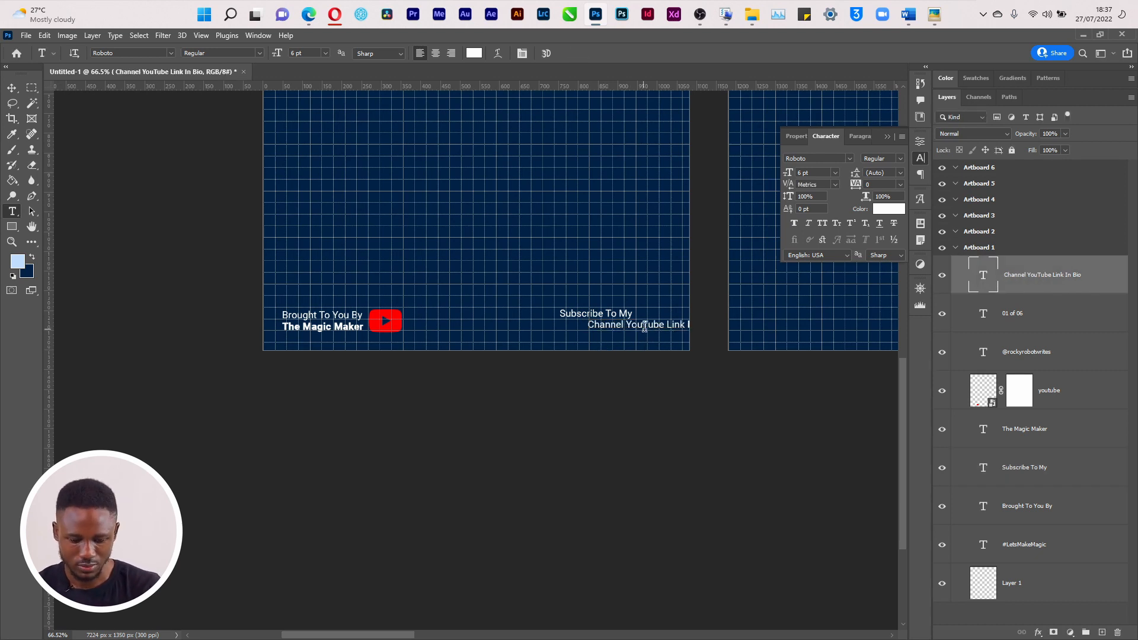
# Right-align 'Channel YouTube Link In Bio' under 'Subscribe To My' and hide the grid
pyautogui.press('v')
pyautogui.moveTo(627, 330)
pyautogui.mouseDown()
pyautogui.moveTo(578, 329)
pyautogui.moveTo(622, 315)
pyautogui.mouseUp()
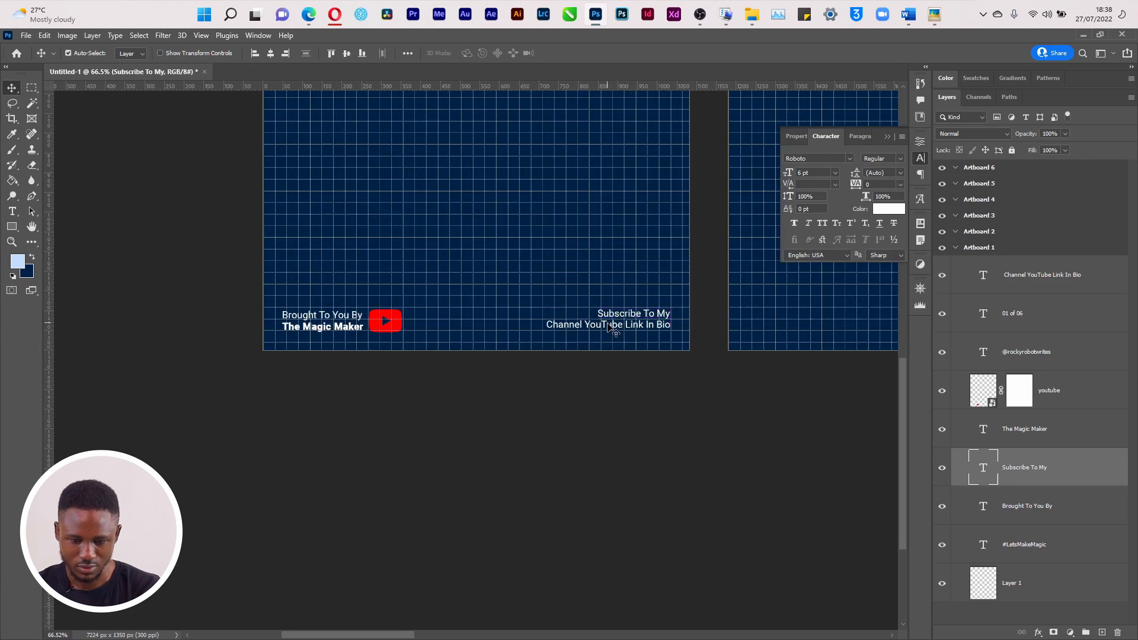
pyautogui.hotkey('ctrl', "'")
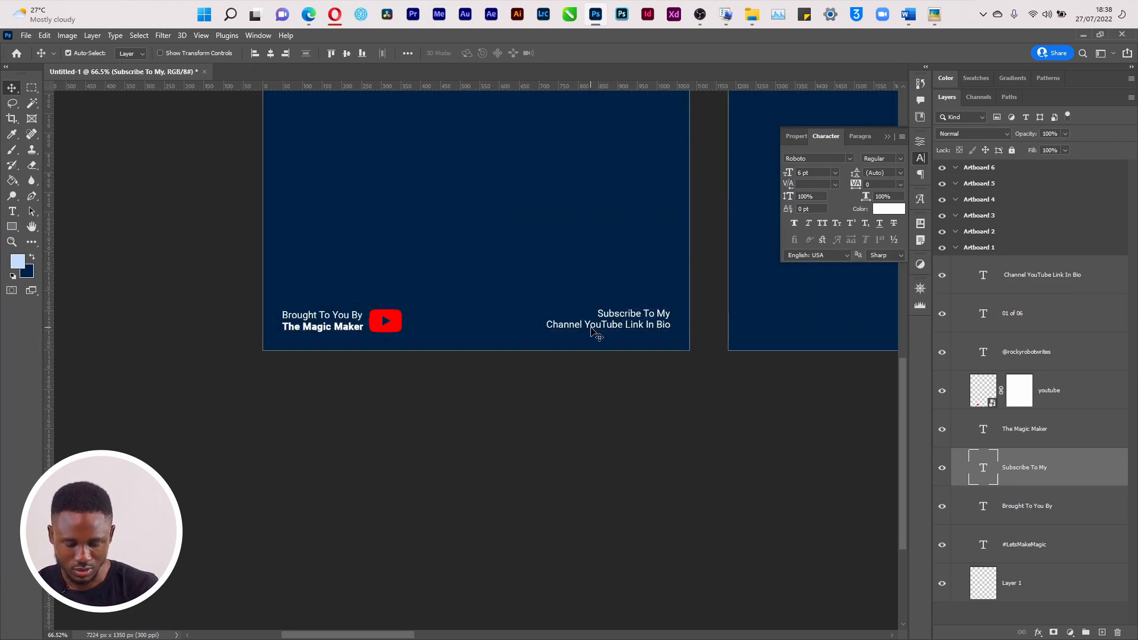
pyautogui.click(597, 327)
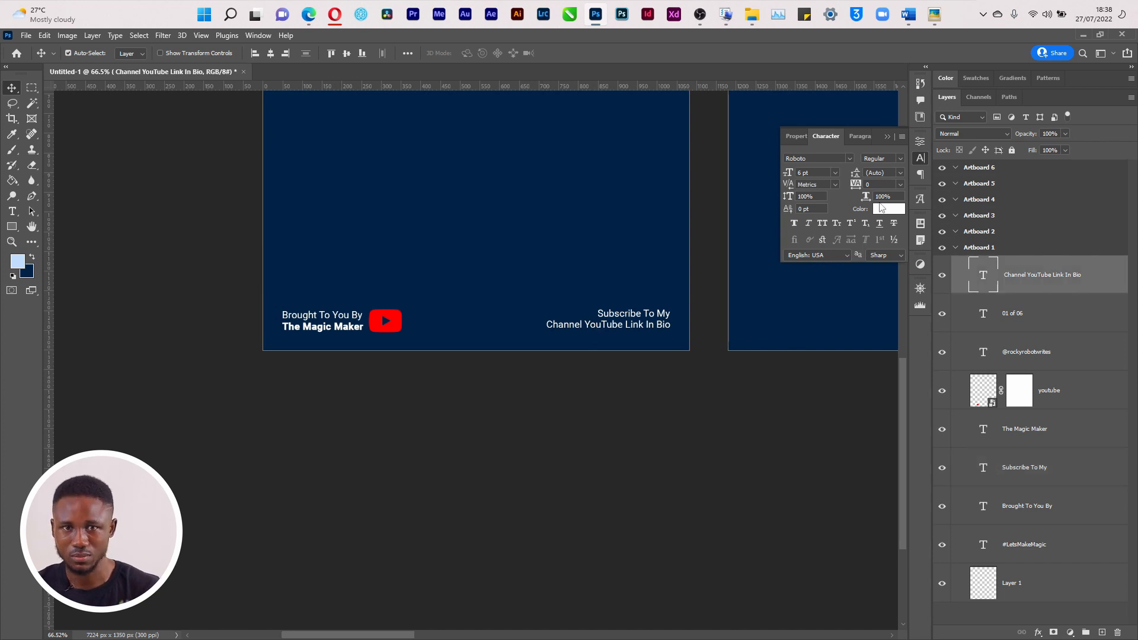
# Set the 'Channel YouTube Link In Bio' line to Roboto Bold, keeping it right-aligned
pyautogui.click(899, 160)
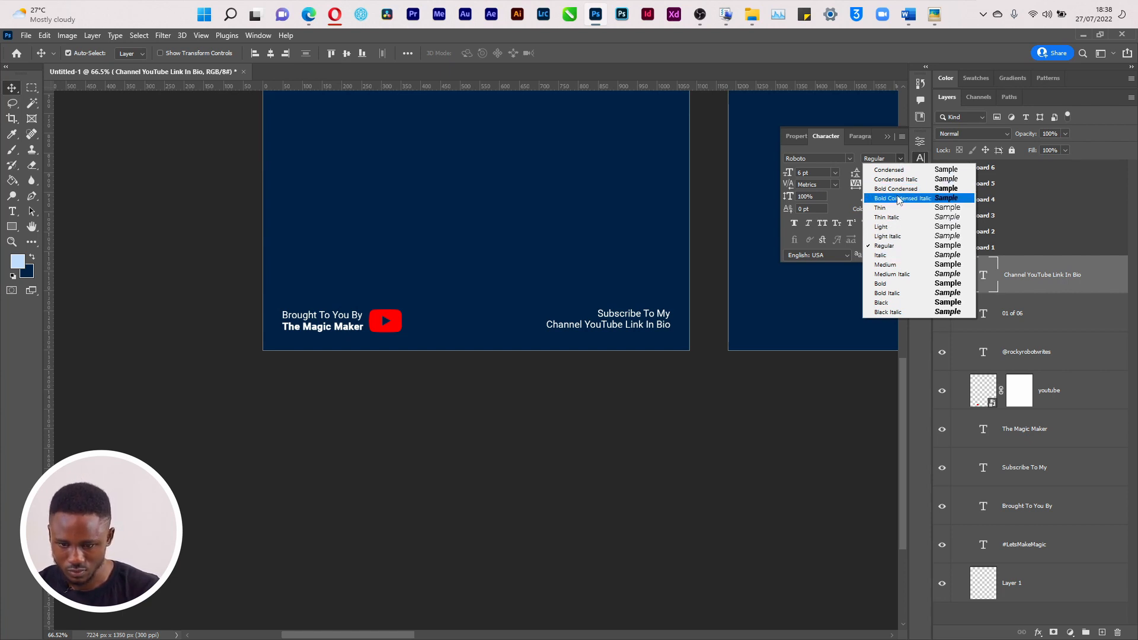
pyautogui.click(888, 287)
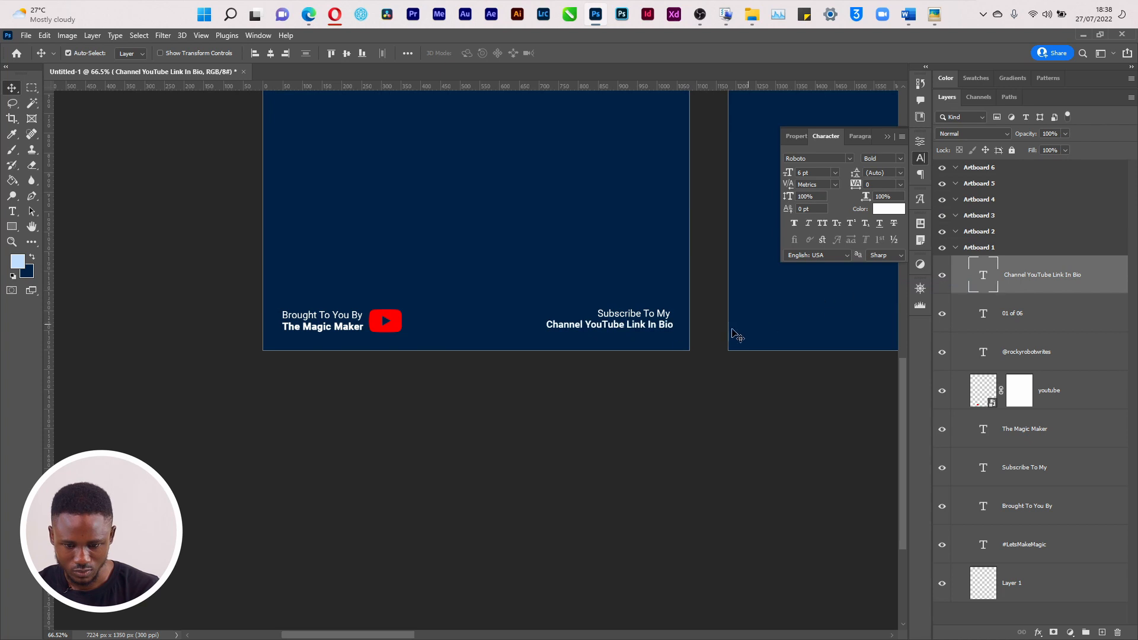
pyautogui.press('Left')
pyautogui.press('Left')
pyautogui.press('Left')
pyautogui.press('Left')
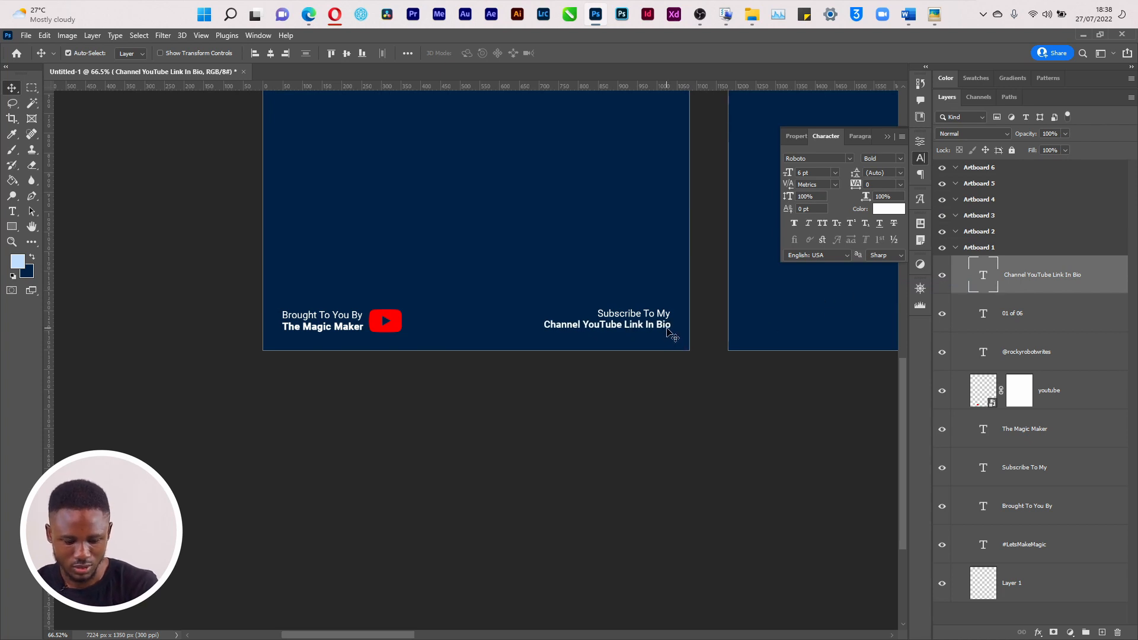
# Colour the word 'YouTube' with the red sampled from the YouTube logo
pyautogui.press('t')
pyautogui.moveTo(583, 320); pyautogui.dragTo(621, 324)
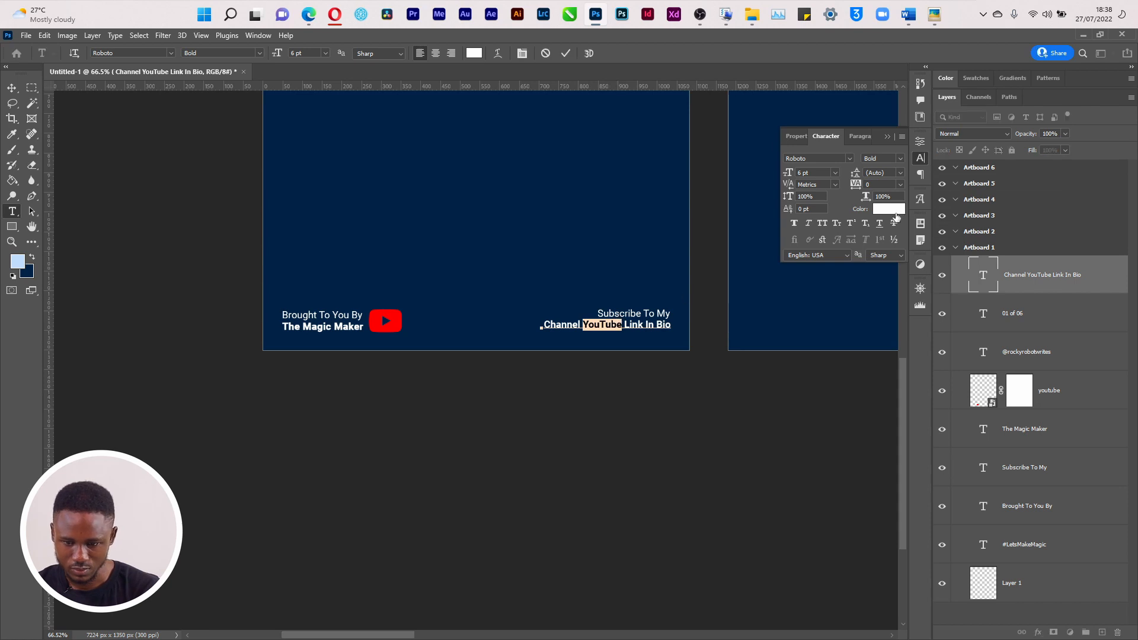
pyautogui.click(889, 208)
pyautogui.click(388, 323)
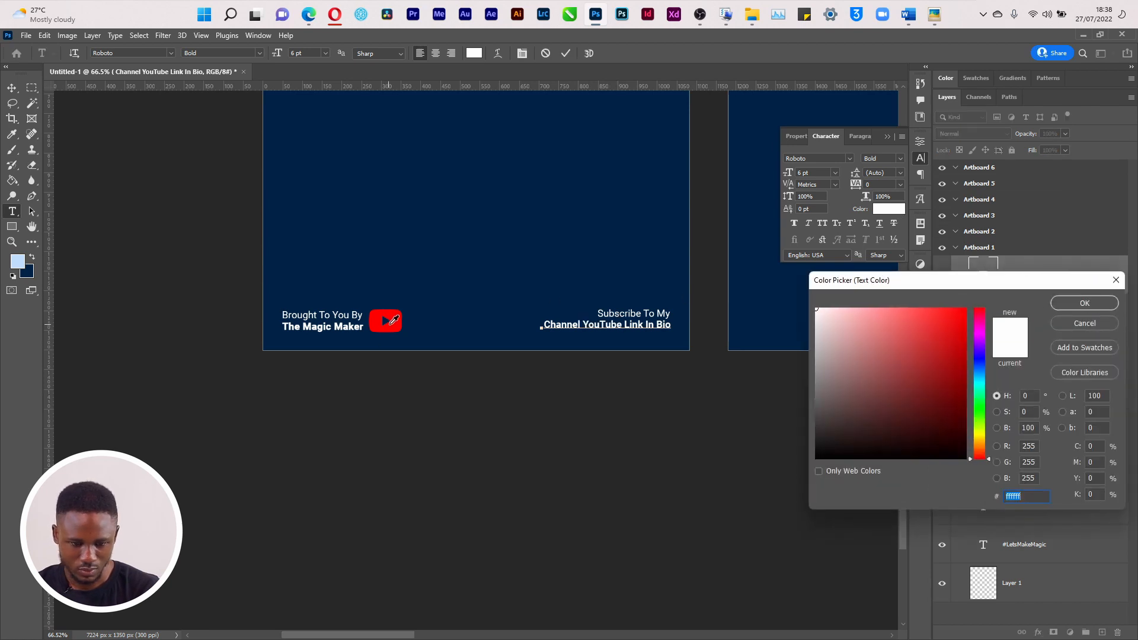
pyautogui.click(1082, 307)
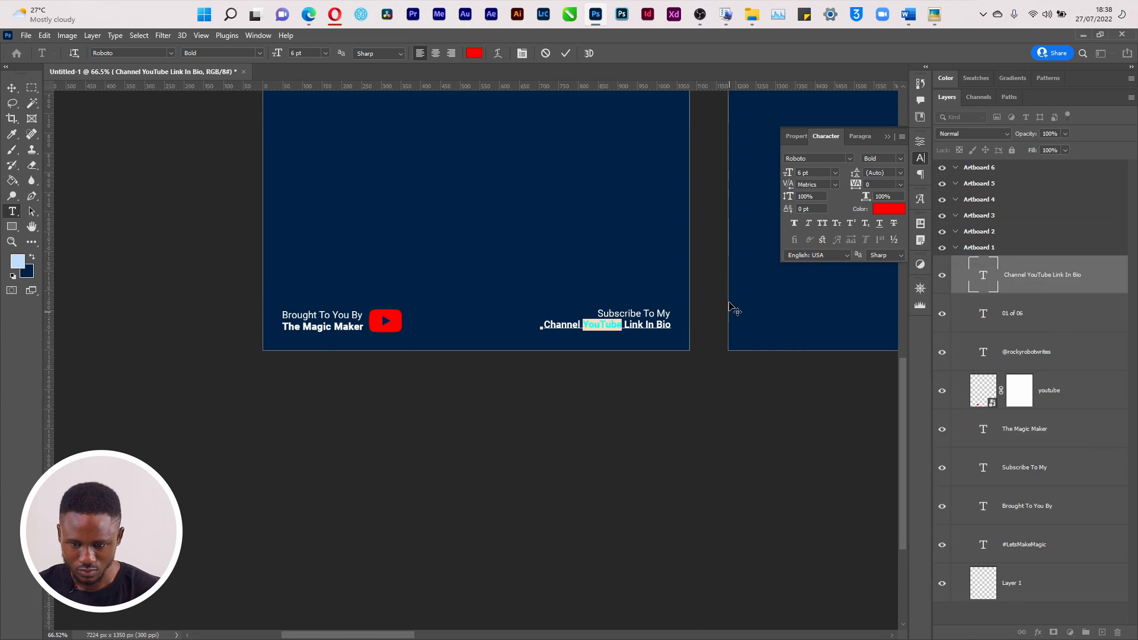
pyautogui.click(570, 54)
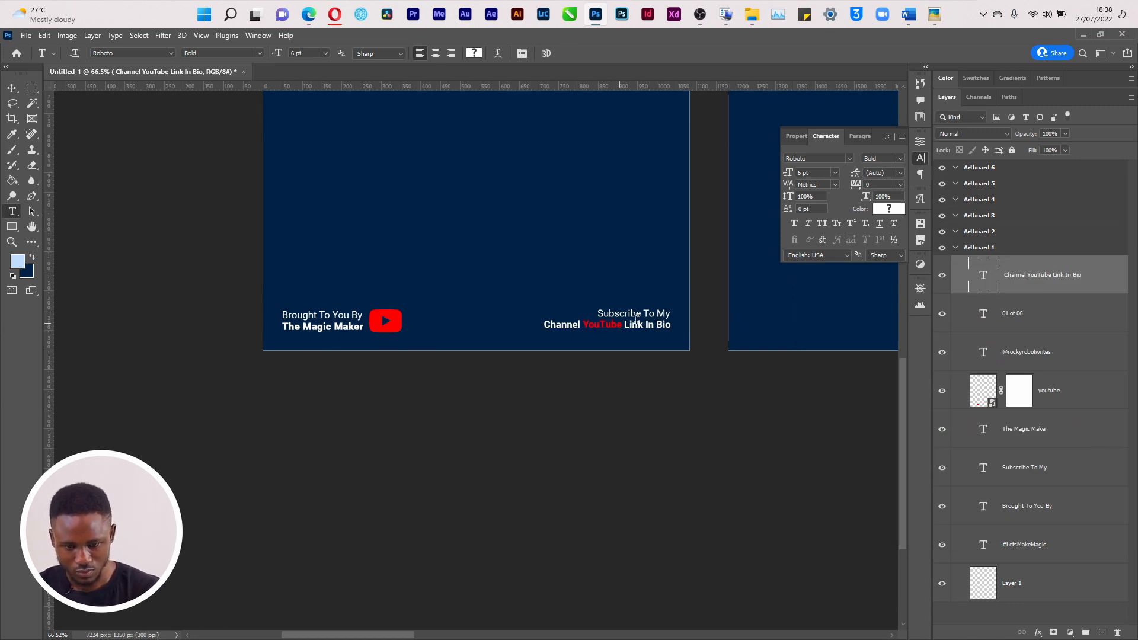
# Give the word 'YouTube' the Roboto Black weight
pyautogui.doubleClick(657, 320)
pyautogui.moveTo(581, 324); pyautogui.dragTo(621, 323)
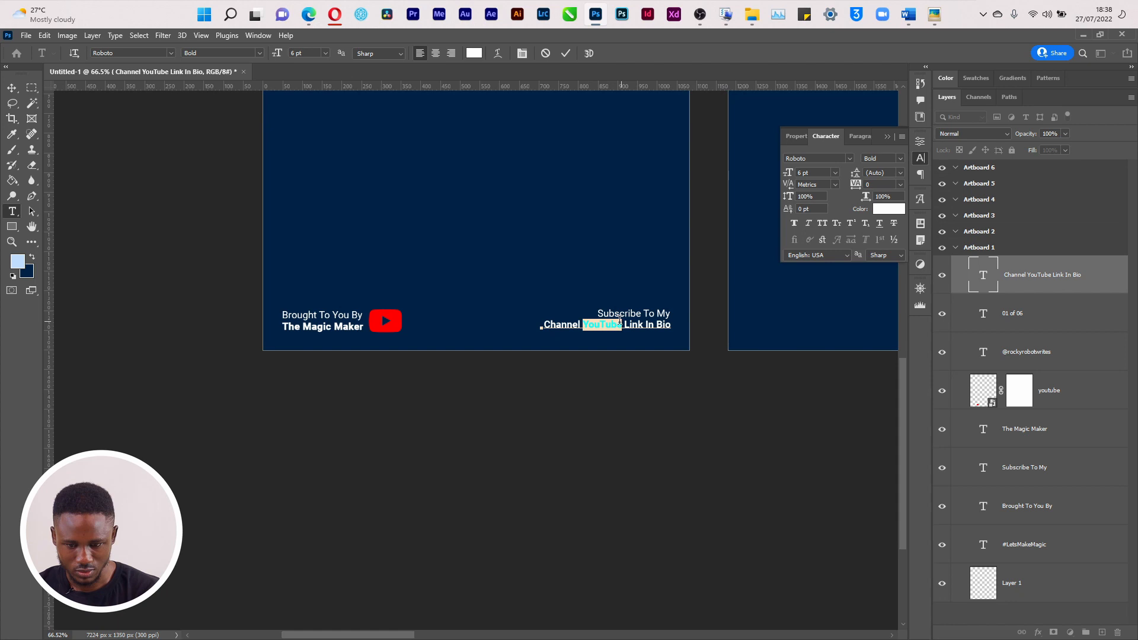
pyautogui.click(895, 159)
pyautogui.click(883, 302)
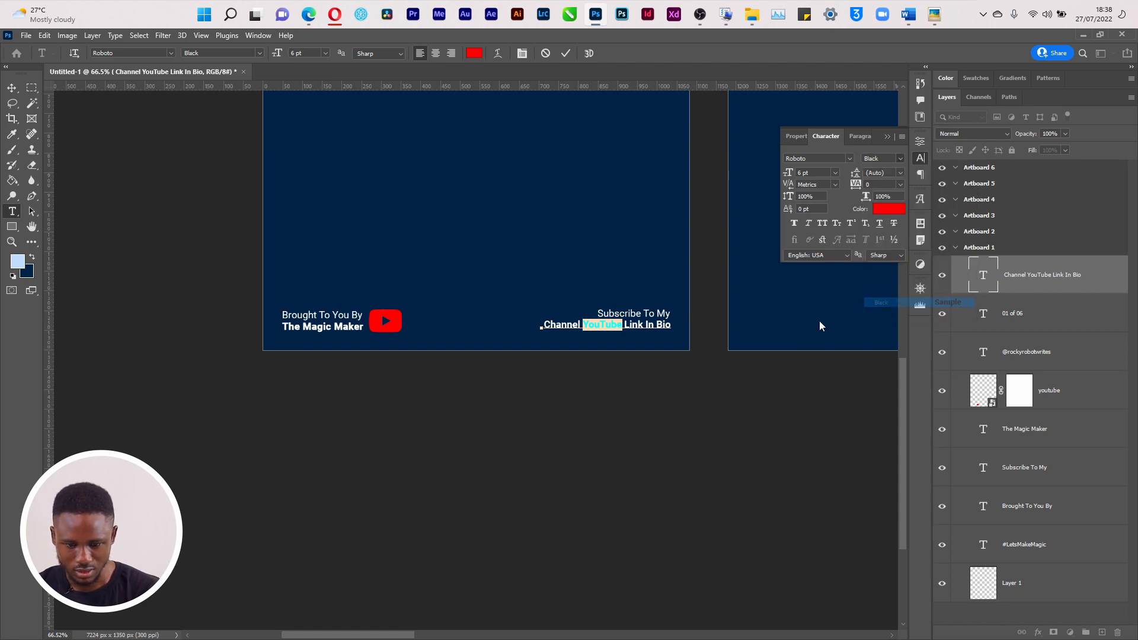
pyautogui.click(566, 53)
pyautogui.hotkey('ctrl', '-')
pyautogui.hotkey('ctrl', '-')
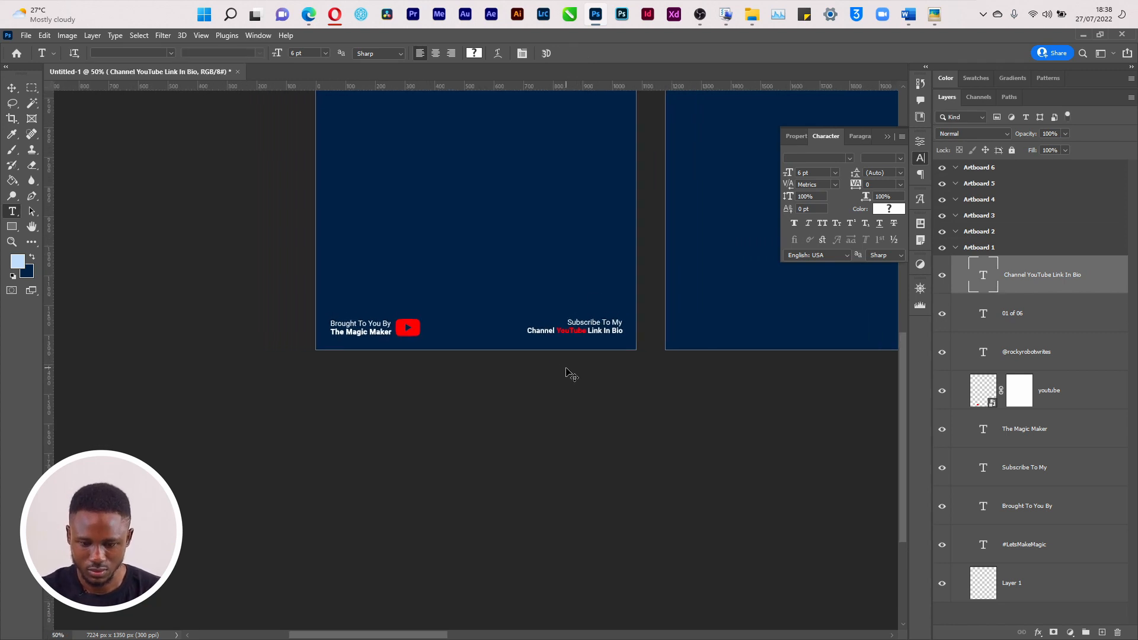
pyautogui.moveTo(900, 394); pyautogui.dragTo(902, 333)
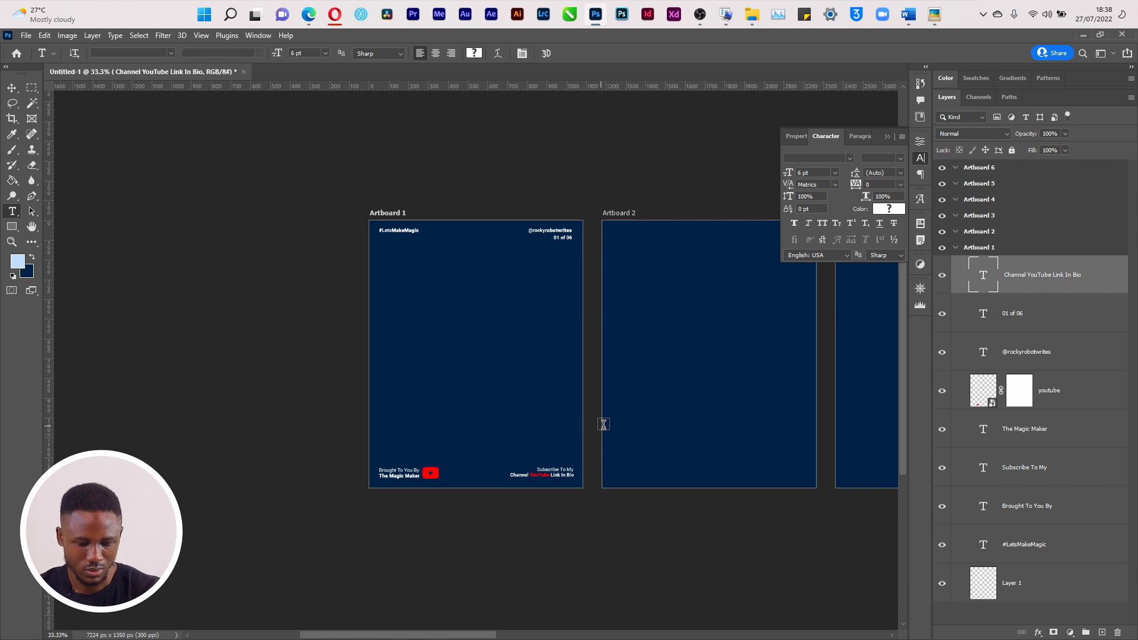
pyautogui.hotkey('alt', 'Tab')
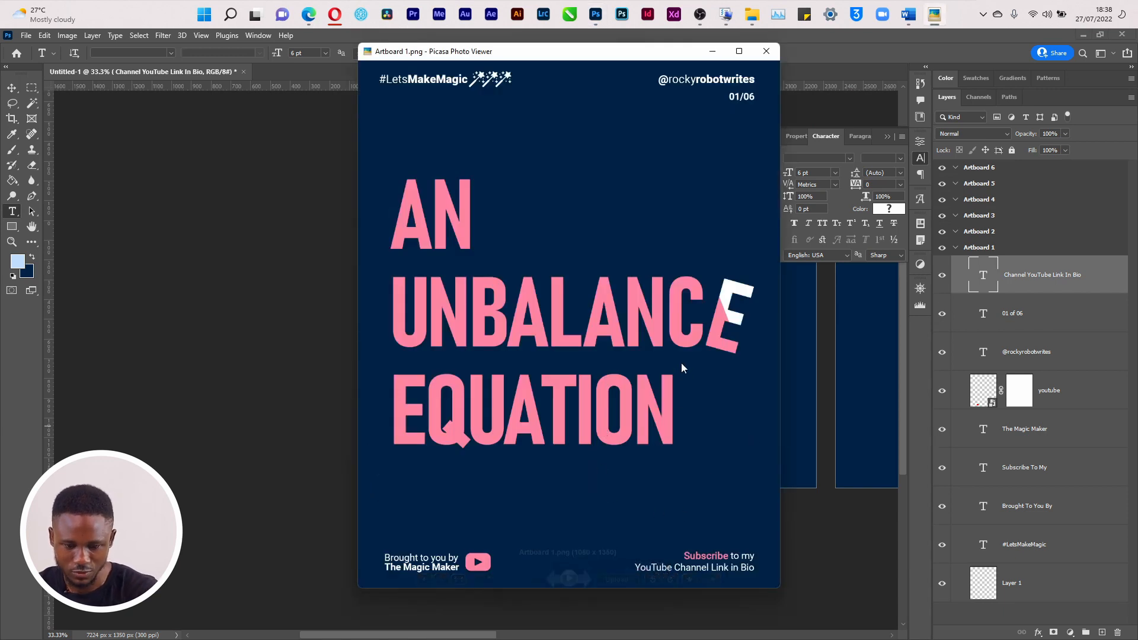
# View reference slide 02/06 (Artboard 2.png) full-screen, then exit and close Picasa
pyautogui.press('Right')
pyautogui.press('Right')
pyautogui.press('Left')
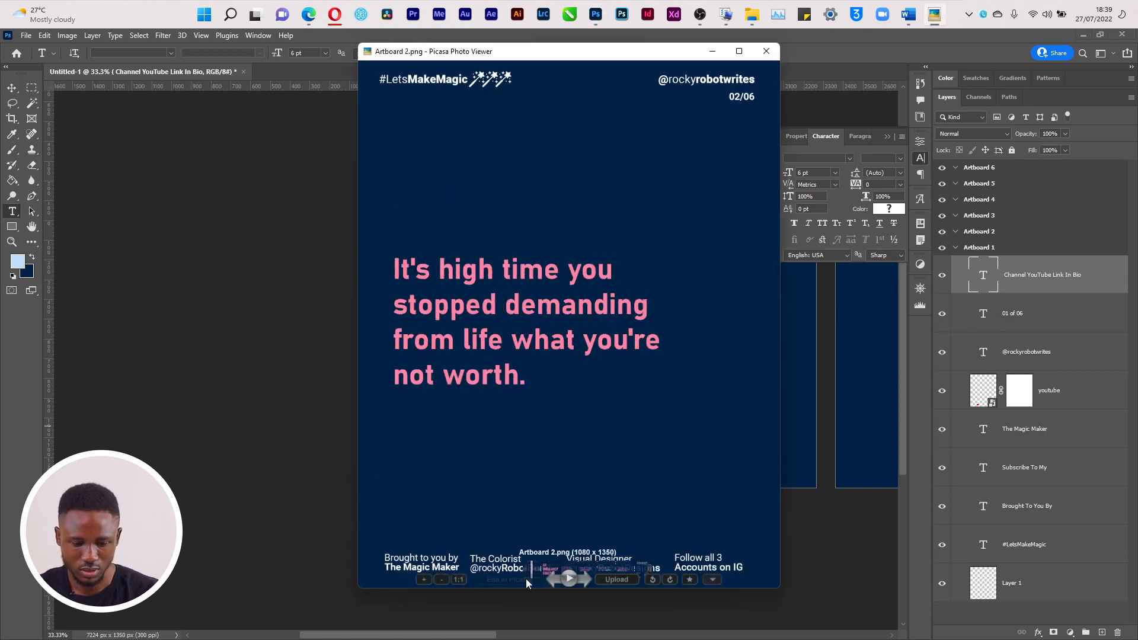
pyautogui.click(739, 52)
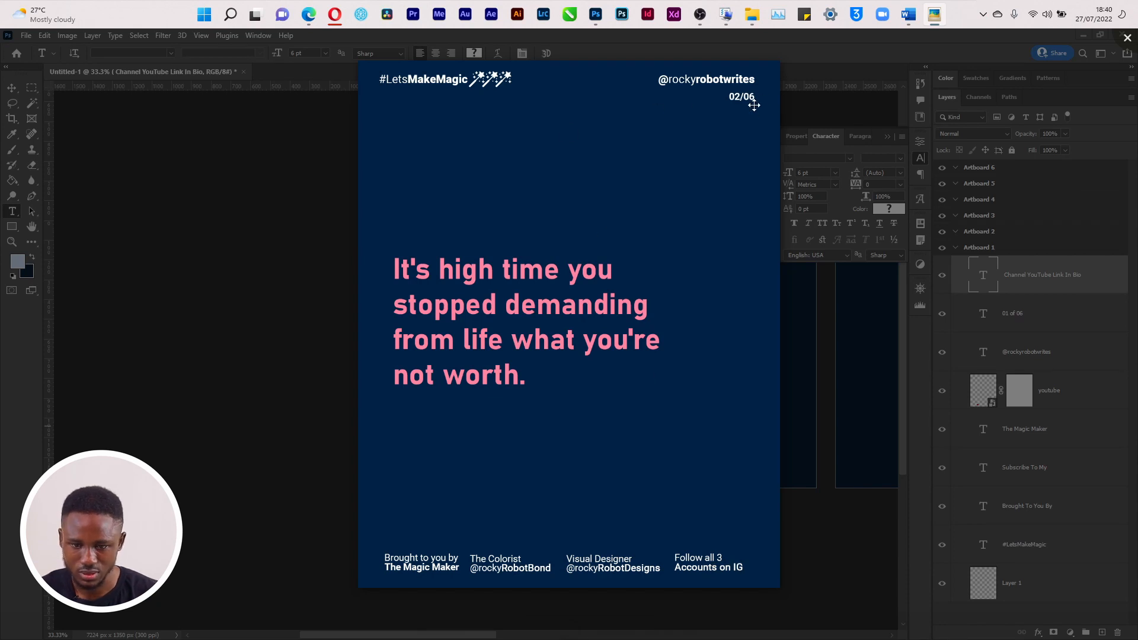
pyautogui.press('Escape')
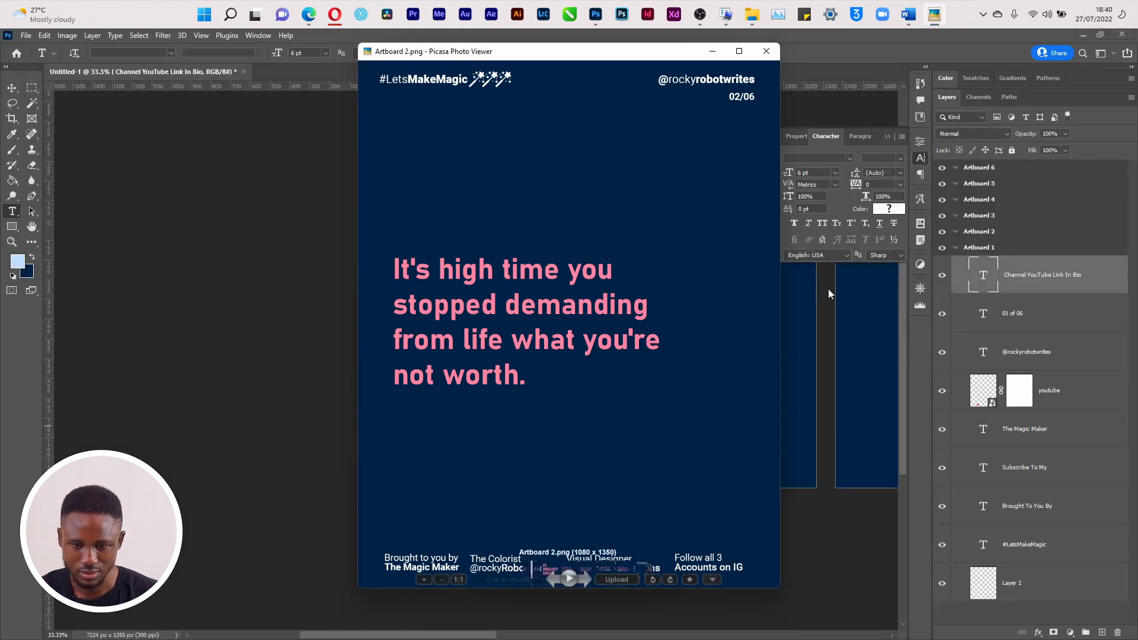
pyautogui.click(764, 50)
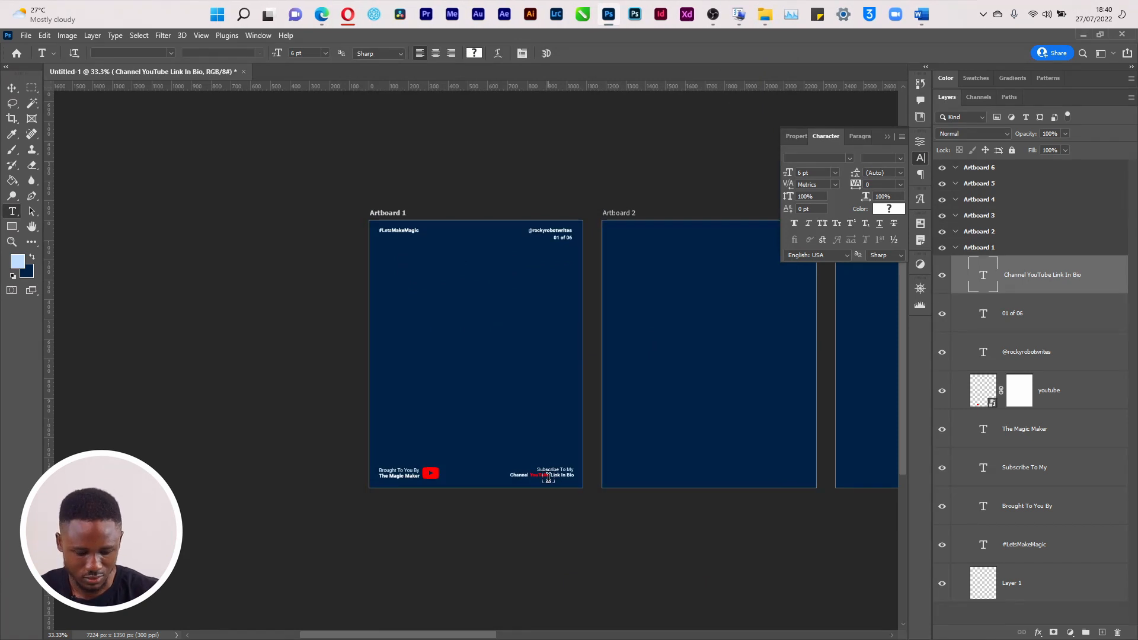
# Recolour the word 'YouTube' in Artboard 1's lower footer line to white (ffffff)
pyautogui.press('v')
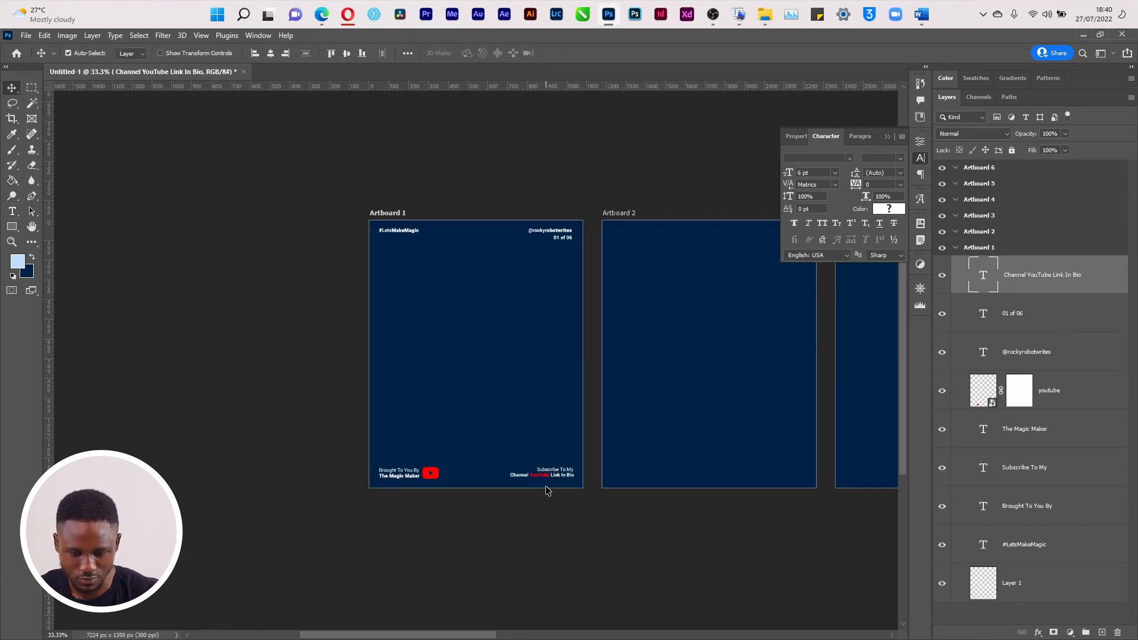
pyautogui.click(1003, 253)
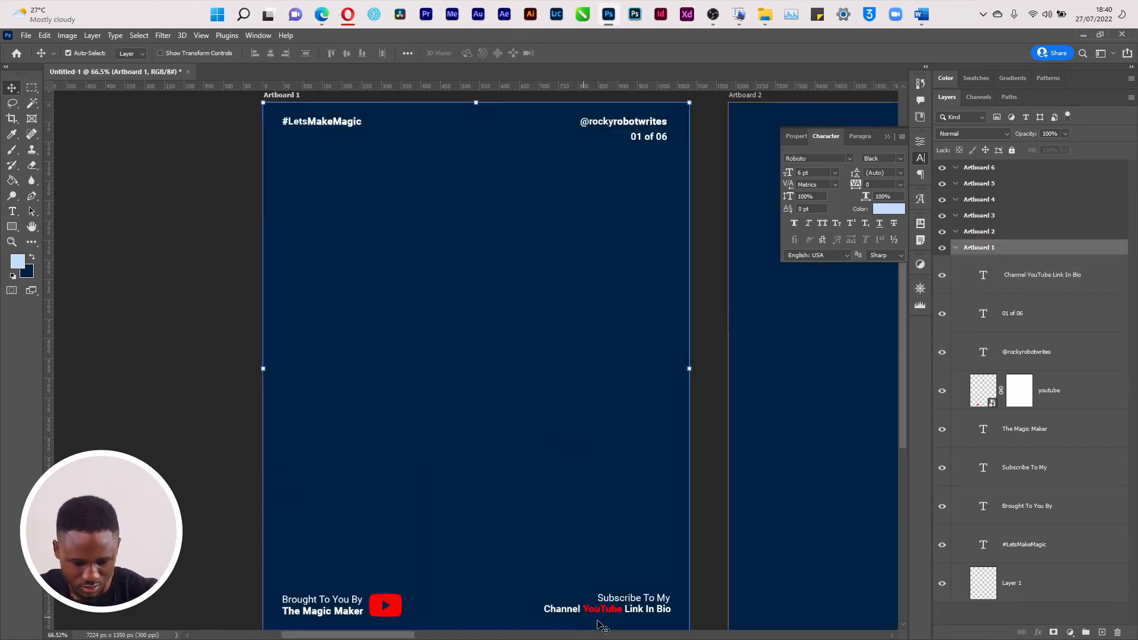
pyautogui.press('t')
pyautogui.moveTo(582, 609); pyautogui.dragTo(621, 608)
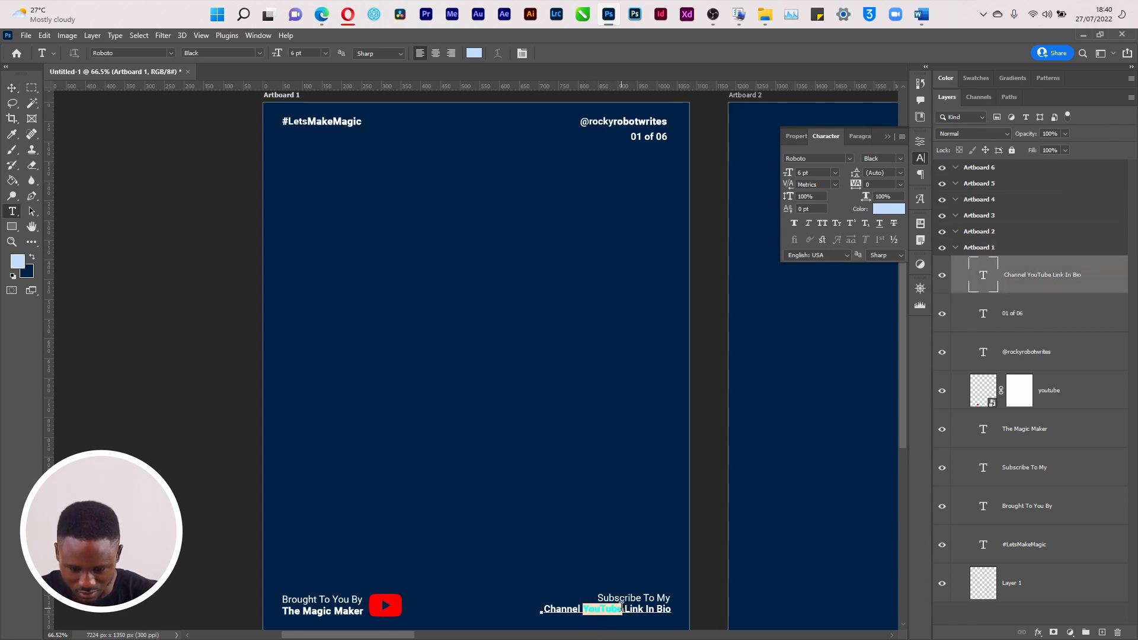
pyautogui.click(885, 206)
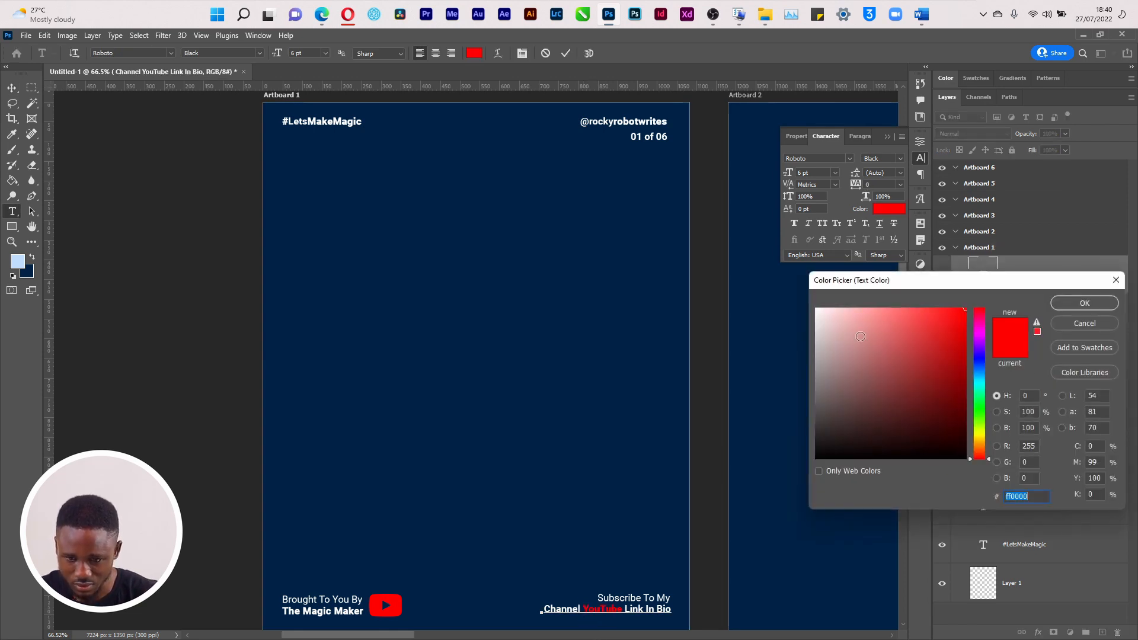
pyautogui.write('ffffff')
pyautogui.click(1083, 303)
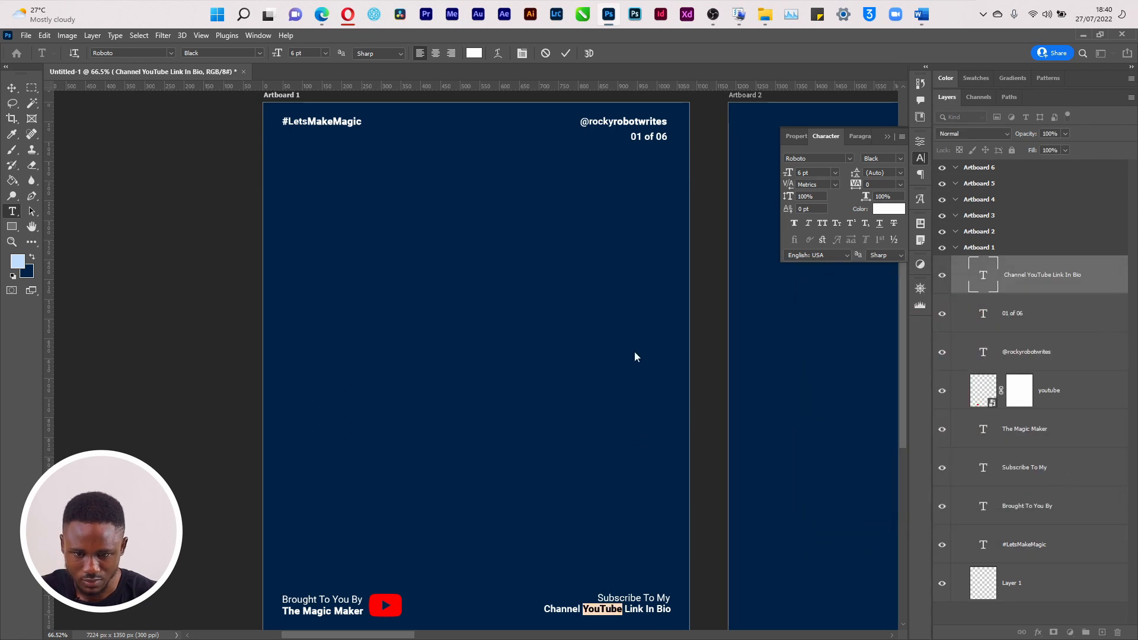
pyautogui.hotkey('ctrl', 'Return')
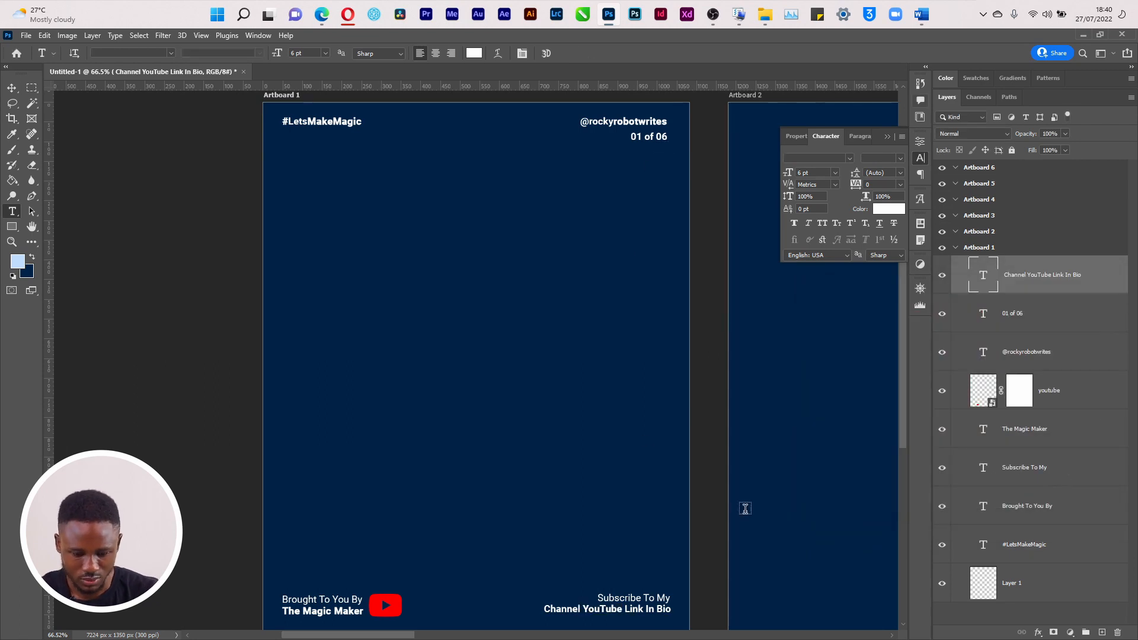
pyautogui.press('v')
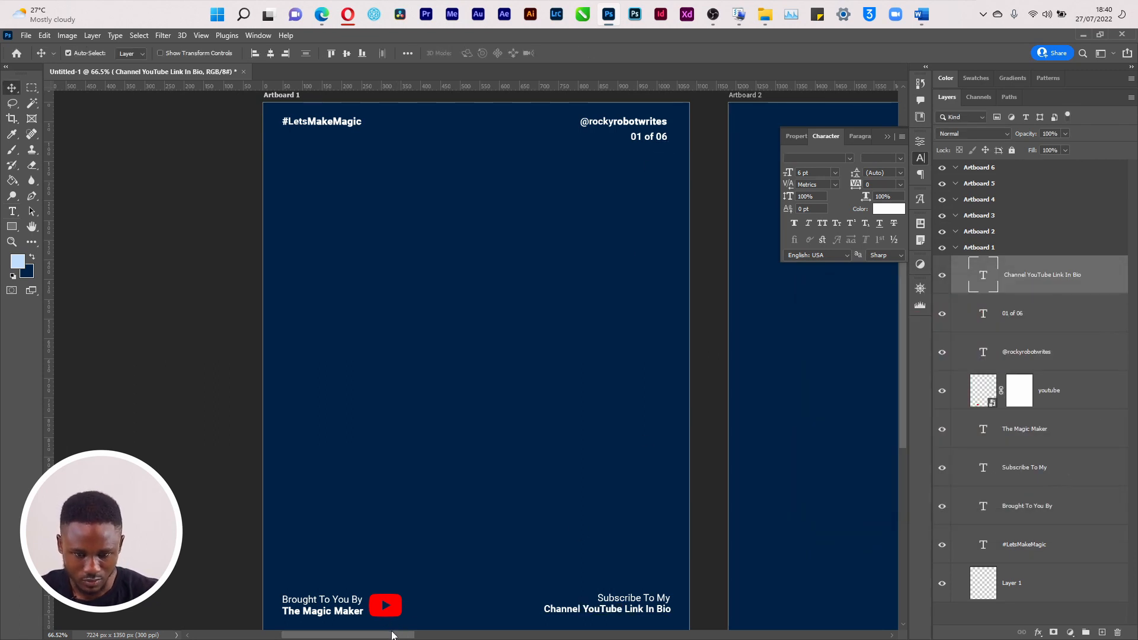
pyautogui.moveTo(393, 635); pyautogui.dragTo(396, 635)
pyautogui.hotkey('ctrl', '-')
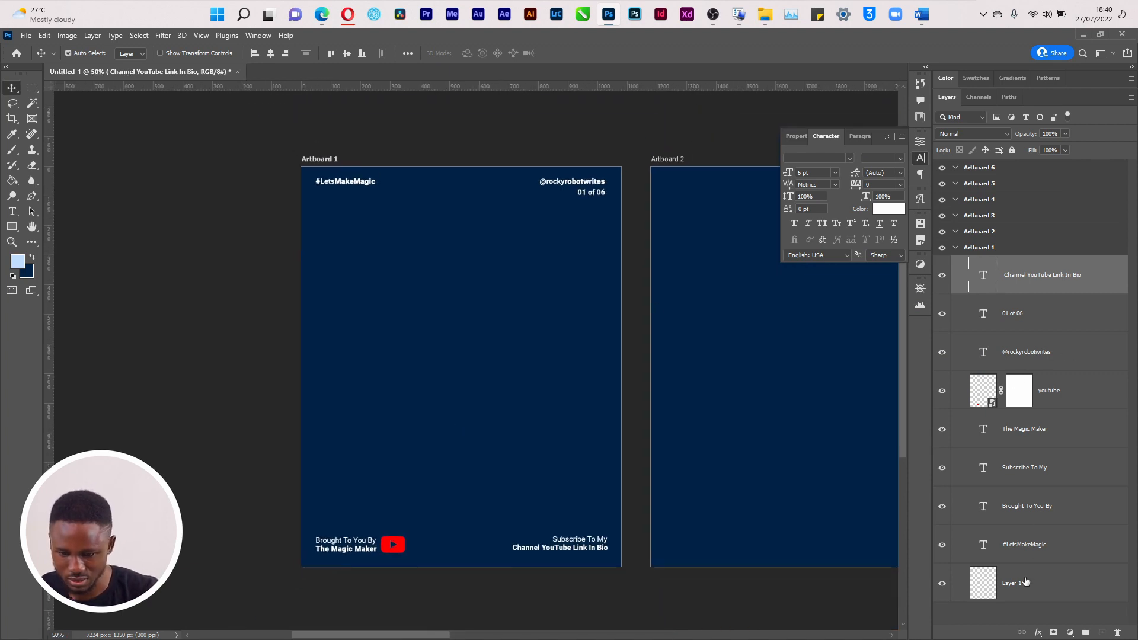
# Group all of Artboard 1's layers and name the group 'Template'
pyautogui.keyDown('shift'); pyautogui.click(1054, 578); pyautogui.keyUp('shift')
pyautogui.hotkey('ctrl', 'g')
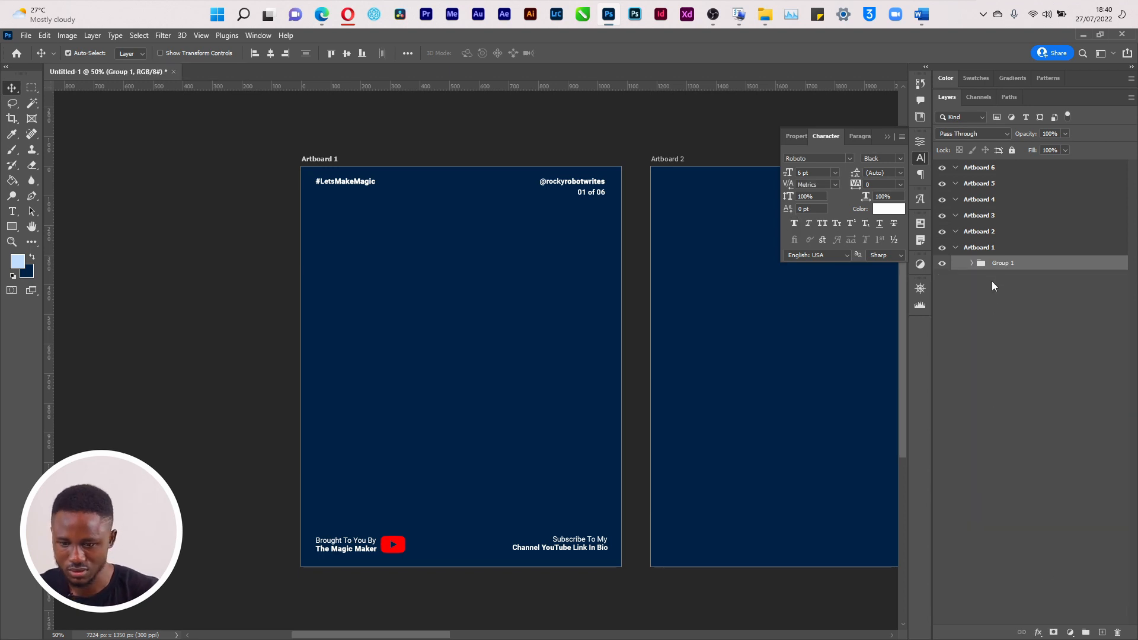
pyautogui.doubleClick(1001, 264)
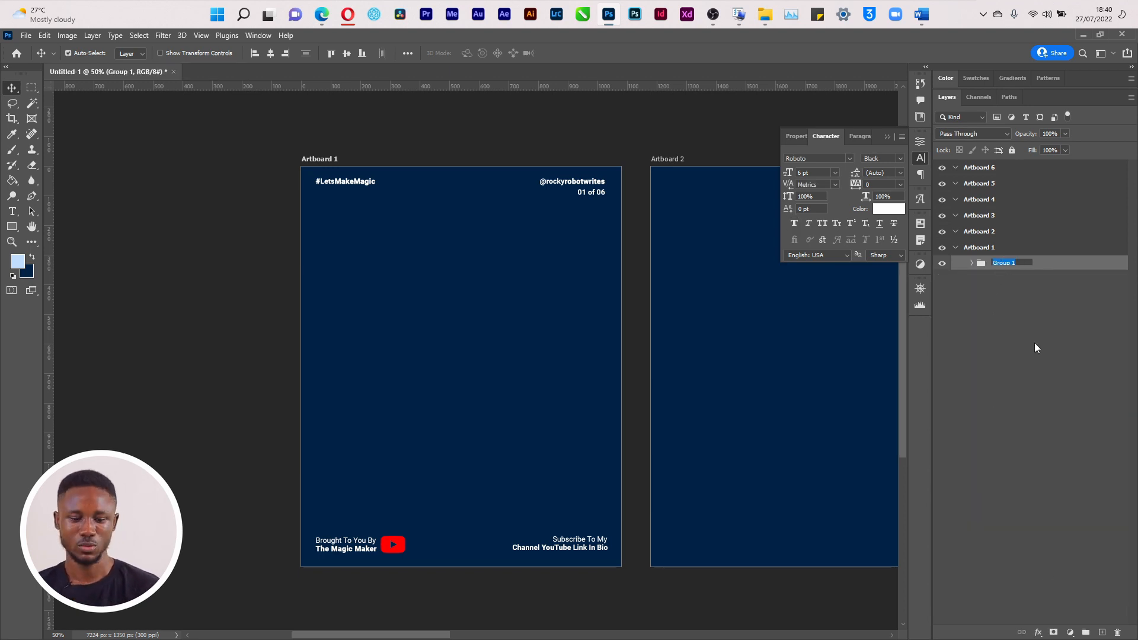
pyautogui.write('Tem')
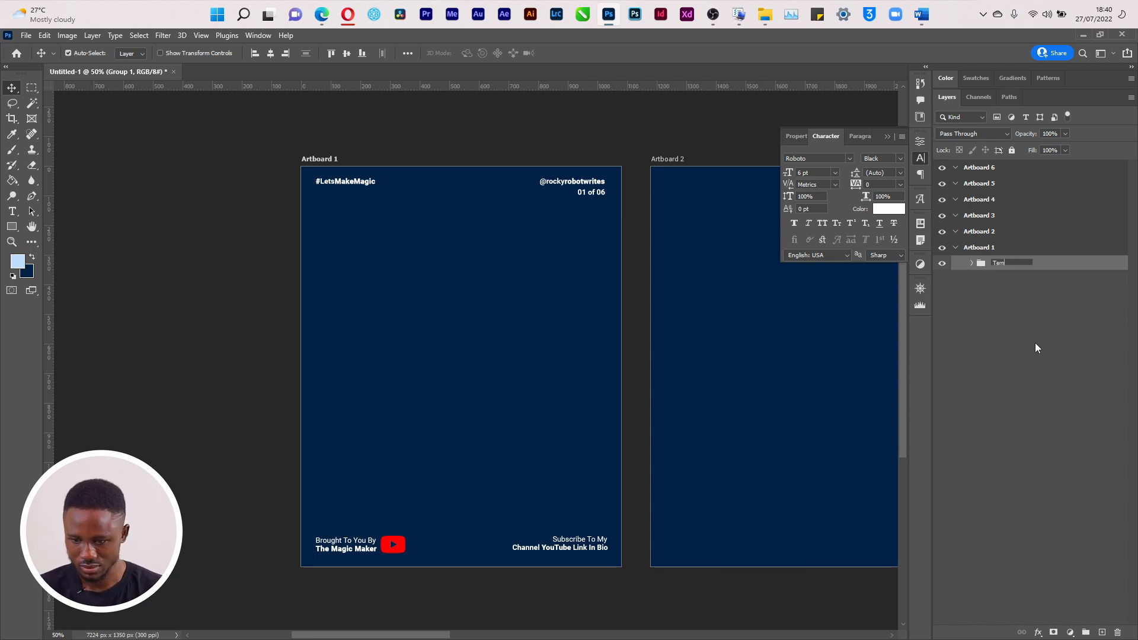
pyautogui.write('plate')
pyautogui.press('Return')
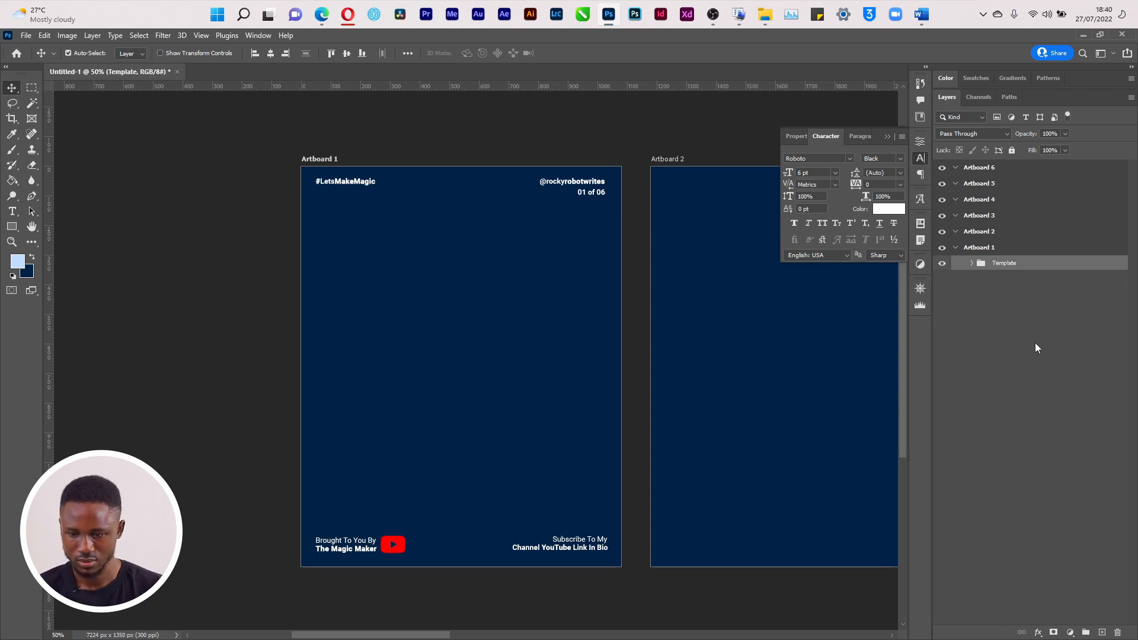
# Copy the Template group onto Artboard 2 in the Layers panel
pyautogui.moveTo(1014, 259); pyautogui.dragTo(1015, 233)
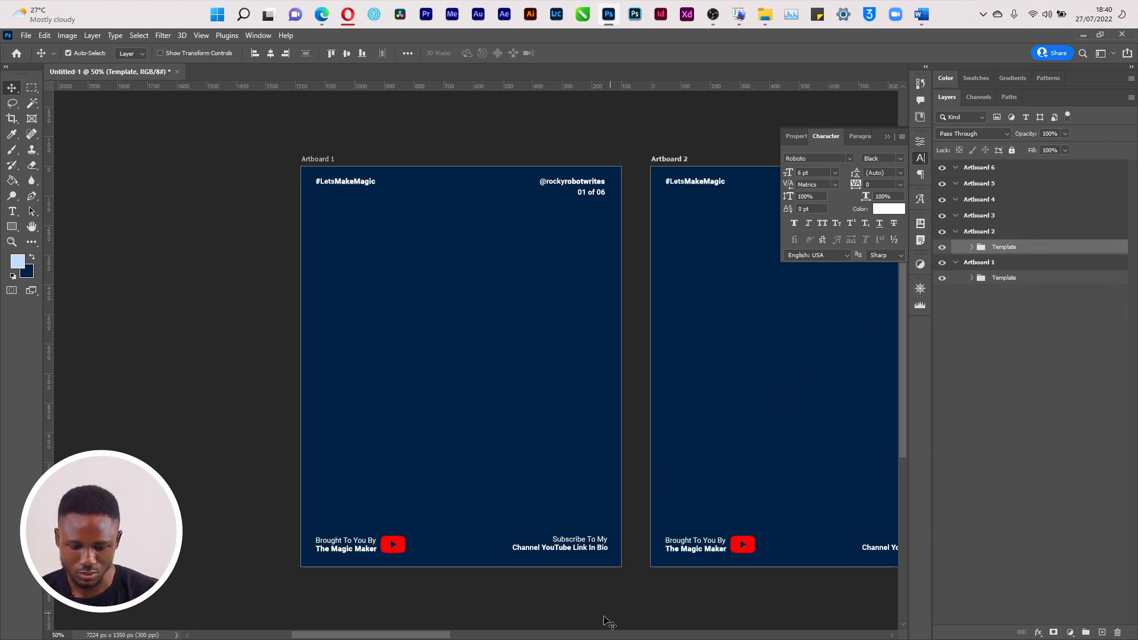
pyautogui.moveTo(421, 636); pyautogui.dragTo(483, 637)
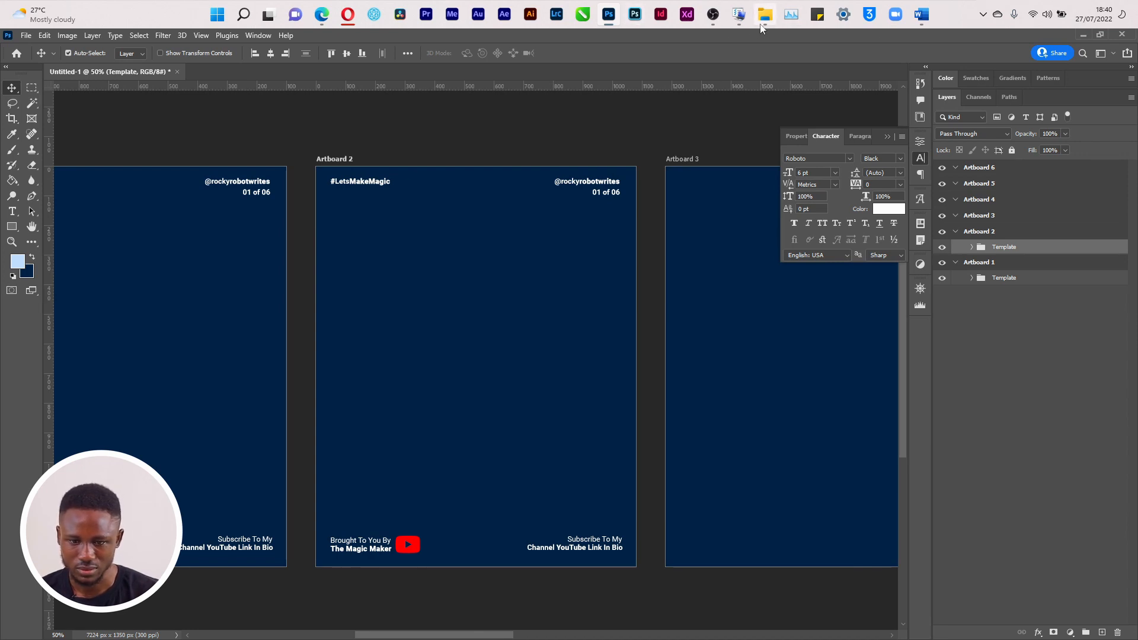
pyautogui.hotkey('alt', 'Tab')
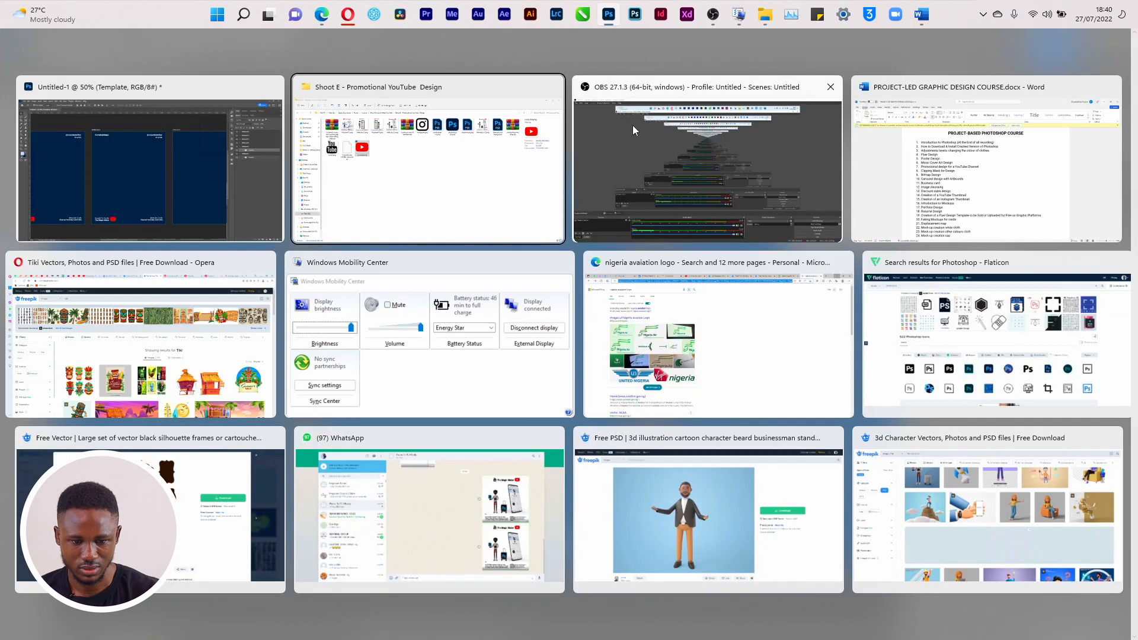
# Browse from the Shoot E window up to Rocky, then into iWrite > Memoir > 004
pyautogui.click(474, 187)
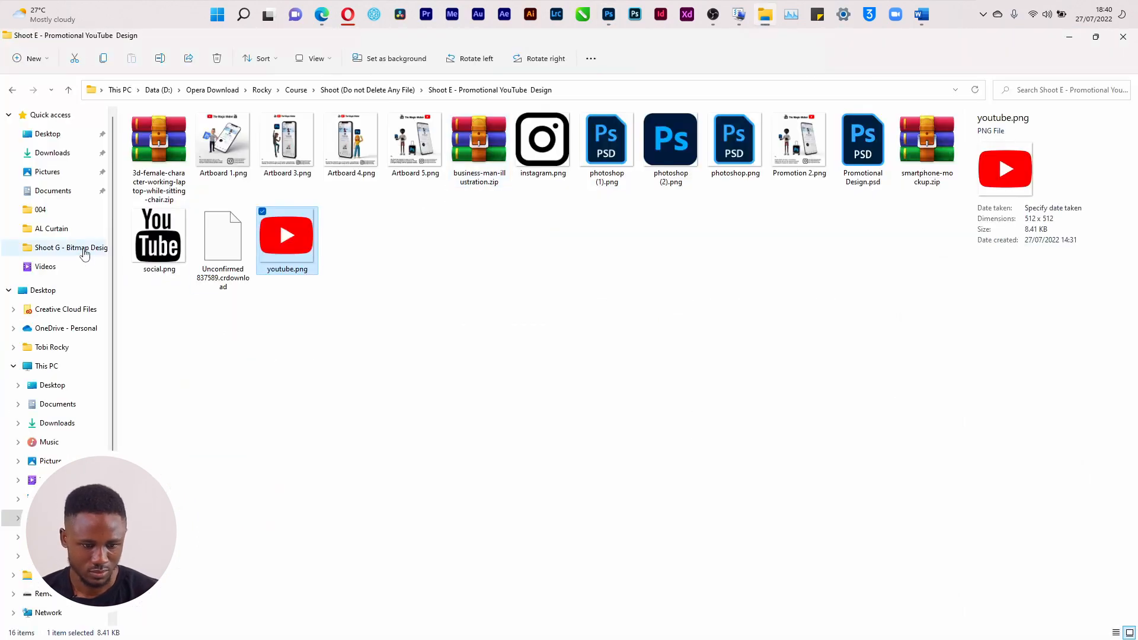
pyautogui.click(296, 91)
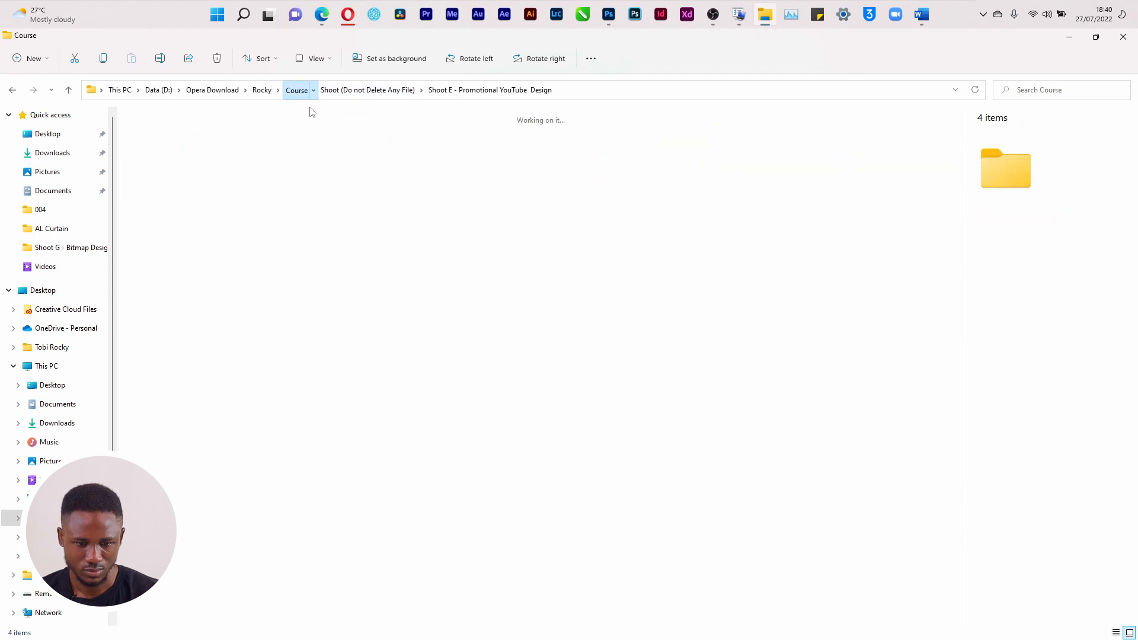
pyautogui.doubleClick(204, 140)
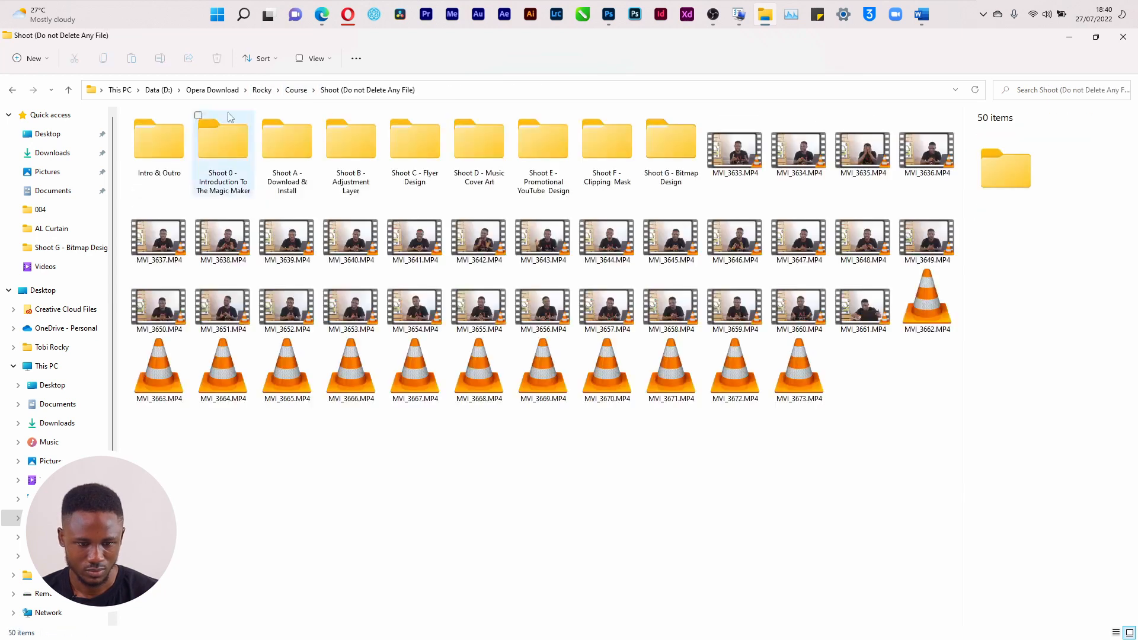
pyautogui.click(261, 89)
pyautogui.click(405, 149)
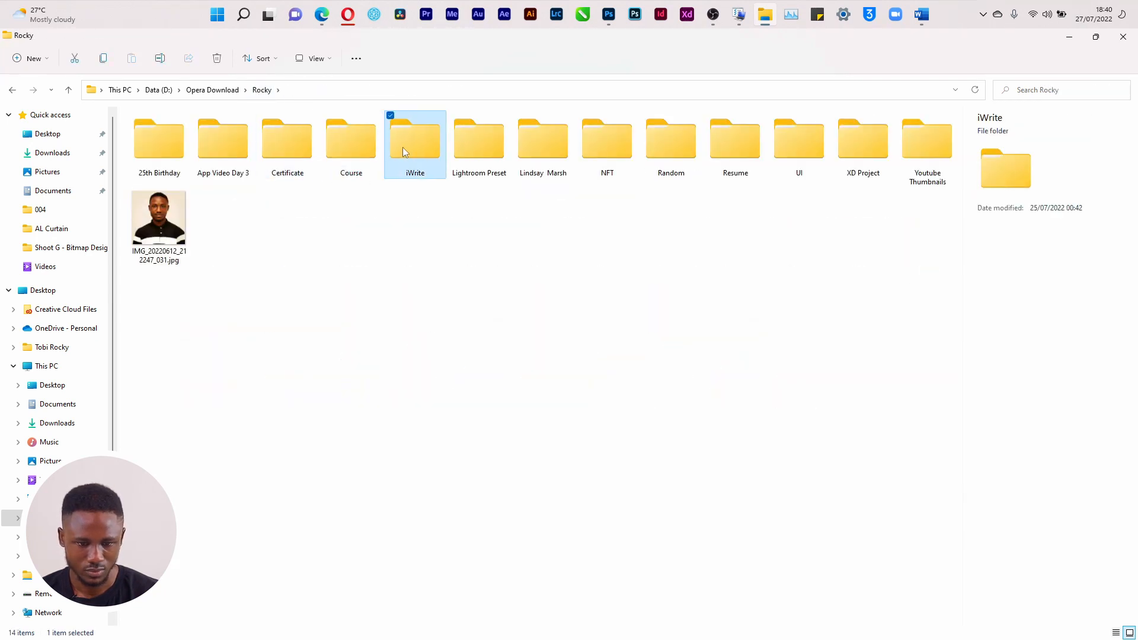
pyautogui.doubleClick(402, 152)
pyautogui.click(366, 135)
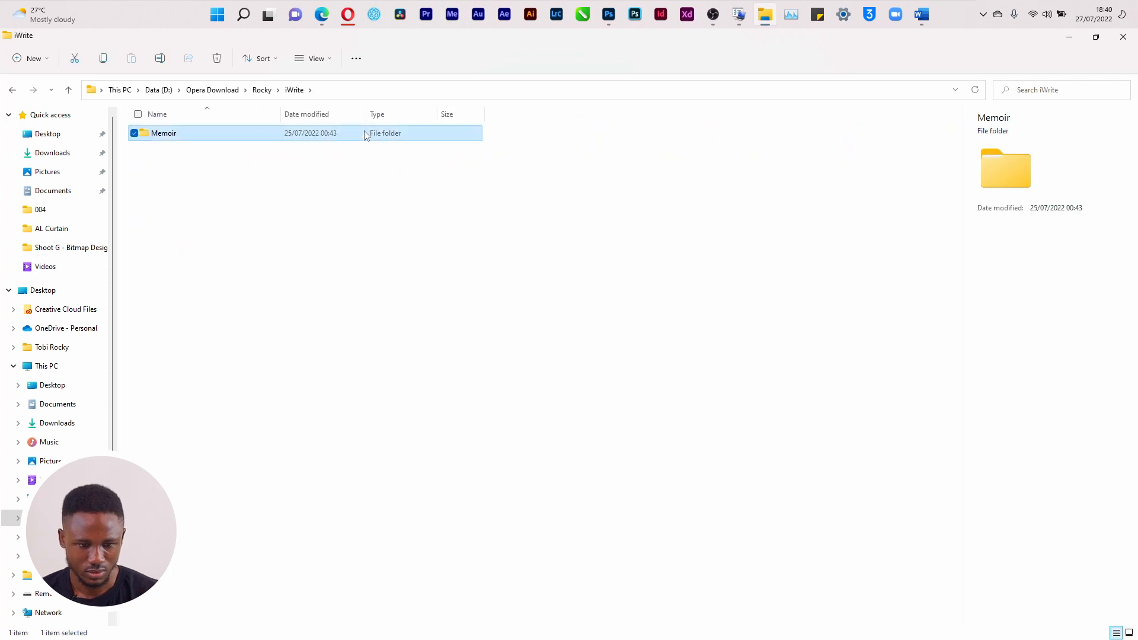
pyautogui.doubleClick(366, 135)
pyautogui.doubleClick(347, 187)
# Open Artboard 2.png in Picasa Photo Viewer and switch back to Photoshop
pyautogui.doubleClick(289, 151)
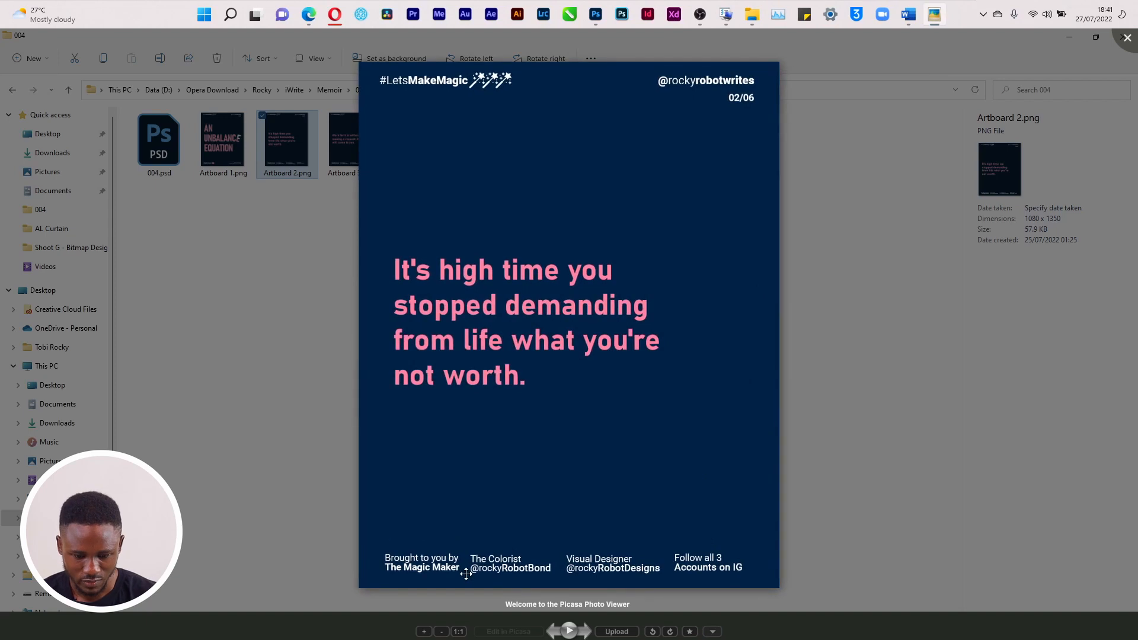
pyautogui.hotkey('alt', 'Tab')
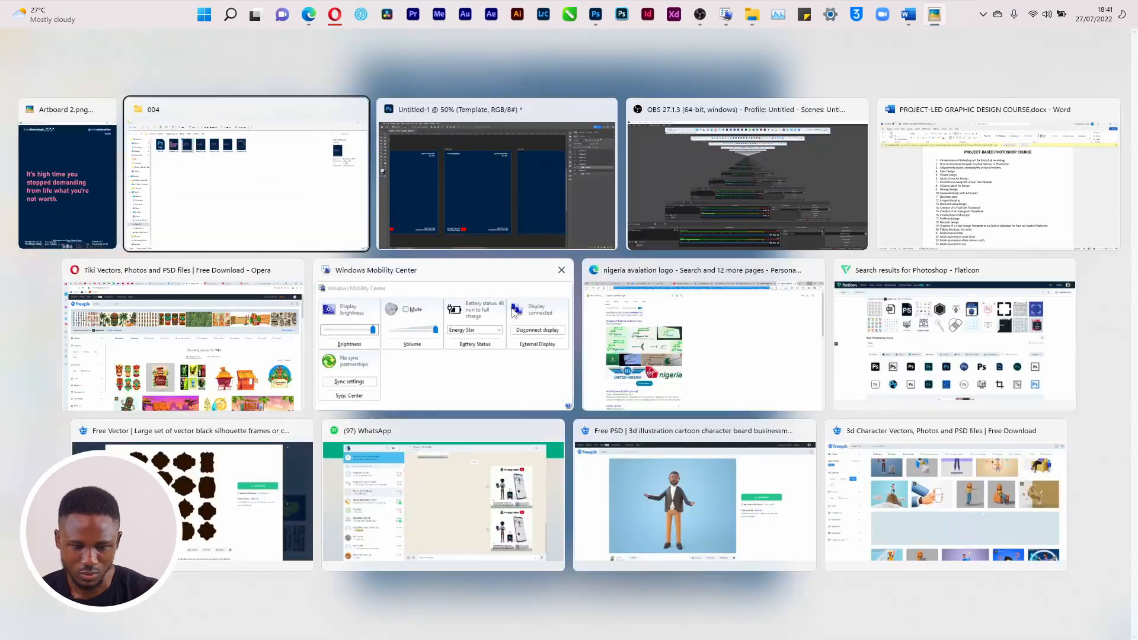
pyautogui.hotkey('alt', 'Tab')
# Delete the YouTube icon from Artboard 2's footer and view the reference slide full screen
pyautogui.click(419, 543)
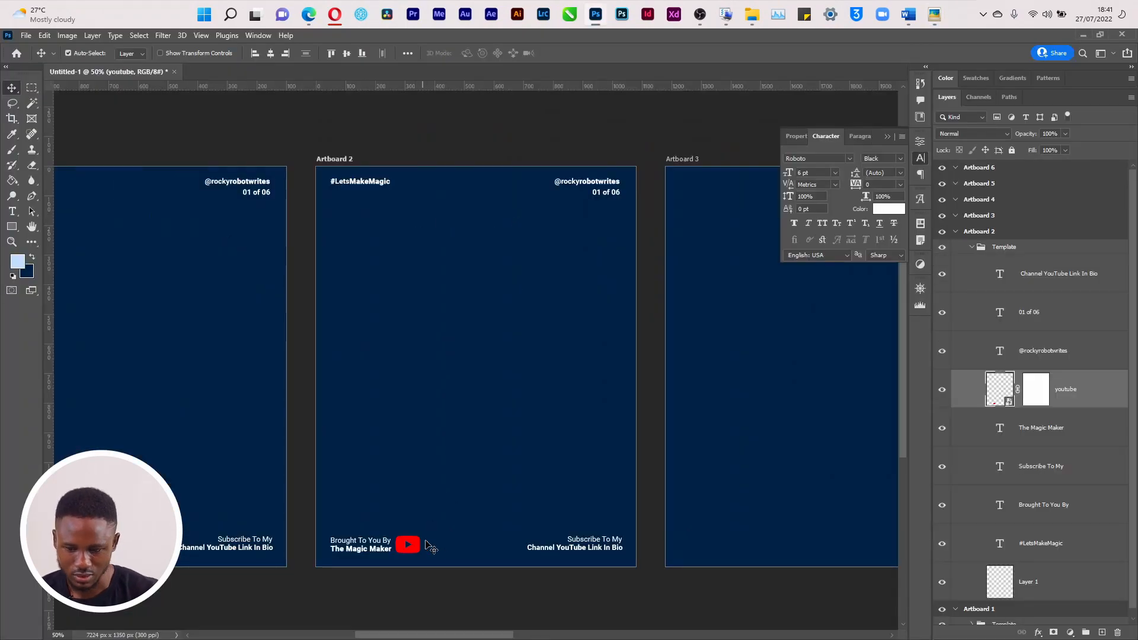
pyautogui.press('Delete')
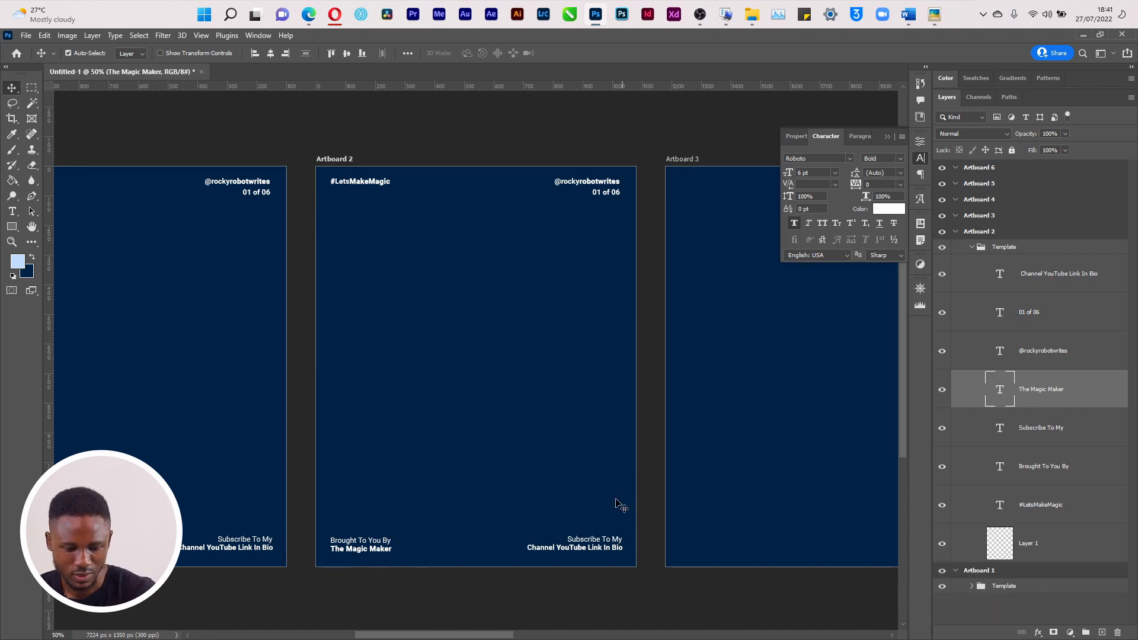
pyautogui.hotkey('alt', 'Tab')
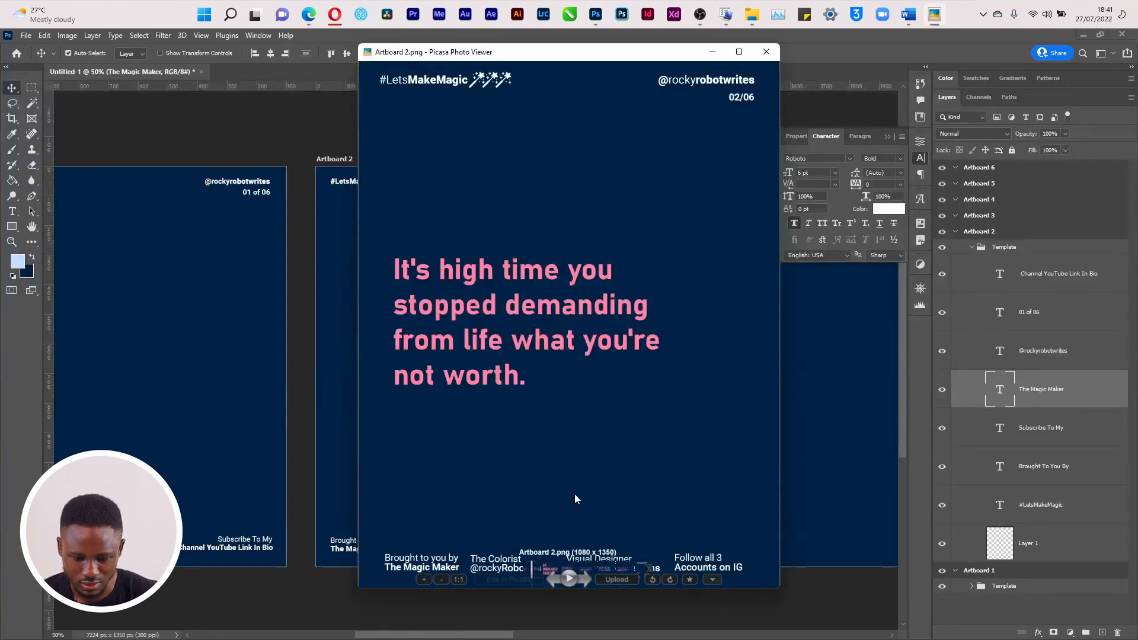
pyautogui.doubleClick(734, 105)
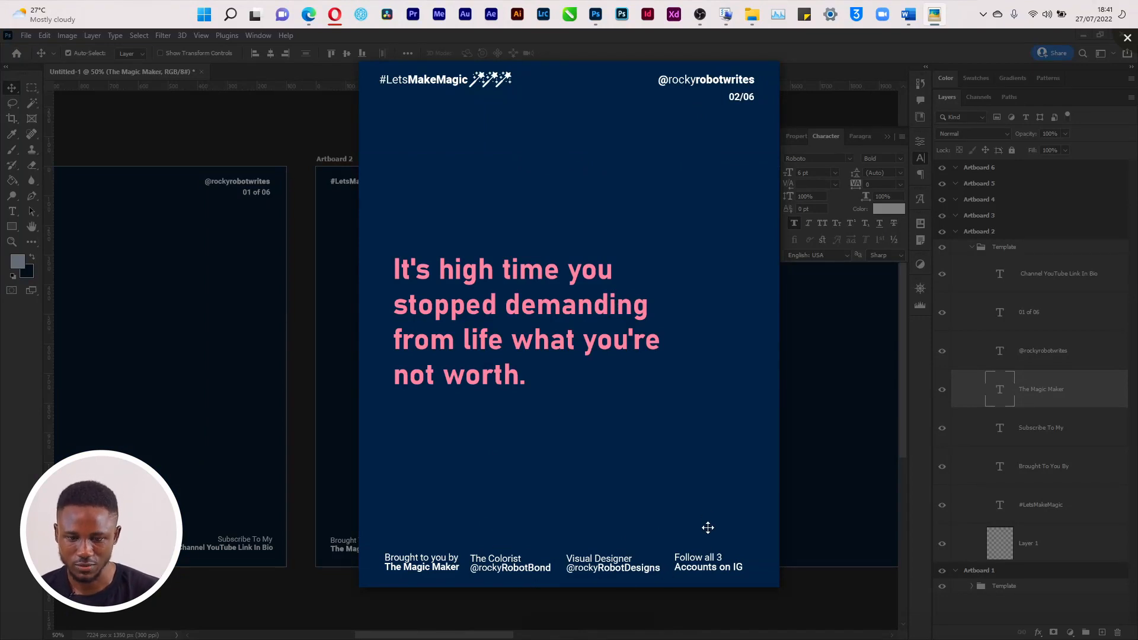
pyautogui.hotkey('alt', 'Tab')
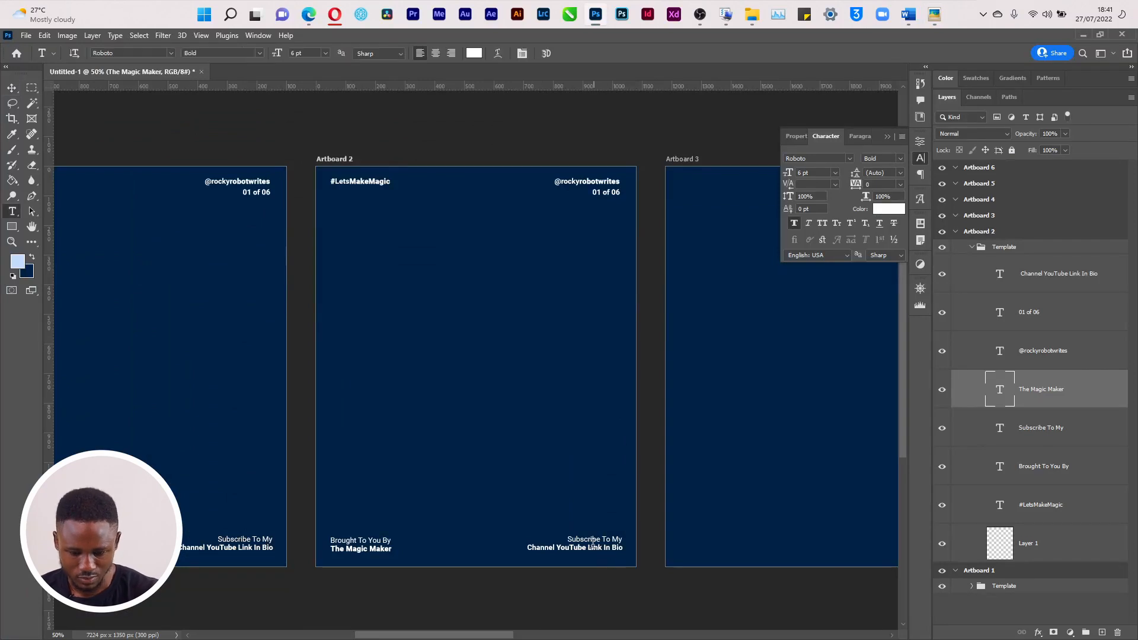
# Replace the footer text 'Subscribe To My' with 'Follow all 3' and close the reference slide
pyautogui.click(592, 542)
pyautogui.hotkey('ctrl', 'a')
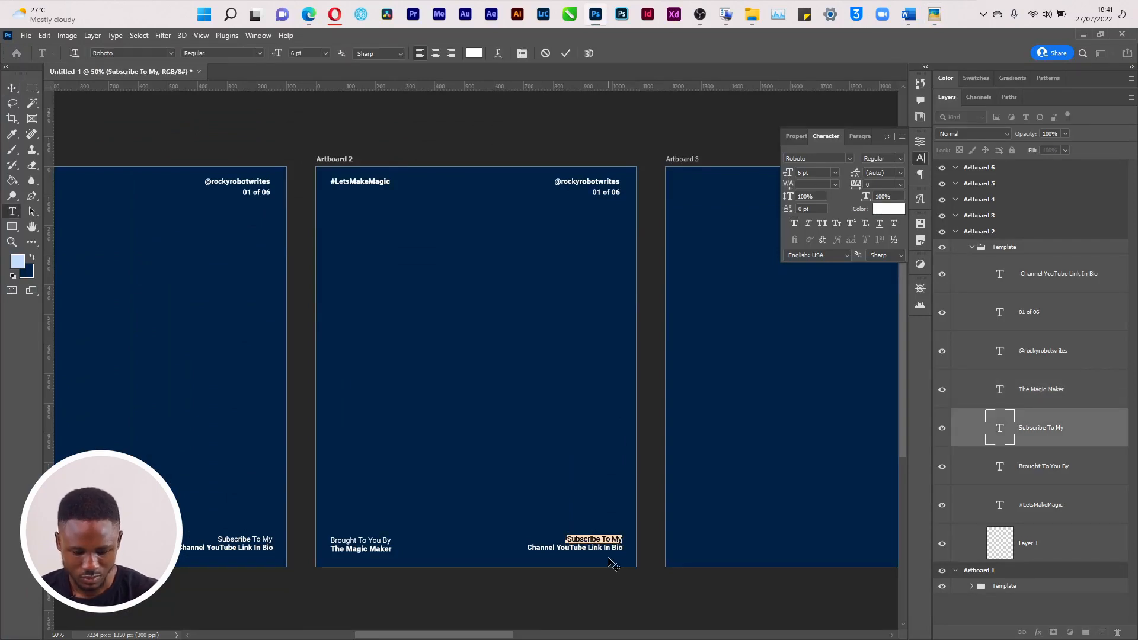
pyautogui.press('BackSpace')
pyautogui.write('En')
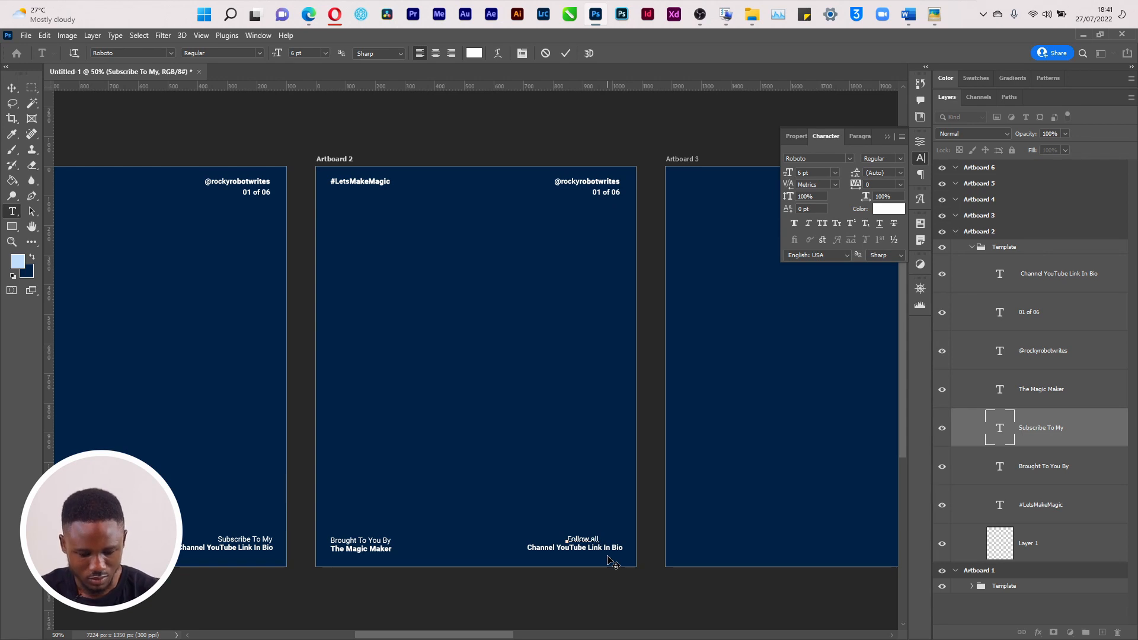
pyautogui.hotkey('ctrl', 'Return')
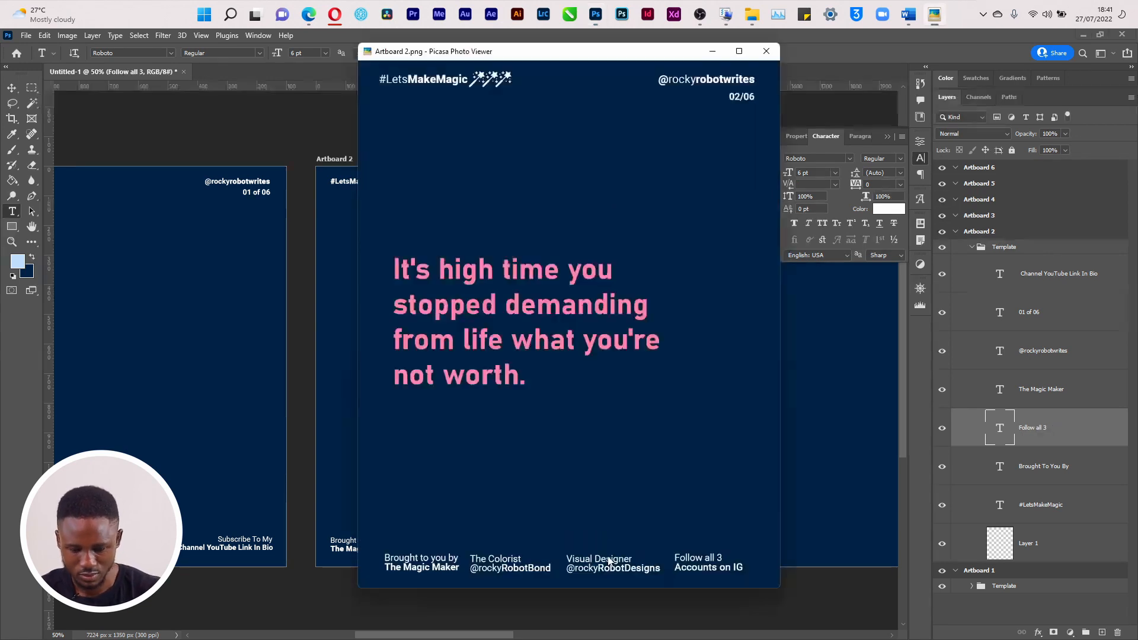
pyautogui.press('Escape')
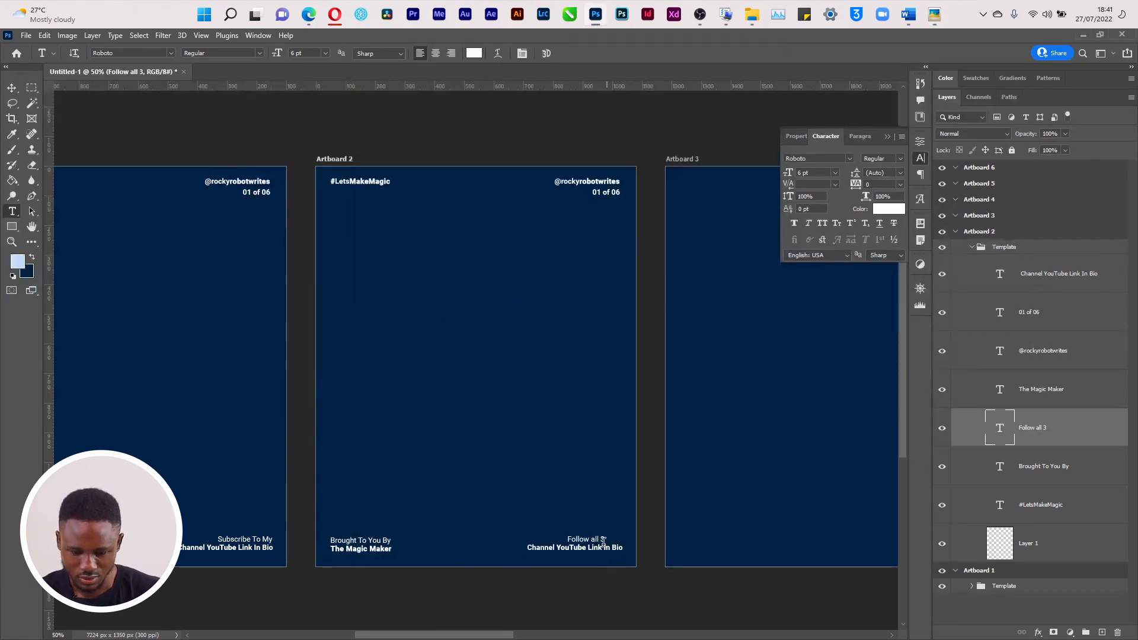
# Retype 'Channel YouTube Link In Bio' as 'Accountss on IG' and shift that line right
pyautogui.tripleClick(602, 545)
pyautogui.press('BackSpace')
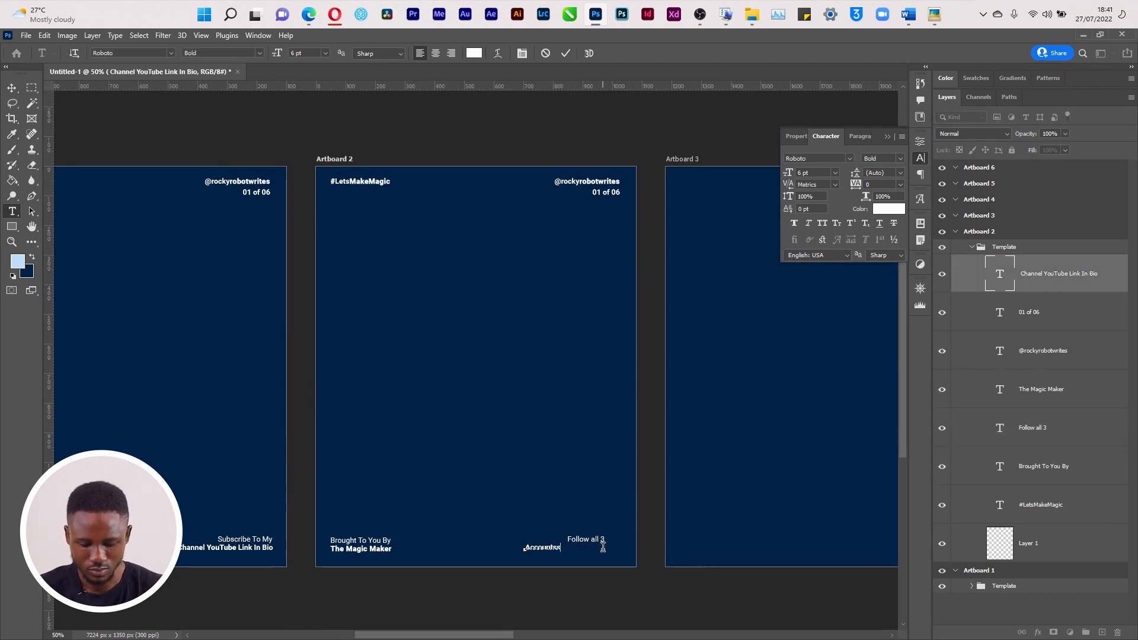
pyautogui.write('Accountss on IG')
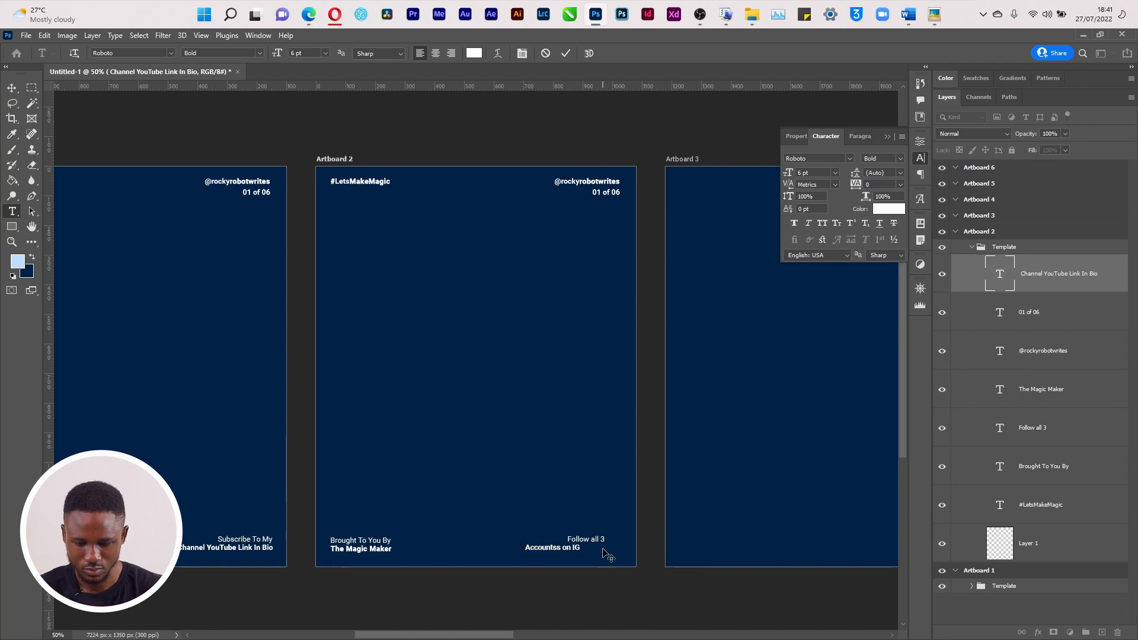
pyautogui.hotkey('ctrl', 'Return')
pyautogui.moveTo(574, 548); pyautogui.dragTo(600, 548)
# Turn on canvas auto-select and select both the 'Accounts on IG' and 'Follow all 3' lines
pyautogui.keyDown('shift'); pyautogui.click(601, 540); pyautogui.keyUp('shift')
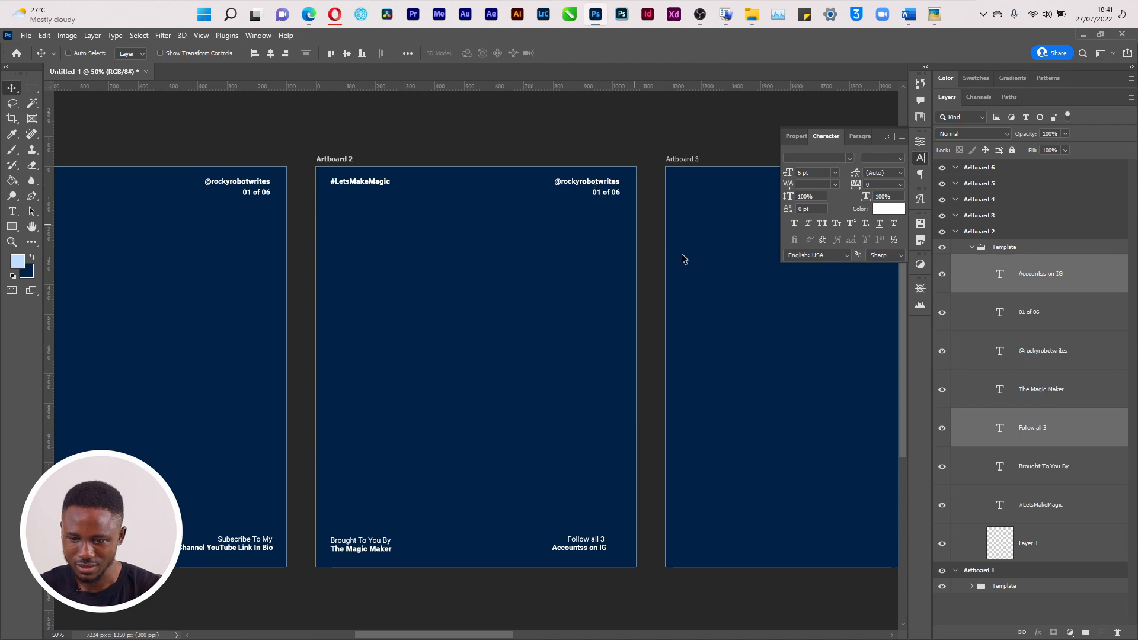
pyautogui.click(86, 54)
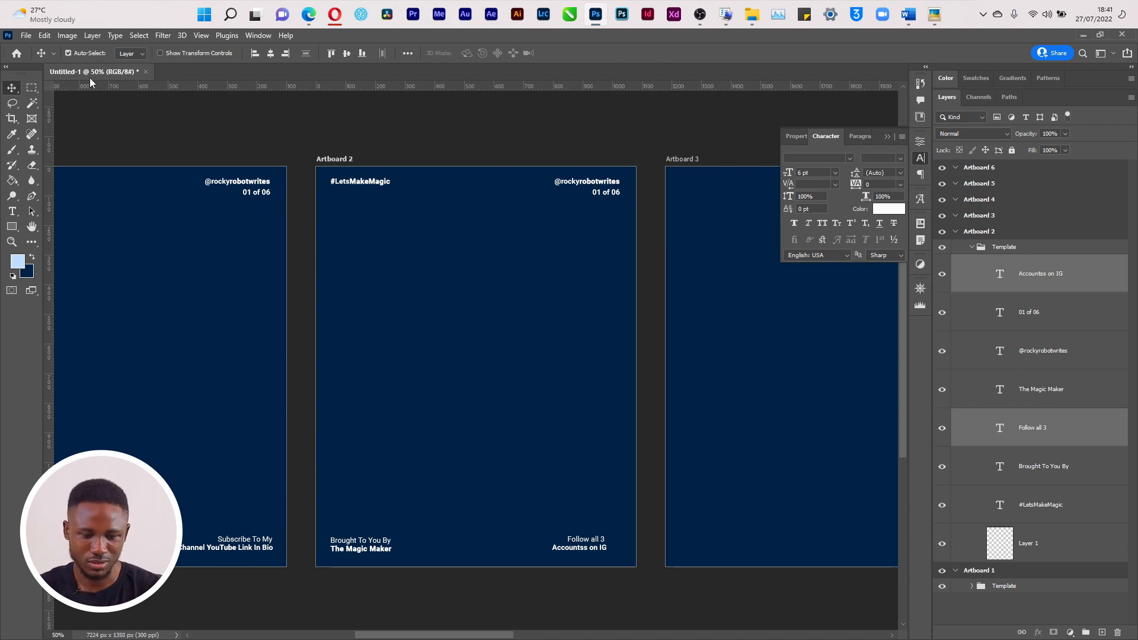
pyautogui.click(390, 551)
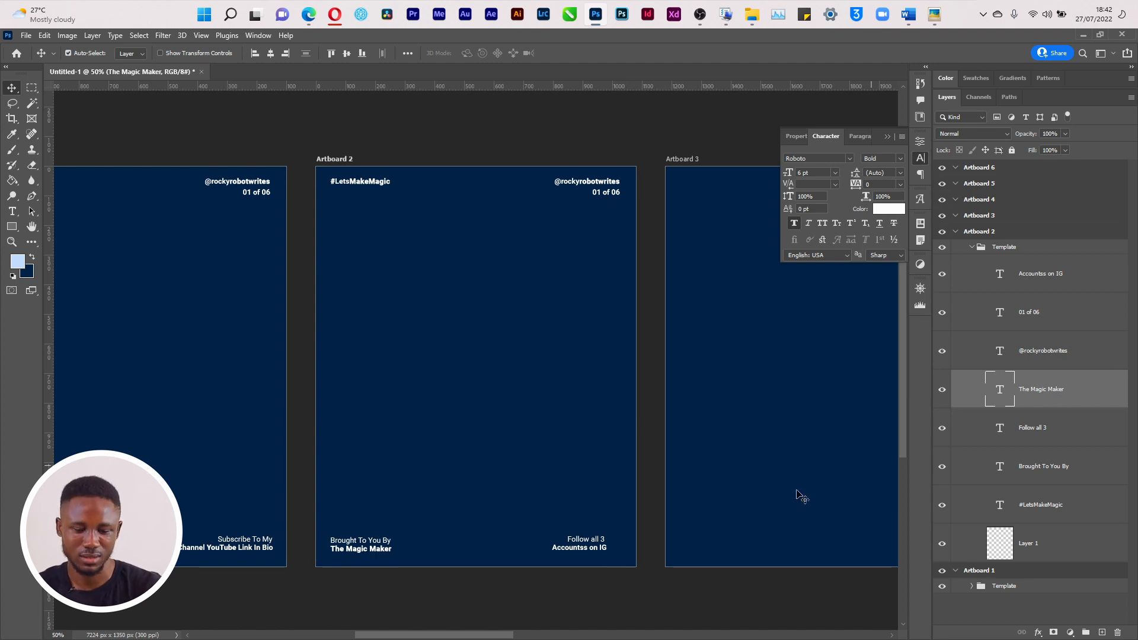
pyautogui.click(563, 548)
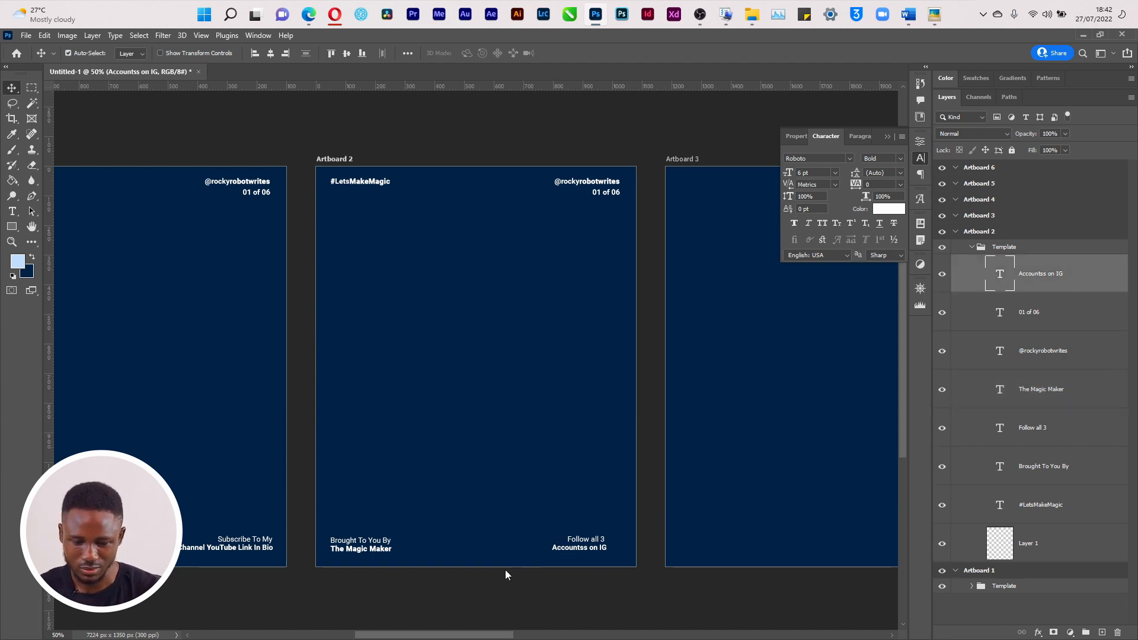
pyautogui.keyDown('shift'); pyautogui.click(573, 540); pyautogui.keyUp('shift')
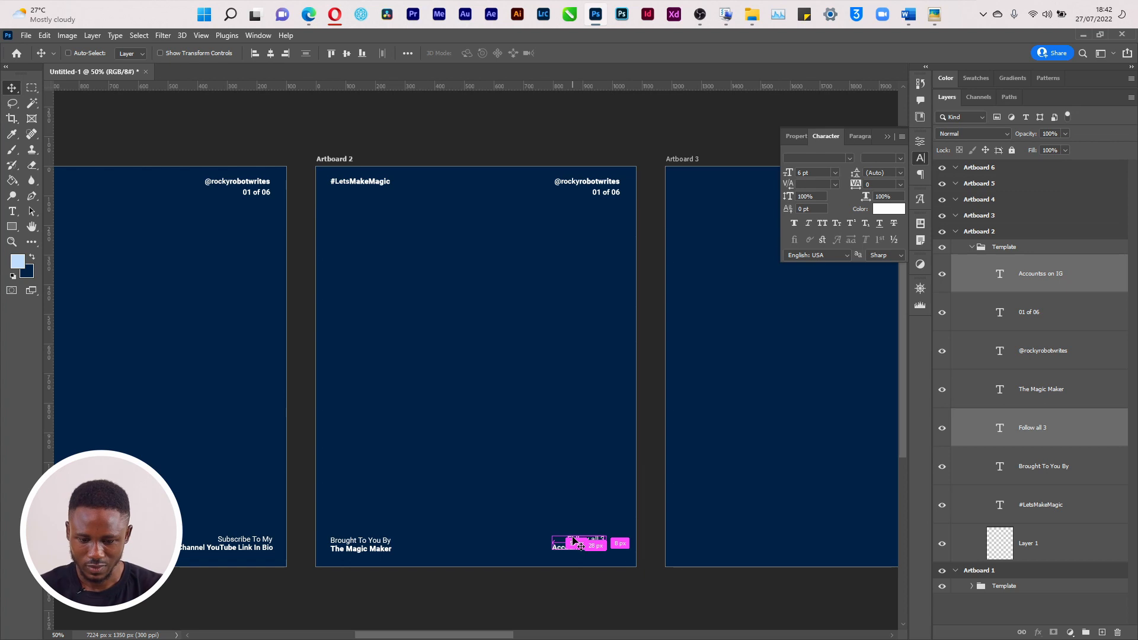
# Add a vertical guide near Artboard 2's right margin and move both footer lines onto it
pyautogui.hotkey('ctrl', "'")
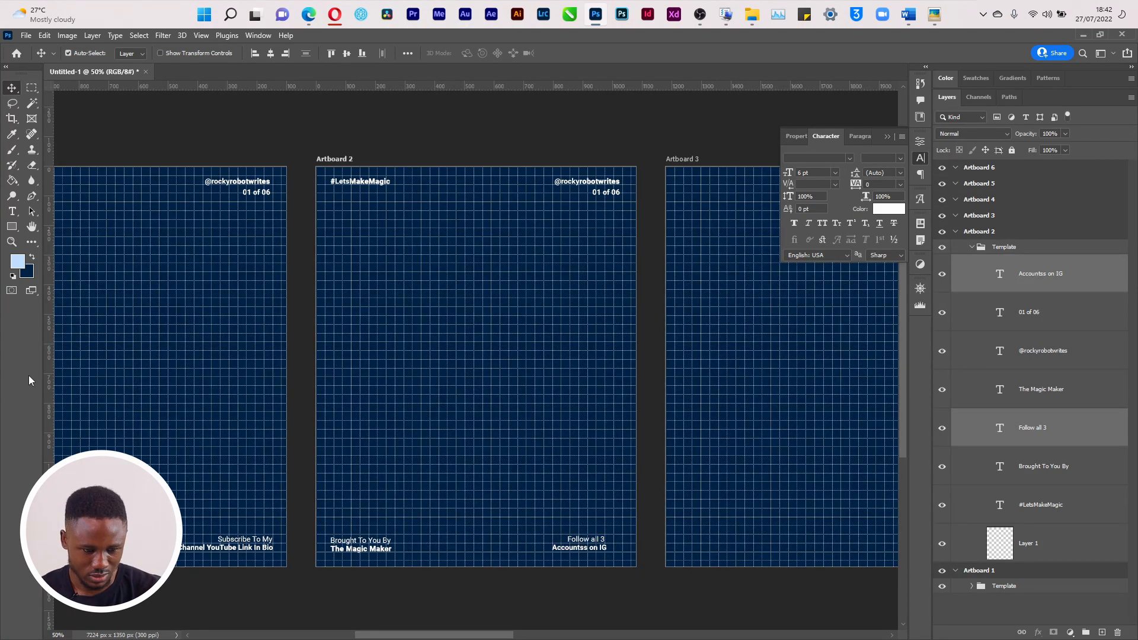
pyautogui.moveTo(47, 400); pyautogui.dragTo(621, 439)
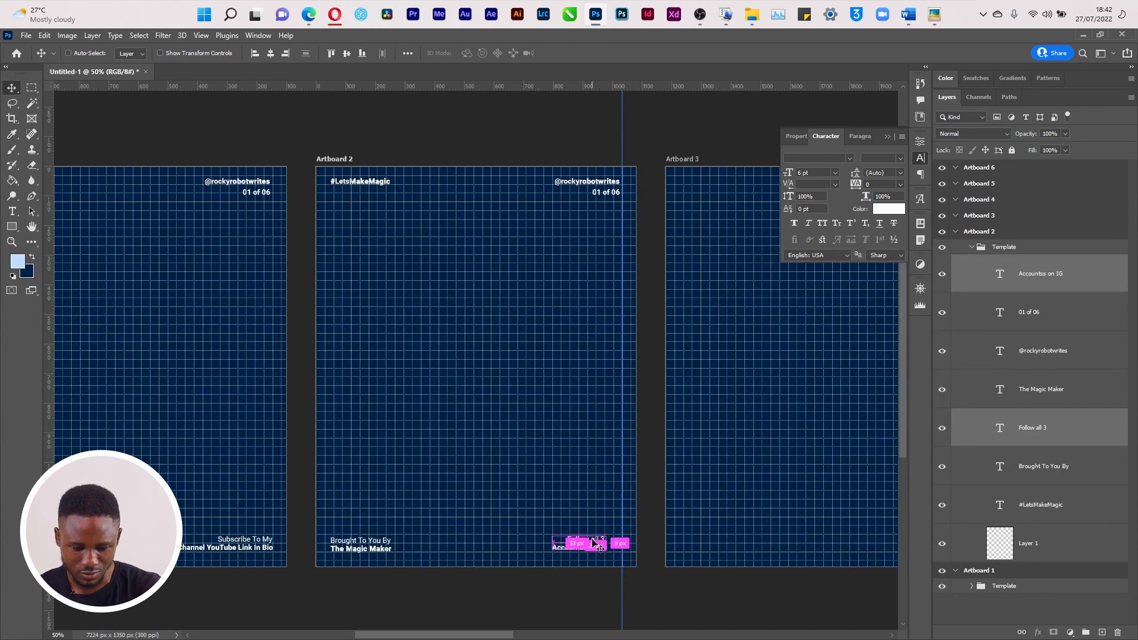
pyautogui.hotkey('ctrl', 't')
pyautogui.moveTo(587, 546); pyautogui.dragTo(602, 546)
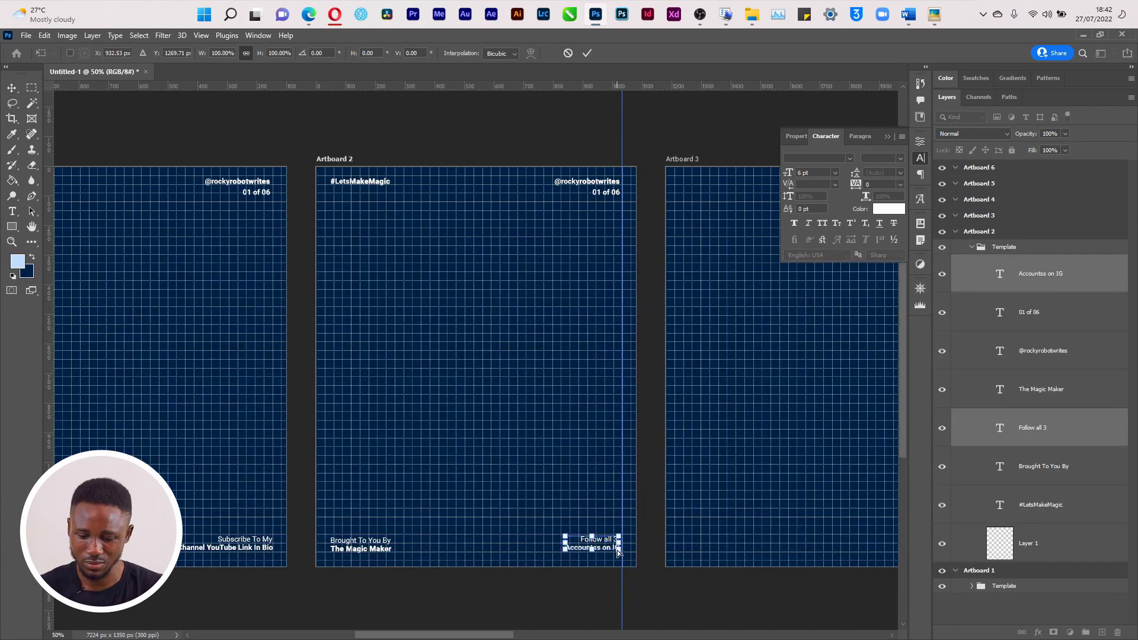
pyautogui.press('Return')
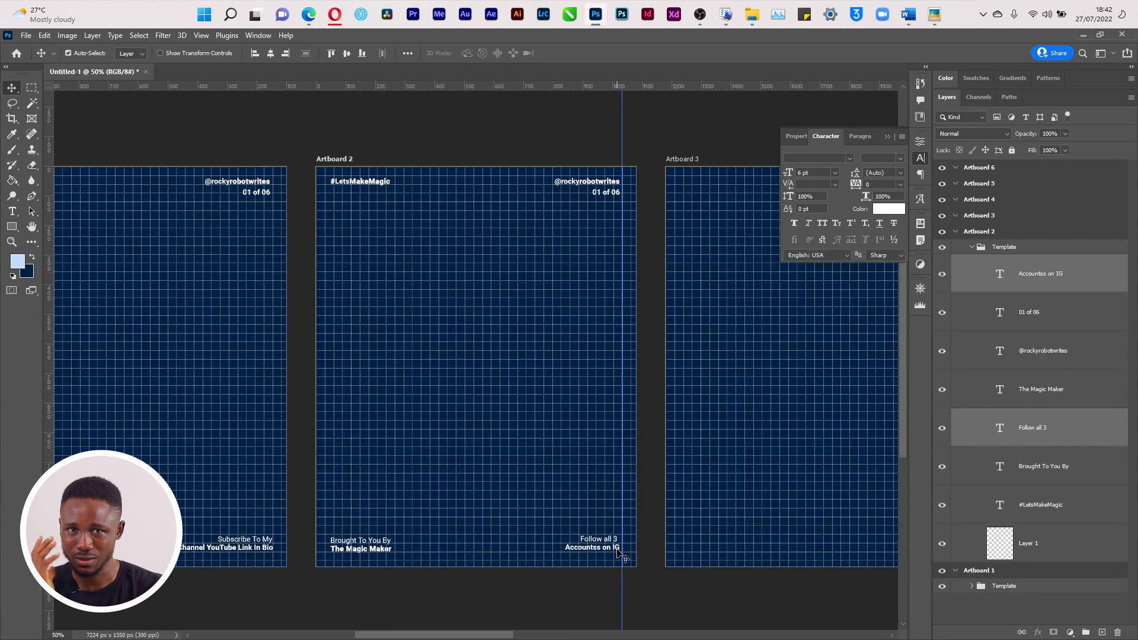
pyautogui.moveTo(618, 553); pyautogui.dragTo(620, 555)
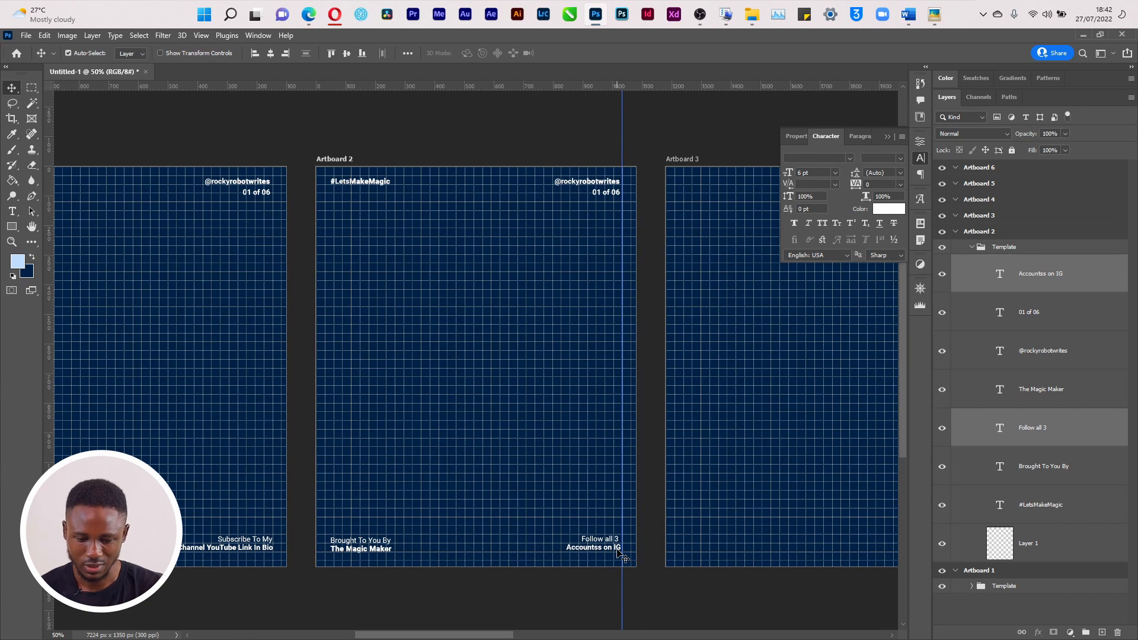
pyautogui.click(616, 522)
pyautogui.click(608, 542)
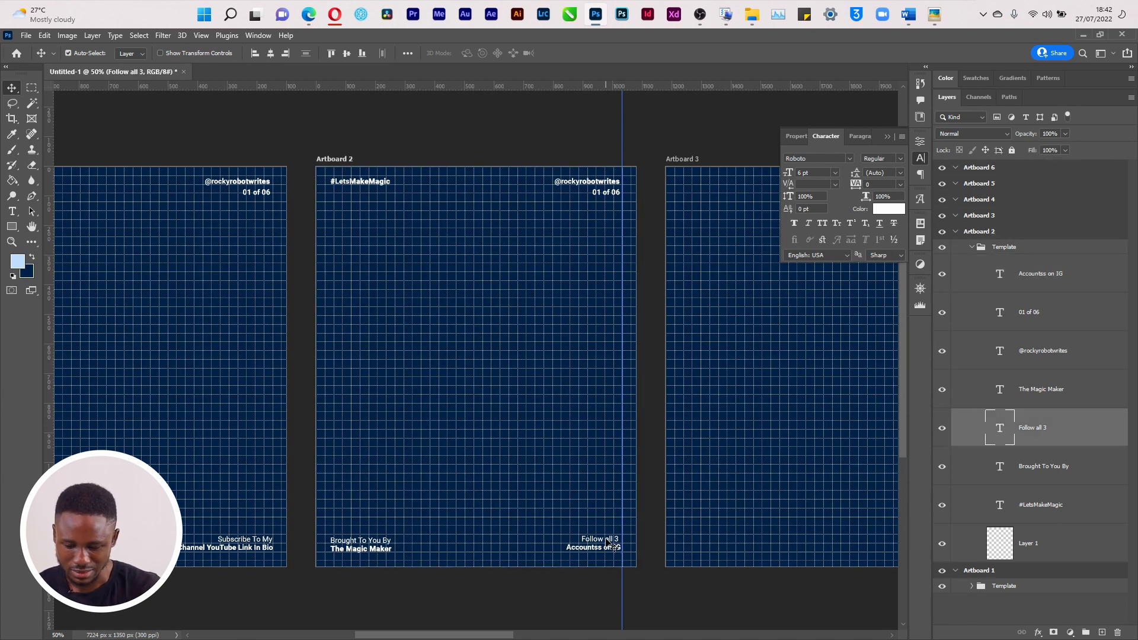
pyautogui.hotkey('ctrl', "'")
# Correct the misspelling to 'Accounts on IG' and nudge it into line with 'Follow all 3'
pyautogui.hotkey('alt', 'Tab')
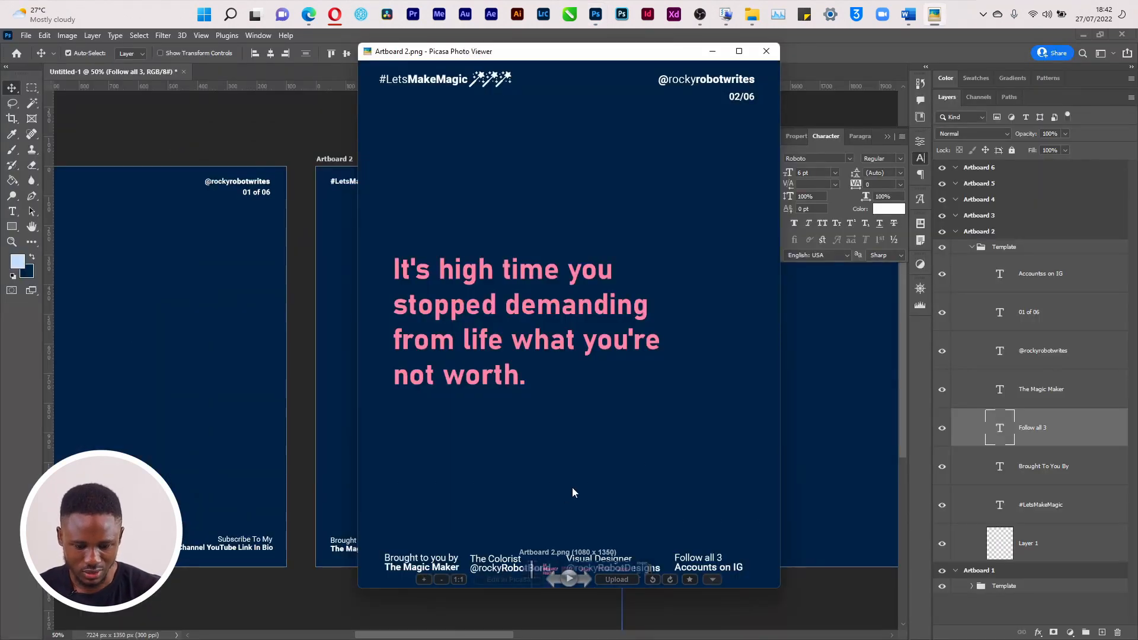
pyautogui.hotkey('alt', 'Tab')
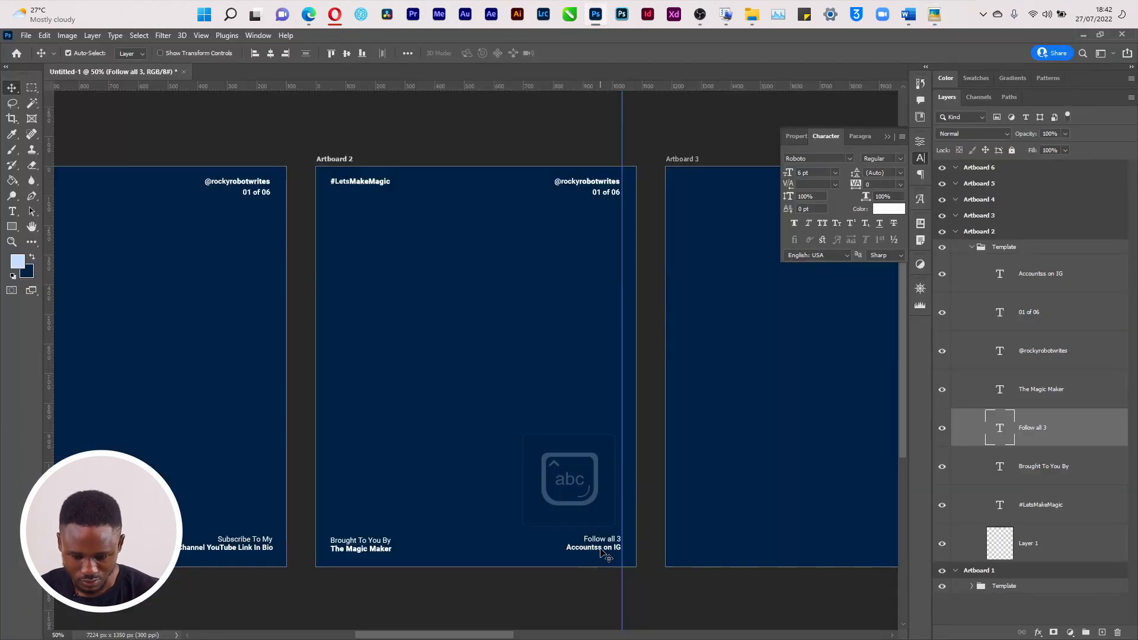
pyautogui.click(600, 548)
pyautogui.doubleClick(601, 549)
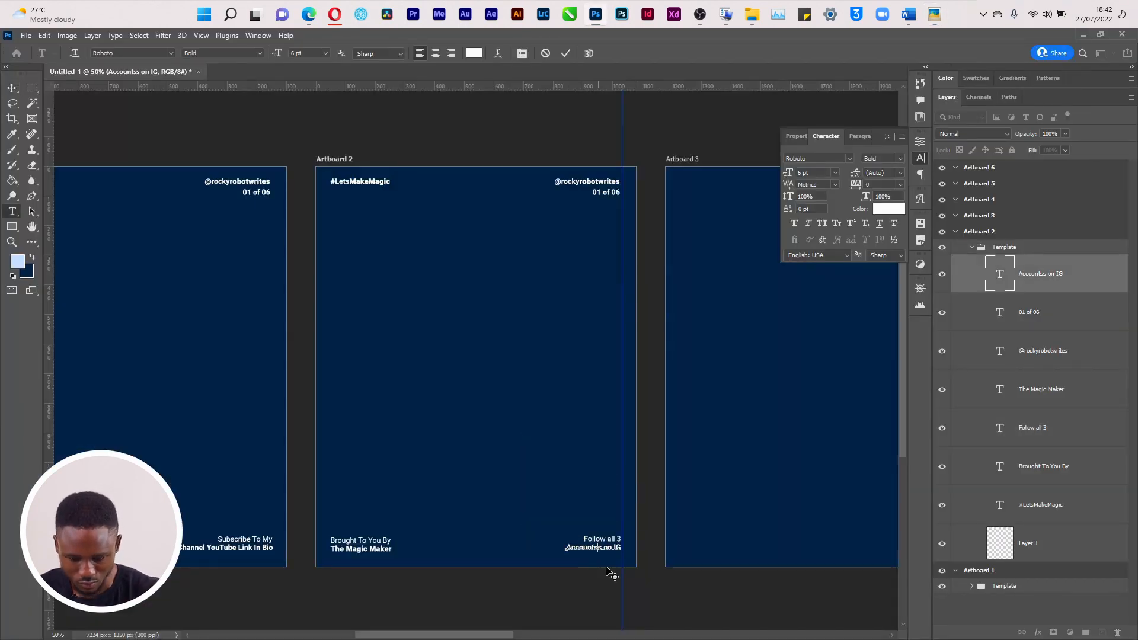
pyautogui.write('Accounts on IG')
pyautogui.click(609, 594)
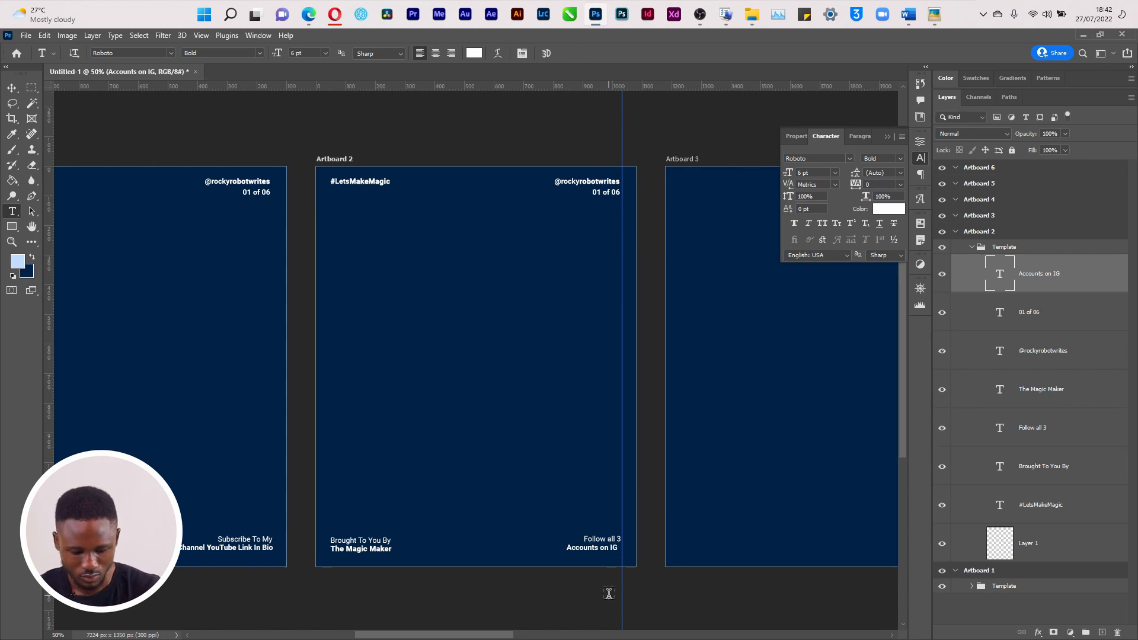
pyautogui.press('v')
pyautogui.press('Right')
pyautogui.press('Right')
pyautogui.press('Right')
pyautogui.press('Right')
pyautogui.press('Right')
pyautogui.press('Right')
pyautogui.press('Right')
pyautogui.press('Right')
pyautogui.press('Right')
pyautogui.press('Right')
pyautogui.press('Right')
pyautogui.press('Right')
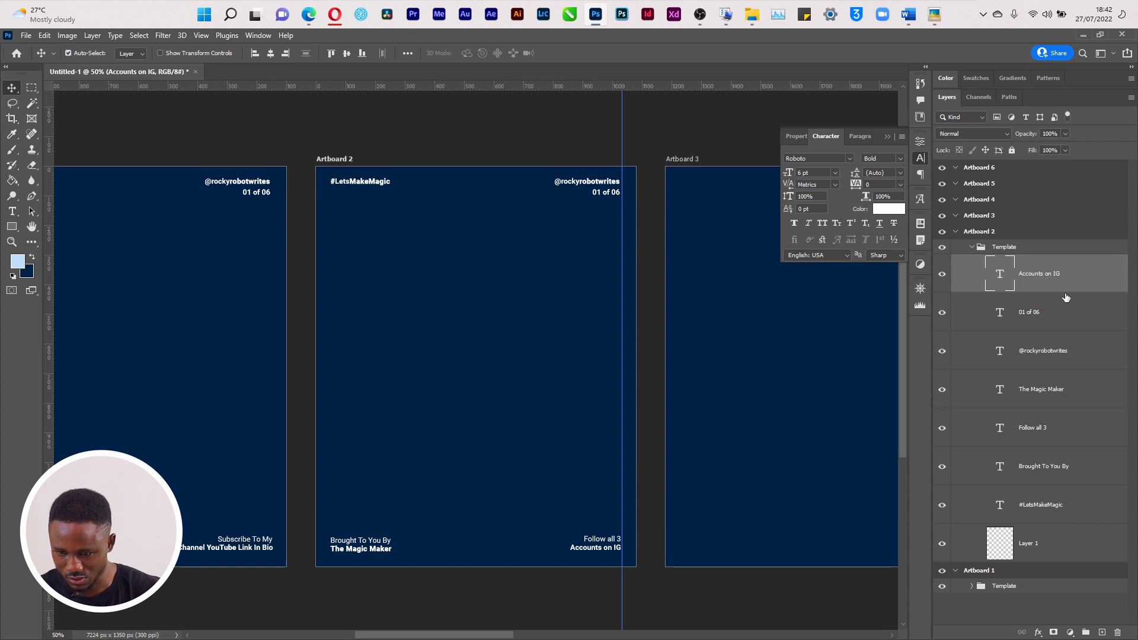
# Duplicate the 'Follow all 3' / 'Accounts on IG' pair and move the copy left along the footer
pyautogui.moveTo(1063, 436); pyautogui.dragTo(1041, 264)
pyautogui.keyDown('shift'); pyautogui.click(1038, 310); pyautogui.keyUp('shift')
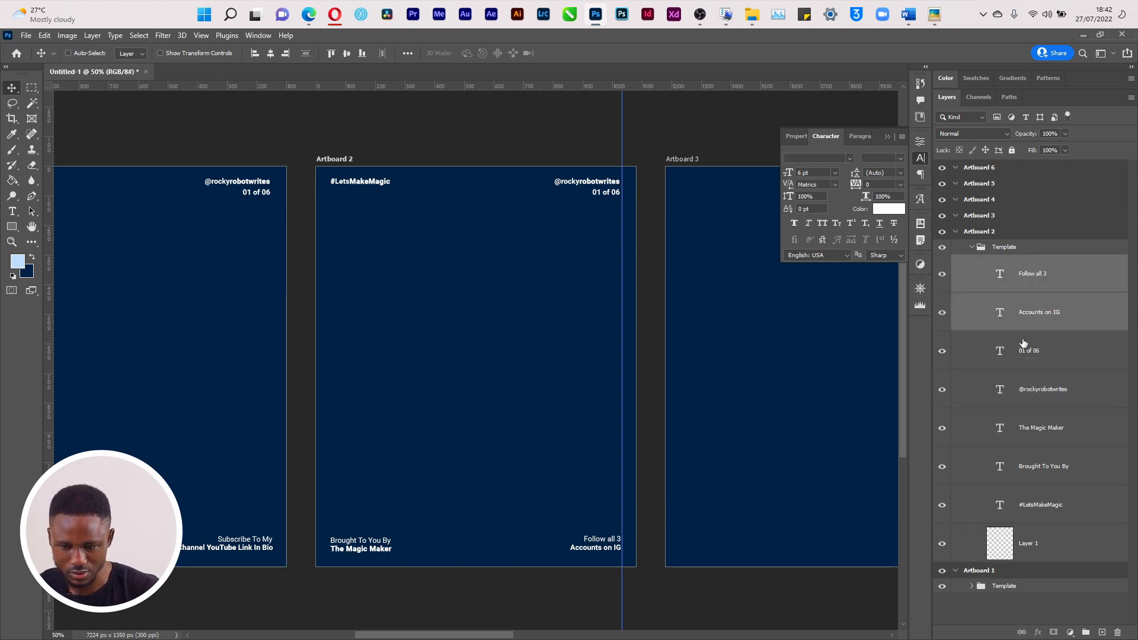
pyautogui.hotkey('ctrl', 'j')
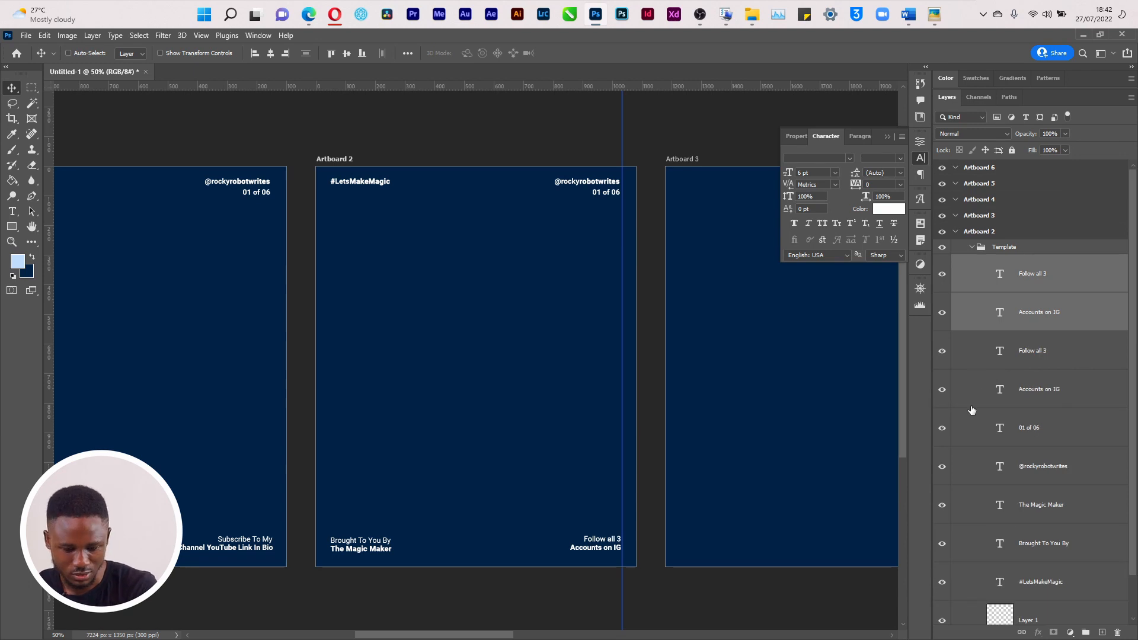
pyautogui.hotkey('ctrl', 't')
pyautogui.moveTo(604, 549); pyautogui.dragTo(545, 552)
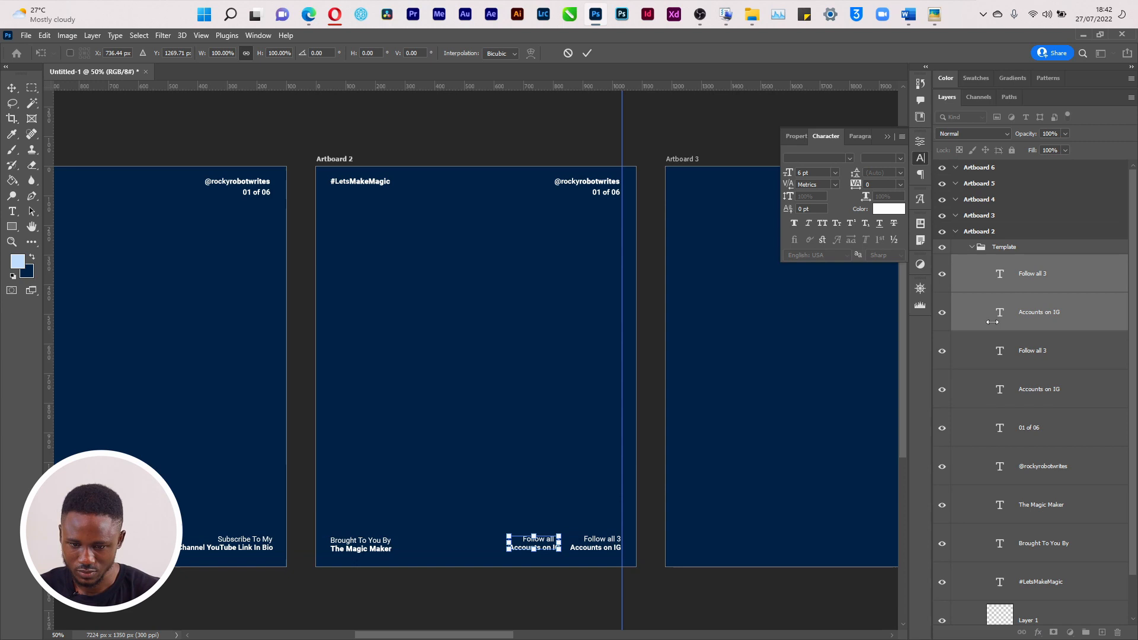
pyautogui.press('Return')
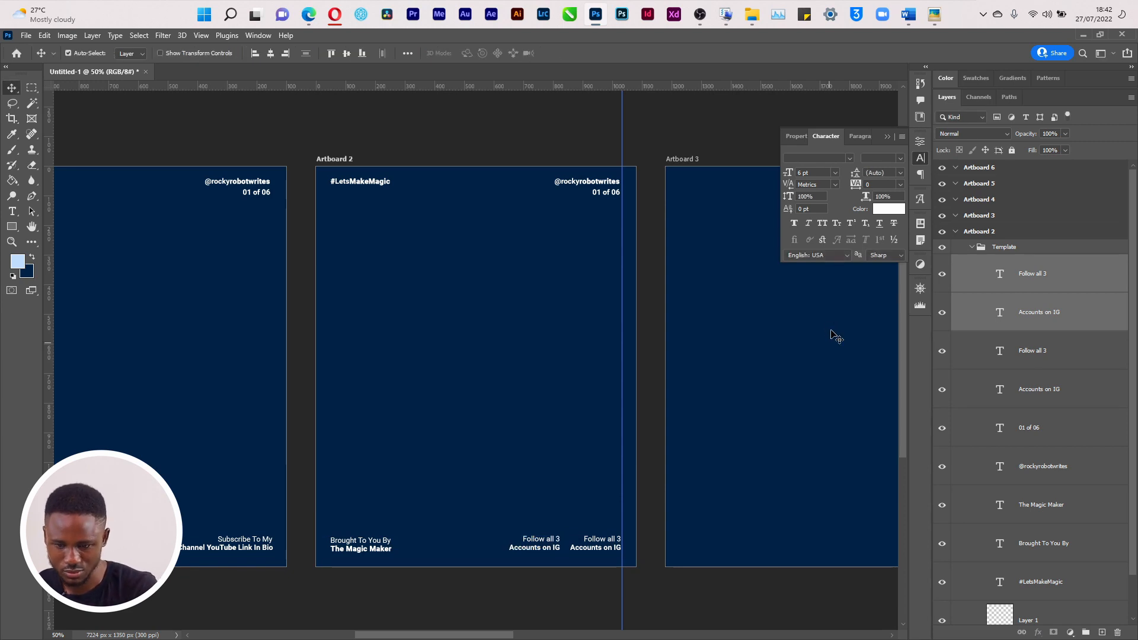
# Move another copy further left and retitle its top line 'The Colorist'
pyautogui.hotkey('ctrl', 't')
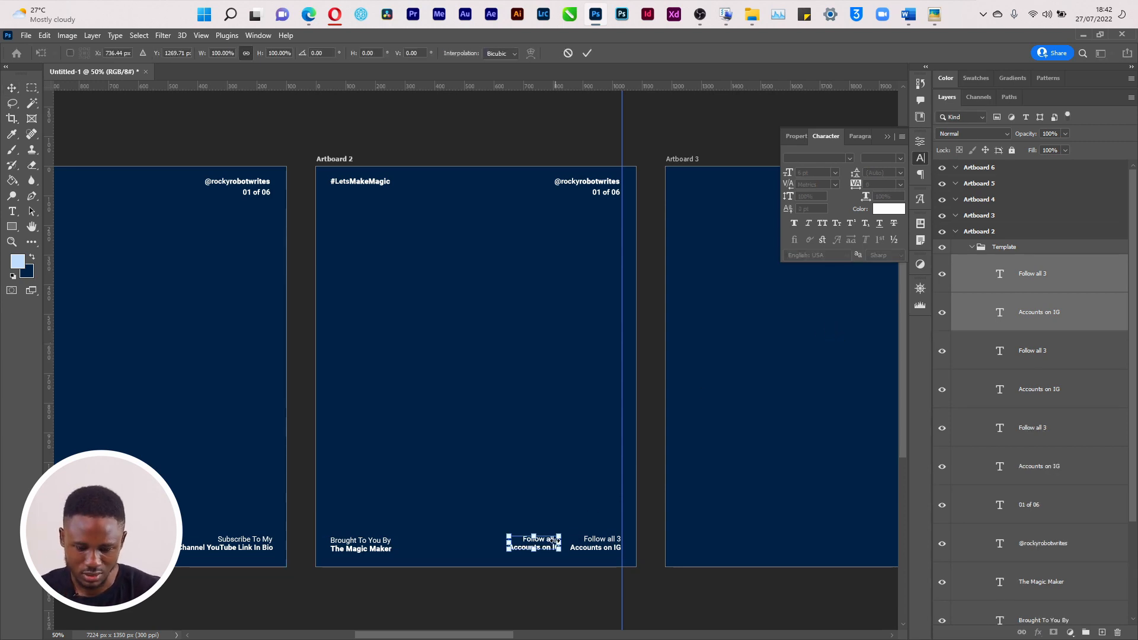
pyautogui.moveTo(544, 543); pyautogui.dragTo(457, 552)
pyautogui.press('Return')
pyautogui.press('t')
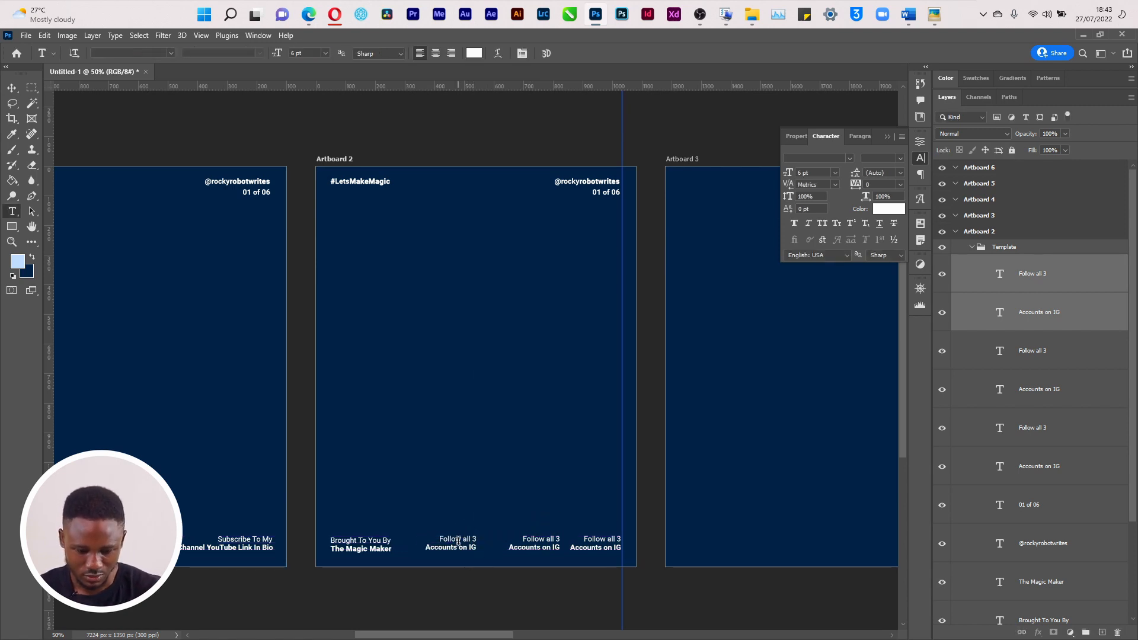
pyautogui.tripleClick(457, 540)
pyautogui.write('The Colorist')
pyautogui.hotkey('ctrl', 'Return')
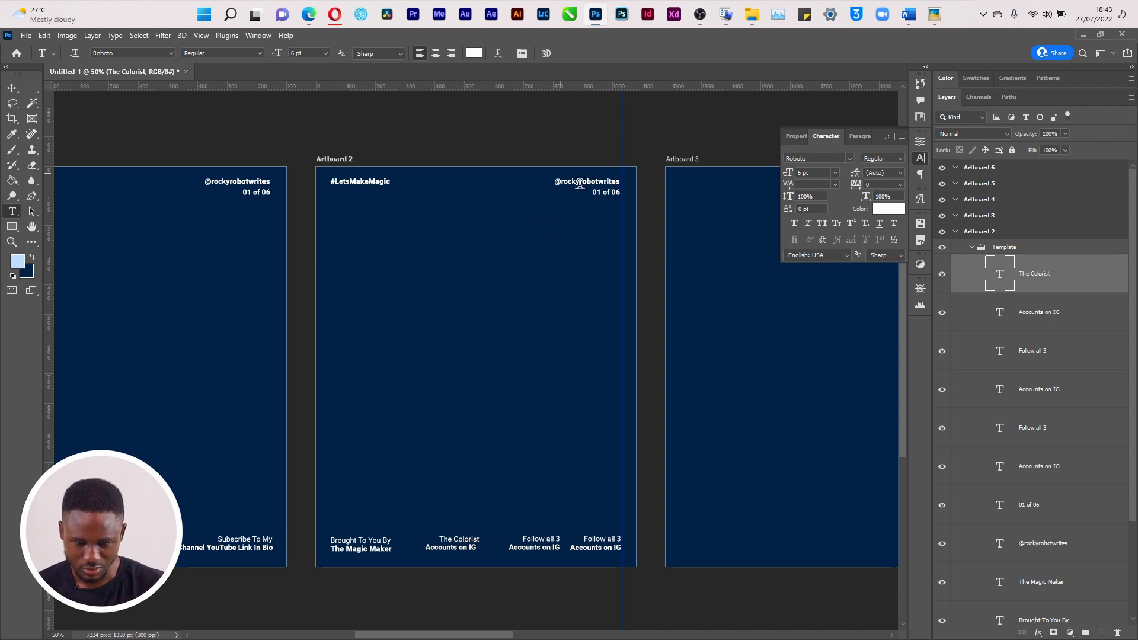
# Copy the Instagram handle text from the top-right of Artboard 2
pyautogui.click(577, 182)
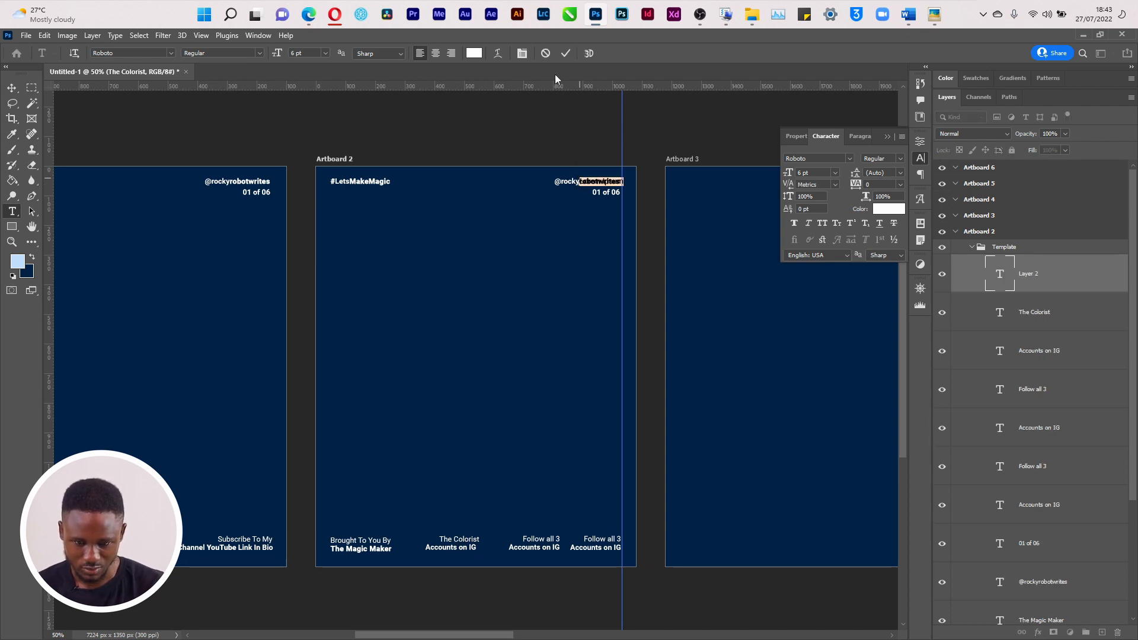
pyautogui.press('Escape')
pyautogui.click(580, 181)
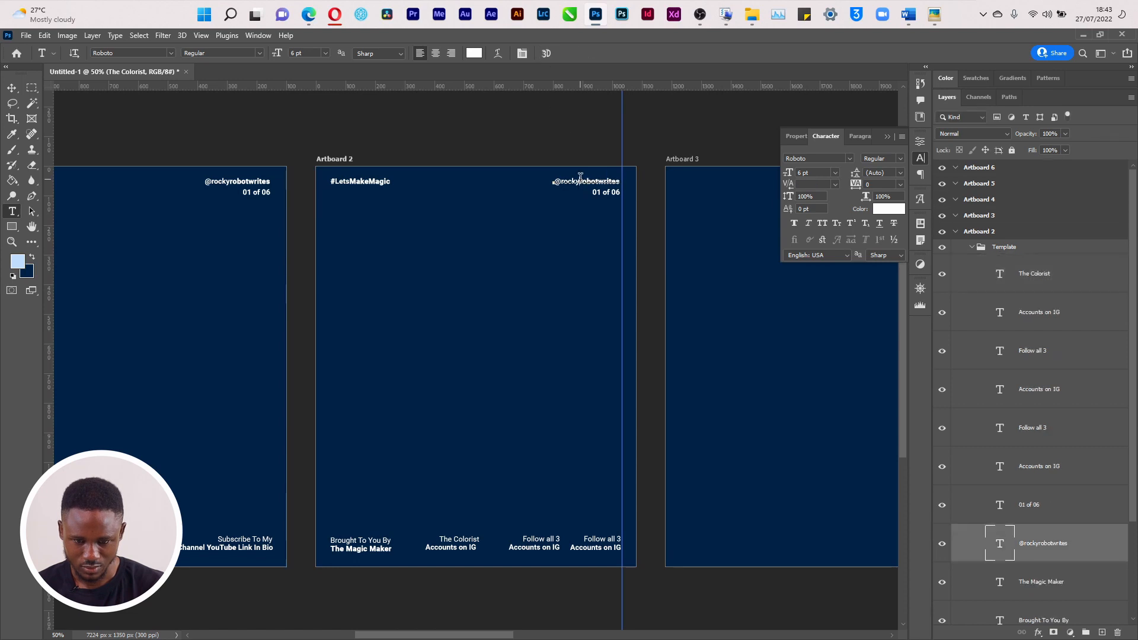
pyautogui.hotkey('ctrl', 'a')
pyautogui.hotkey('ctrl', 'c')
pyautogui.hotkey('ctrl', 'Return')
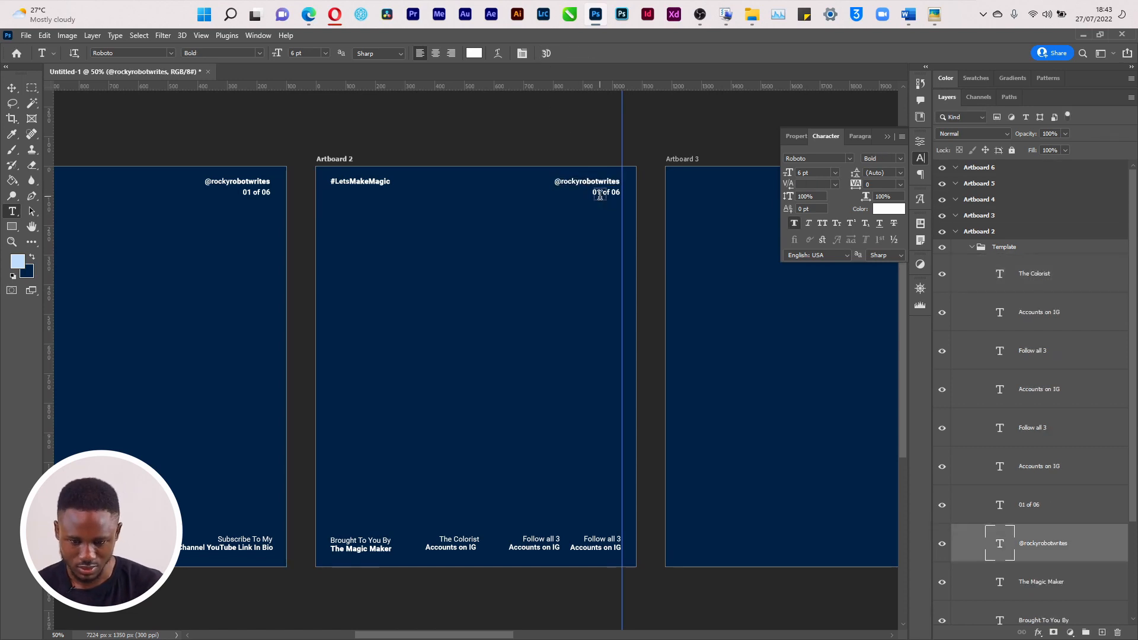
# Replace the 'Accounts on IG' line under 'The Colorist' with the colorist's handle and shift the label left
pyautogui.click(456, 547)
pyautogui.hotkey('ctrl', 'a')
pyautogui.hotkey('ctrl', 'v')
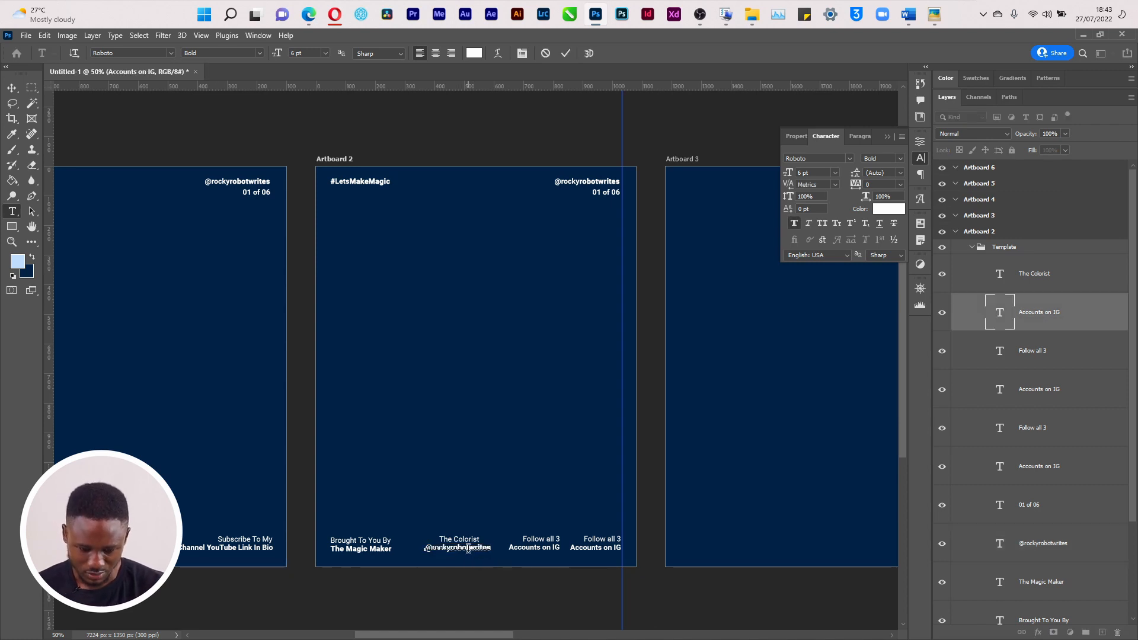
pyautogui.press('BackSpace')
pyautogui.press('BackSpace')
pyautogui.press('BackSpace')
pyautogui.press('BackSpace')
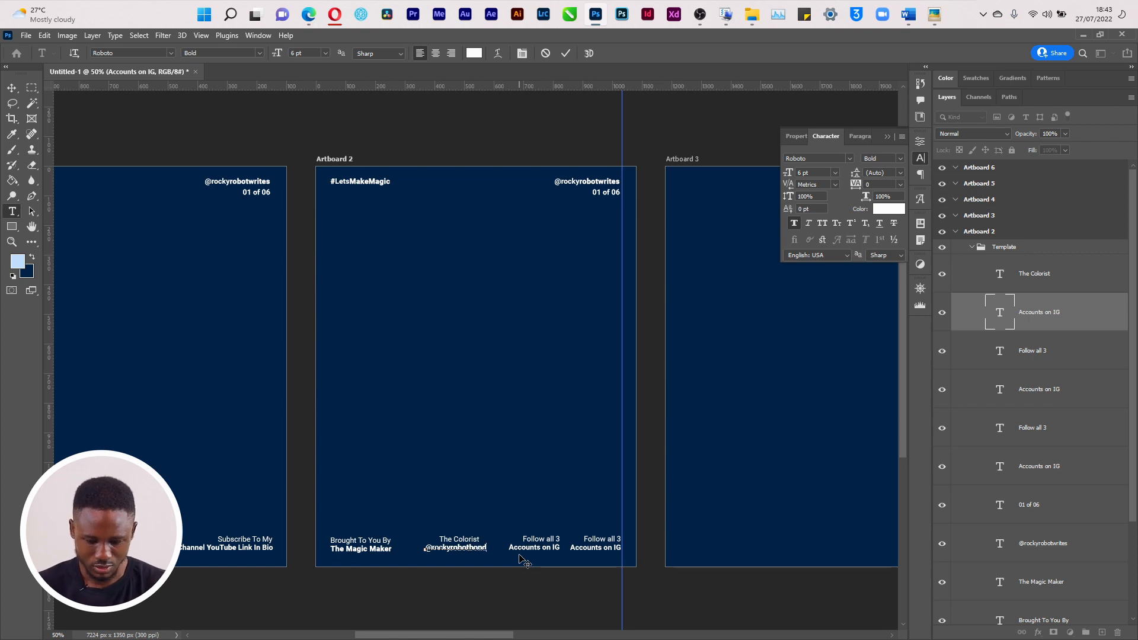
pyautogui.hotkey('ctrl', 'Return')
pyautogui.moveTo(471, 543); pyautogui.dragTo(457, 542)
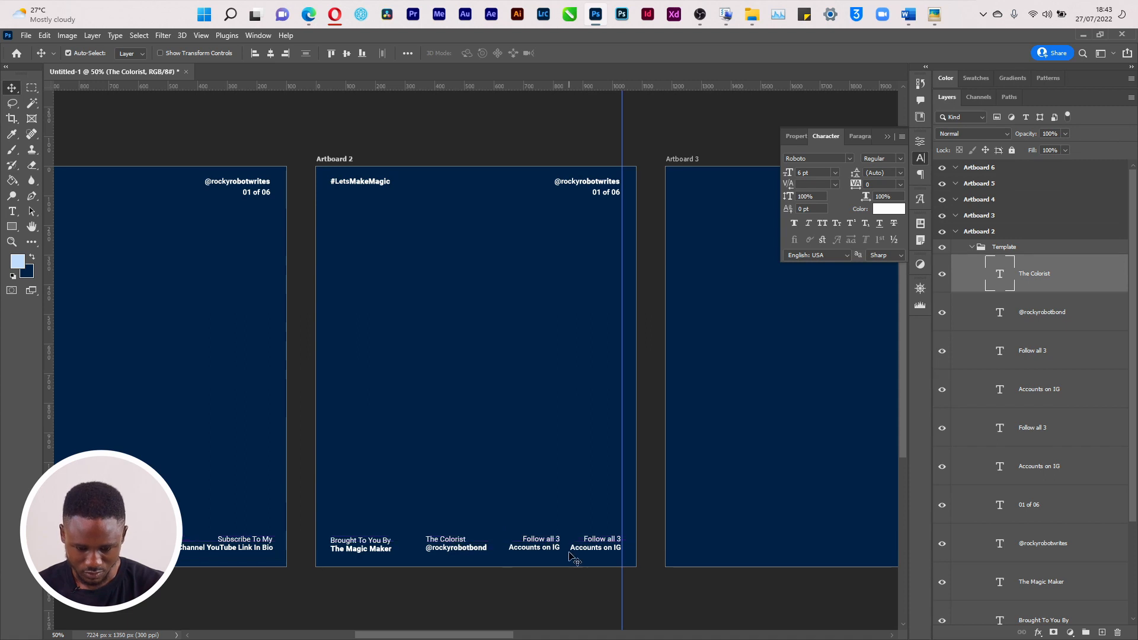
# Replace the next 'Accounts on IG' line with the designer's handle and move it 73 px left
pyautogui.doubleClick(536, 548)
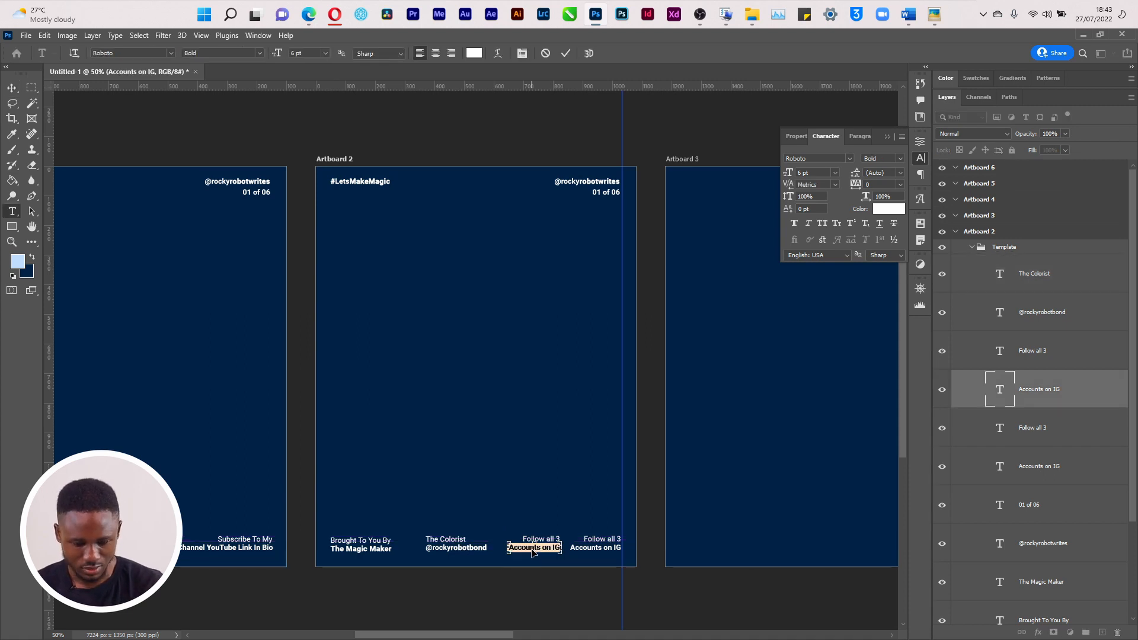
pyautogui.hotkey('ctrl', 'v')
pyautogui.moveTo(550, 548); pyautogui.dragTo(593, 546)
pyautogui.click(599, 554)
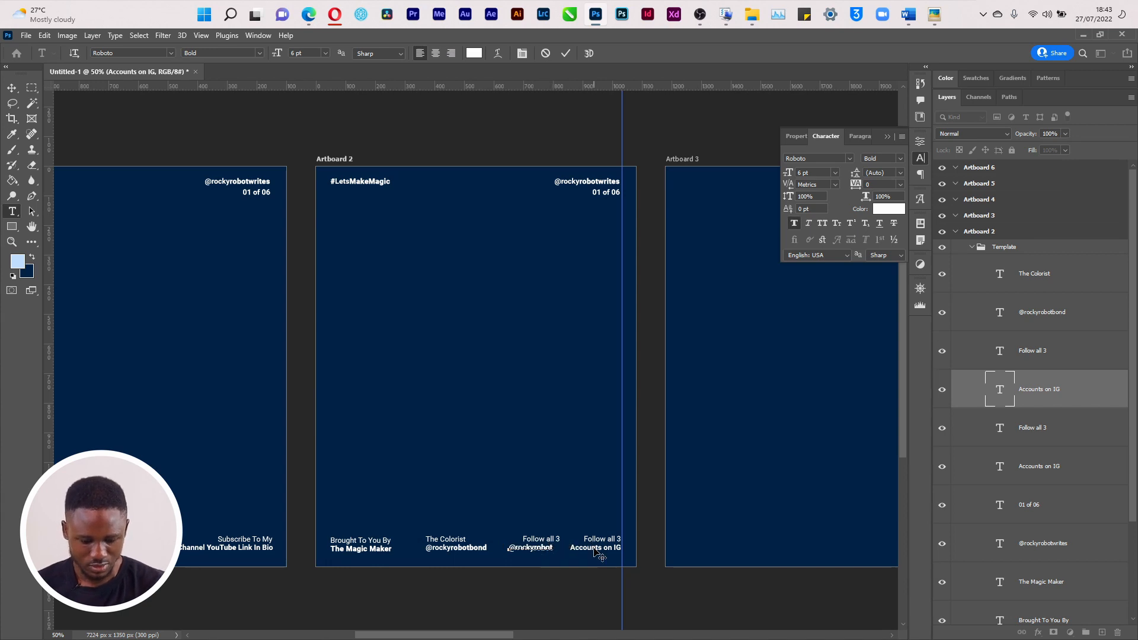
pyautogui.write('designs')
pyautogui.hotkey('ctrl', 'Return')
pyautogui.press('v')
pyautogui.moveTo(555, 551); pyautogui.dragTo(531, 550)
# Shift the colorist credit pair and the 'Follow all 3' label further left
pyautogui.click(456, 554)
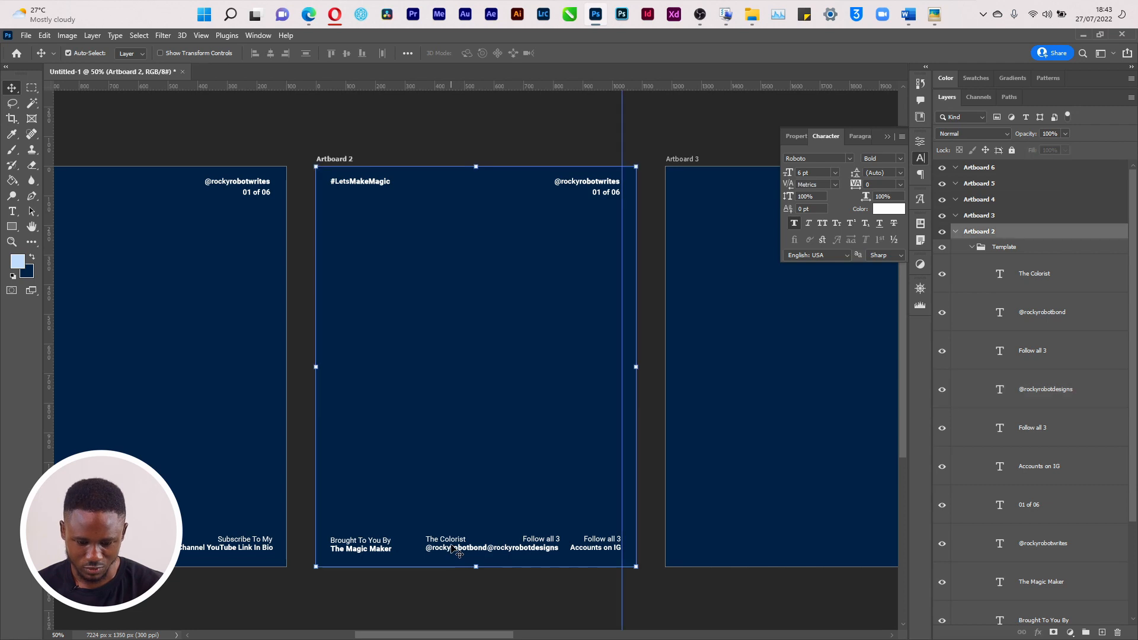
pyautogui.click(455, 551)
pyautogui.keyDown('shift'); pyautogui.click(457, 541); pyautogui.keyUp('shift')
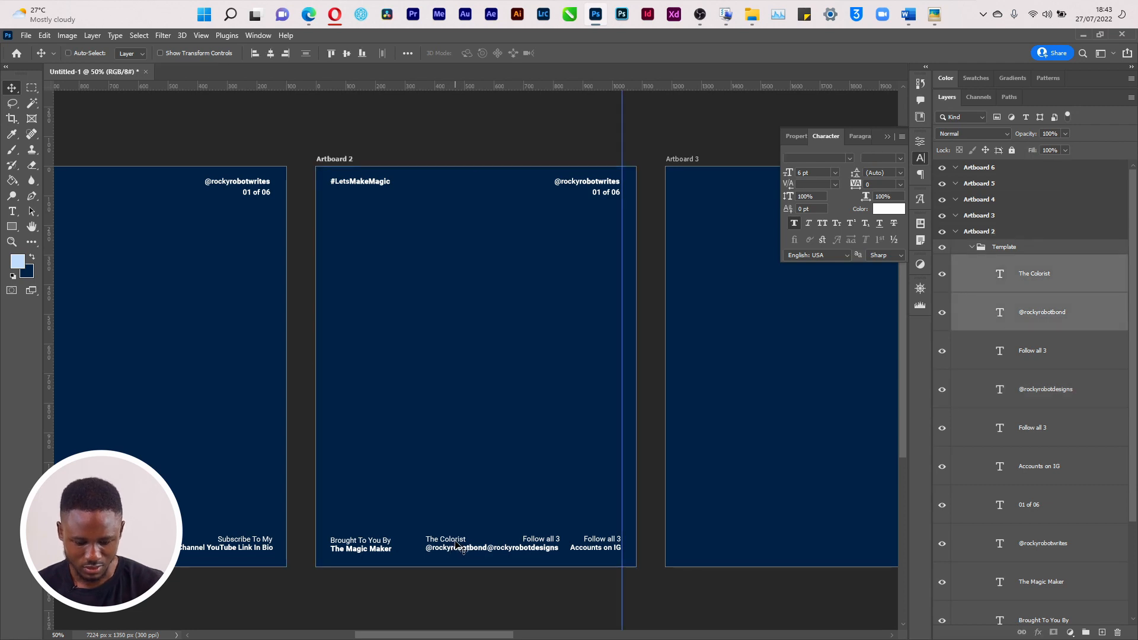
pyautogui.hotkey('ctrl', 't')
pyautogui.moveTo(446, 547); pyautogui.dragTo(426, 544)
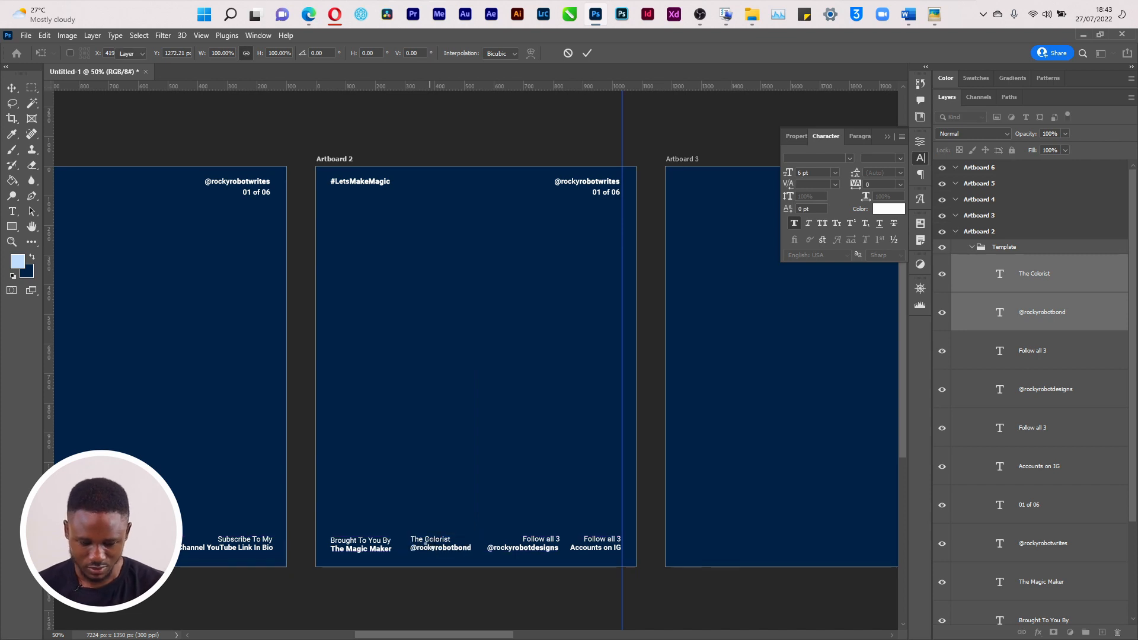
pyautogui.moveTo(551, 539); pyautogui.dragTo(516, 542)
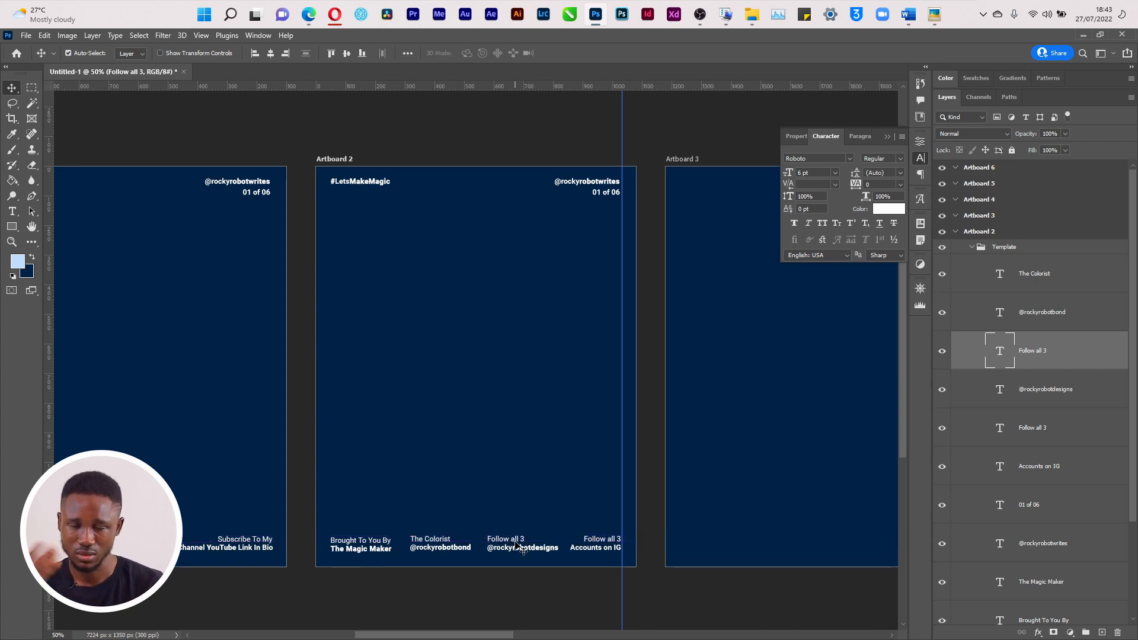
# Change the middle 'Follow all 3' label to 'The Visual Designer'
pyautogui.press('t')
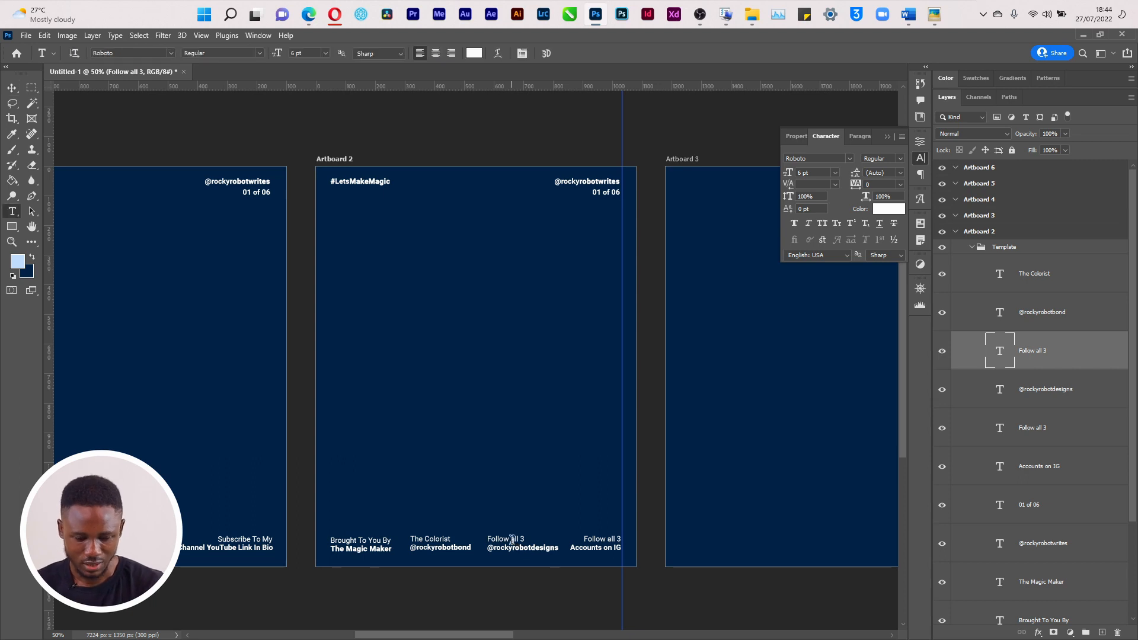
pyautogui.tripleClick(511, 539)
pyautogui.write('The')
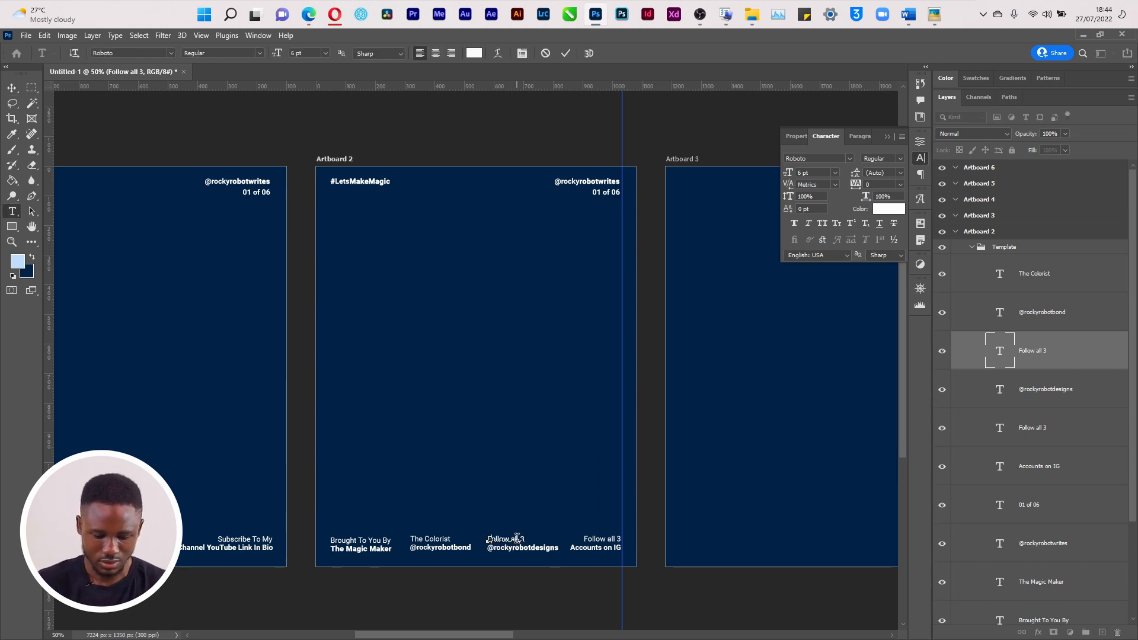
pyautogui.write(' Visual')
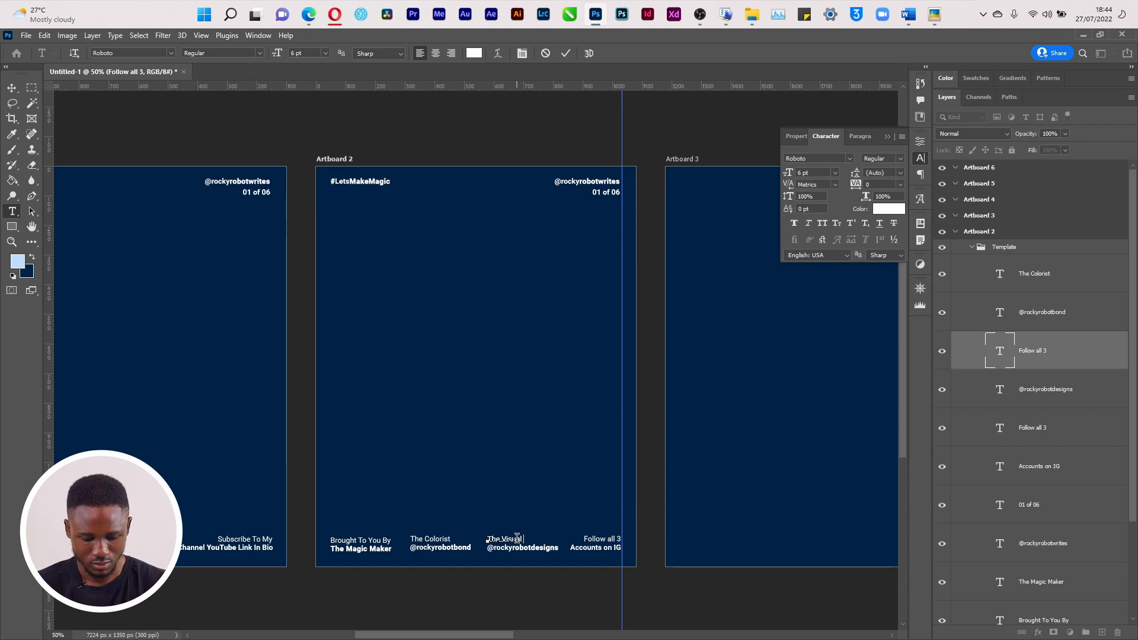
pyautogui.write(' Designer')
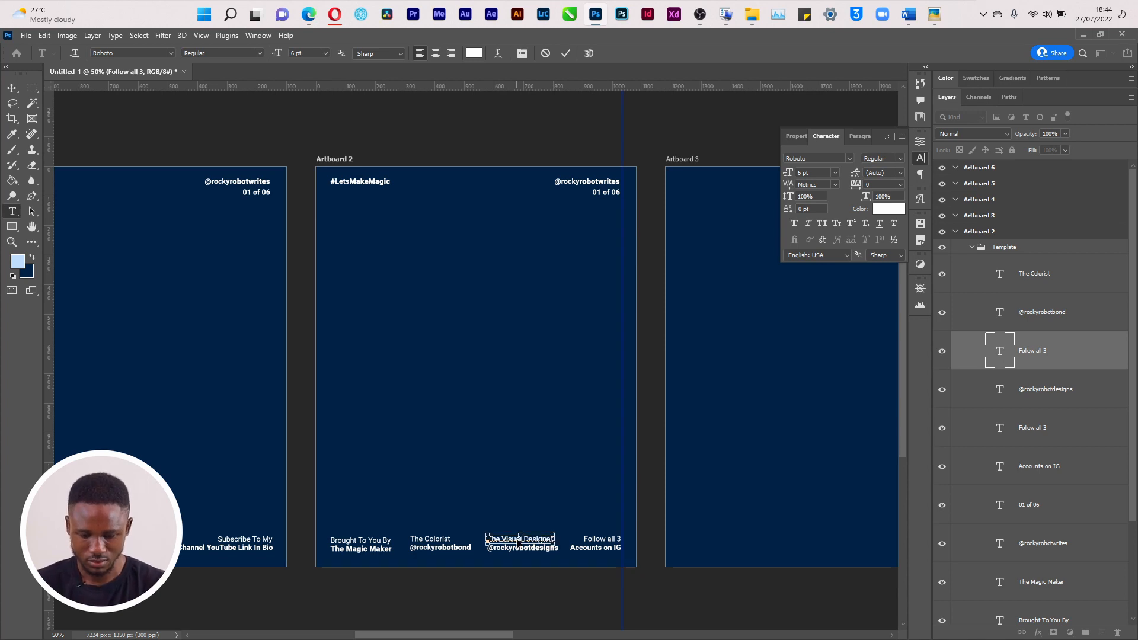
pyautogui.press('Escape')
pyautogui.press('v')
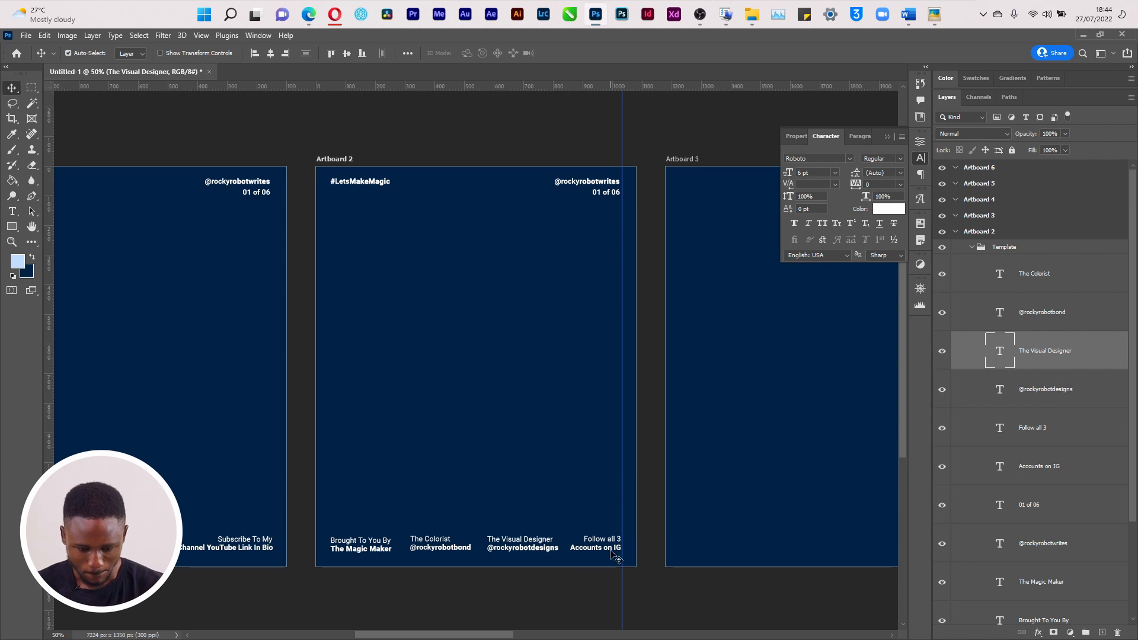
# Check the 'Brought To You By' text's alignment against the grid, nudging it up and back down
pyautogui.hotkey('ctrl', "'")
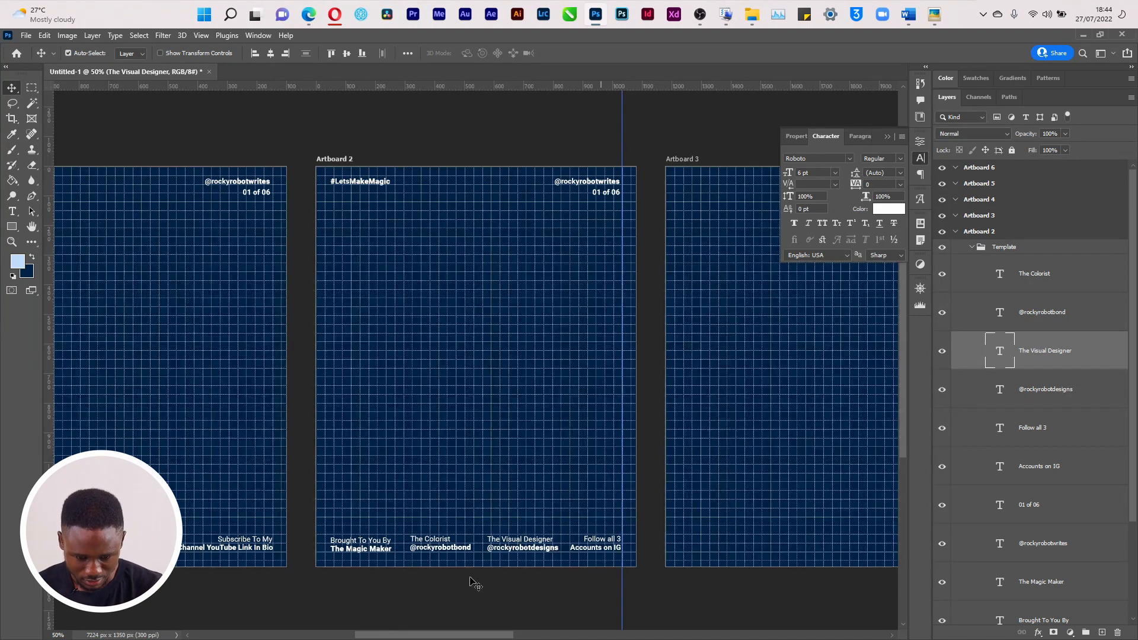
pyautogui.click(373, 544)
pyautogui.press('Up')
pyautogui.press('Up')
pyautogui.press('Up')
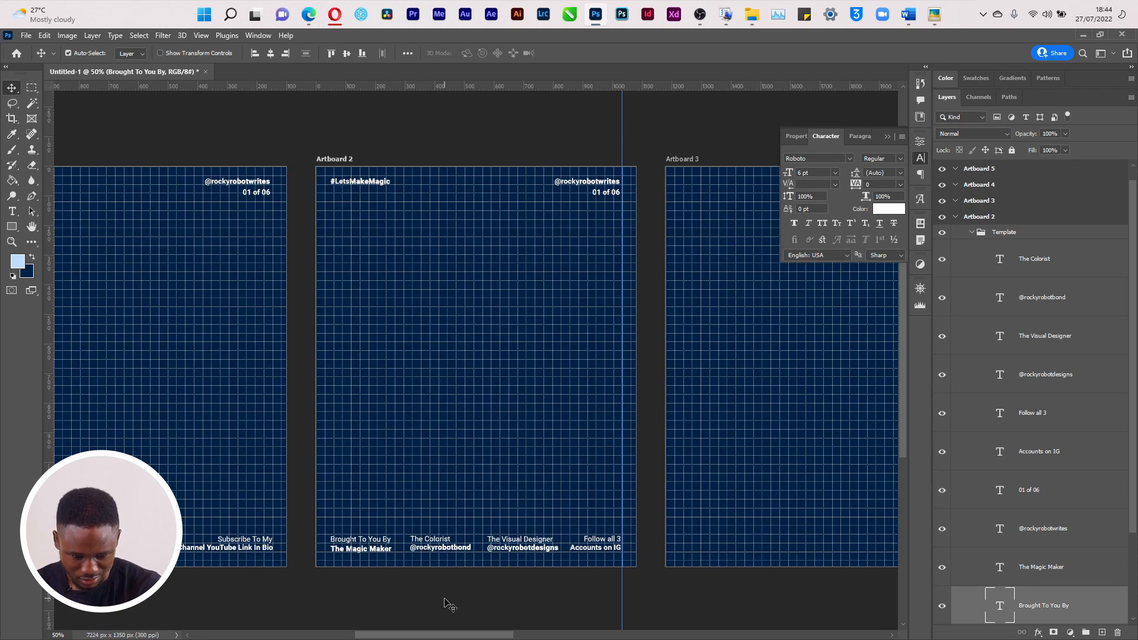
pyautogui.press('Down')
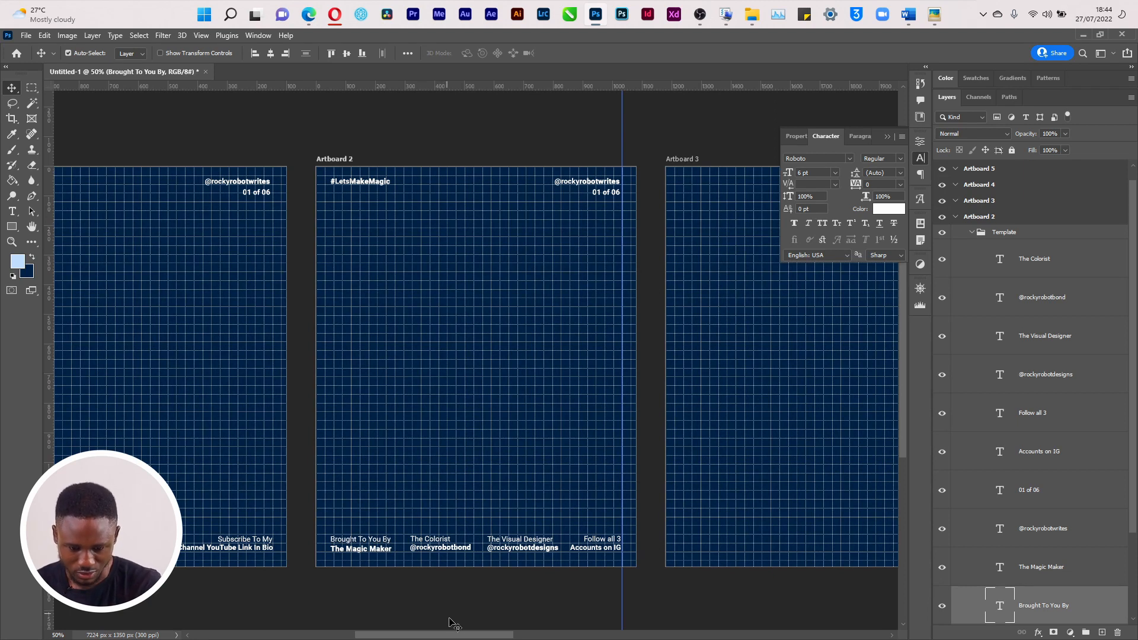
pyautogui.hotkey('ctrl', "'")
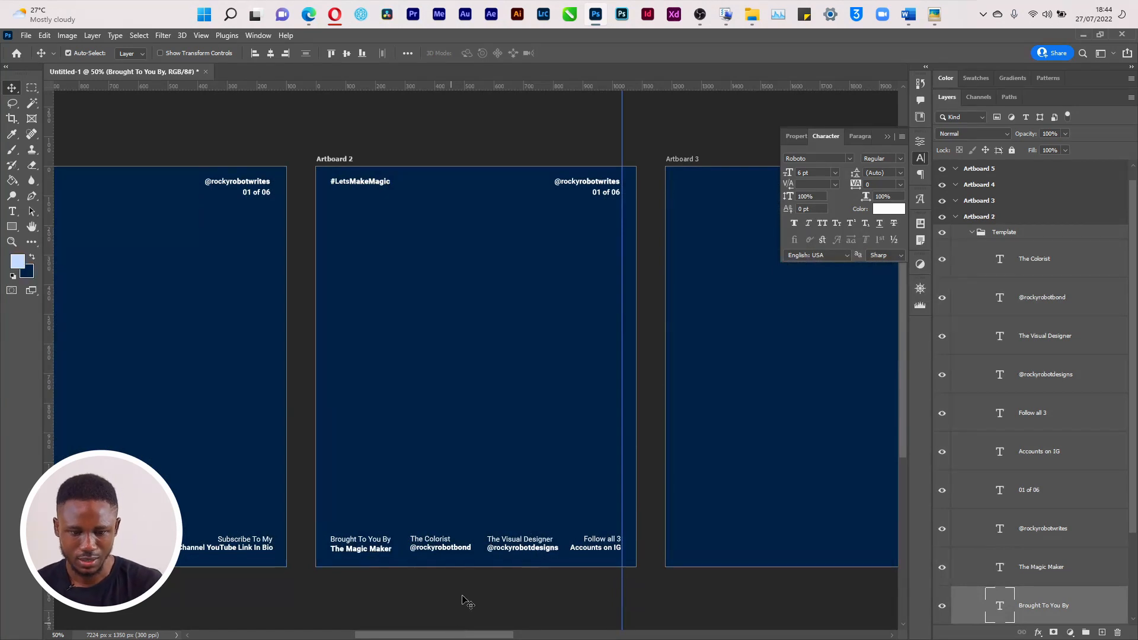
# Compare the footer with the finished reference slide, then close the preview
pyautogui.hotkey('alt', 'Tab')
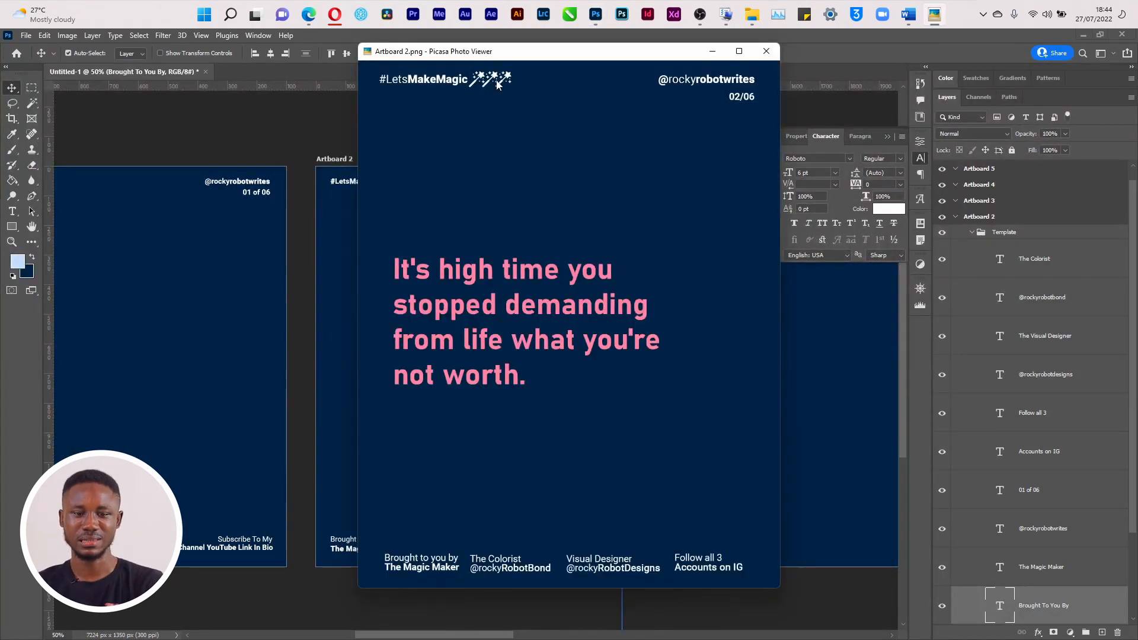
pyautogui.click(761, 58)
pyautogui.moveTo(486, 634); pyautogui.dragTo(429, 622)
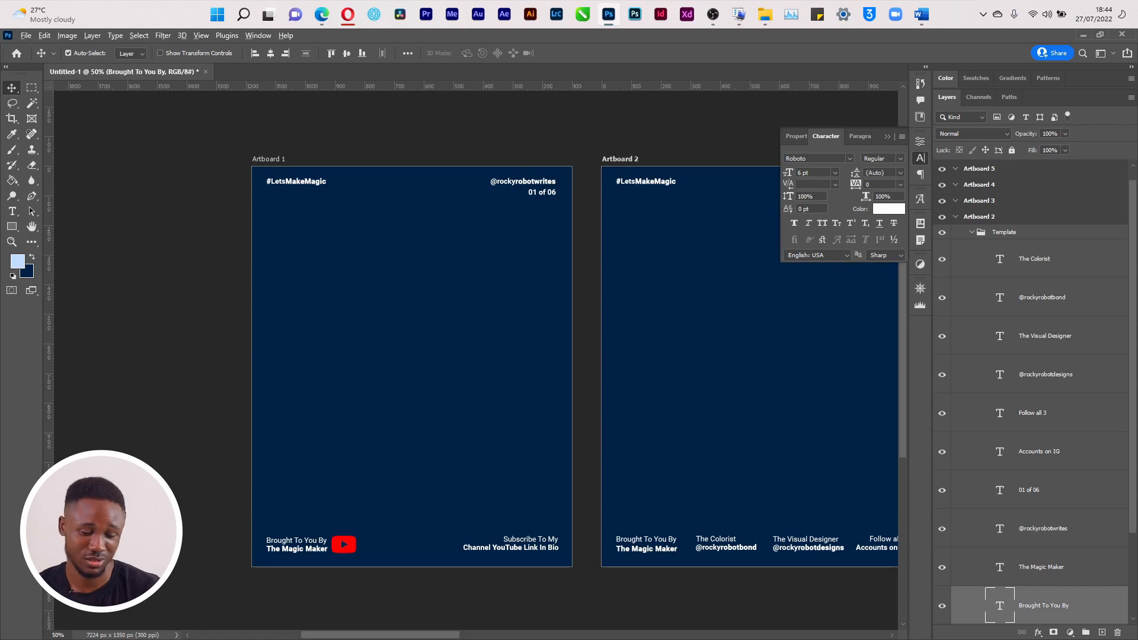
pyautogui.hotkey('alt', 'Tab')
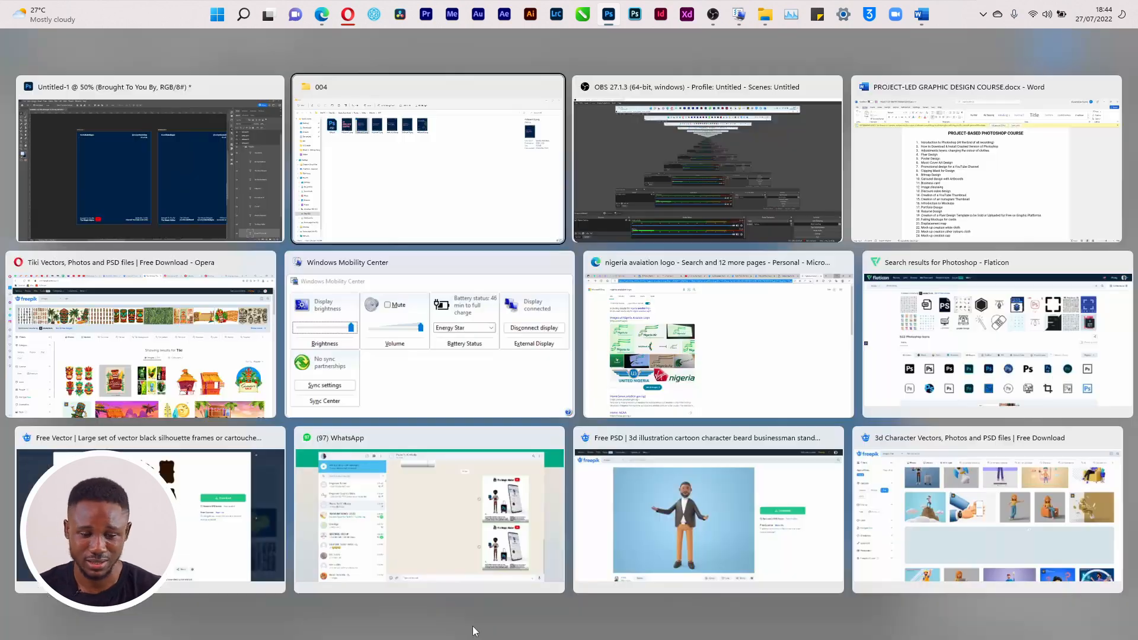
# Open Flaticon from the browser and search for 'wand' icons
pyautogui.click(185, 371)
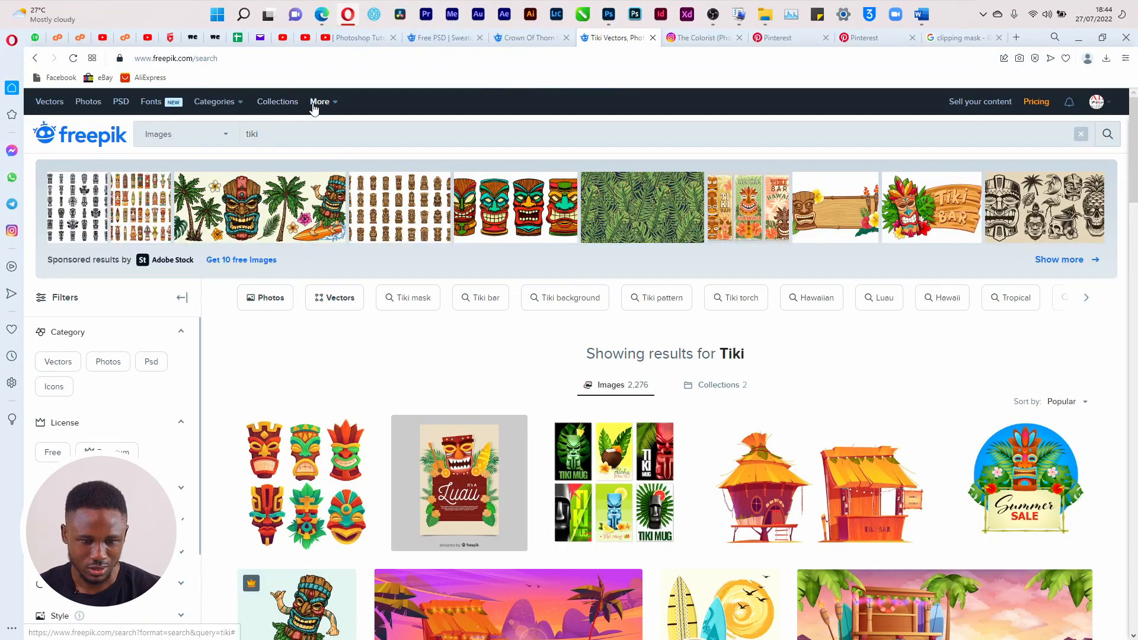
pyautogui.moveTo(314, 108)
pyautogui.click(346, 169)
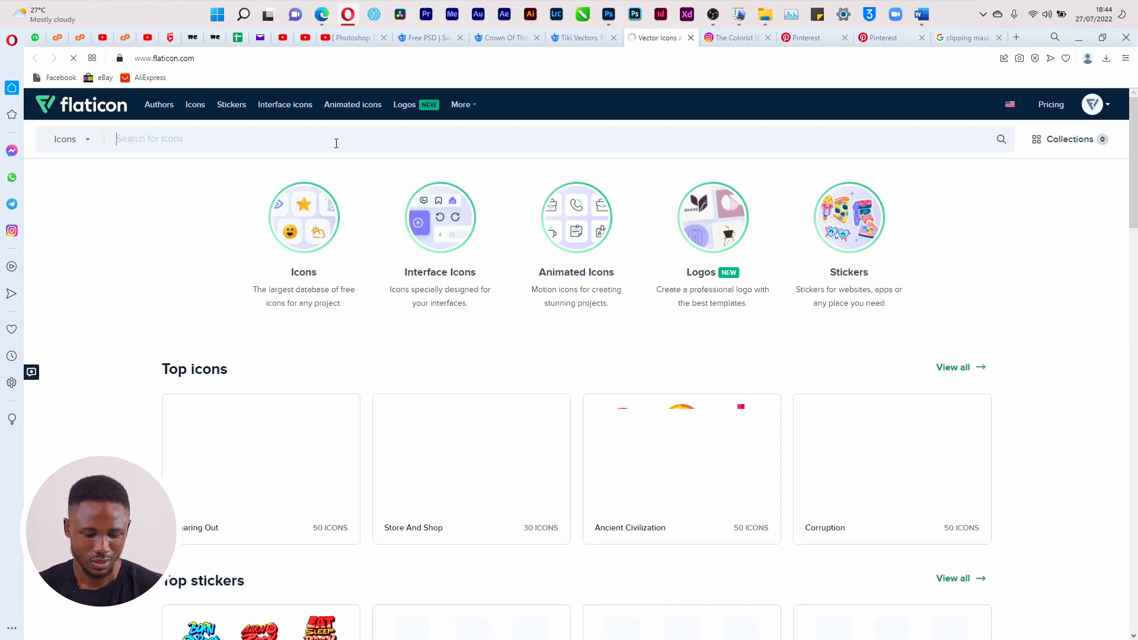
pyautogui.write('wand')
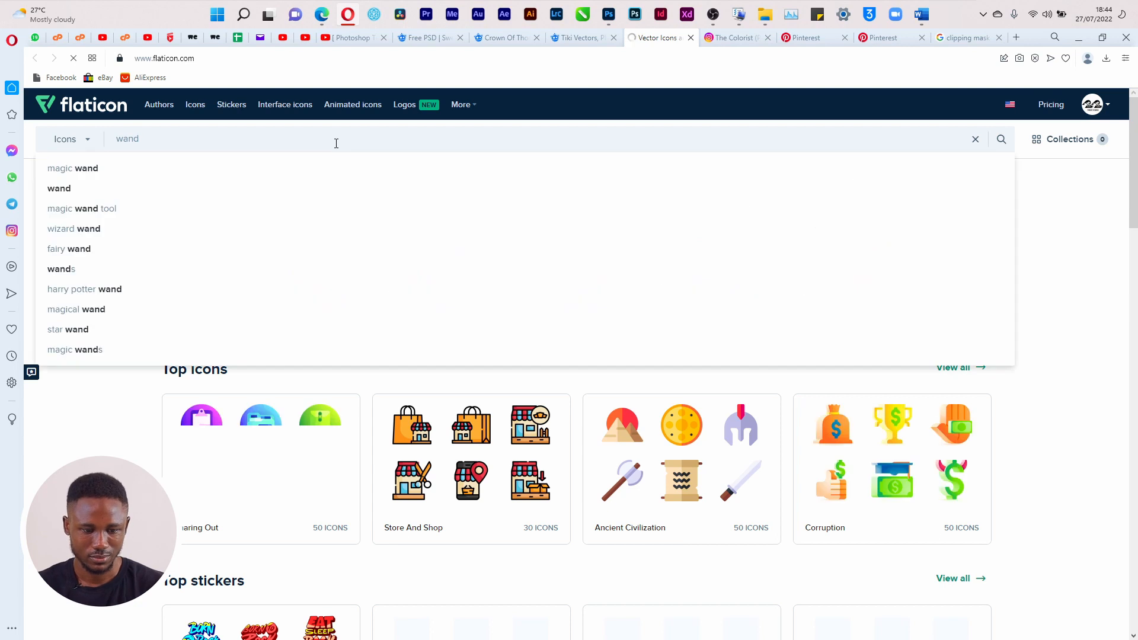
pyautogui.press('Return')
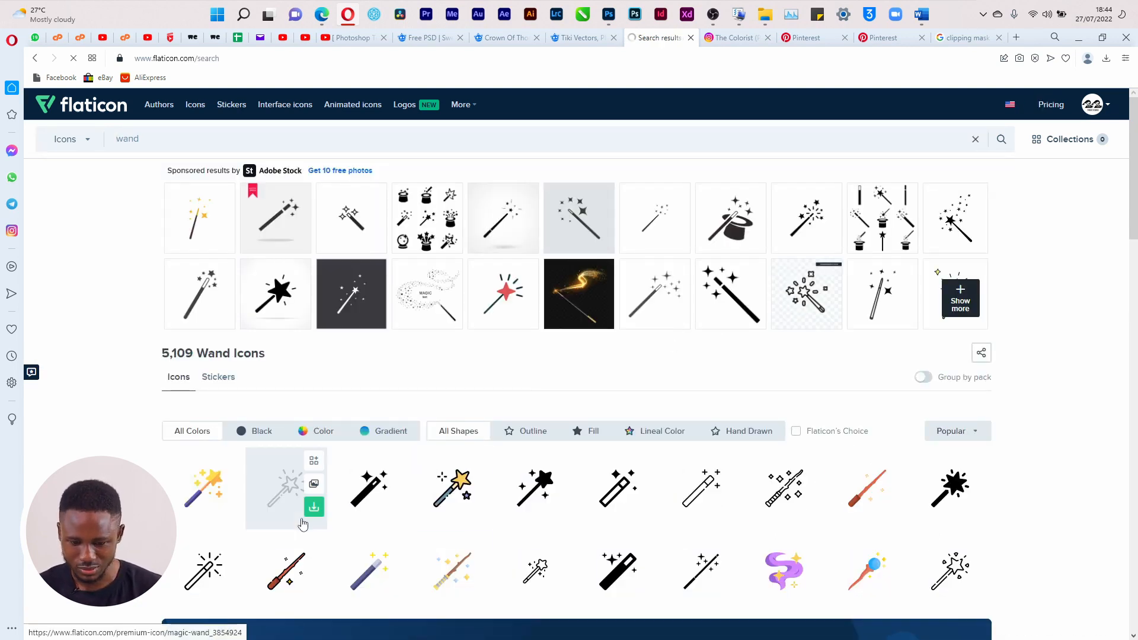
# Open the download options for the black magic wand icon
pyautogui.click(561, 509)
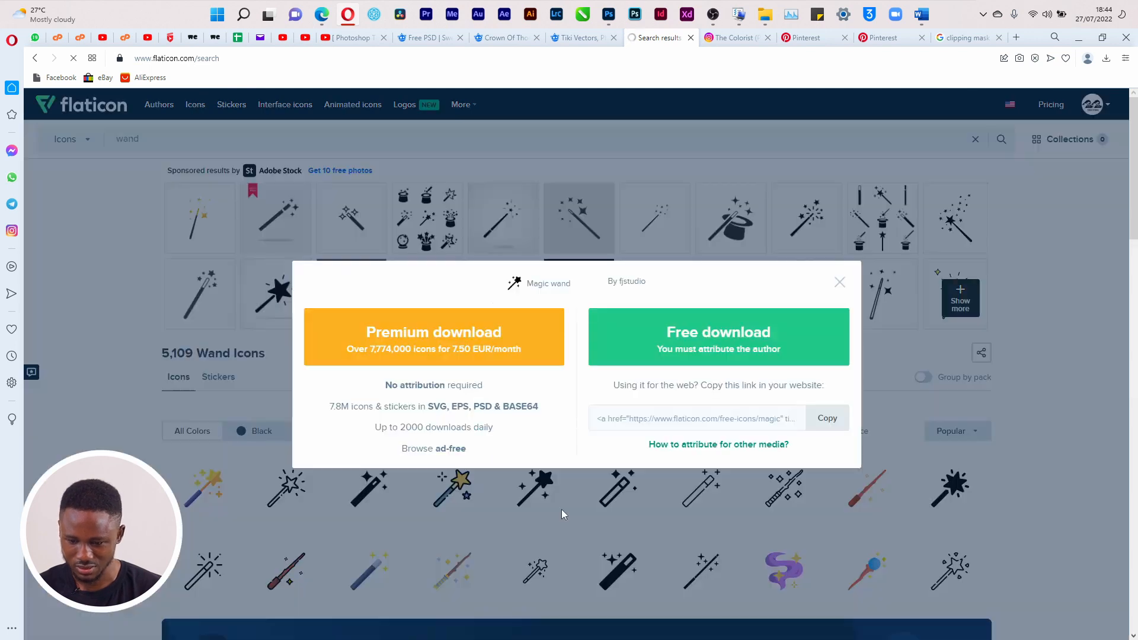
pyautogui.click(947, 483)
pyautogui.click(976, 509)
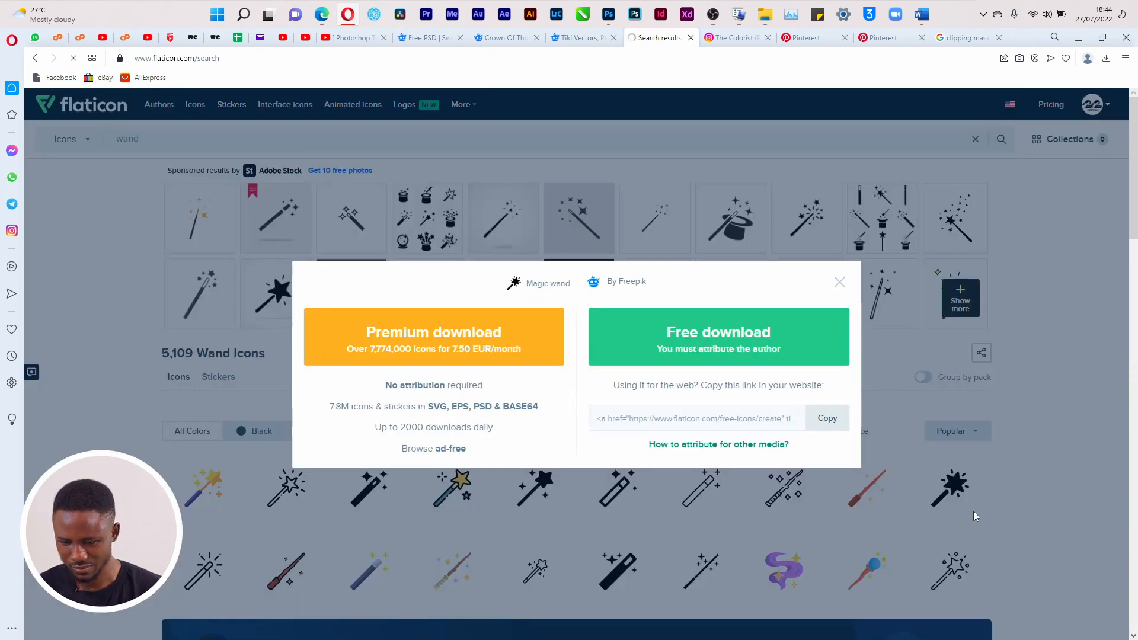
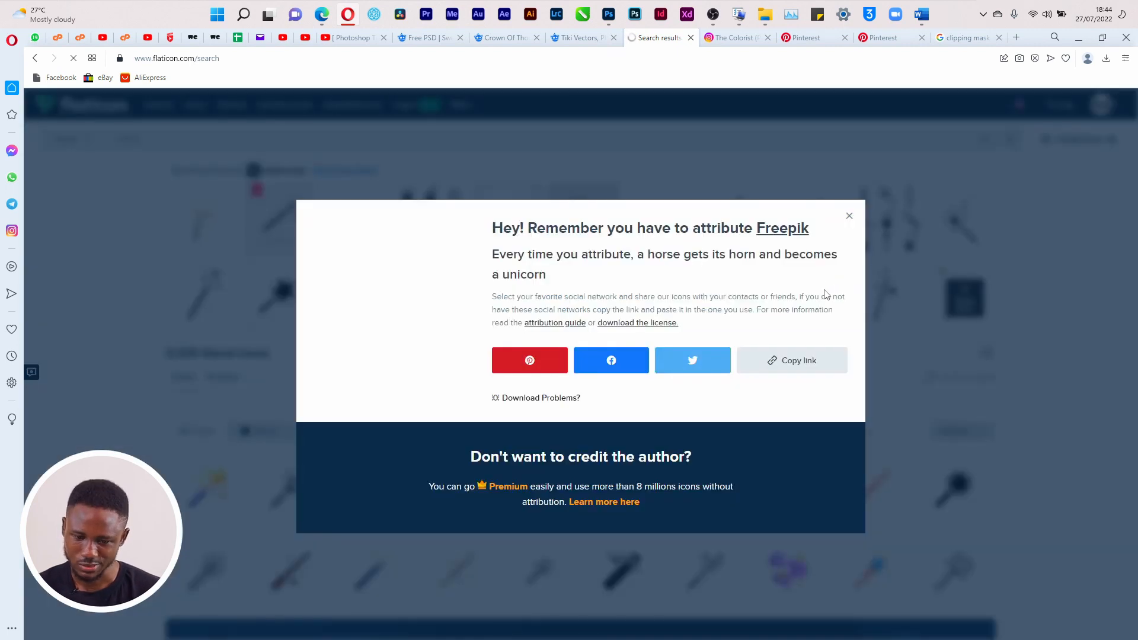
# Download the magic wand icon as magic-wand.png and show it in its folder
pyautogui.click(1109, 108)
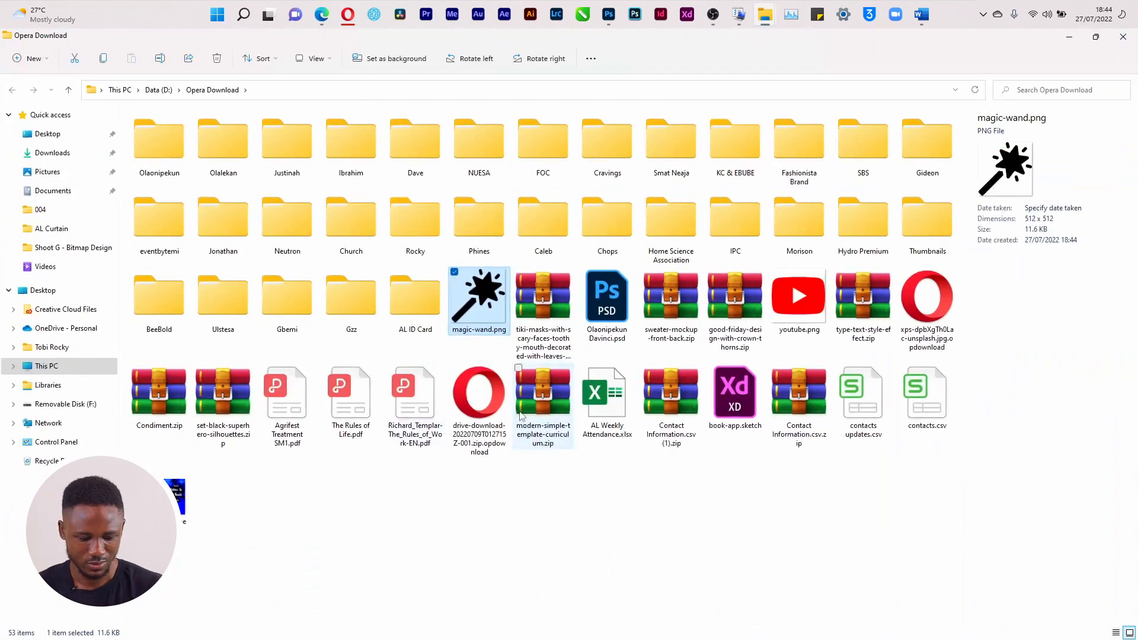
# Go to the Shoot (Do not Delete Any File) folder in File Explorer
pyautogui.click(73, 247)
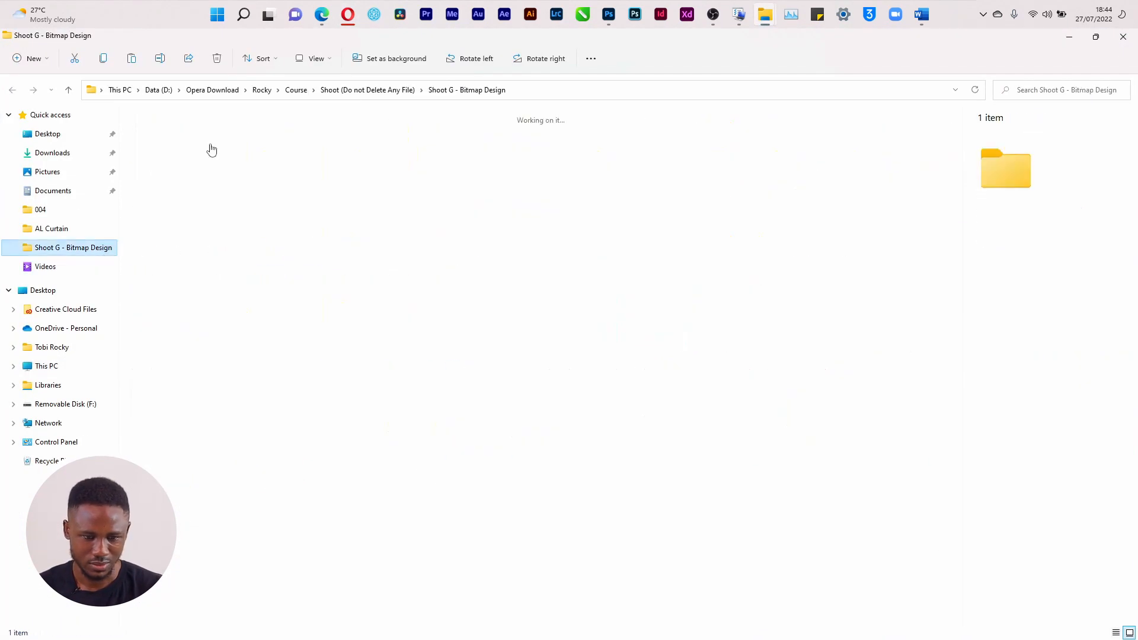
pyautogui.click(357, 95)
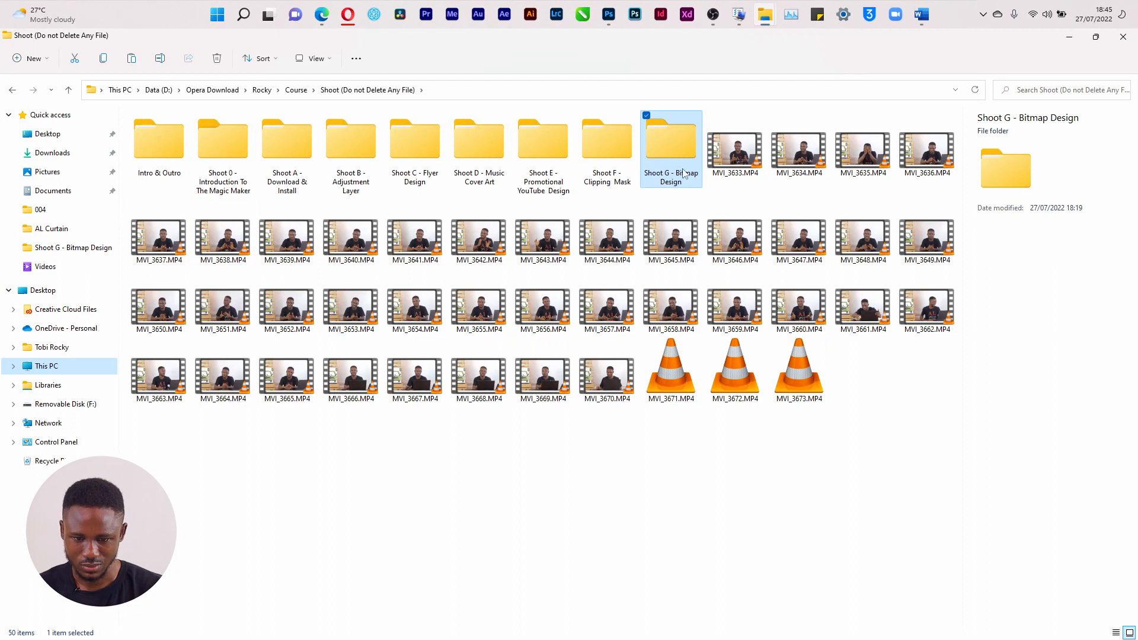
pyautogui.click(615, 451)
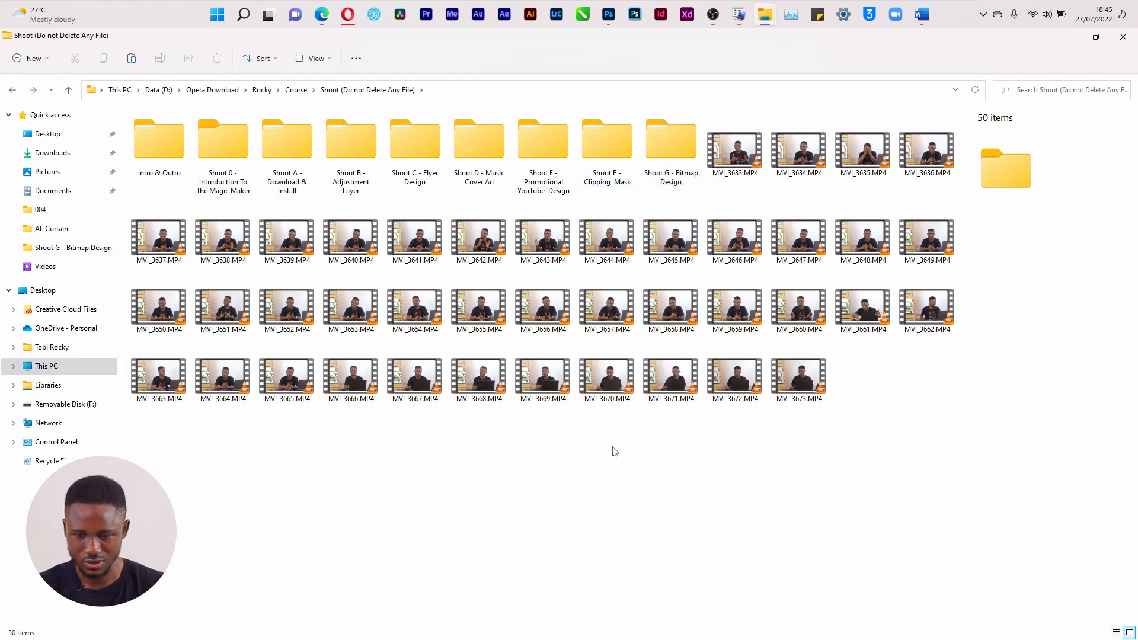
# Create a folder named 'Shoot H - Carousel Design' and paste magic-wand.png into it
pyautogui.hotkey('ctrl', 'shift', 'n')
pyautogui.write('Shoot')
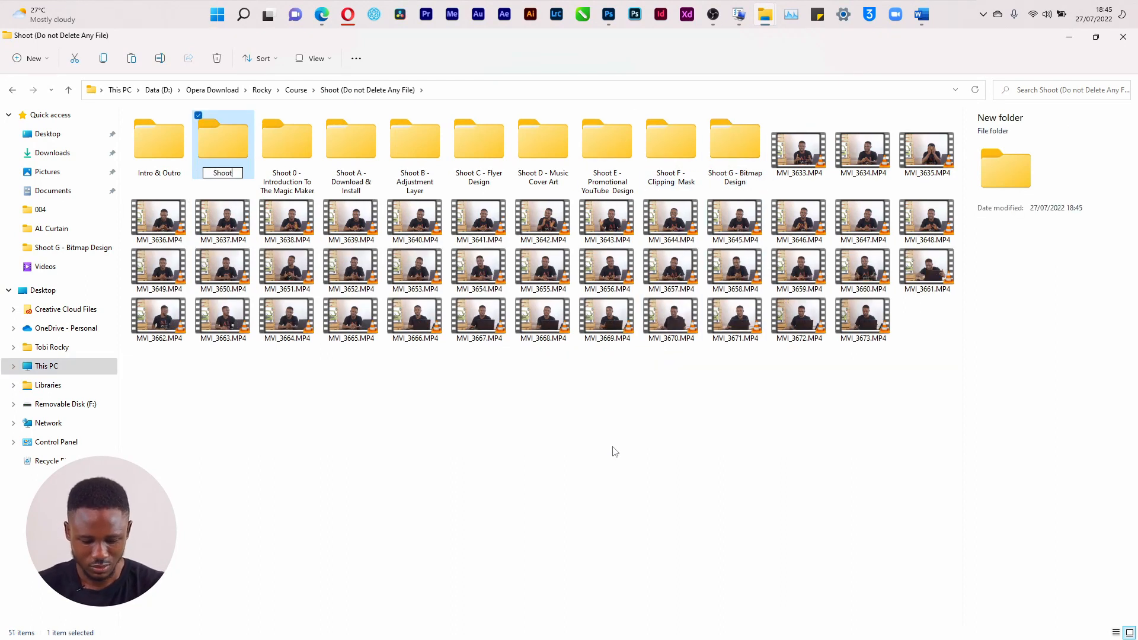
pyautogui.hotkey('ctrl', 'a')
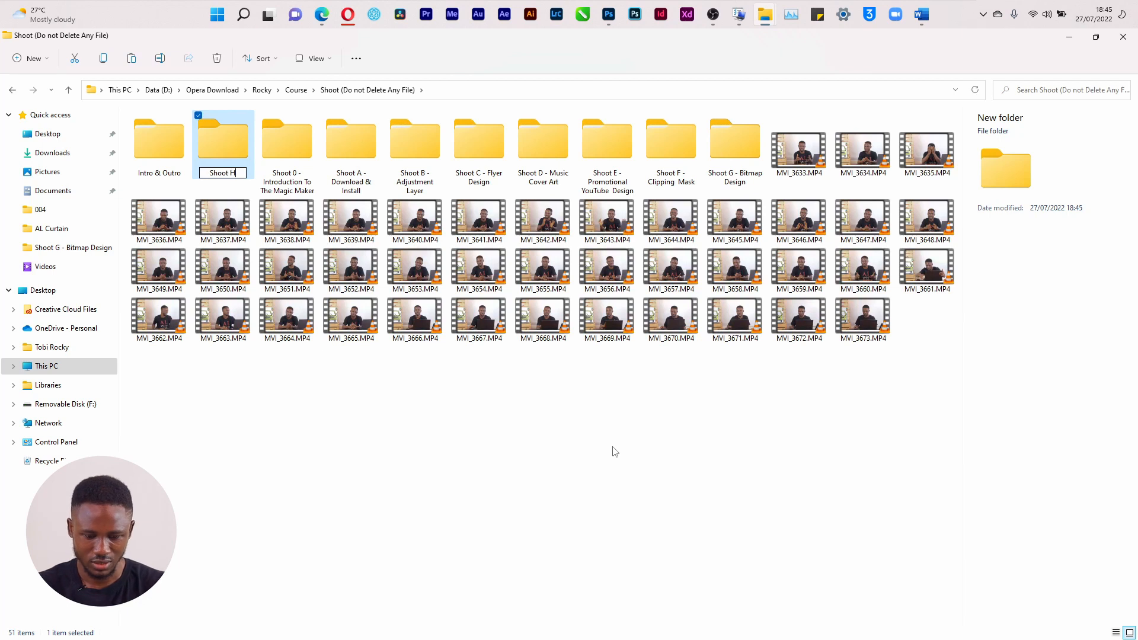
pyautogui.press('BackSpace')
pyautogui.write('Shoot H - Car')
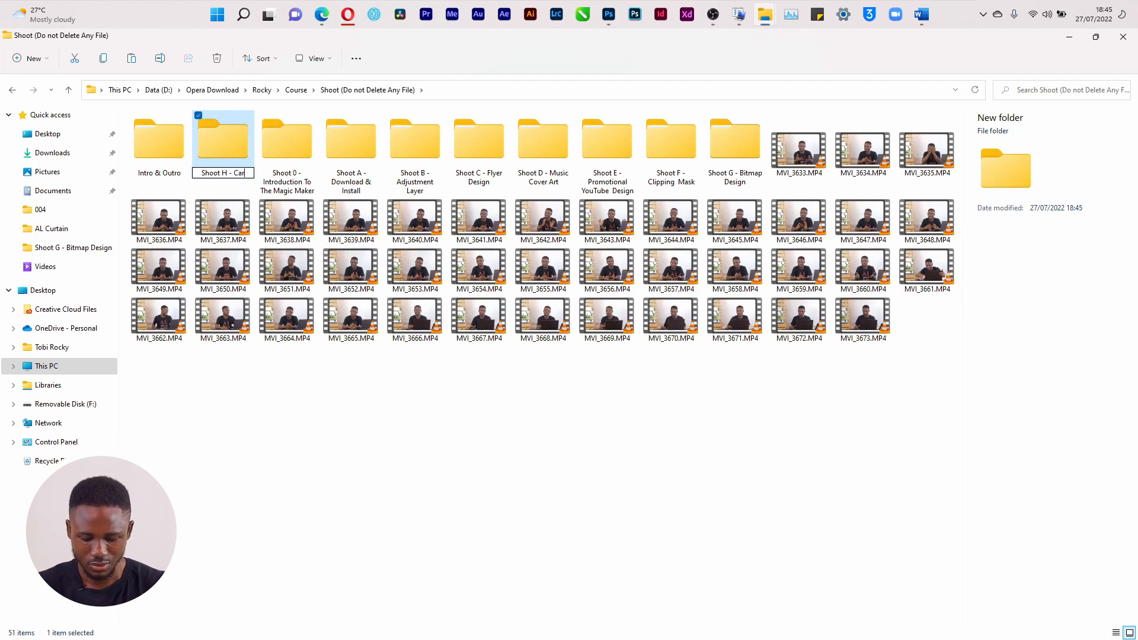
pyautogui.write('ousel Design')
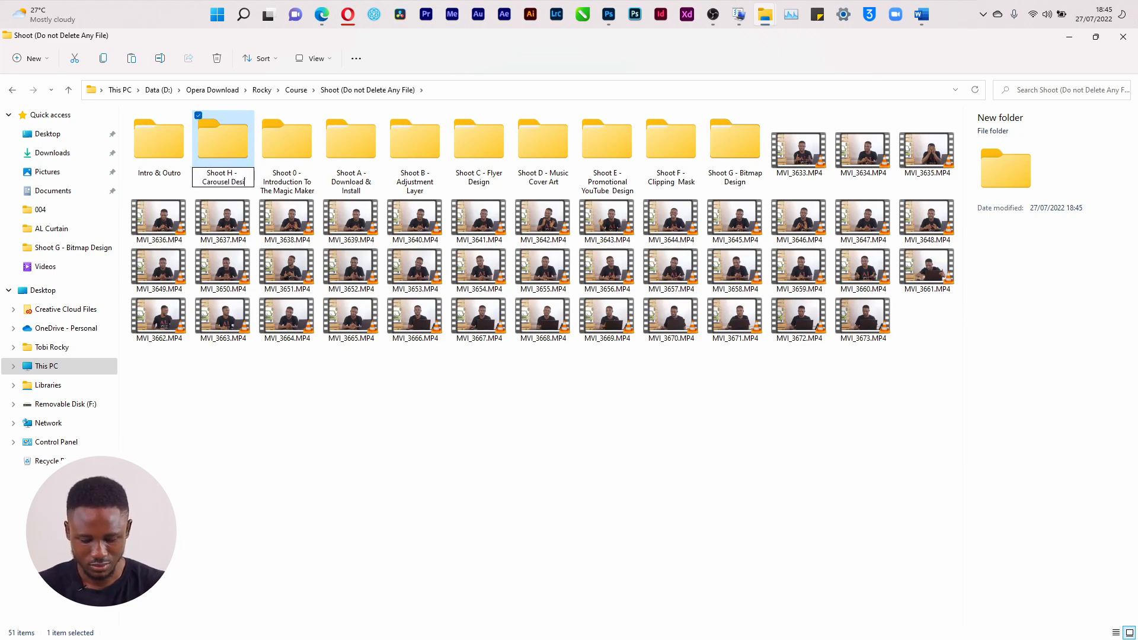
pyautogui.press('Return')
pyautogui.press('Return')
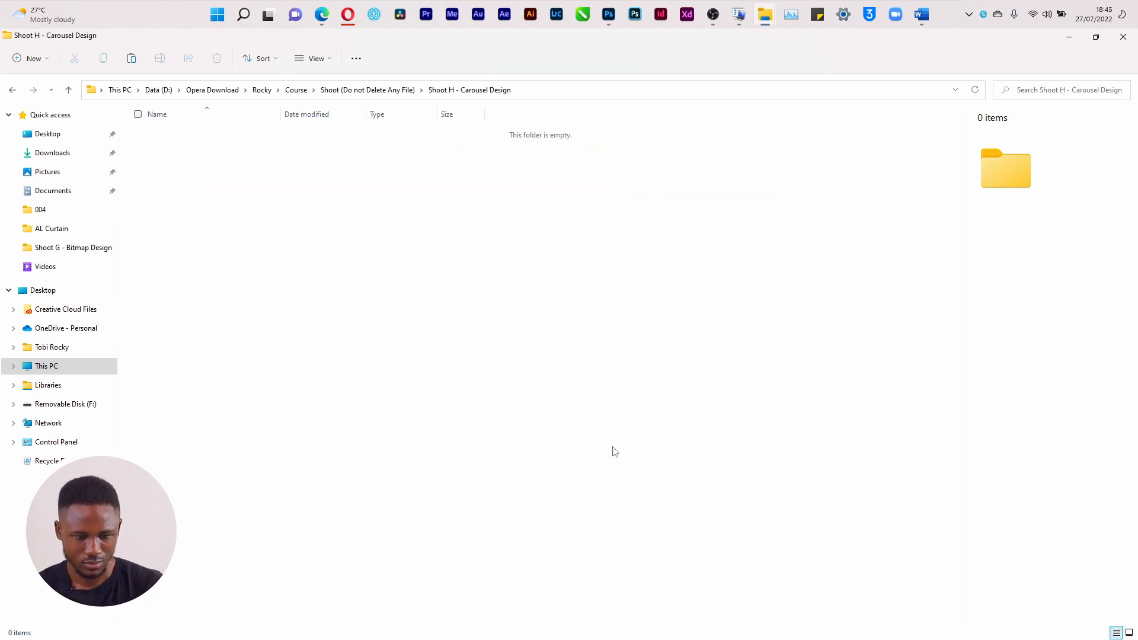
pyautogui.hotkey('ctrl', 'v')
# Scale the placed magic wand down to about 17% and move it toward the artboard top
pyautogui.hotkey('alt', 'Tab')
pyautogui.hotkey('alt', 'Tab')
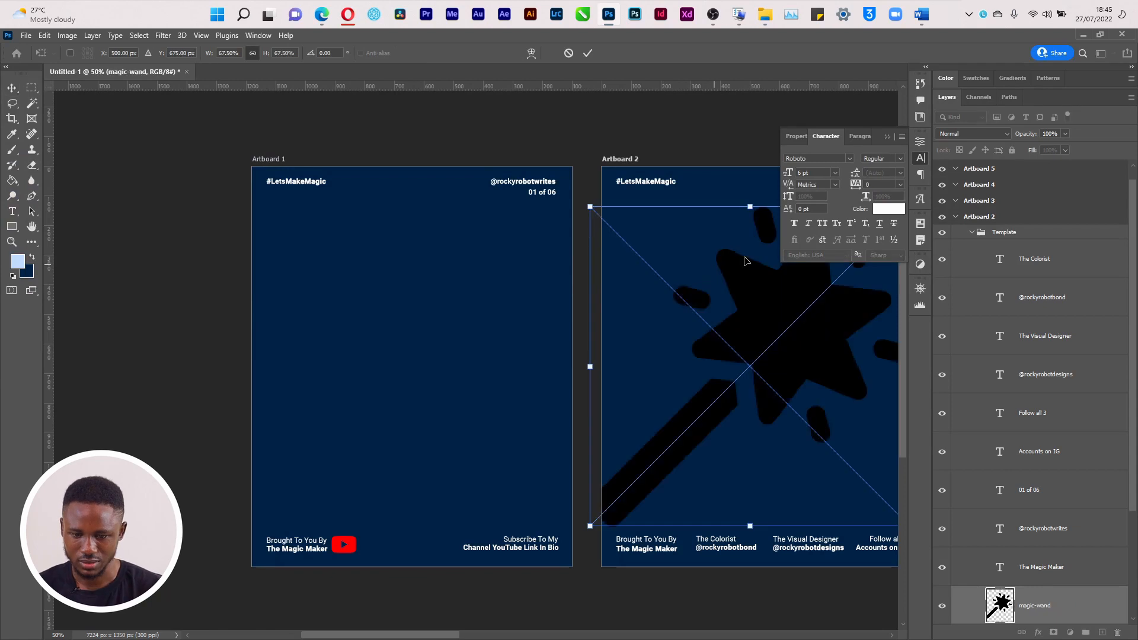
pyautogui.click(887, 137)
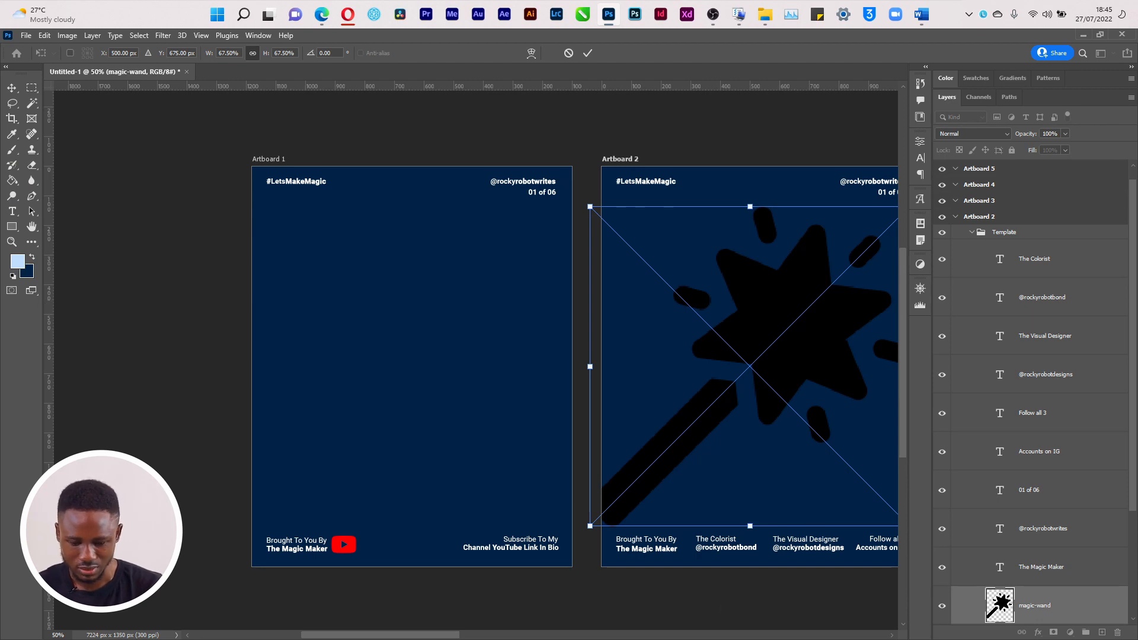
pyautogui.moveTo(450, 635); pyautogui.dragTo(493, 635)
pyautogui.moveTo(685, 207); pyautogui.dragTo(448, 420)
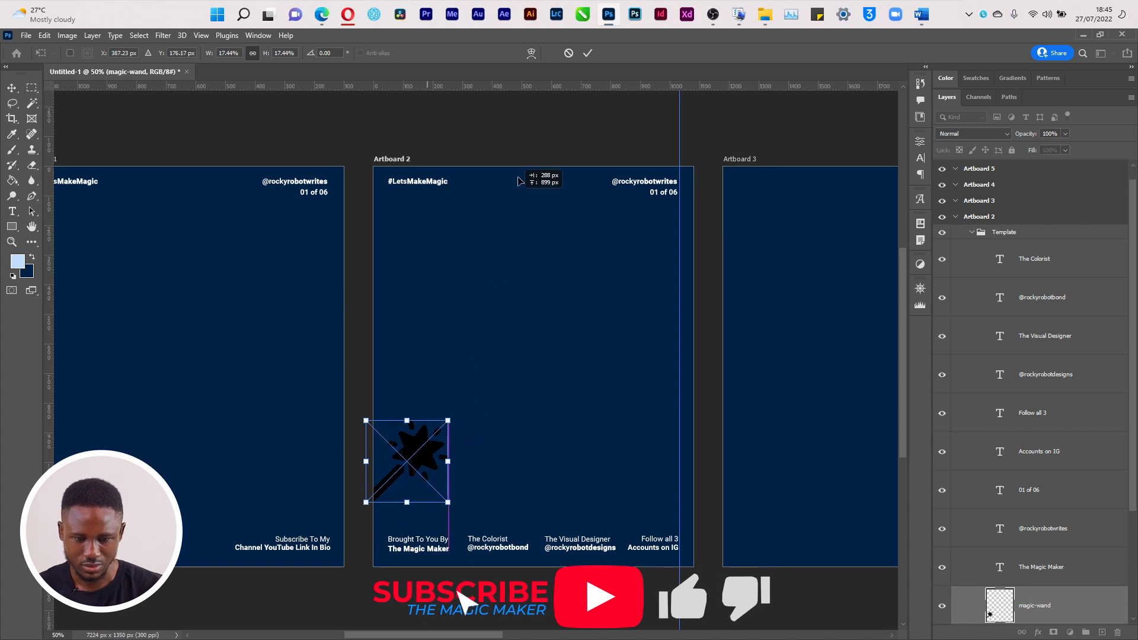
pyautogui.moveTo(517, 181); pyautogui.dragTo(517, 180)
# Shrink the wand to about 6% and place it right beside #LetsMakeMagic
pyautogui.hotkey('ctrl', '+')
pyautogui.hotkey('ctrl', '+')
pyautogui.hotkey('ctrl', '+')
pyautogui.hotkey('ctrl', '+')
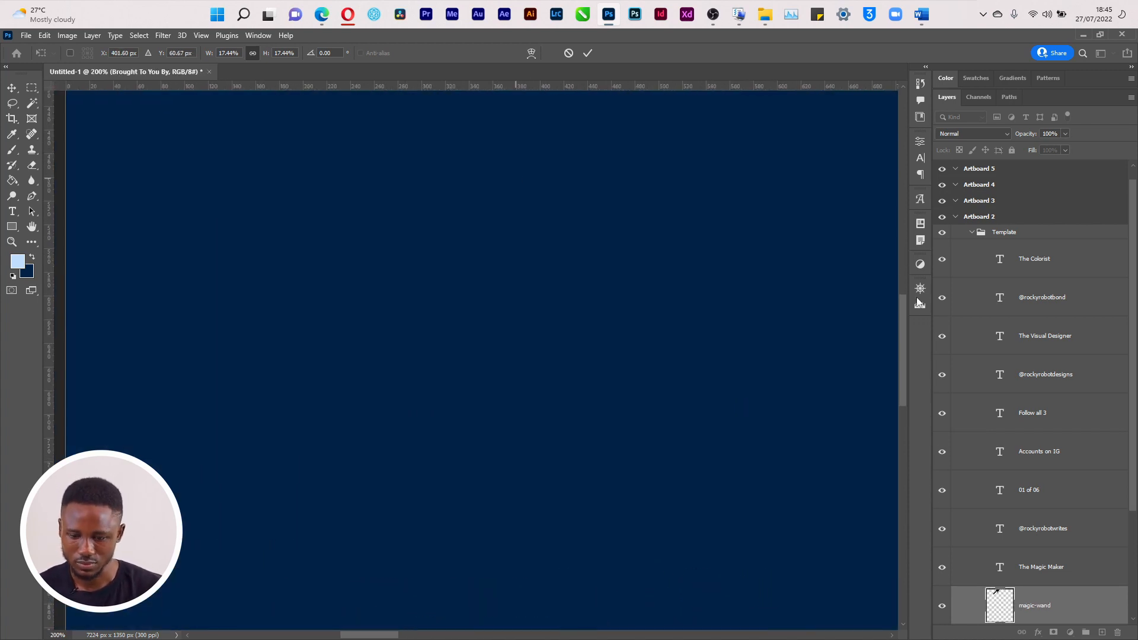
pyautogui.moveTo(904, 325); pyautogui.dragTo(906, 177)
pyautogui.moveTo(701, 192); pyautogui.dragTo(497, 405)
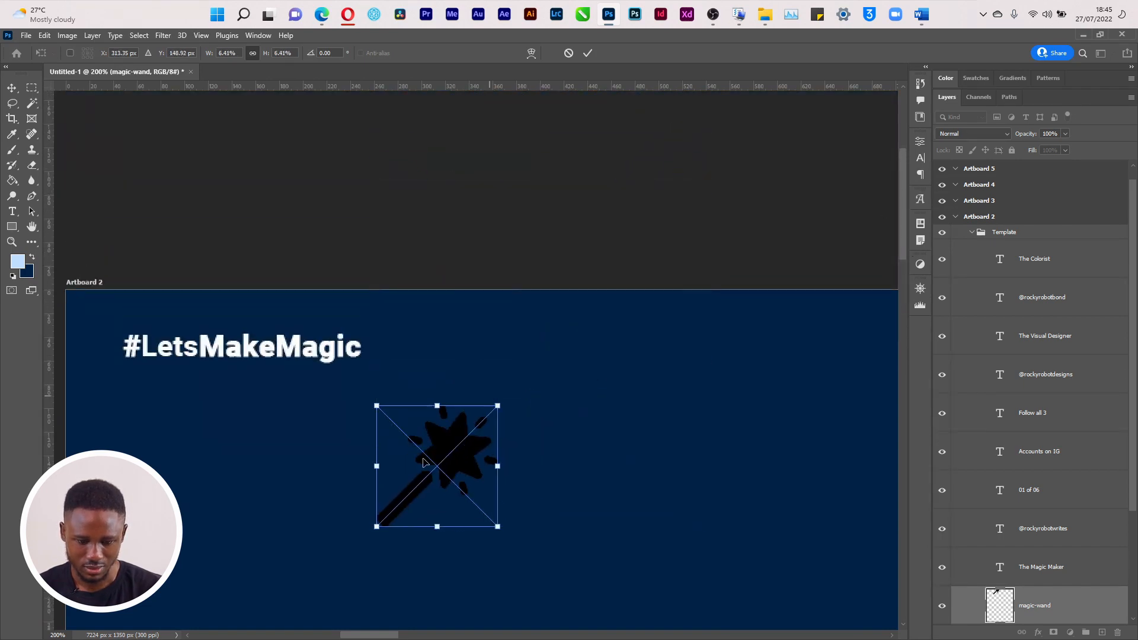
pyautogui.moveTo(461, 518); pyautogui.dragTo(426, 367)
pyautogui.press('Return')
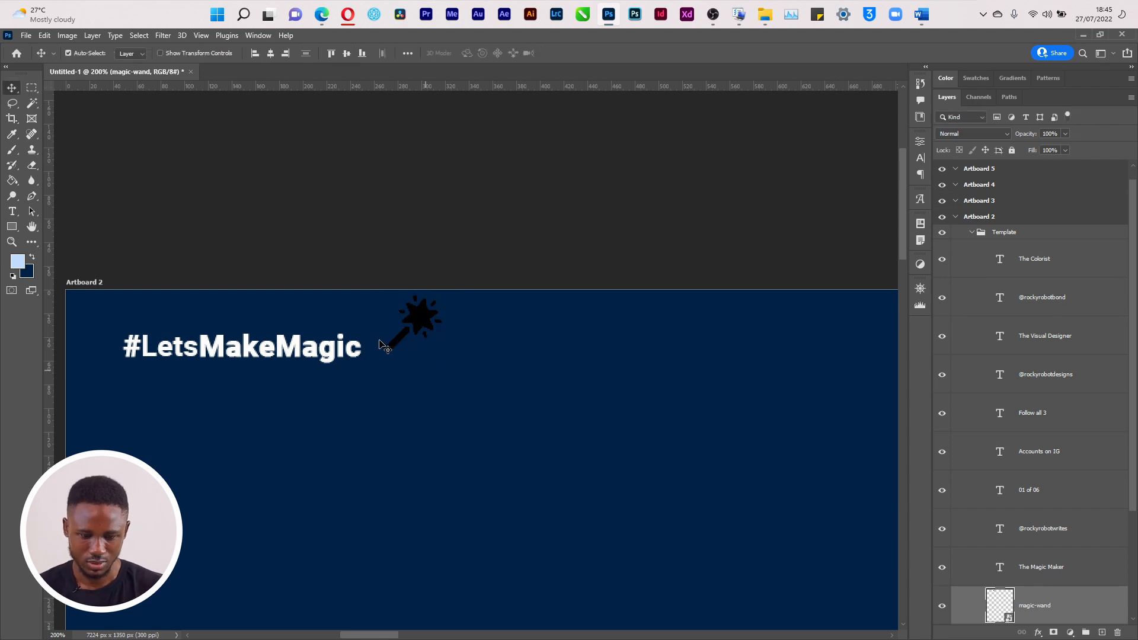
pyautogui.moveTo(423, 323); pyautogui.dragTo(406, 347)
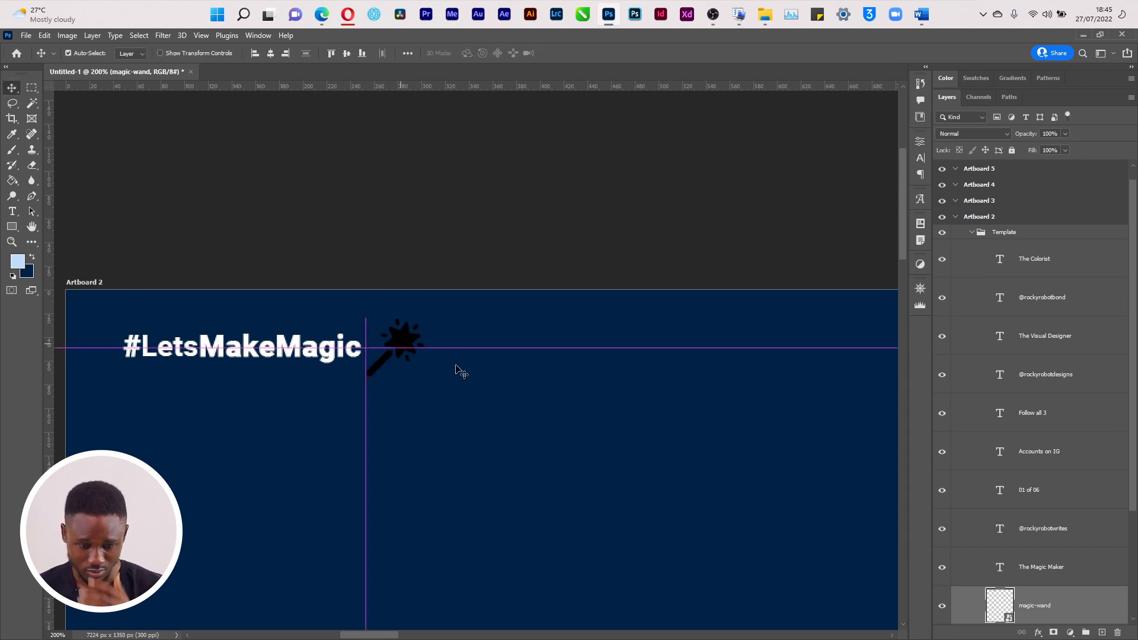
pyautogui.click(1038, 633)
# Give the wand a white (#ffffff) Color Overlay layer style
pyautogui.press('Escape')
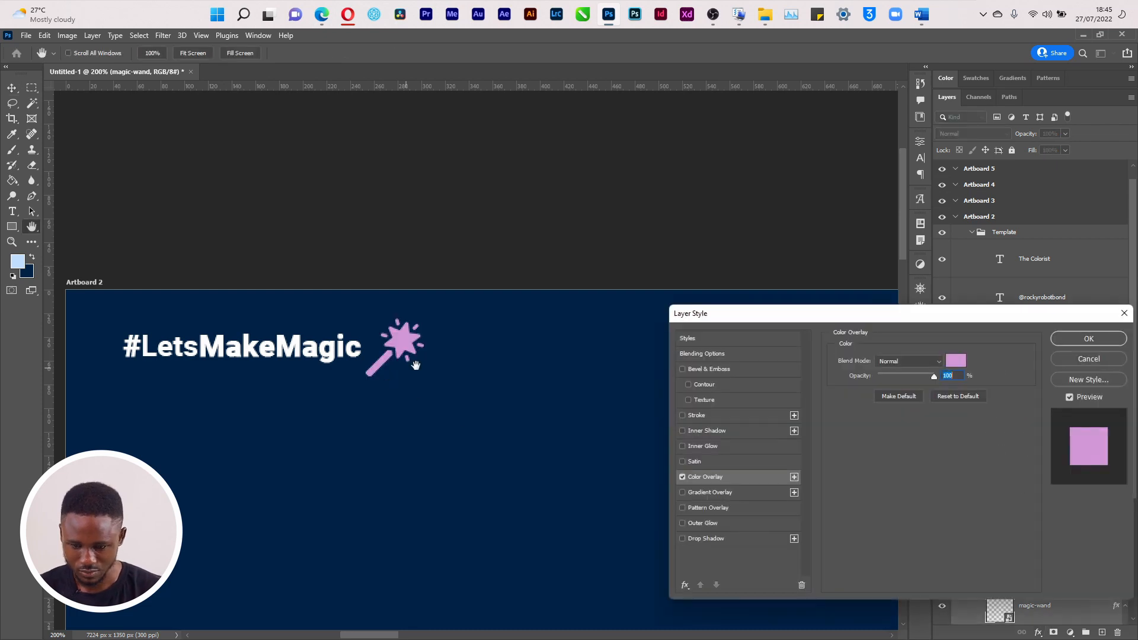
pyautogui.click(954, 360)
pyautogui.write('ffffff')
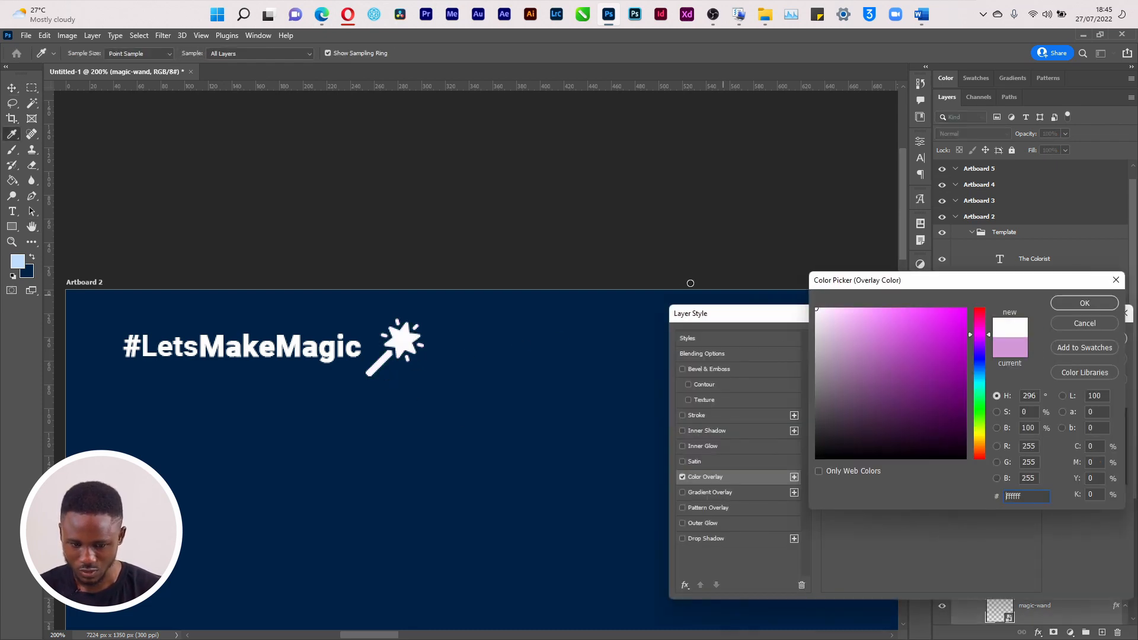
pyautogui.click(1074, 302)
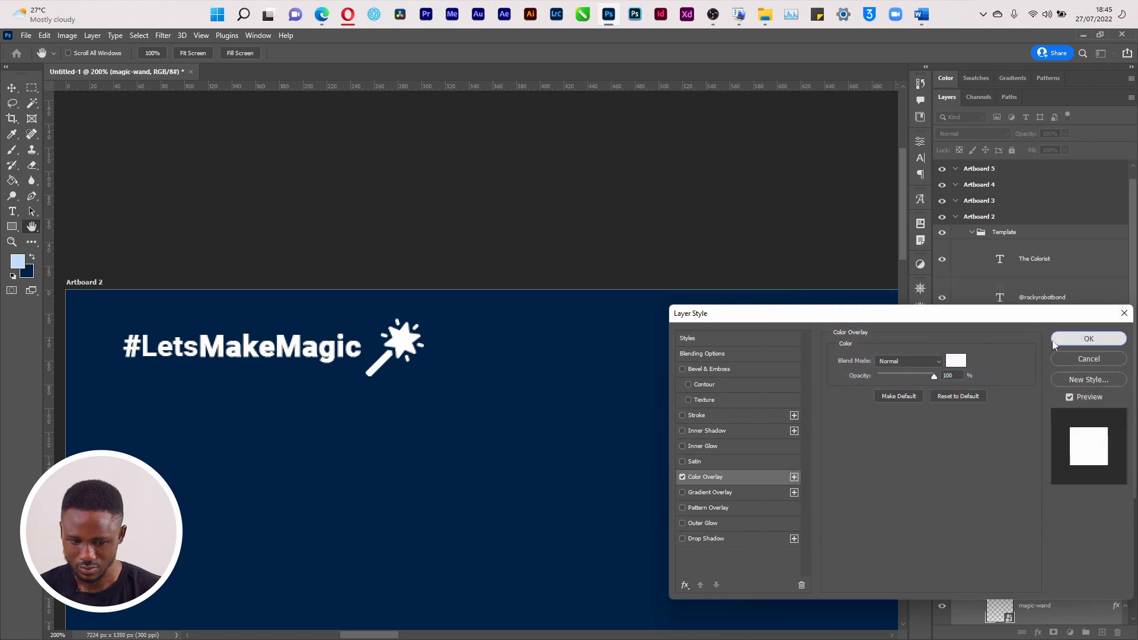
pyautogui.click(1084, 335)
# Duplicate the white wand twice to its right, making three wands after the headline
pyautogui.moveTo(404, 358); pyautogui.dragTo(524, 351)
pyautogui.press('ctrl')
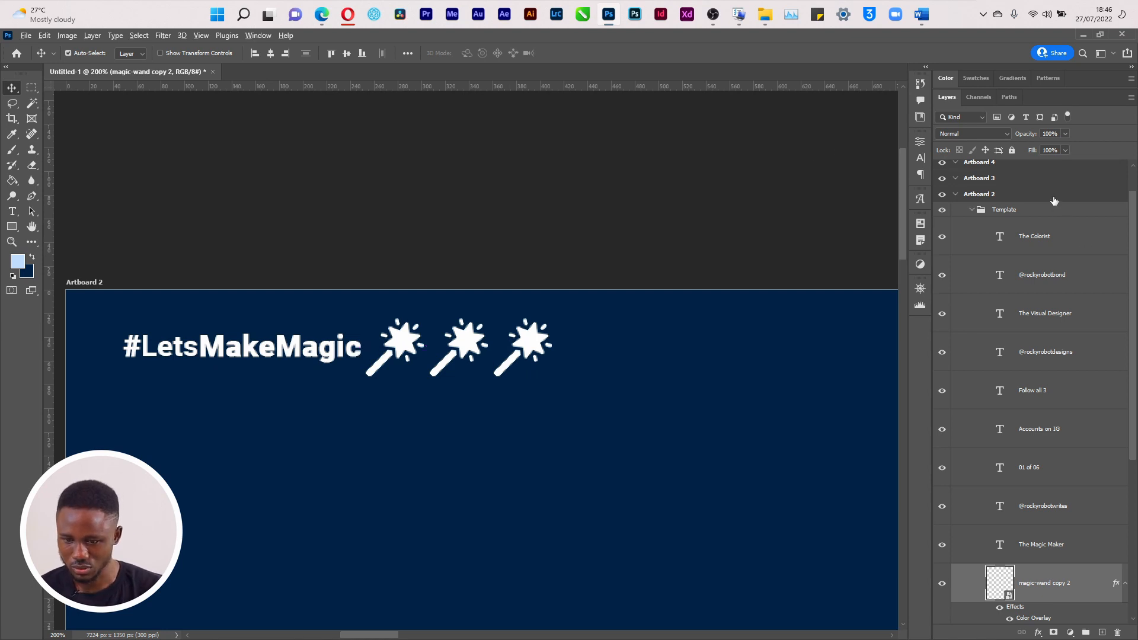
pyautogui.hotkey('ctrl', '0')
pyautogui.click(1033, 196)
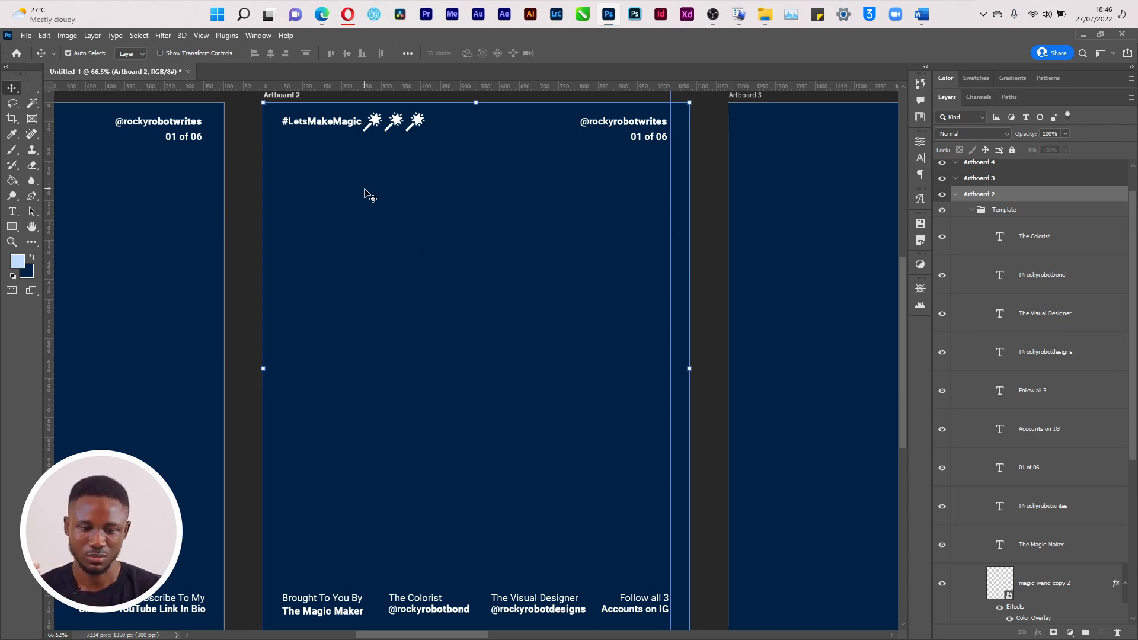
# Nudge the three wands down a few pixels and slightly left
pyautogui.click(415, 125)
pyautogui.click(403, 127)
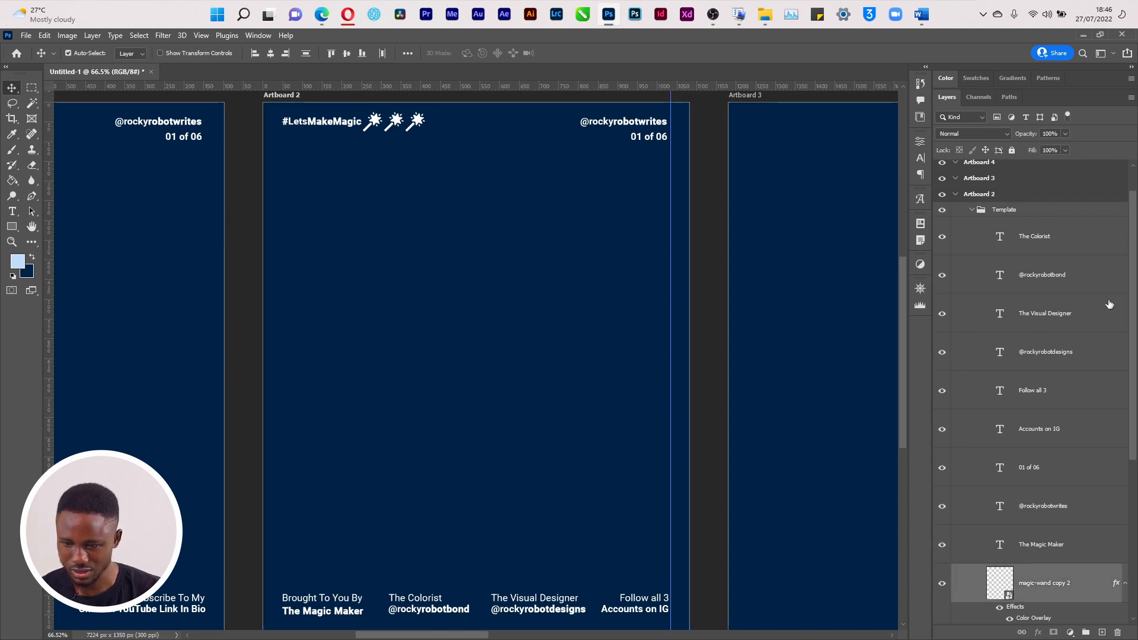
pyautogui.scroll(-5, 1133, 311)
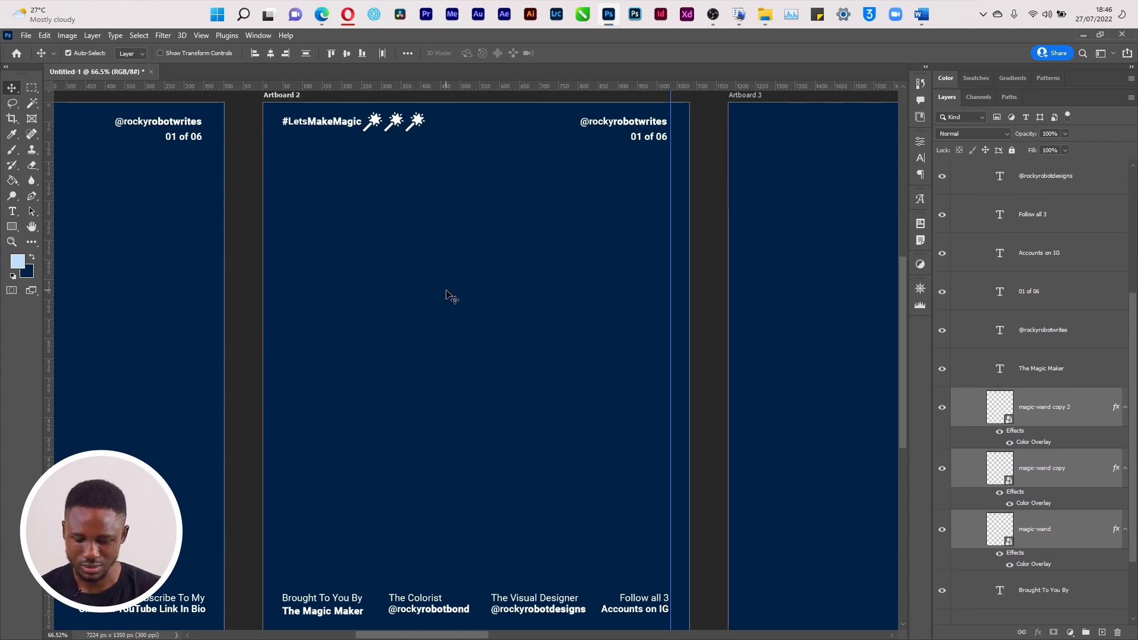
pyautogui.press('Down')
pyautogui.press('Down')
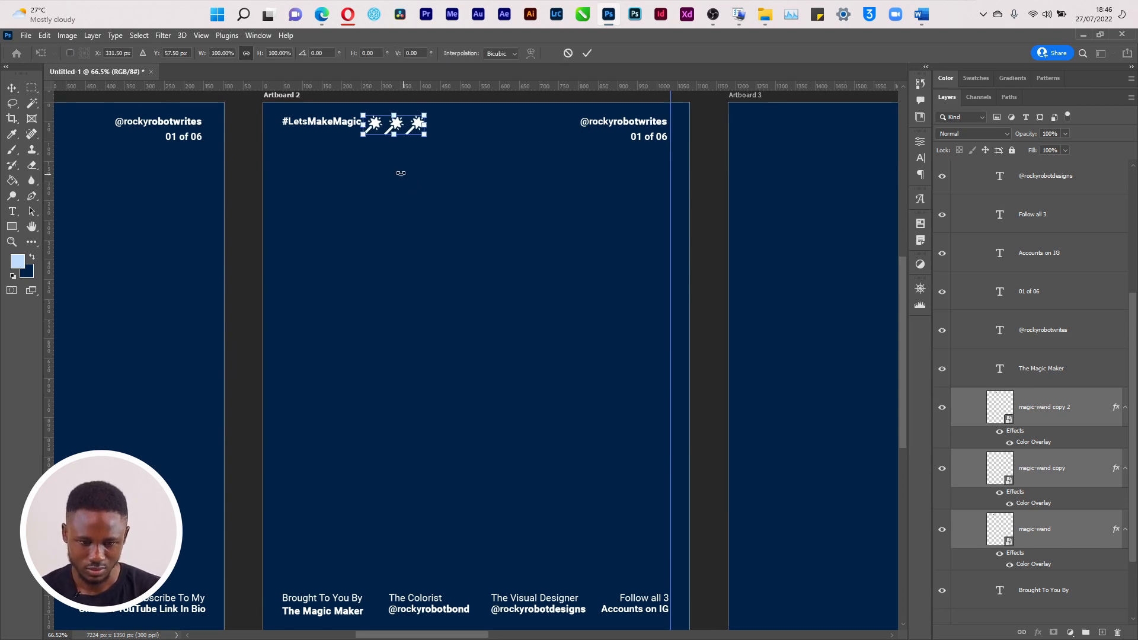
pyautogui.moveTo(385, 127); pyautogui.dragTo(386, 126)
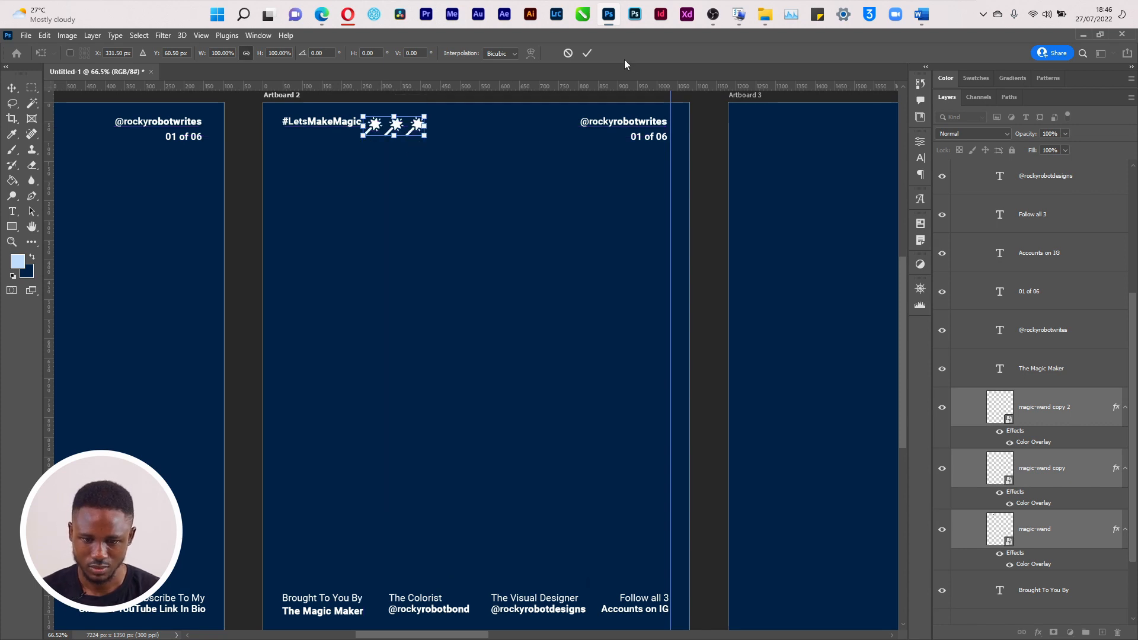
pyautogui.click(587, 53)
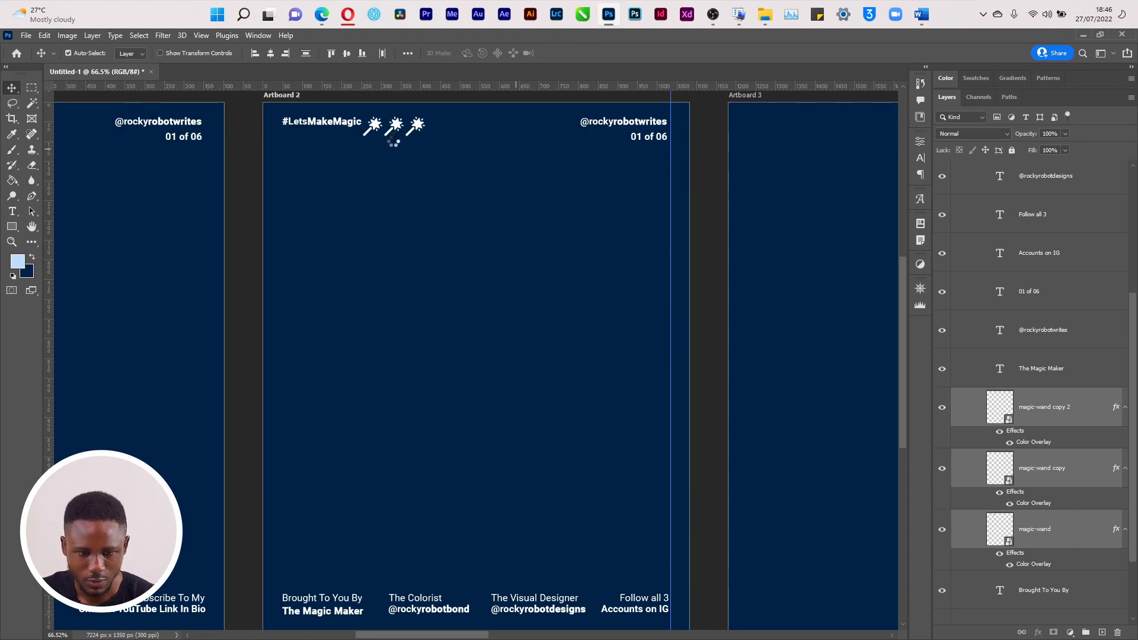
pyautogui.press('Left')
pyautogui.press('Left')
pyautogui.press('Left')
pyautogui.press('Left')
pyautogui.press('Left')
pyautogui.press('Left')
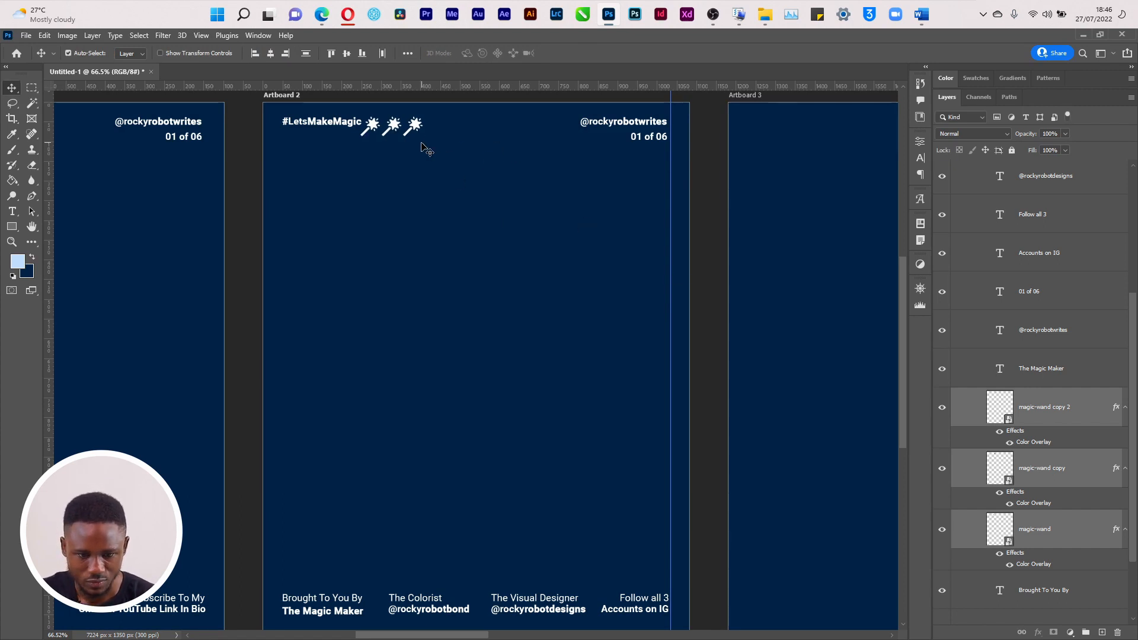
# Nudge the middle and third wands left to even out the gaps
pyautogui.click(1056, 517)
pyautogui.click(1053, 471)
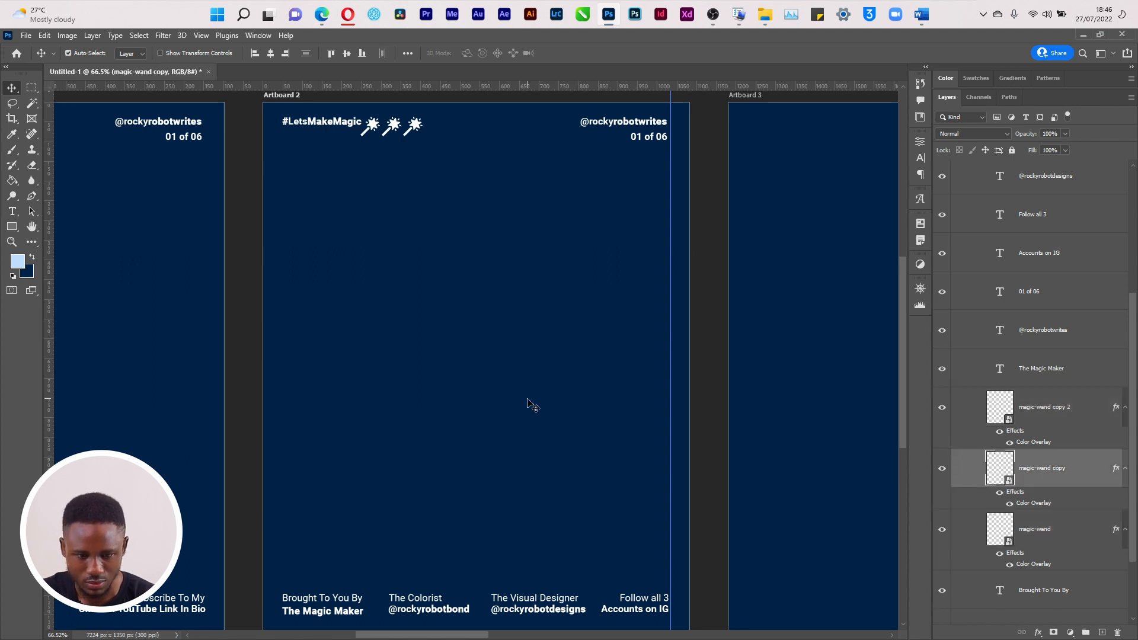
pyautogui.press('Left')
pyautogui.press('Left')
pyautogui.press('Left')
pyautogui.press('Left')
pyautogui.press('Left')
pyautogui.press('Left')
pyautogui.press('Left')
pyautogui.press('Left')
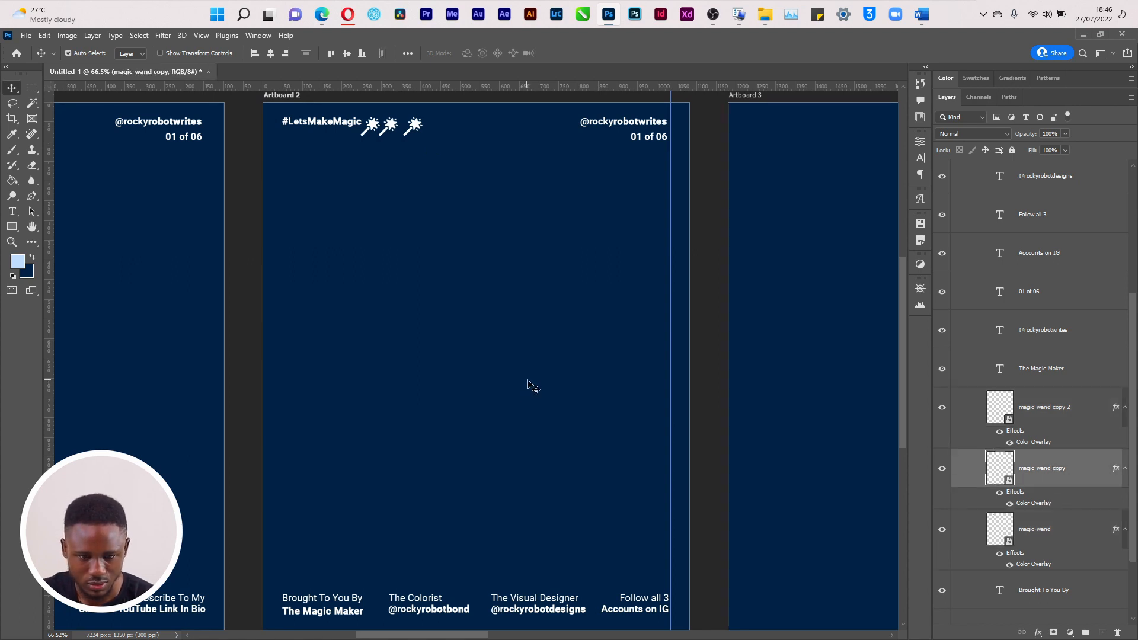
pyautogui.click(1078, 418)
pyautogui.press('Left')
pyautogui.press('Left')
pyautogui.press('Left')
pyautogui.press('Left')
pyautogui.press('Left')
pyautogui.press('Left')
pyautogui.press('Left')
pyautogui.press('Left')
pyautogui.press('Left')
pyautogui.press('Left')
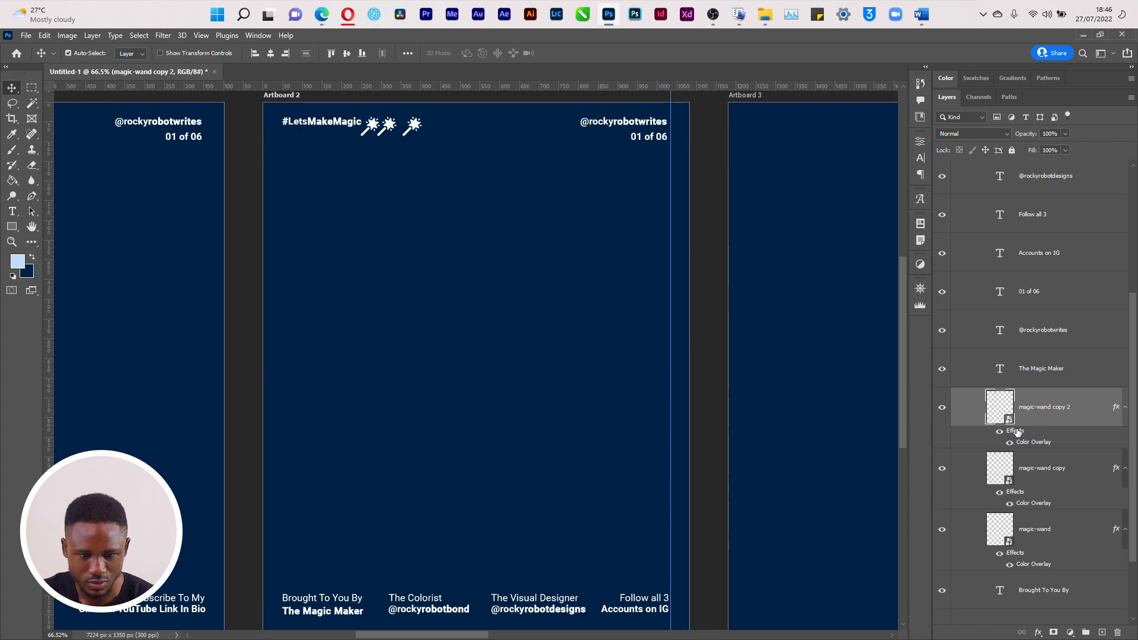
pyautogui.press('Left')
pyautogui.press('Left')
pyautogui.press('Left')
pyautogui.press('Left')
pyautogui.press('Left')
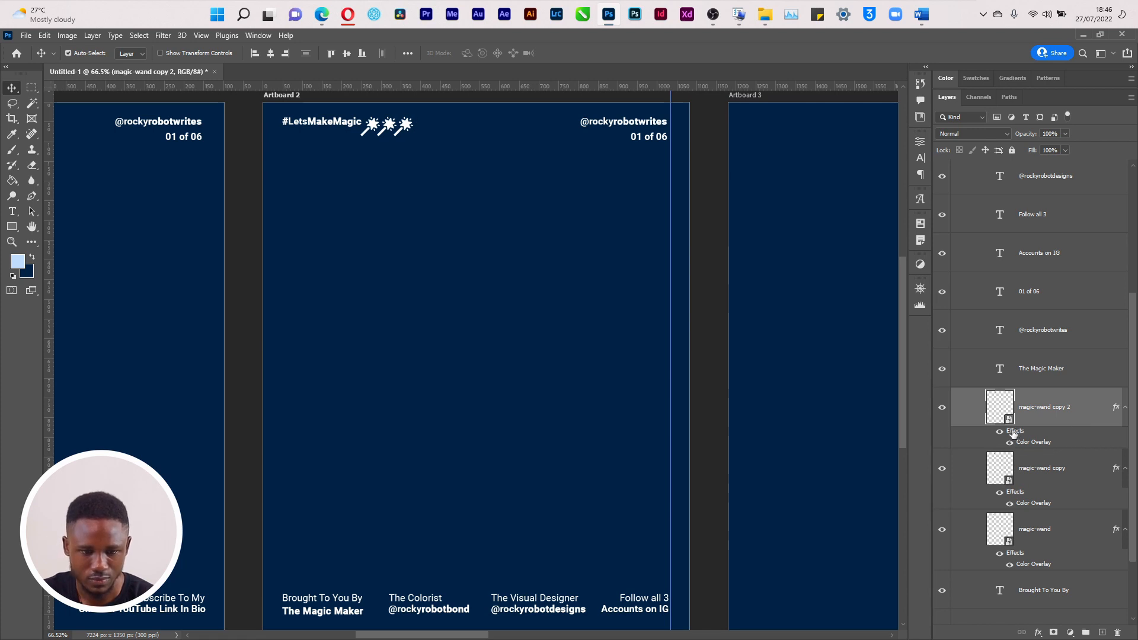
# Move all three magic-wand layers into Artboard 2's Template group
pyautogui.keyDown('shift'); pyautogui.click(1046, 539); pyautogui.keyUp('shift')
pyautogui.scroll(-2, 1134, 445)
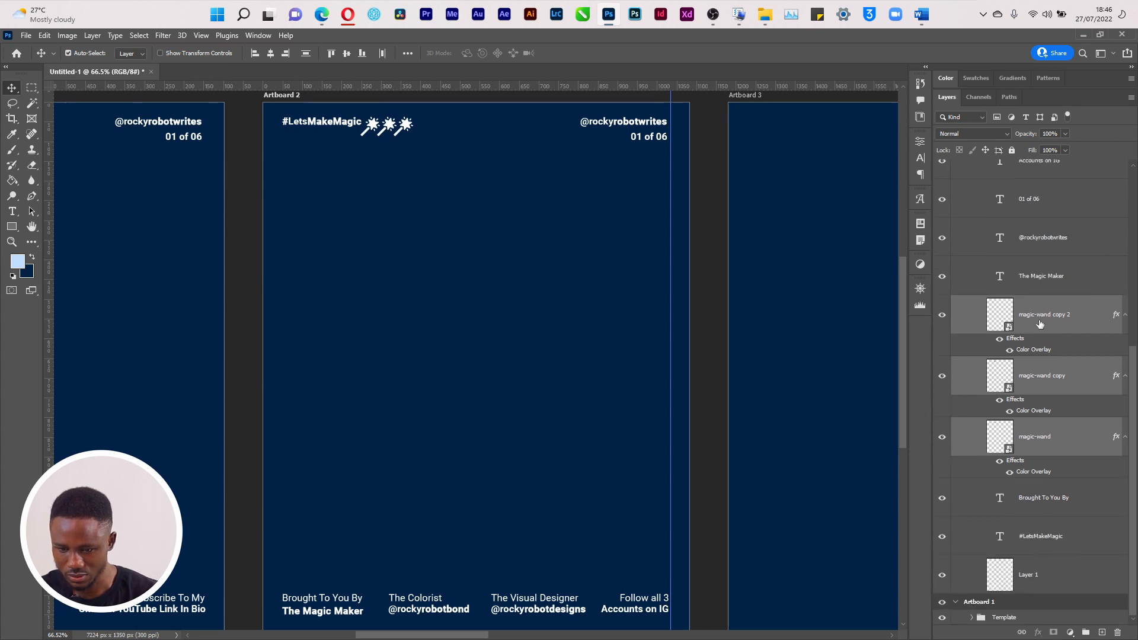
pyautogui.moveTo(1040, 323); pyautogui.dragTo(1030, 620)
pyautogui.hscroll(-5, 549, 622)
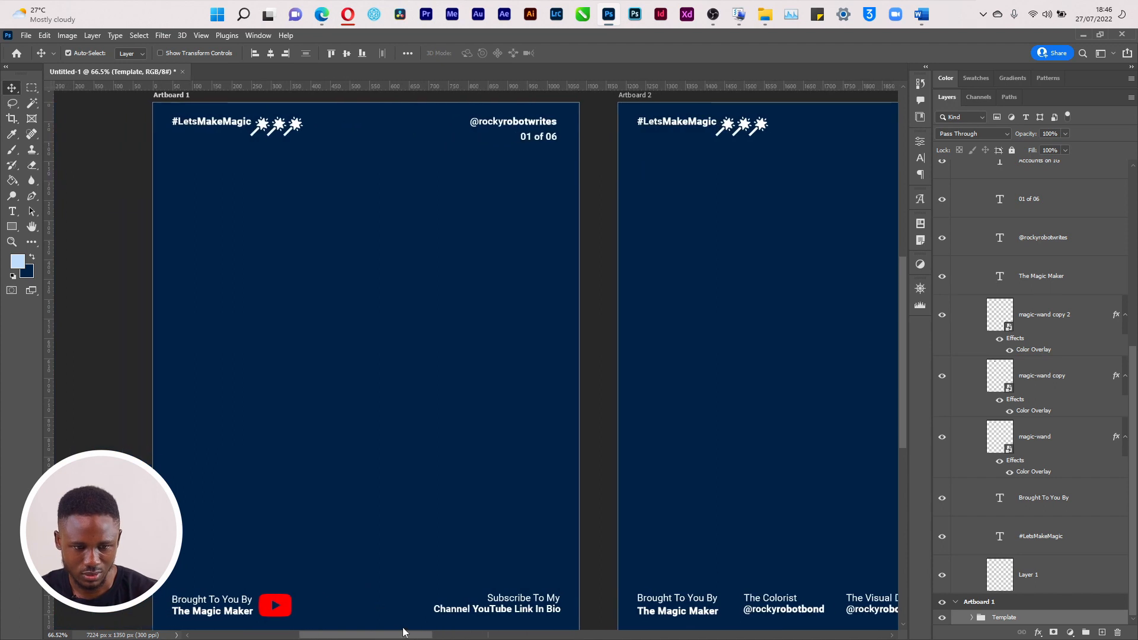
pyautogui.moveTo(402, 632); pyautogui.dragTo(455, 634)
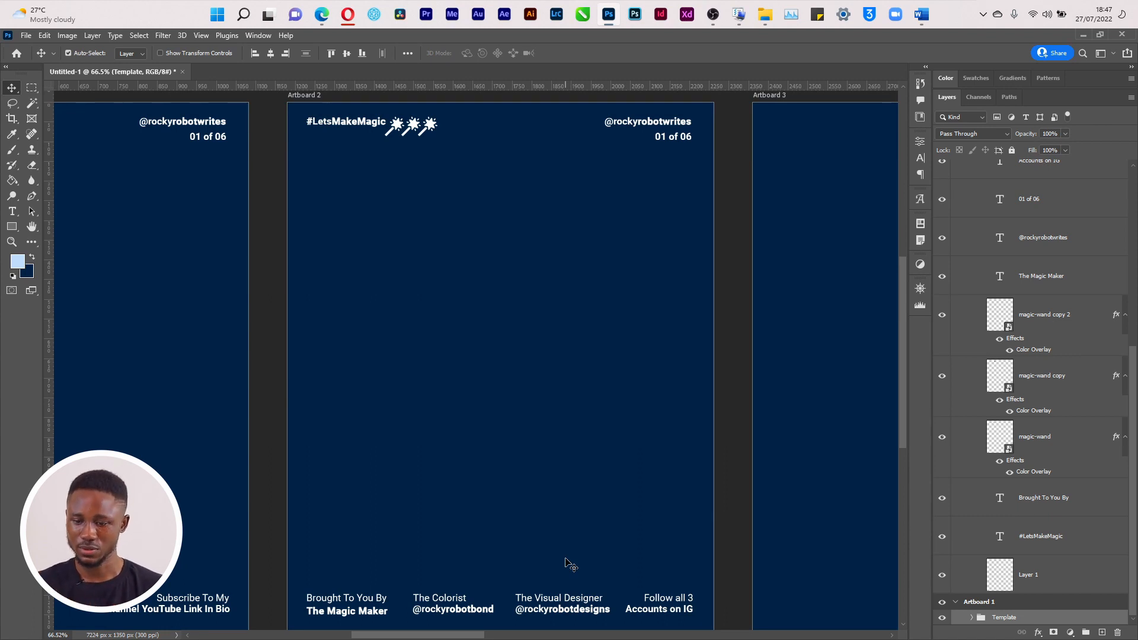
pyautogui.scroll(10, 1136, 474)
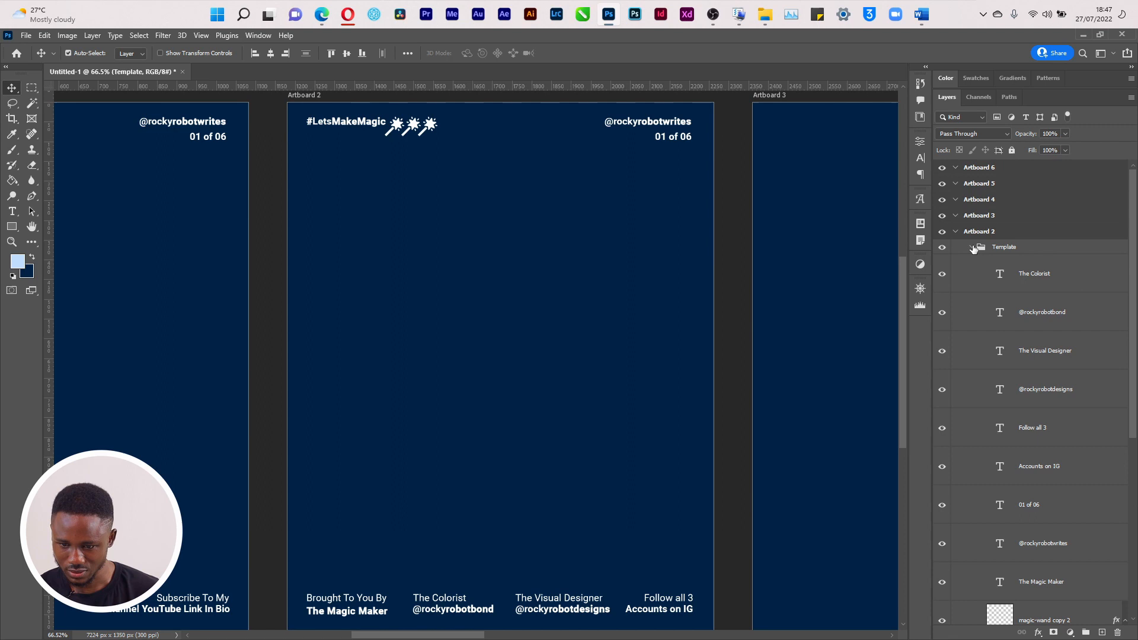
# Change Artboard 2's counter from 01 of 06 to 02 of 06
pyautogui.click(972, 247)
pyautogui.click(942, 247)
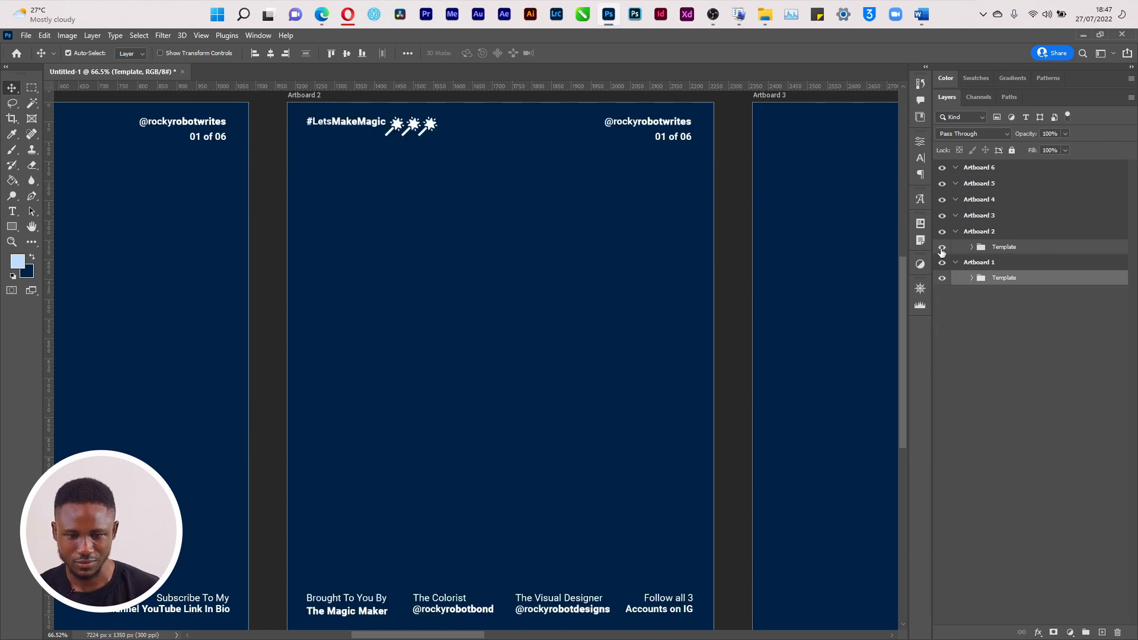
pyautogui.press('t')
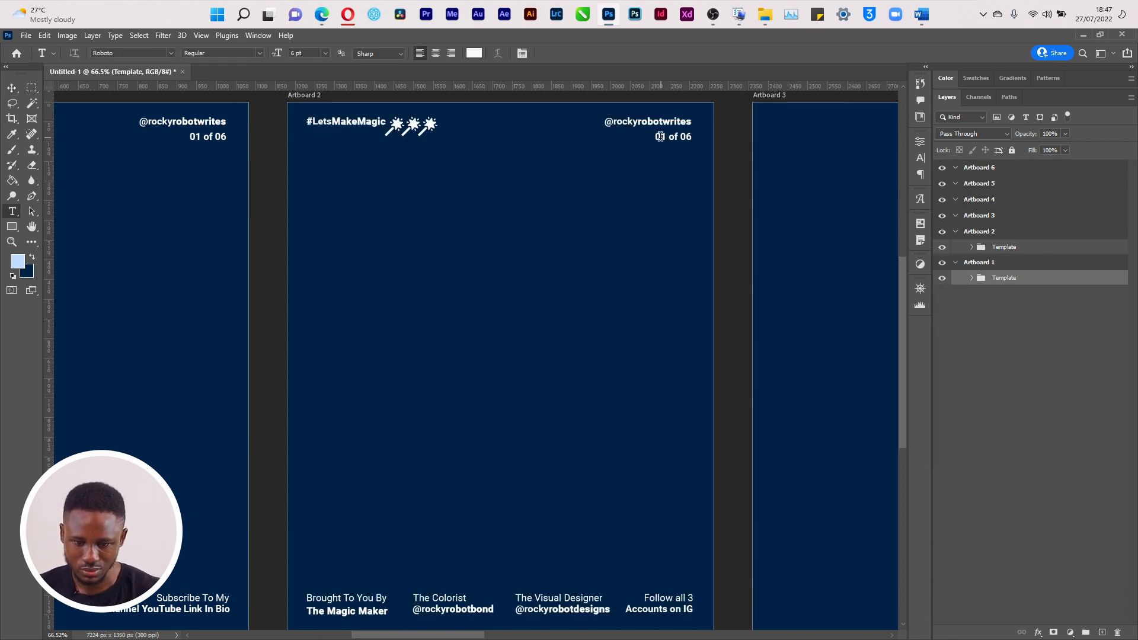
pyautogui.moveTo(659, 137); pyautogui.dragTo(666, 137)
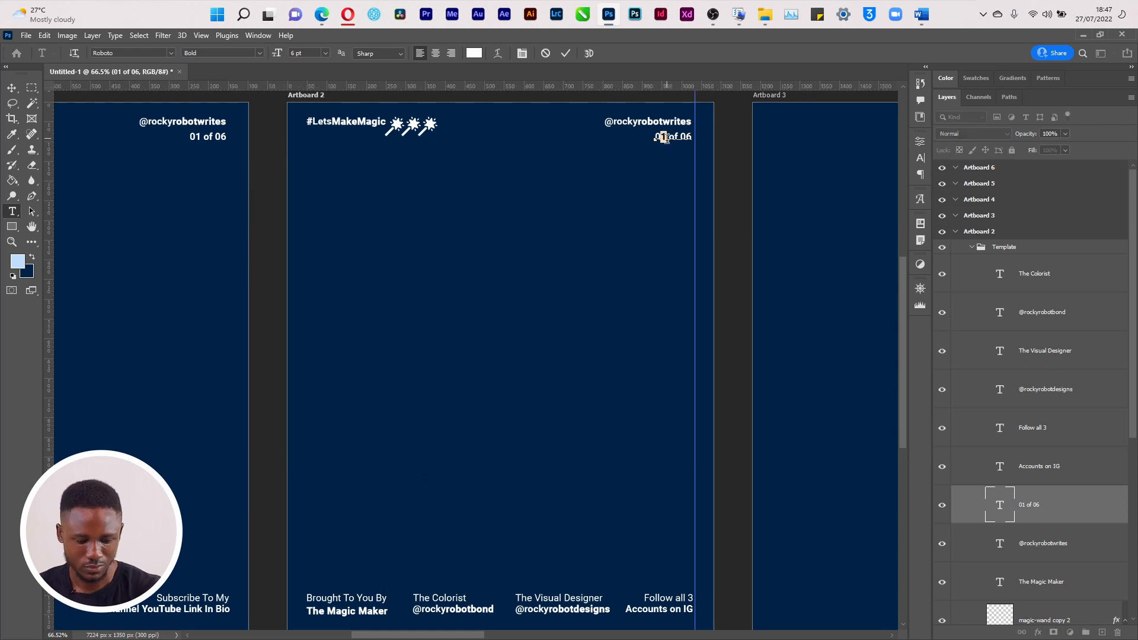
pyautogui.write('2')
pyautogui.hotkey('ctrl', 'Return')
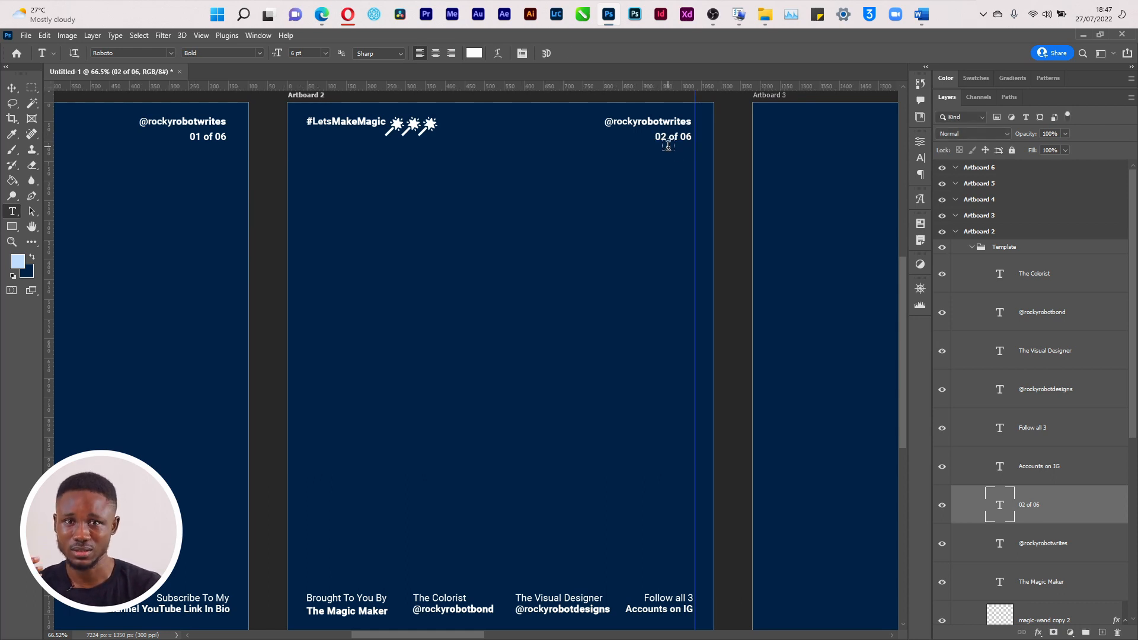
# Copy Artboard 2's Template group onto Artboards 3 and 4
pyautogui.press('v')
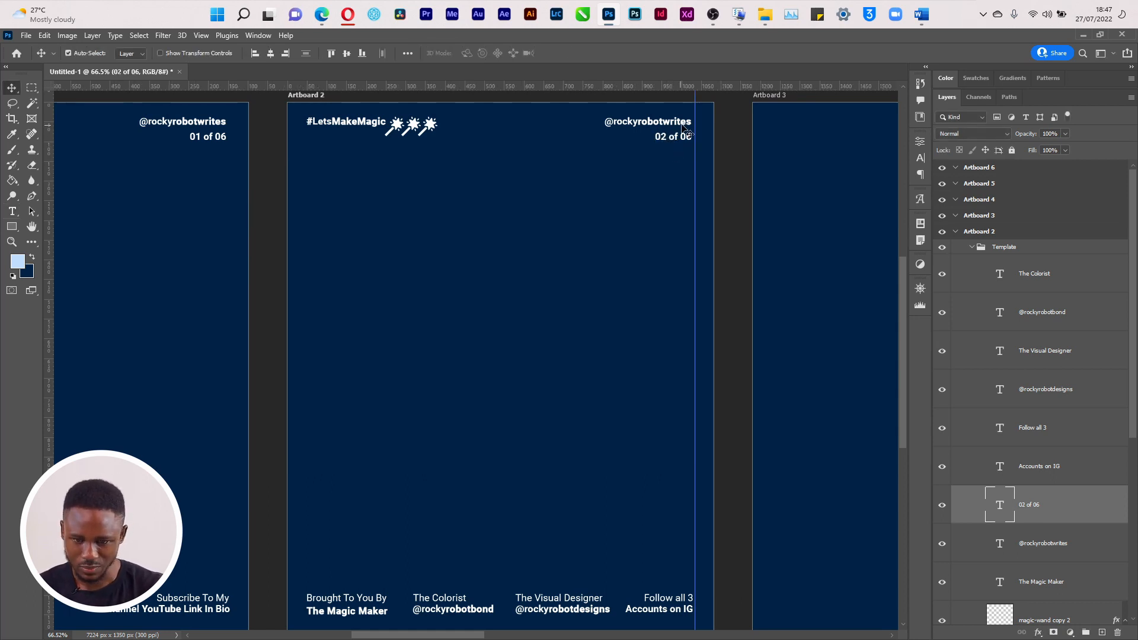
pyautogui.moveTo(423, 636); pyautogui.dragTo(443, 635)
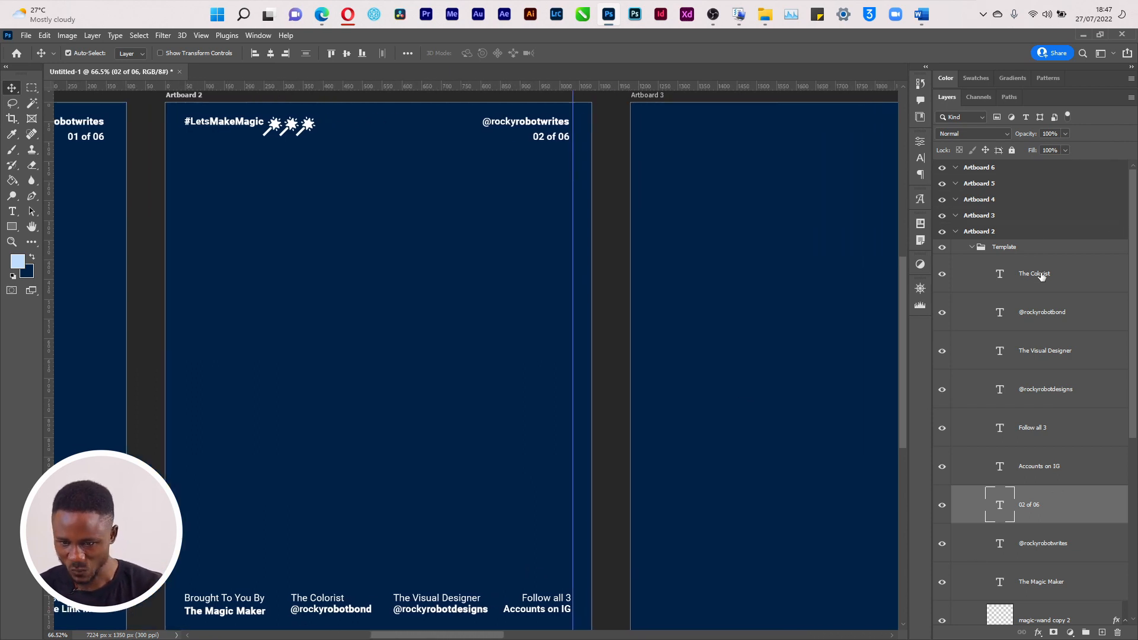
pyautogui.click(973, 248)
pyautogui.moveTo(1005, 243); pyautogui.dragTo(998, 223)
pyautogui.moveTo(455, 636); pyautogui.dragTo(524, 635)
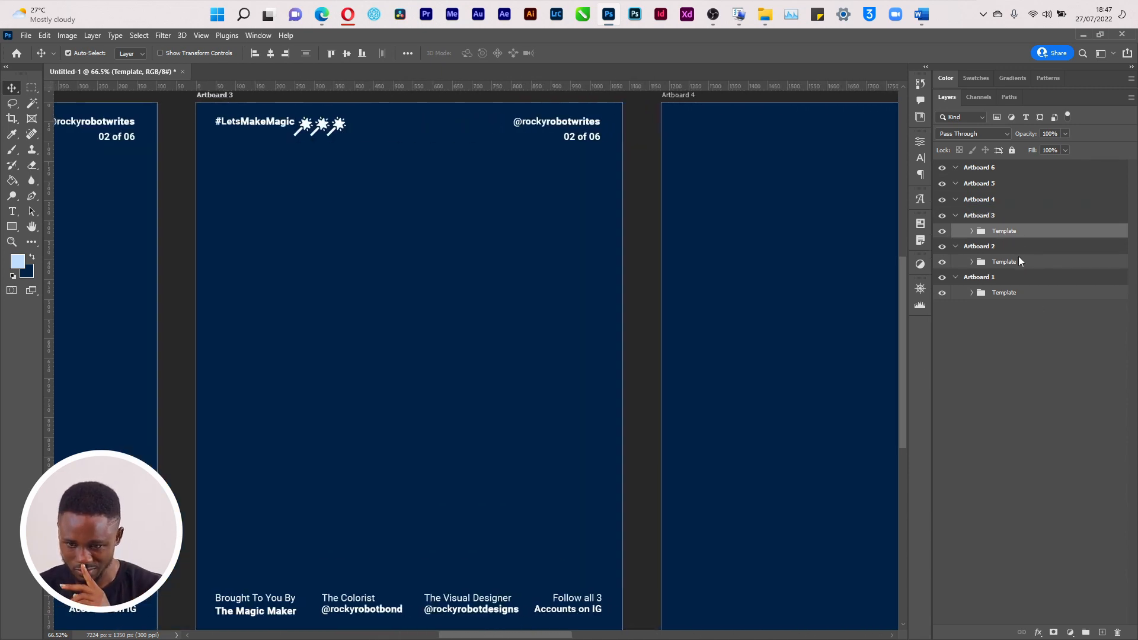
pyautogui.moveTo(1009, 236); pyautogui.dragTo(1004, 171)
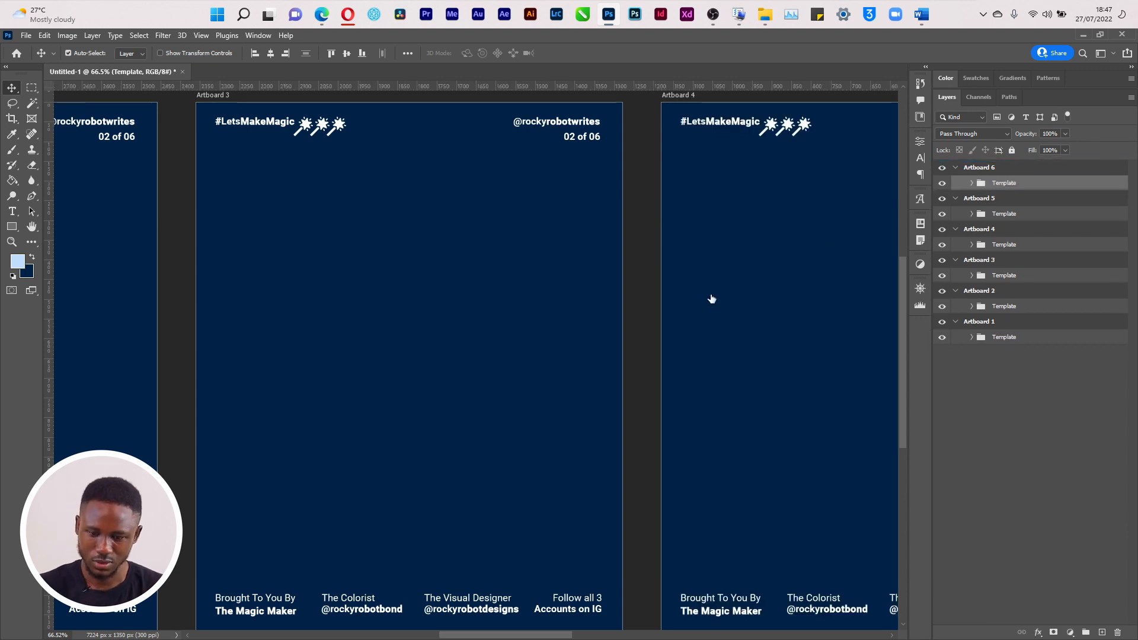
pyautogui.hotkey('ctrl', '0')
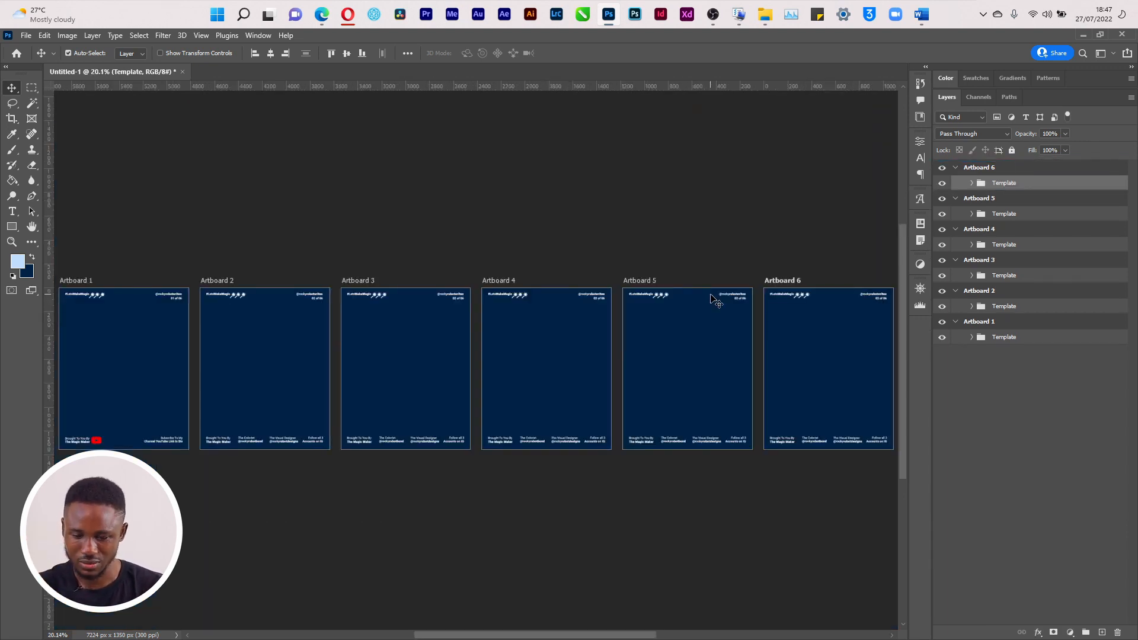
pyautogui.hotkey('alt', 'Tab')
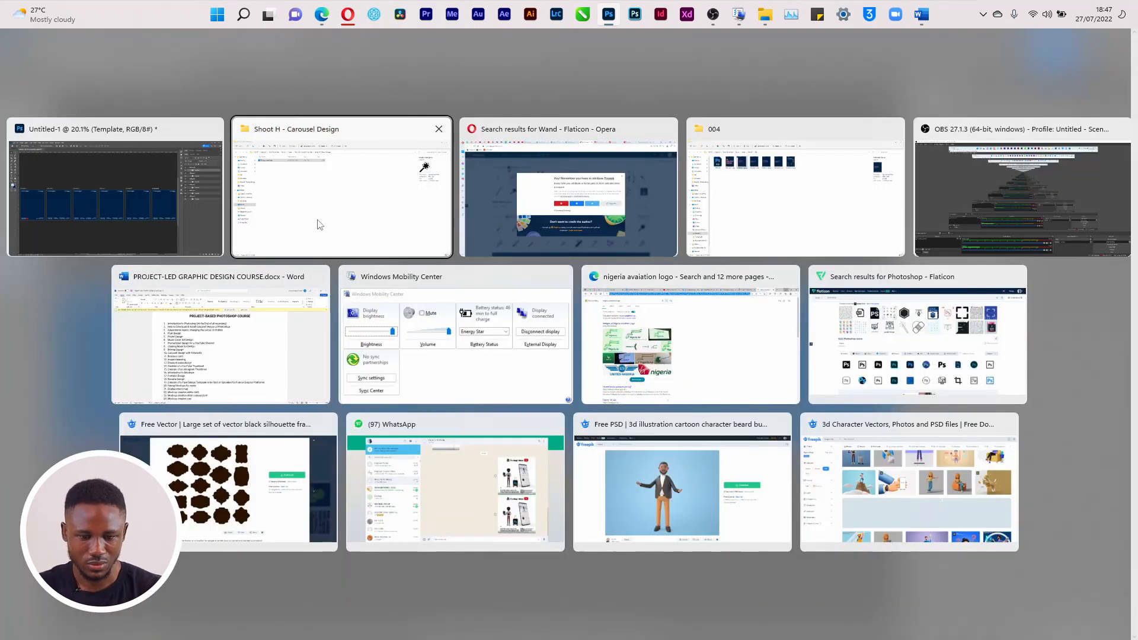
pyautogui.click(741, 228)
pyautogui.click(554, 155)
pyautogui.doubleClick(553, 154)
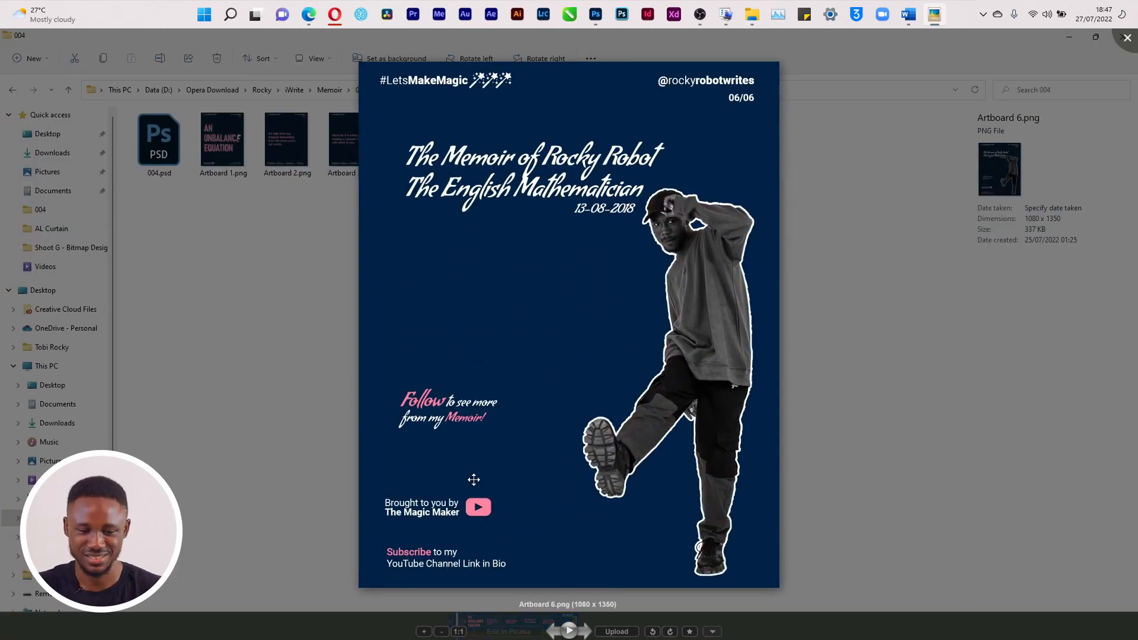
pyautogui.click(1128, 39)
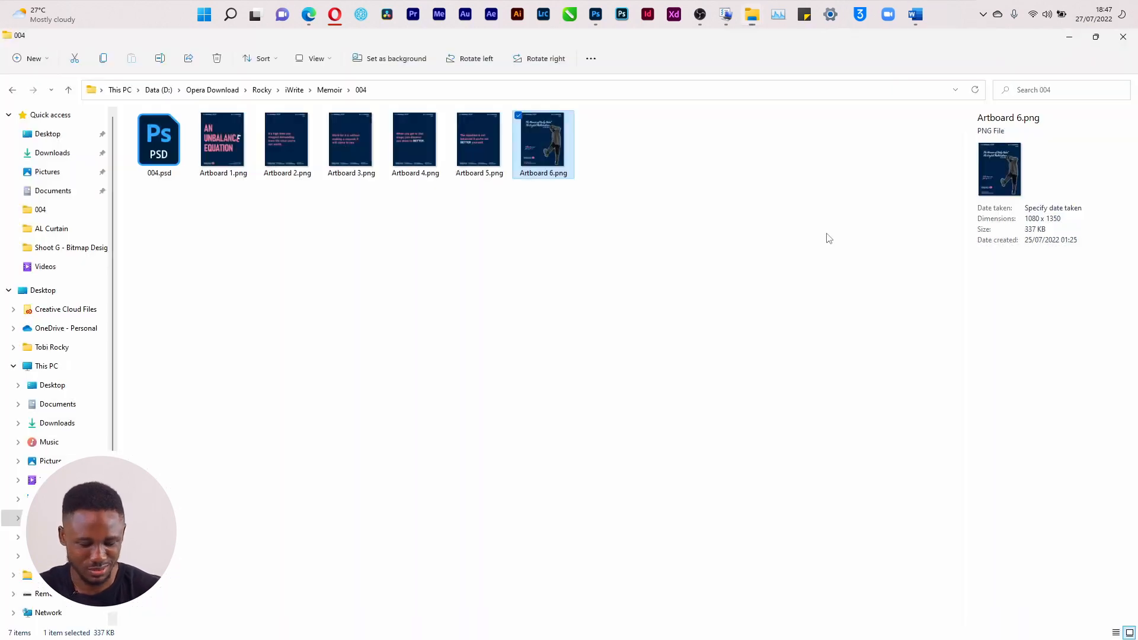
pyautogui.press('super+Tab')
pyautogui.click(447, 235)
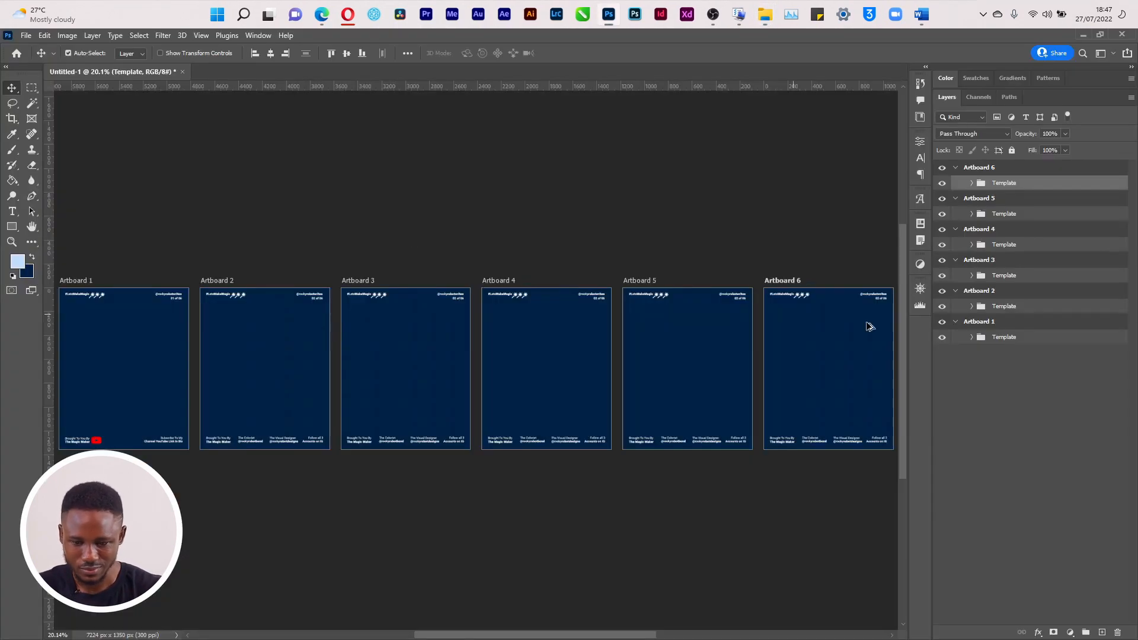
# Set Artboard 3's counter to 03 of 06 and Artboard 4's to 04 of 06
pyautogui.keyDown('alt'); pyautogui.click(999, 264); pyautogui.keyUp('alt')
pyautogui.press('t')
pyautogui.doubleClick(637, 136)
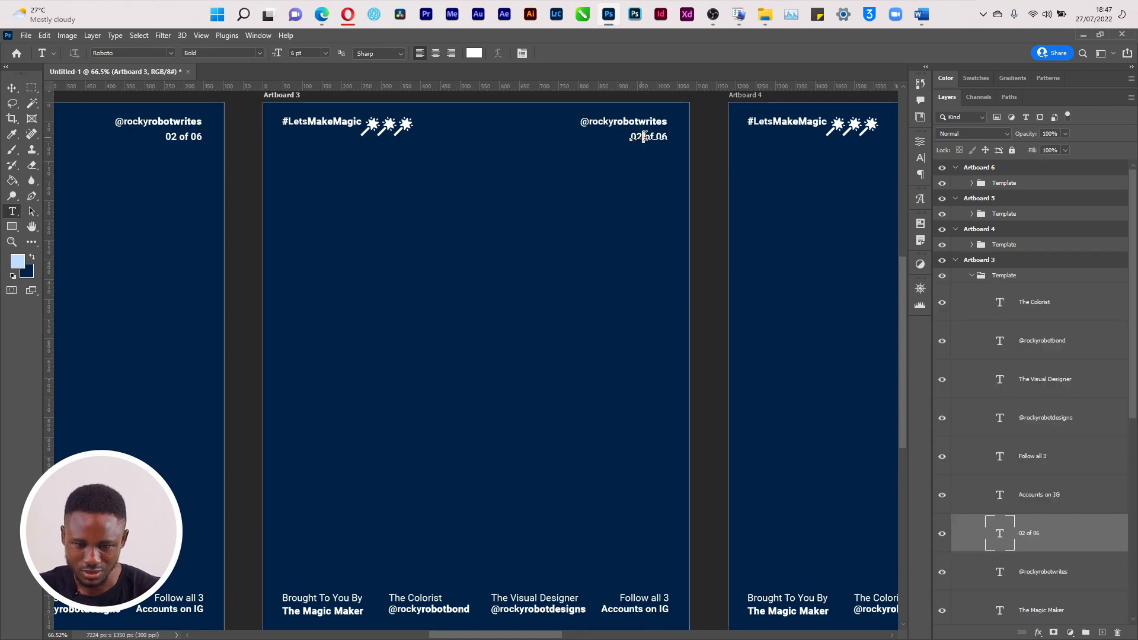
pyautogui.write('03')
pyautogui.click(643, 153)
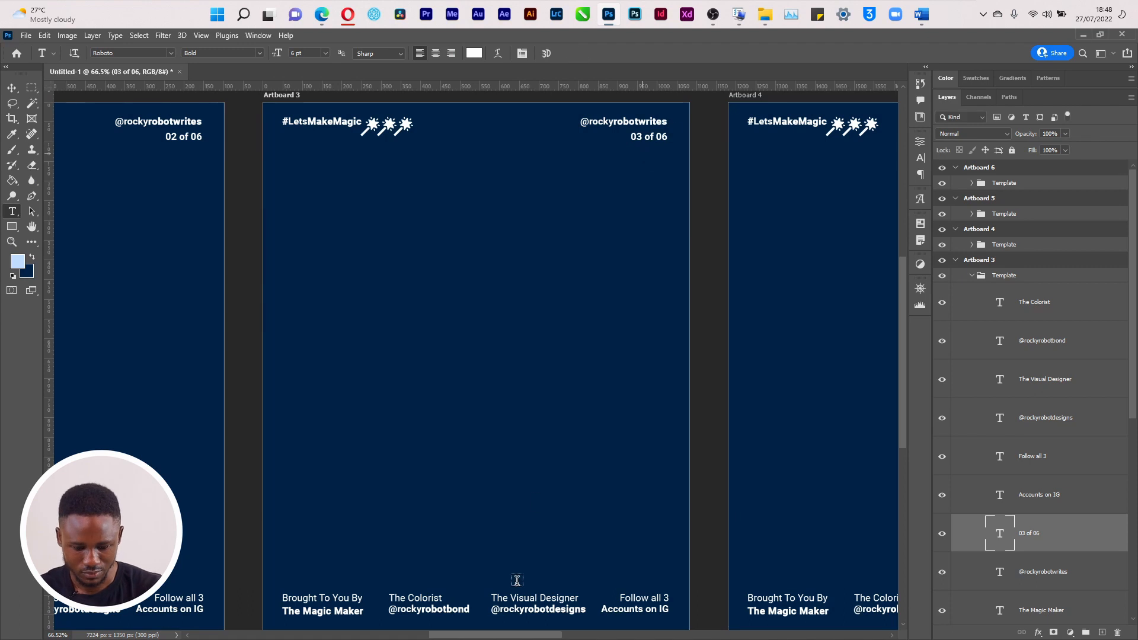
pyautogui.moveTo(511, 635); pyautogui.dragTo(576, 635)
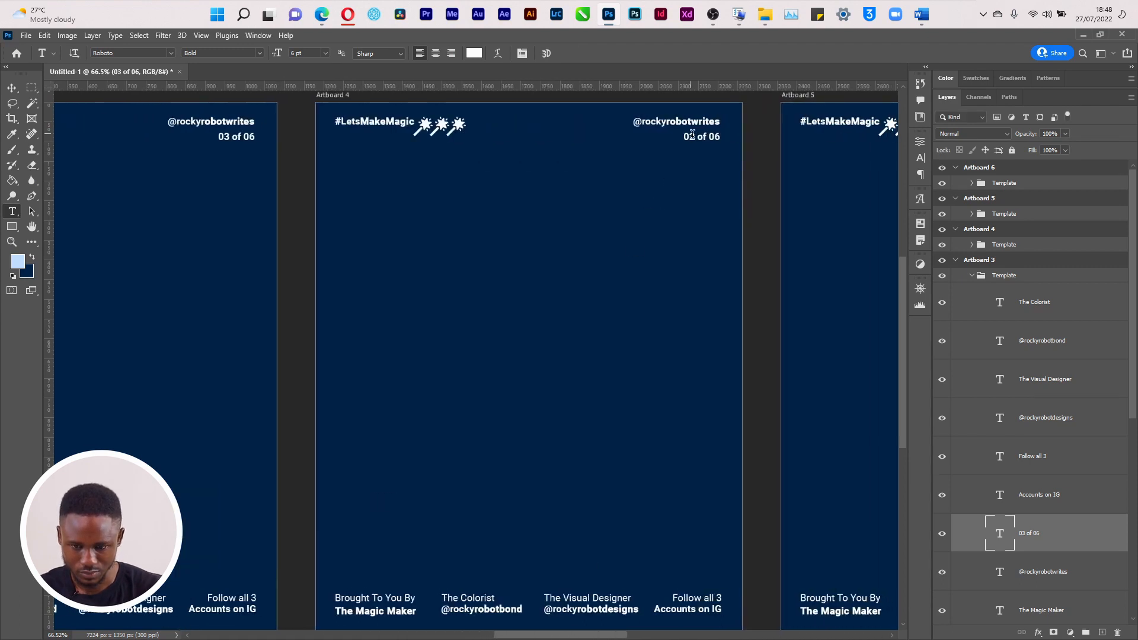
pyautogui.moveTo(690, 138); pyautogui.dragTo(695, 138)
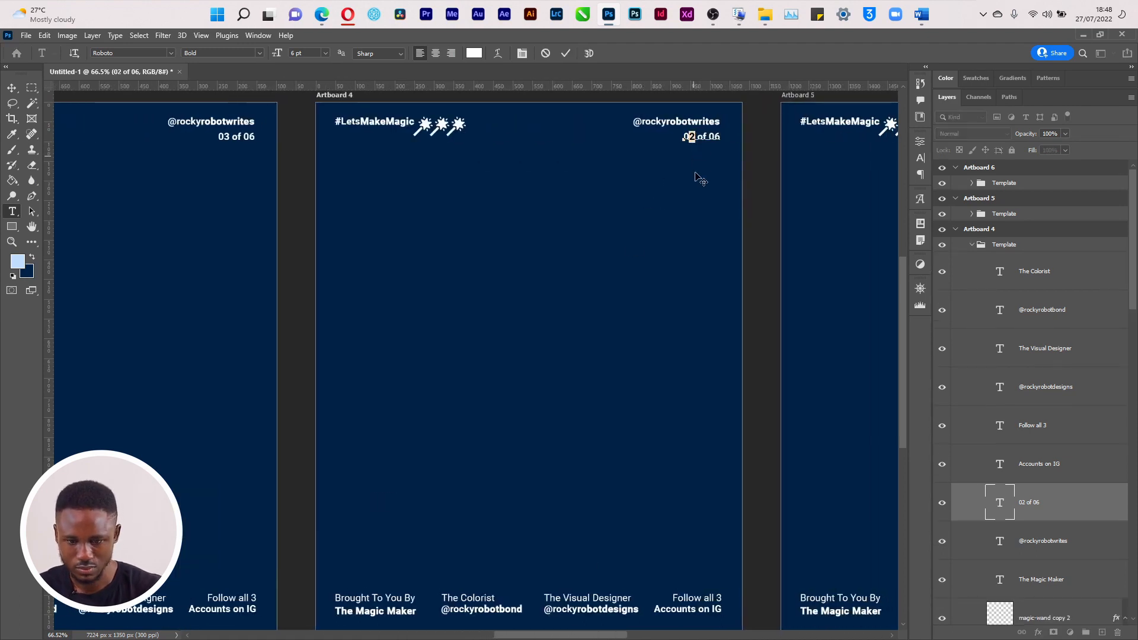
pyautogui.write('4')
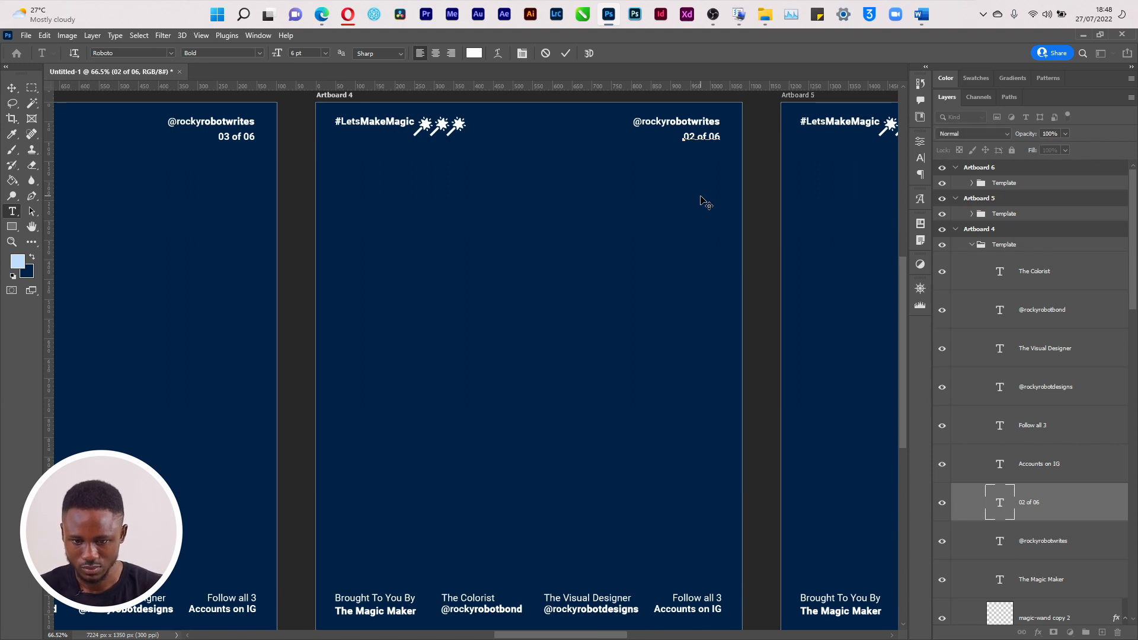
pyautogui.click(701, 196)
# Correct Artboard 5's counter to read 05 of 06
pyautogui.moveTo(554, 635); pyautogui.dragTo(627, 635)
pyautogui.moveTo(690, 137); pyautogui.dragTo(697, 135)
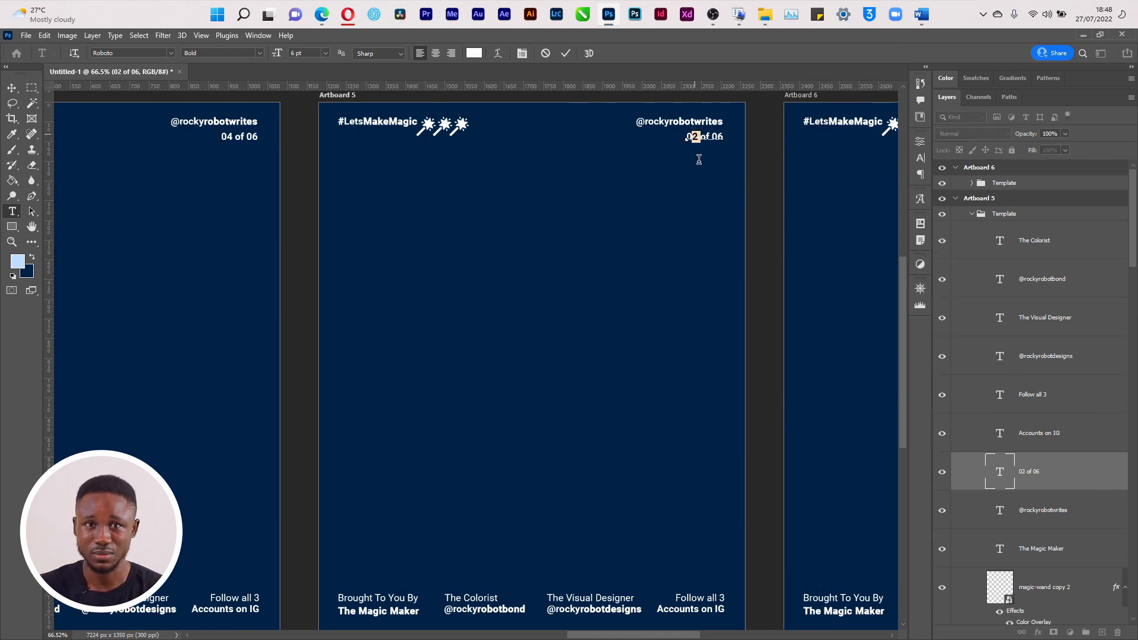
pyautogui.write('3')
pyautogui.hotkey('ctrl', 'Return')
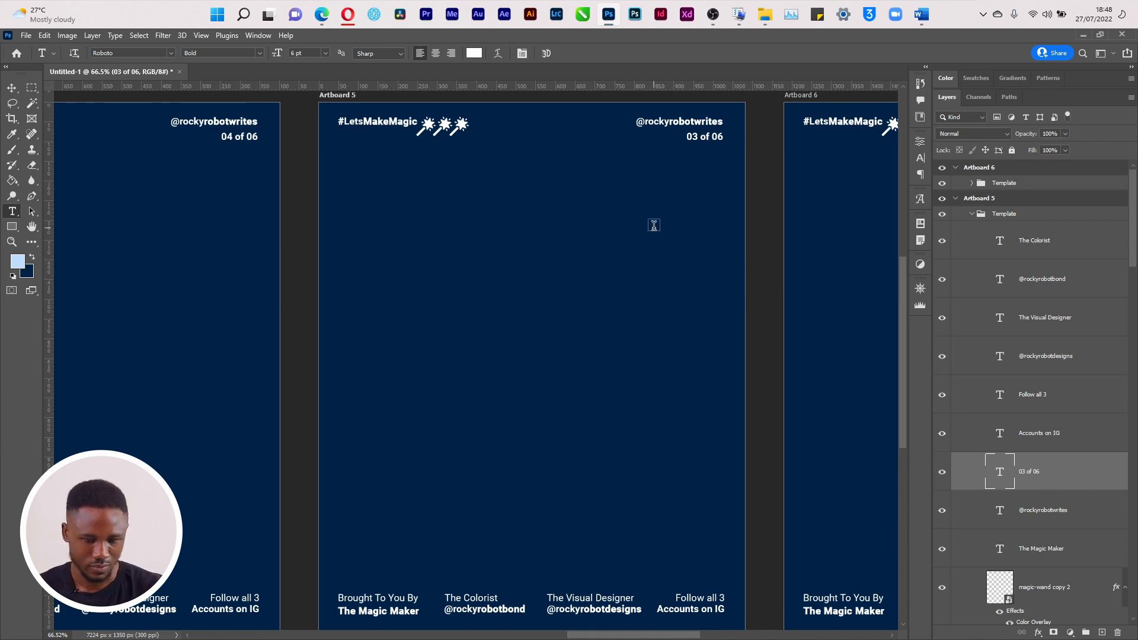
pyautogui.moveTo(628, 637); pyautogui.dragTo(684, 637)
pyautogui.click(797, 136)
pyautogui.moveTo(796, 135); pyautogui.dragTo(800, 136)
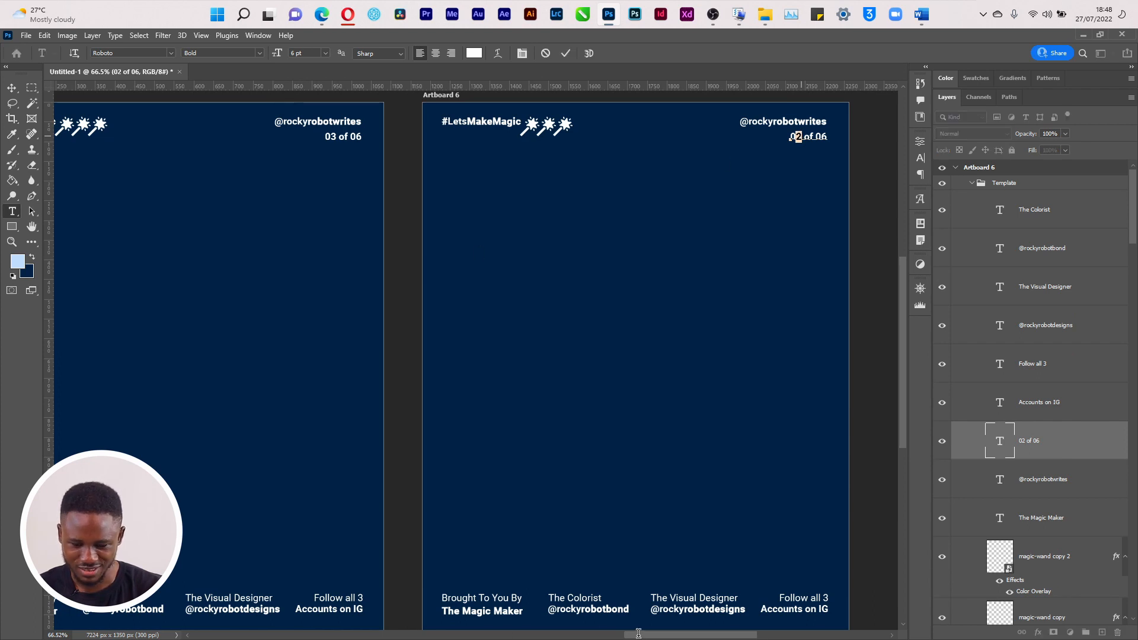
pyautogui.moveTo(612, 637); pyautogui.dragTo(575, 635)
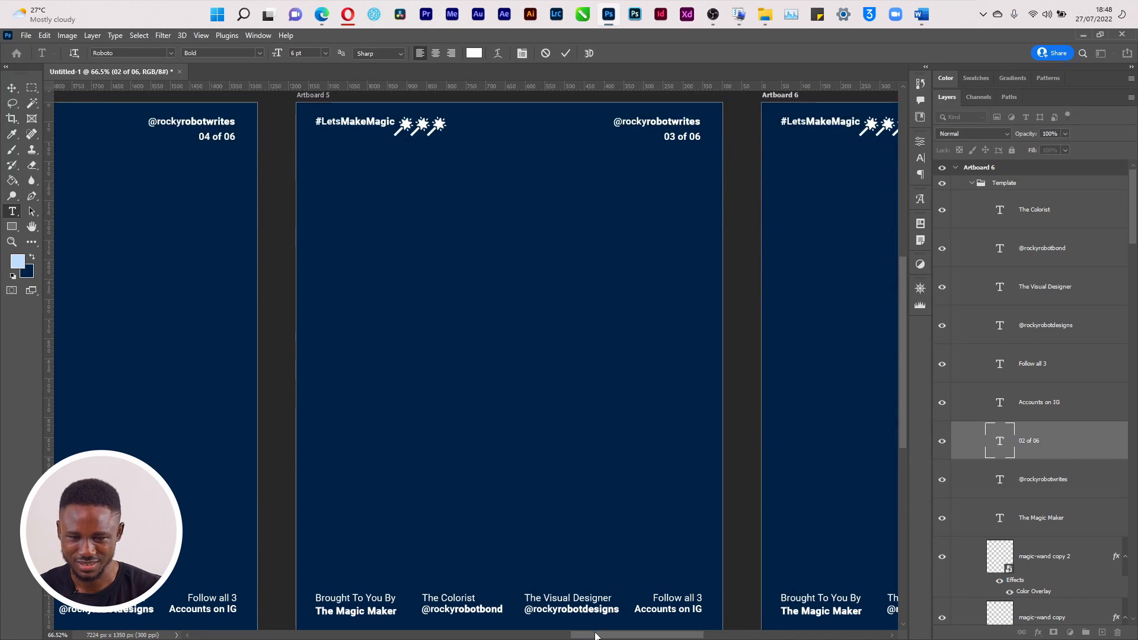
pyautogui.hscroll(-2, 696, 161)
pyautogui.moveTo(692, 138); pyautogui.dragTo(698, 137)
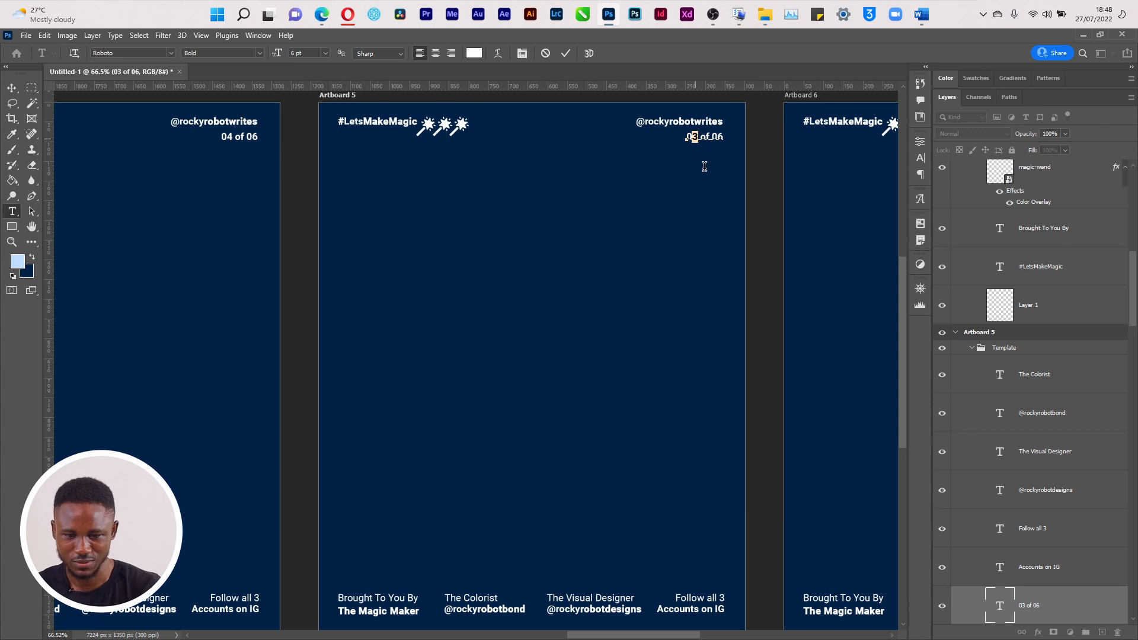
pyautogui.write('5')
pyautogui.hotkey('ctrl', 'Return')
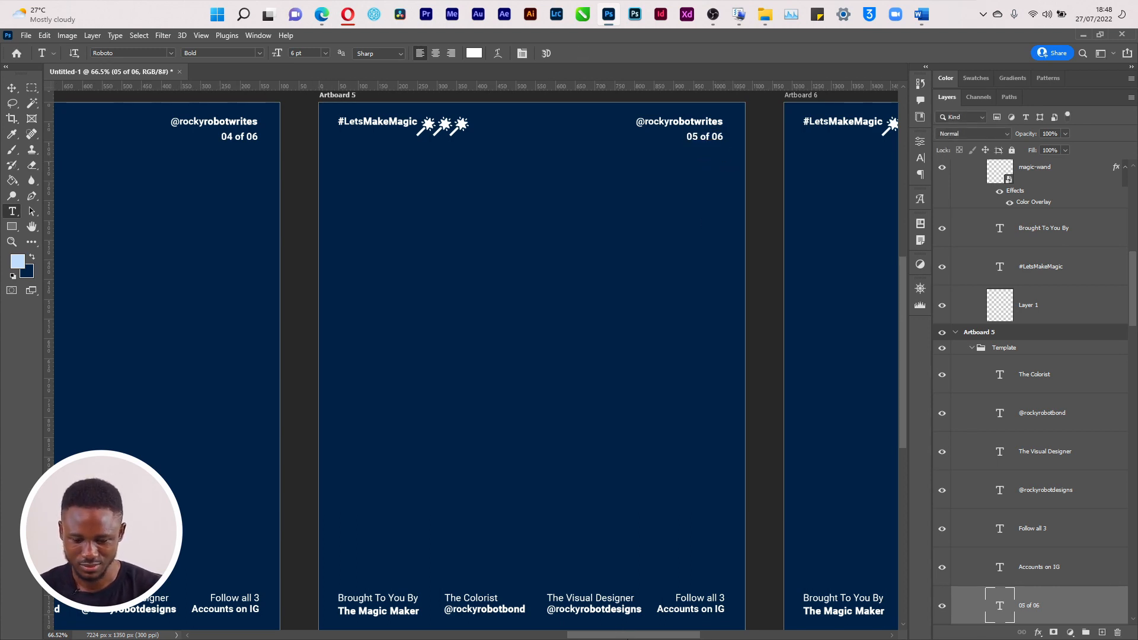
# Change Artboard 6's counter to 06 of 06
pyautogui.hscroll(10, 474, 355)
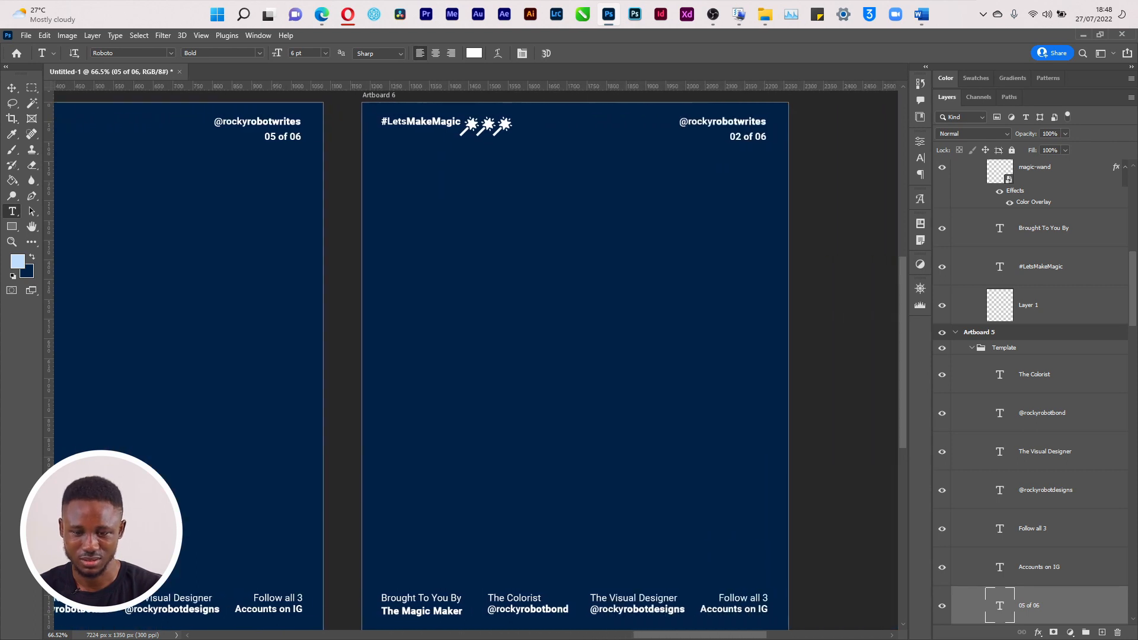
pyautogui.moveTo(734, 137); pyautogui.dragTo(743, 138)
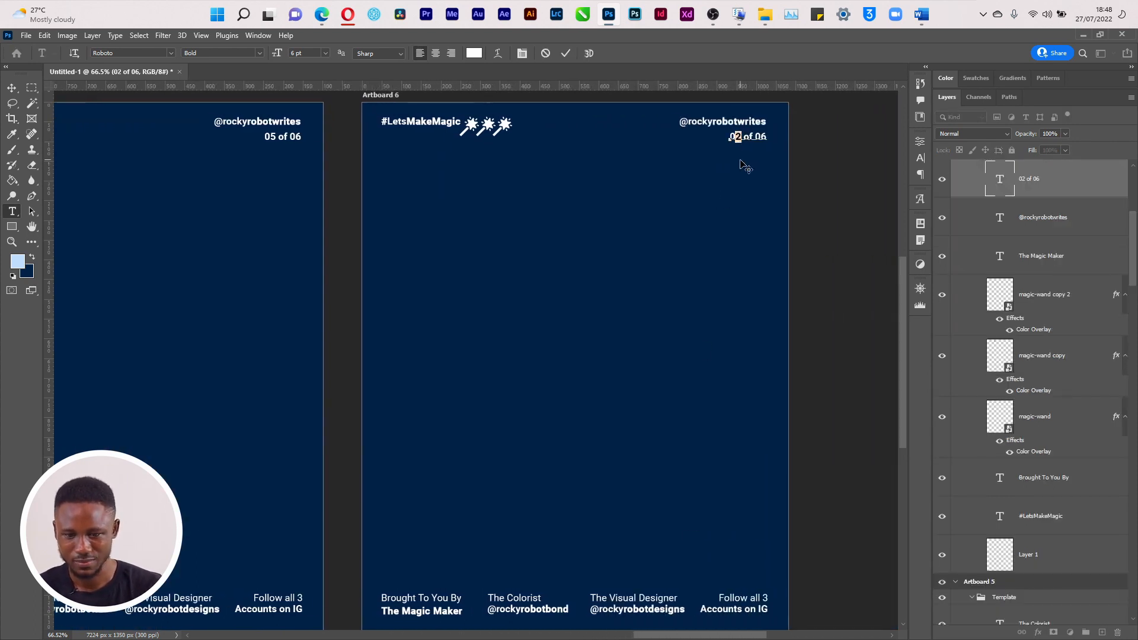
pyautogui.write('6')
pyautogui.hotkey('ctrl', 'Return')
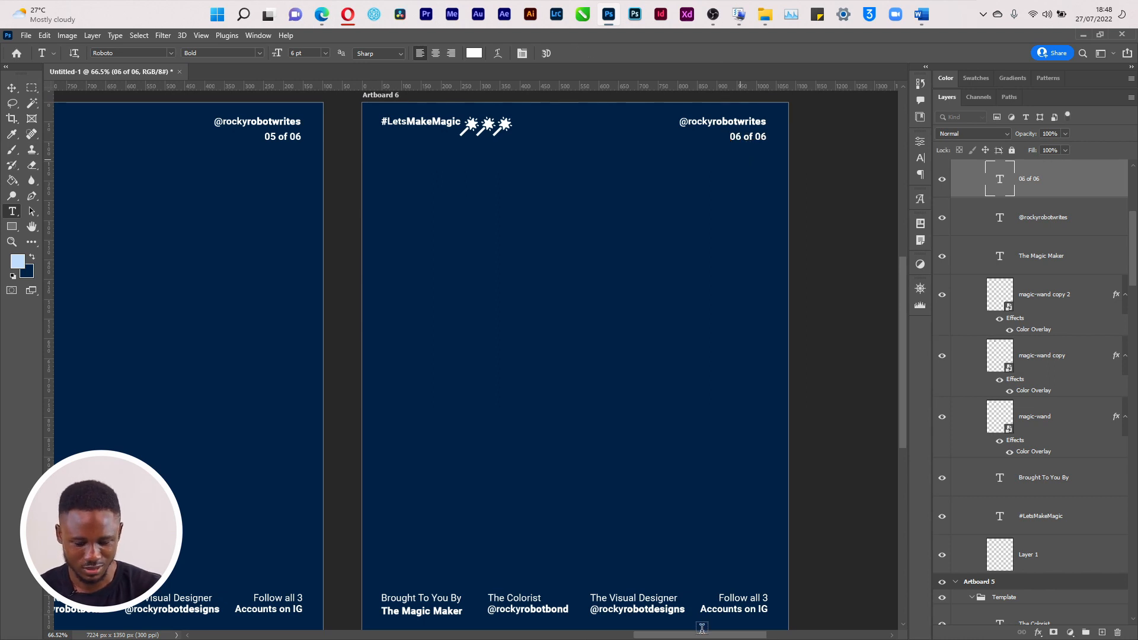
pyautogui.press('v')
pyautogui.click(543, 612)
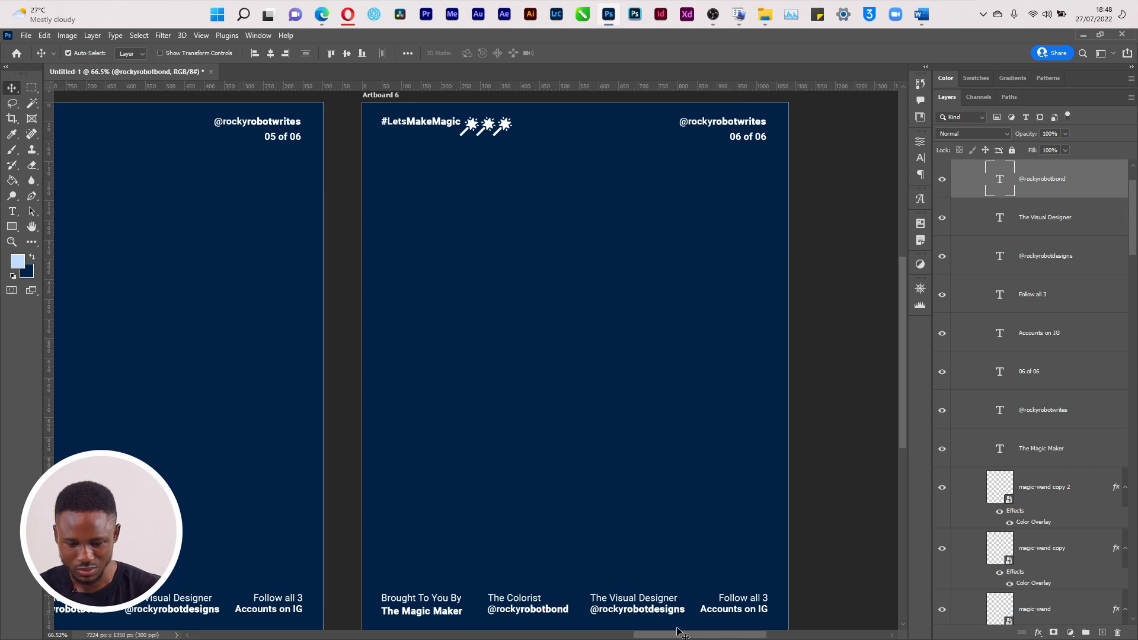
# Delete The Colorist and The Visual Designer credit lines from slide 6
pyautogui.click(601, 598)
pyautogui.click(519, 600)
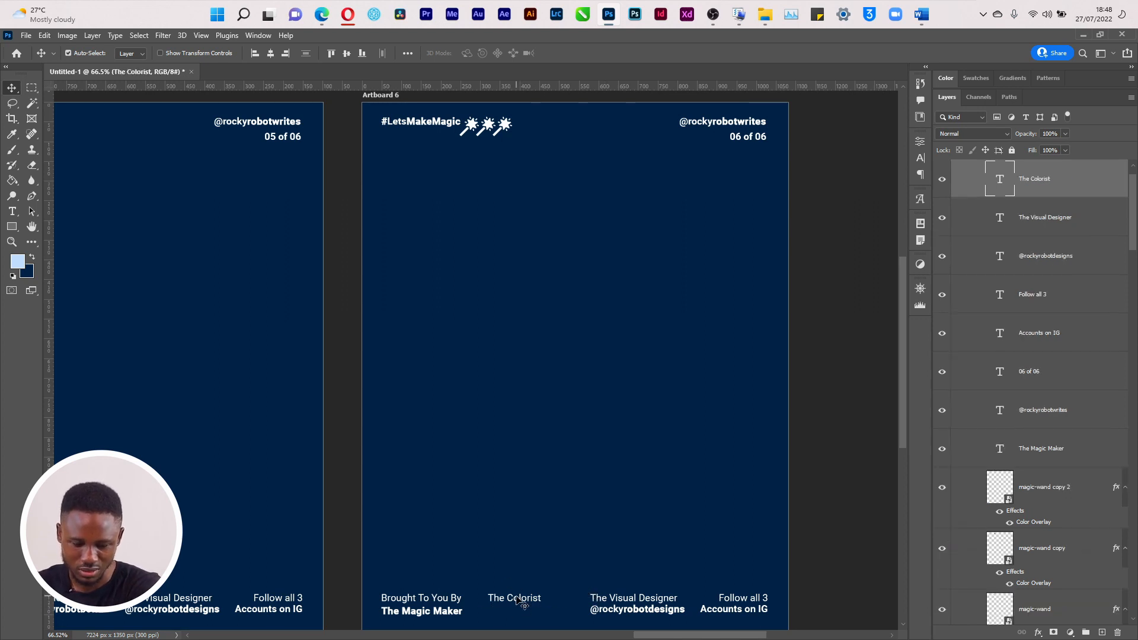
pyautogui.press('Delete')
pyautogui.click(645, 614)
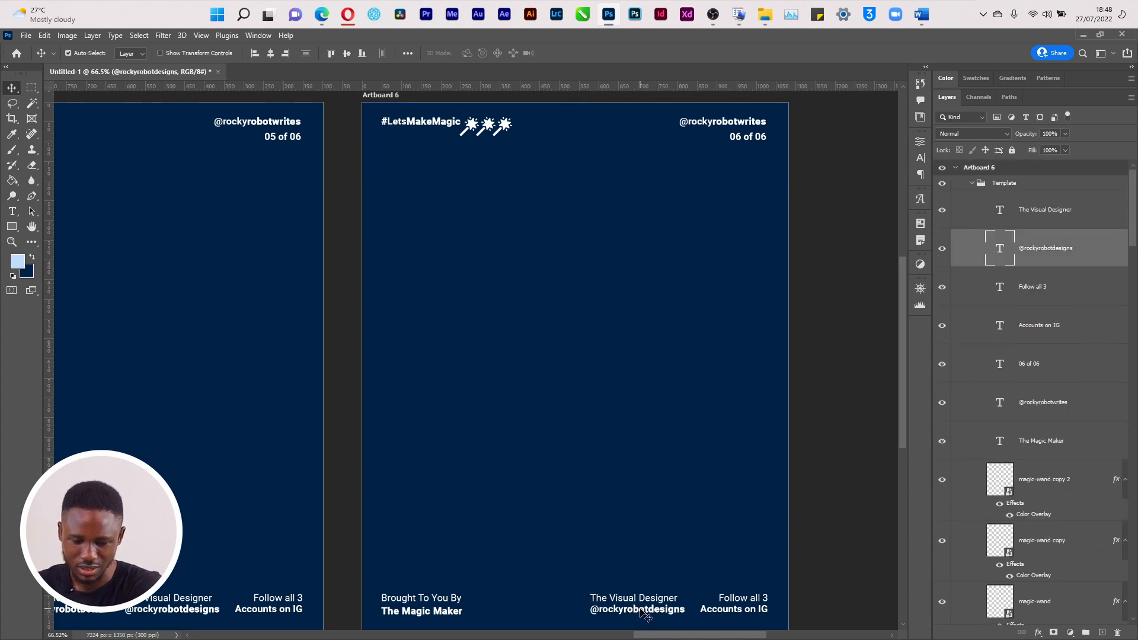
pyautogui.press('Delete')
pyautogui.click(631, 599)
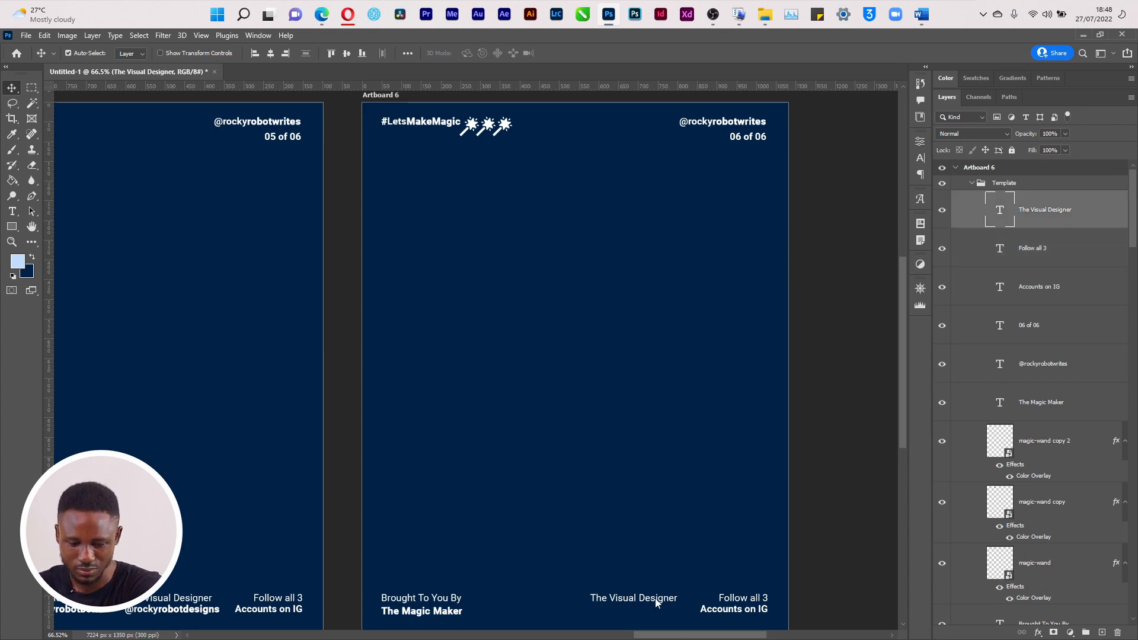
pyautogui.press('Delete')
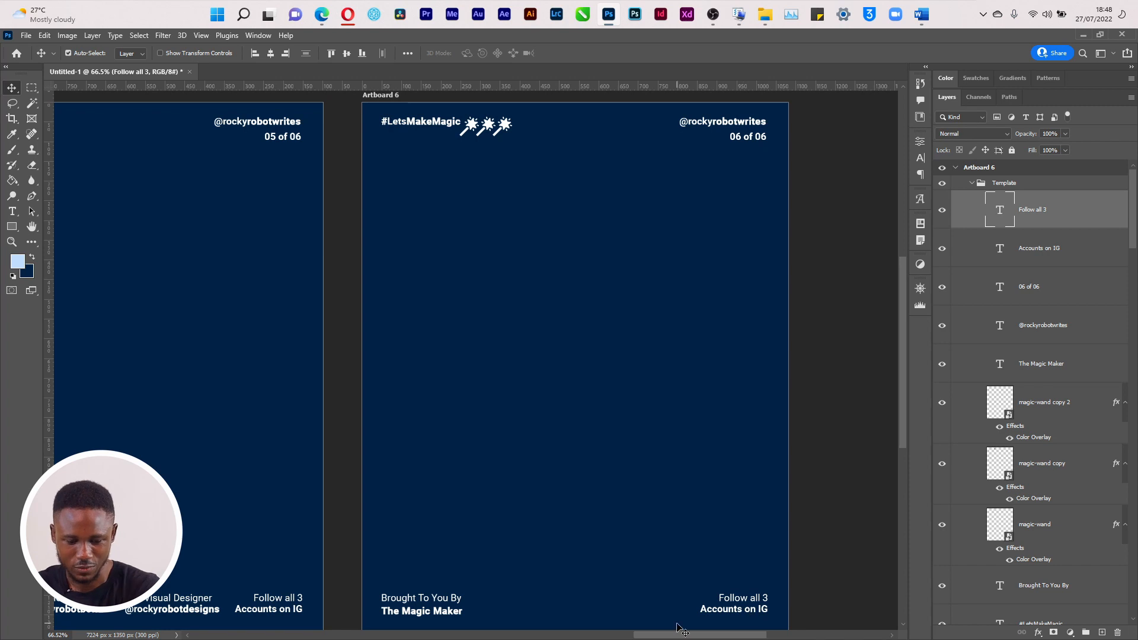
# Raise the Brought To You By / The Magic Maker lines about 188 px
pyautogui.moveTo(905, 413); pyautogui.dragTo(900, 453)
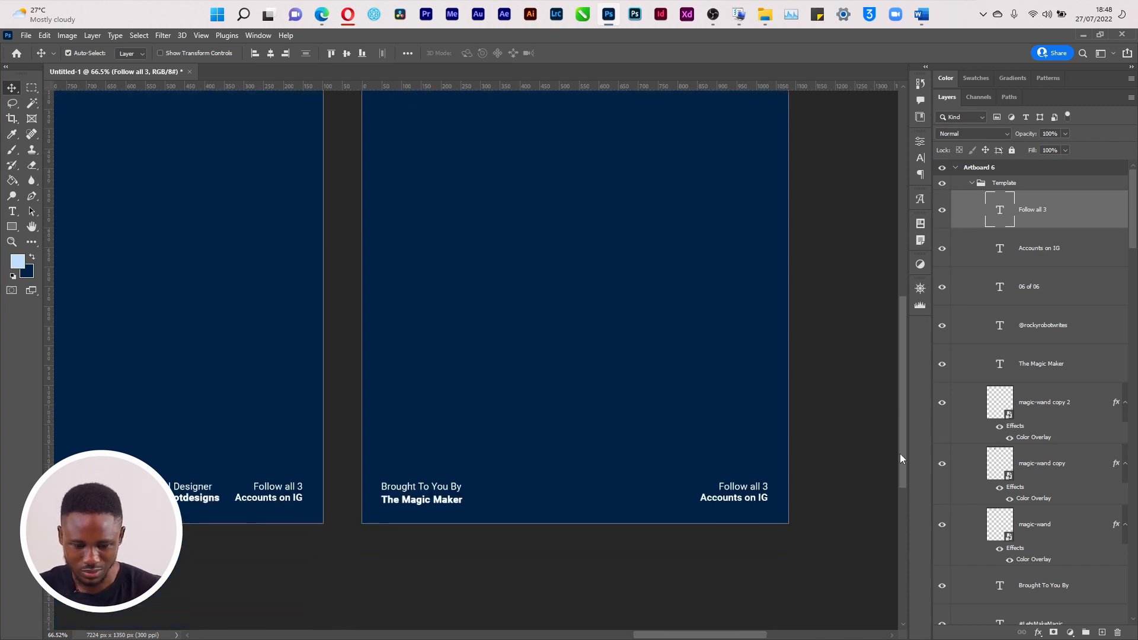
pyautogui.click(460, 497)
pyautogui.keyDown('shift'); pyautogui.click(457, 485); pyautogui.keyUp('shift')
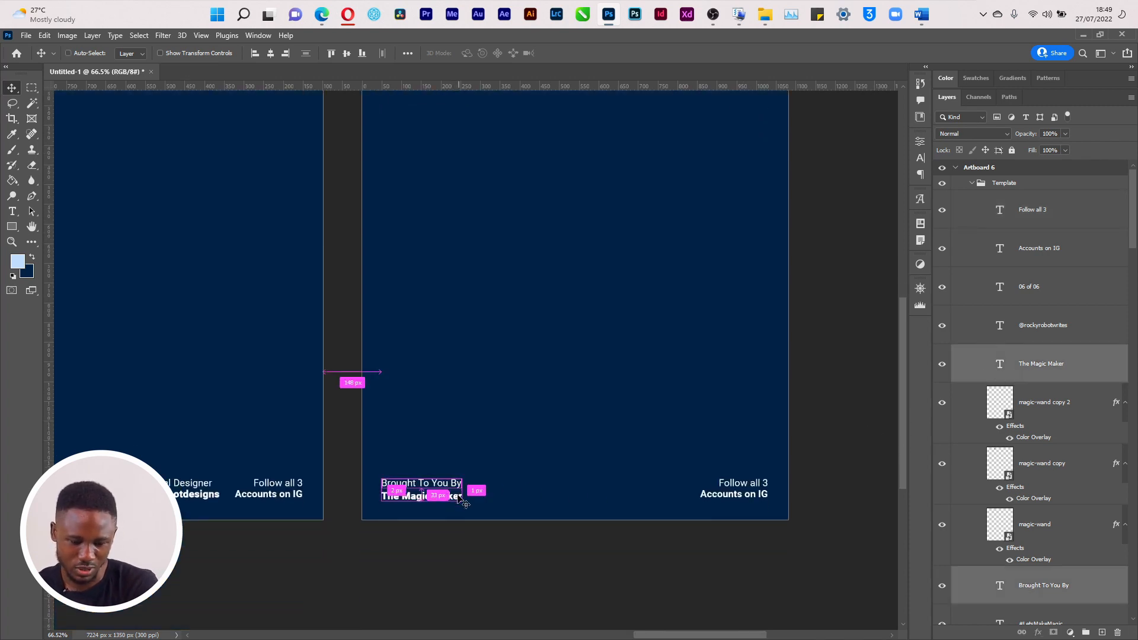
pyautogui.hotkey('ctrl', 't')
pyautogui.moveTo(449, 491); pyautogui.dragTo(451, 416)
pyautogui.press('Return')
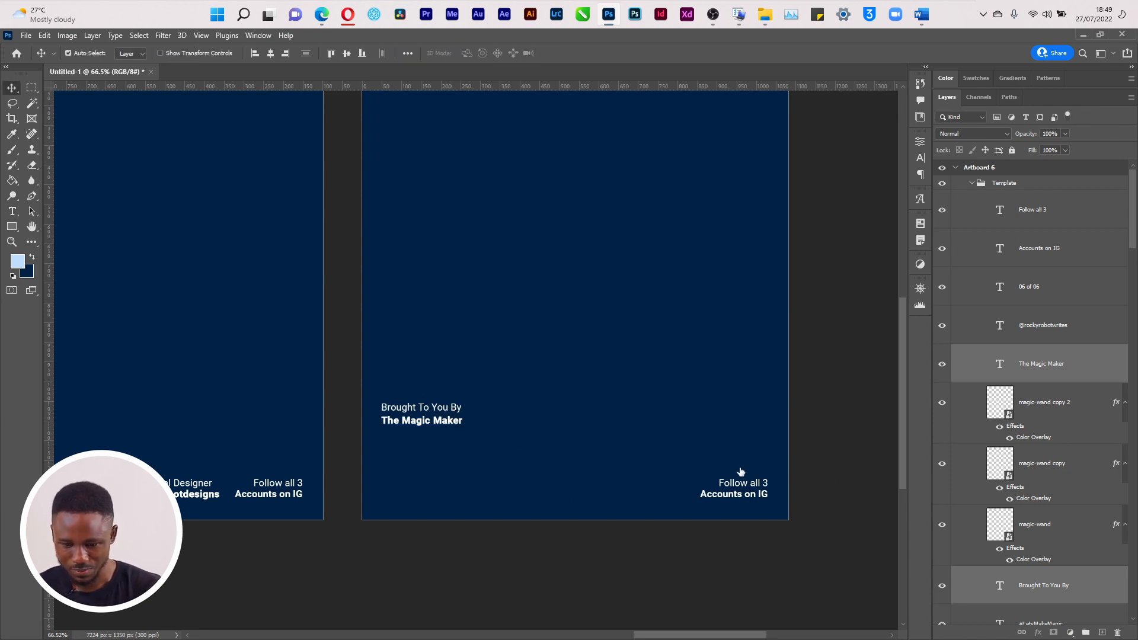
# Move Follow all 3 / Accounts on IG left to align under The Magic Maker
pyautogui.click(747, 486)
pyautogui.keyDown('shift'); pyautogui.click(750, 497); pyautogui.keyUp('shift')
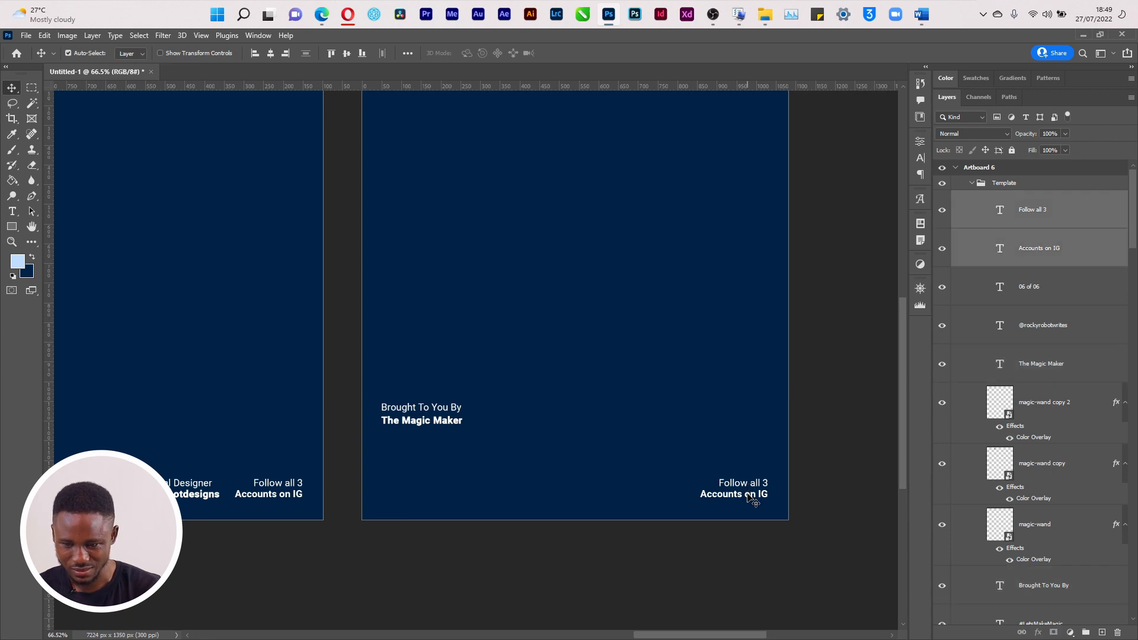
pyautogui.hotkey('ctrl', 't')
pyautogui.moveTo(605, 479); pyautogui.dragTo(448, 497)
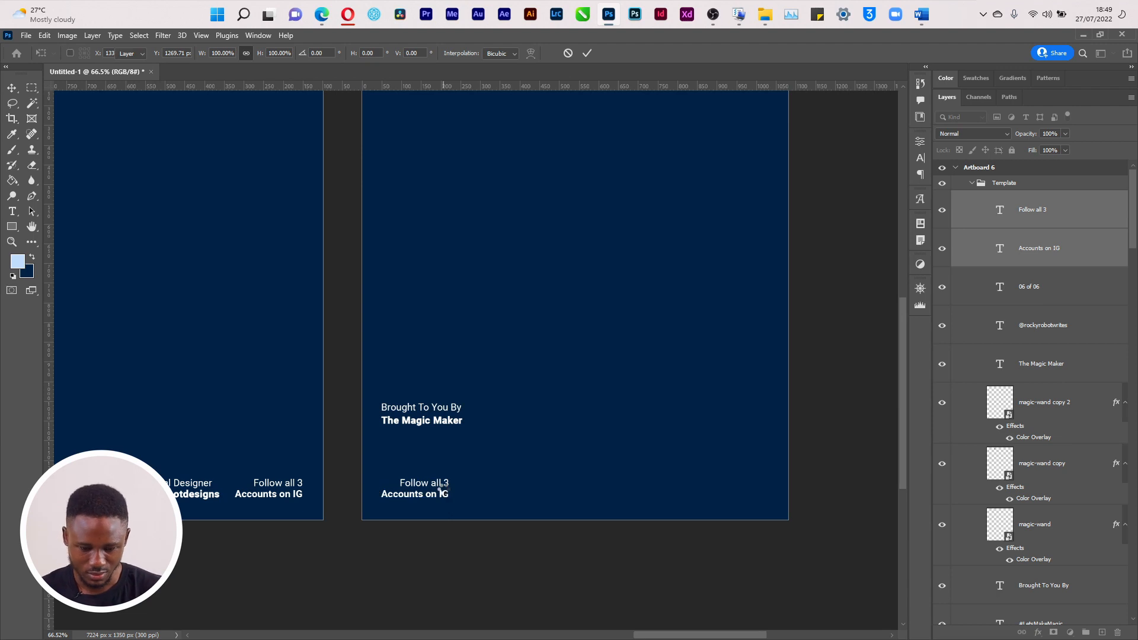
pyautogui.press('Return')
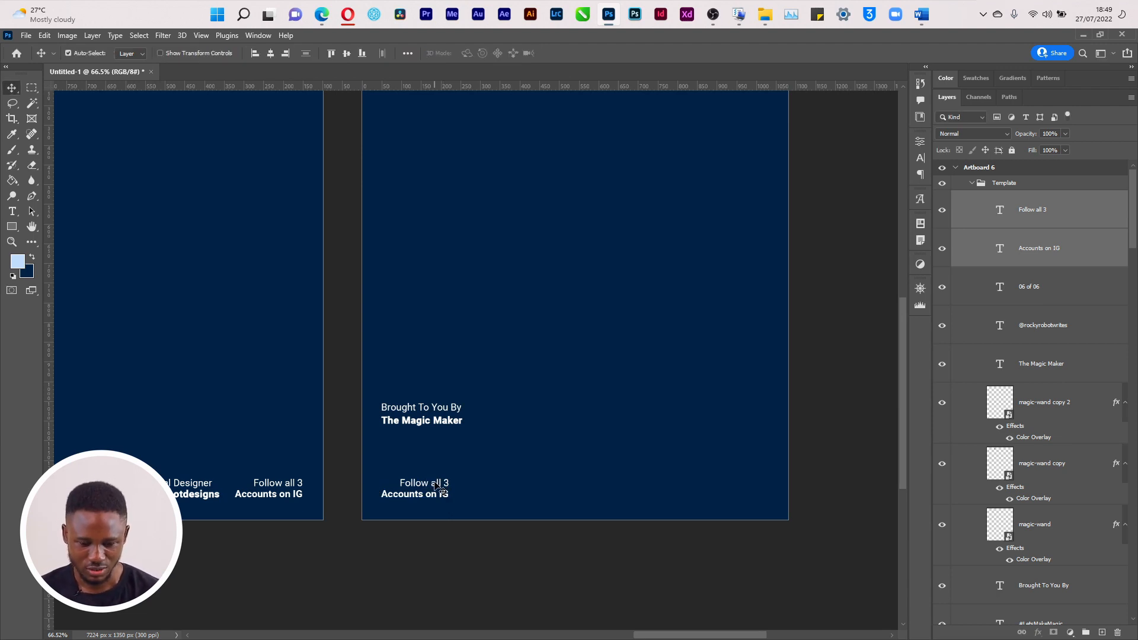
pyautogui.click(437, 487)
pyautogui.moveTo(437, 487); pyautogui.dragTo(419, 487)
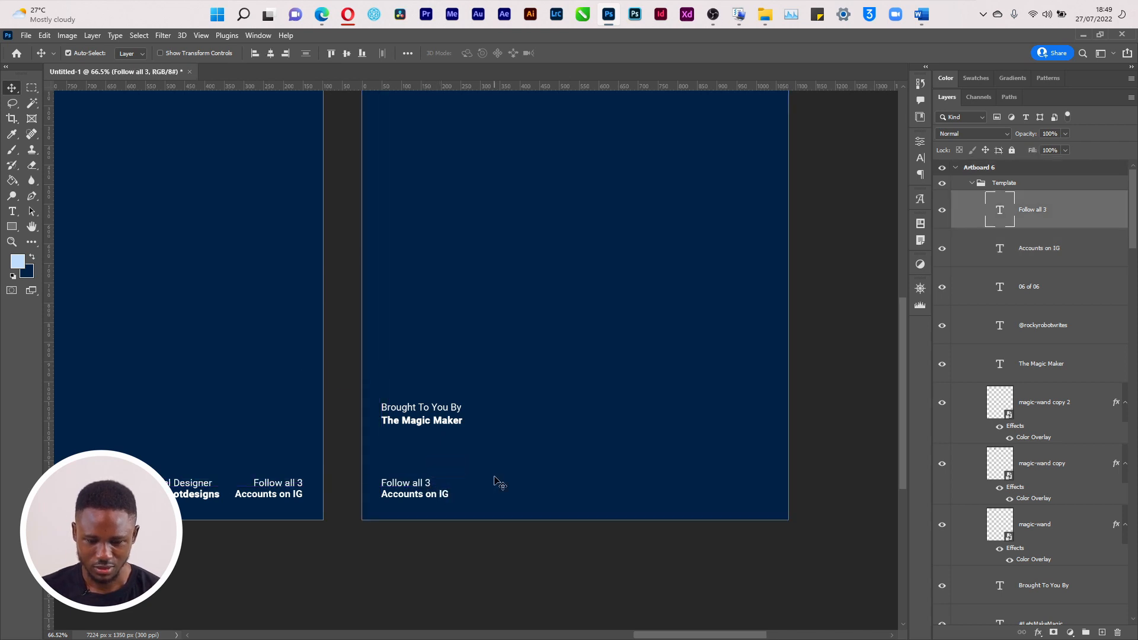
pyautogui.moveTo(674, 636); pyautogui.dragTo(708, 633)
pyautogui.moveTo(1135, 243); pyautogui.dragTo(1130, 627)
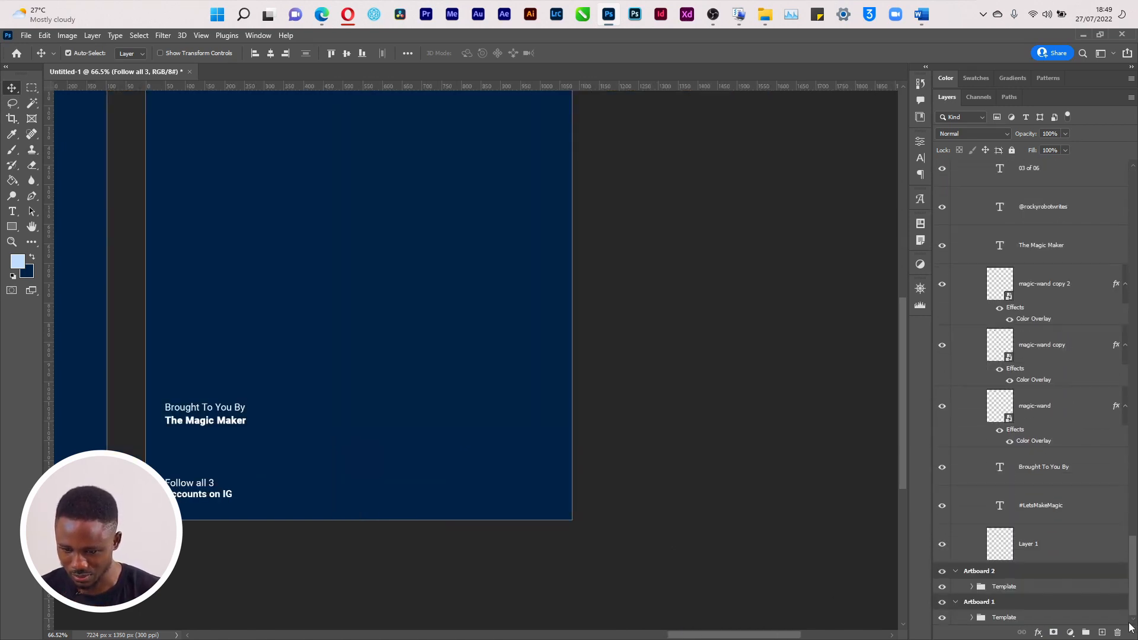
# Move the youtube icon layer from Artboard 1 into Artboard 6, beside Brought To You By
pyautogui.click(970, 618)
pyautogui.moveTo(1133, 526); pyautogui.dragTo(1119, 586)
pyautogui.click(1090, 409)
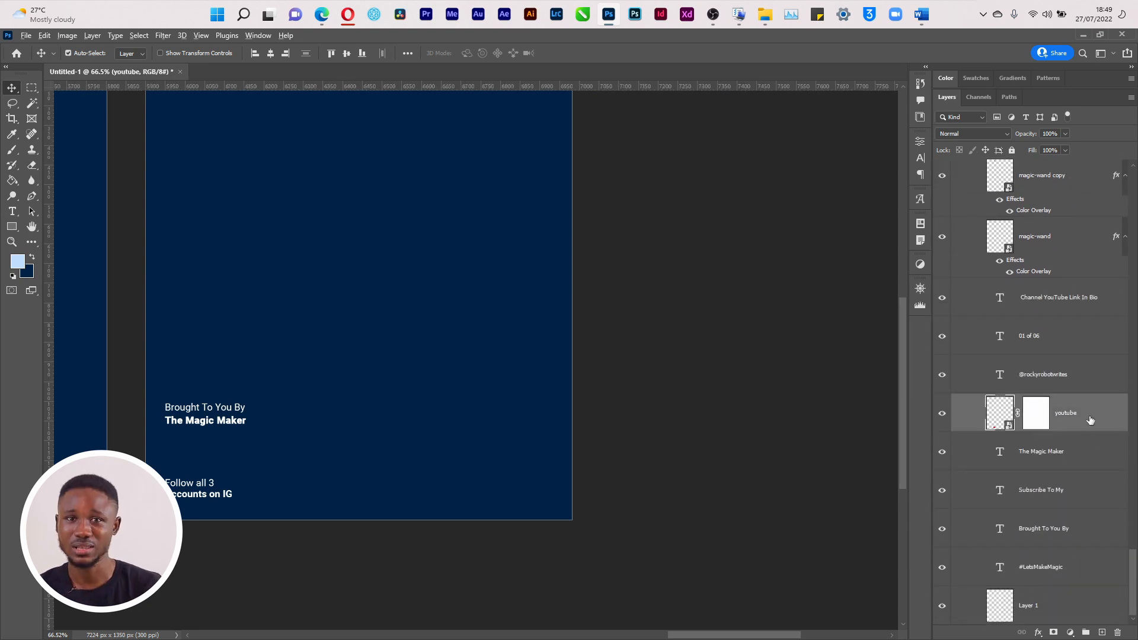
pyautogui.moveTo(1089, 420); pyautogui.dragTo(1075, 3)
pyautogui.moveTo(1085, 108); pyautogui.dragTo(1077, 145)
pyautogui.moveTo(1078, 148); pyautogui.dragTo(1066, 211)
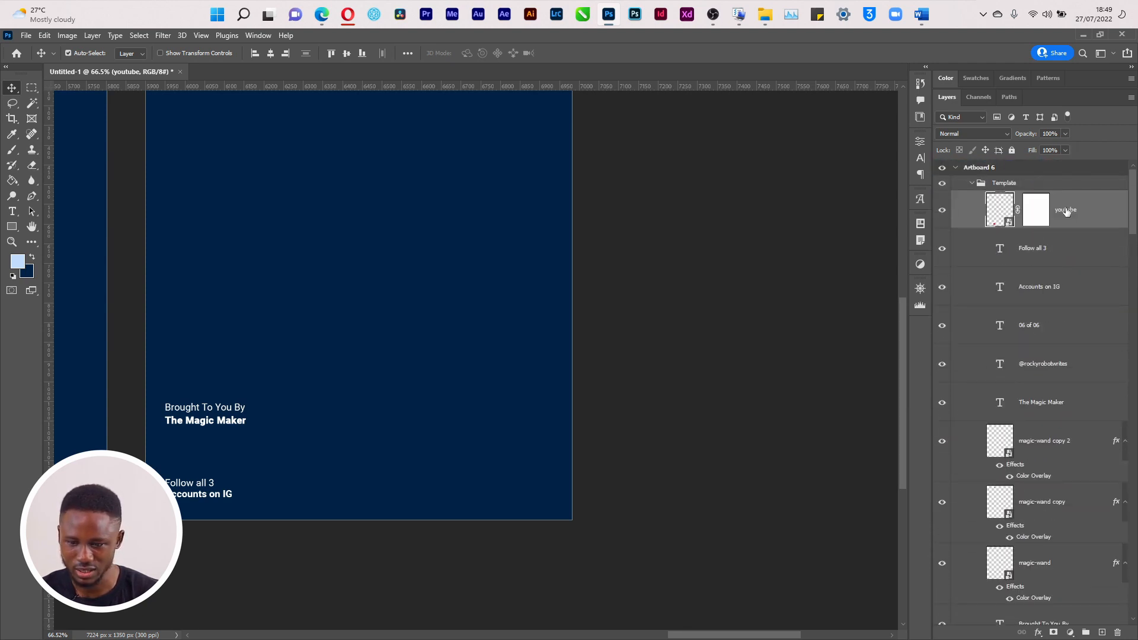
pyautogui.moveTo(260, 500); pyautogui.dragTo(259, 424)
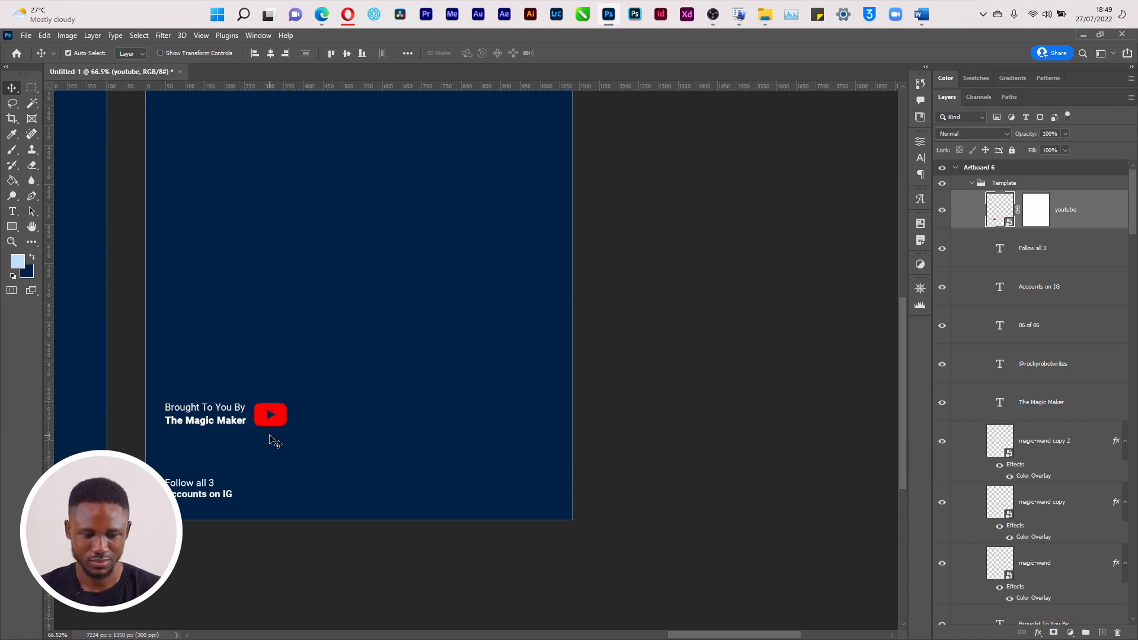
pyautogui.hotkey('alt', 'Tab')
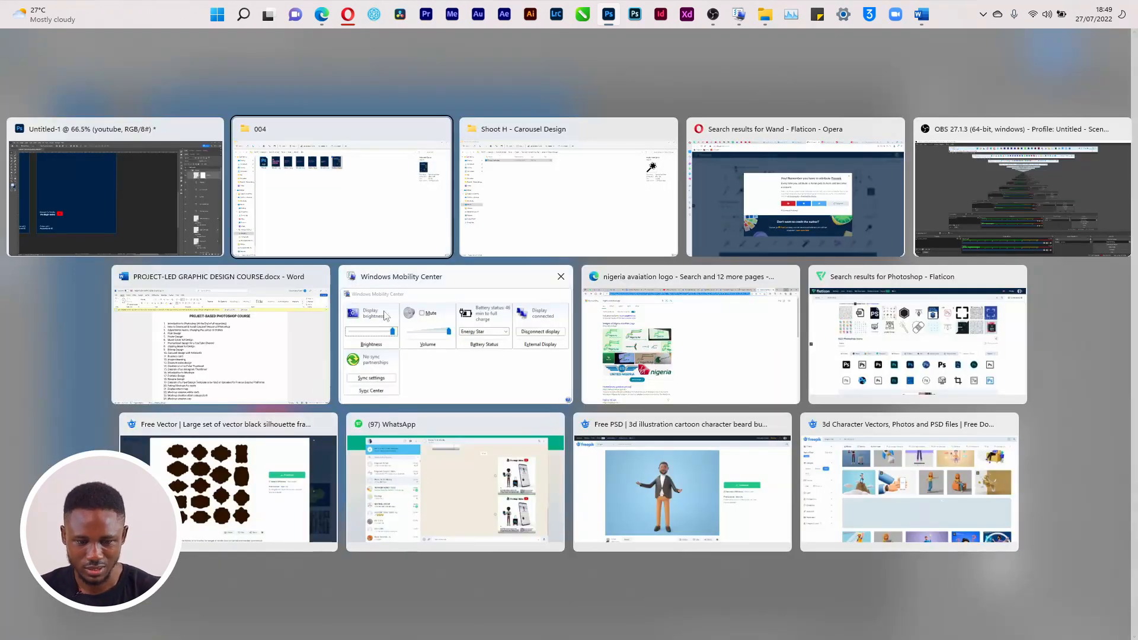
pyautogui.click(415, 186)
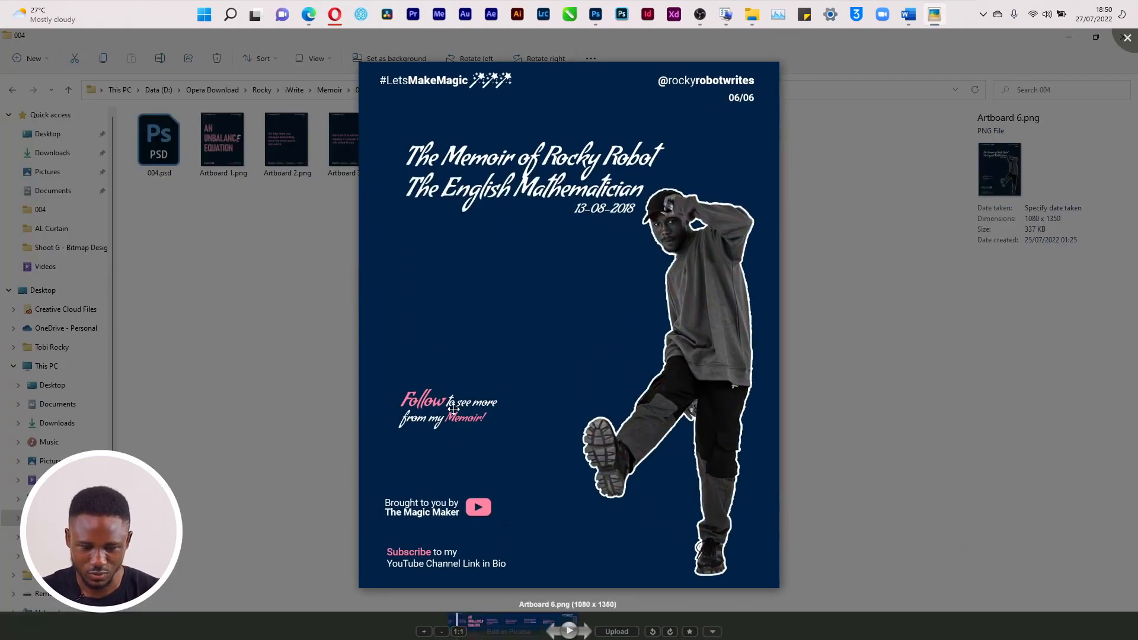
pyautogui.click(1125, 51)
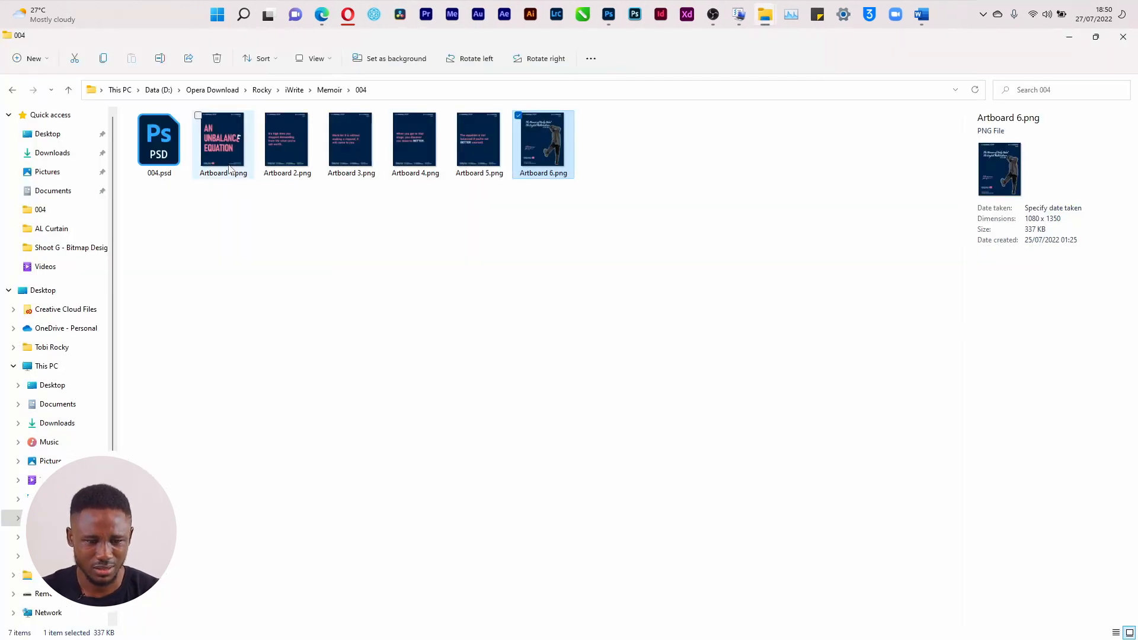
pyautogui.doubleClick(229, 164)
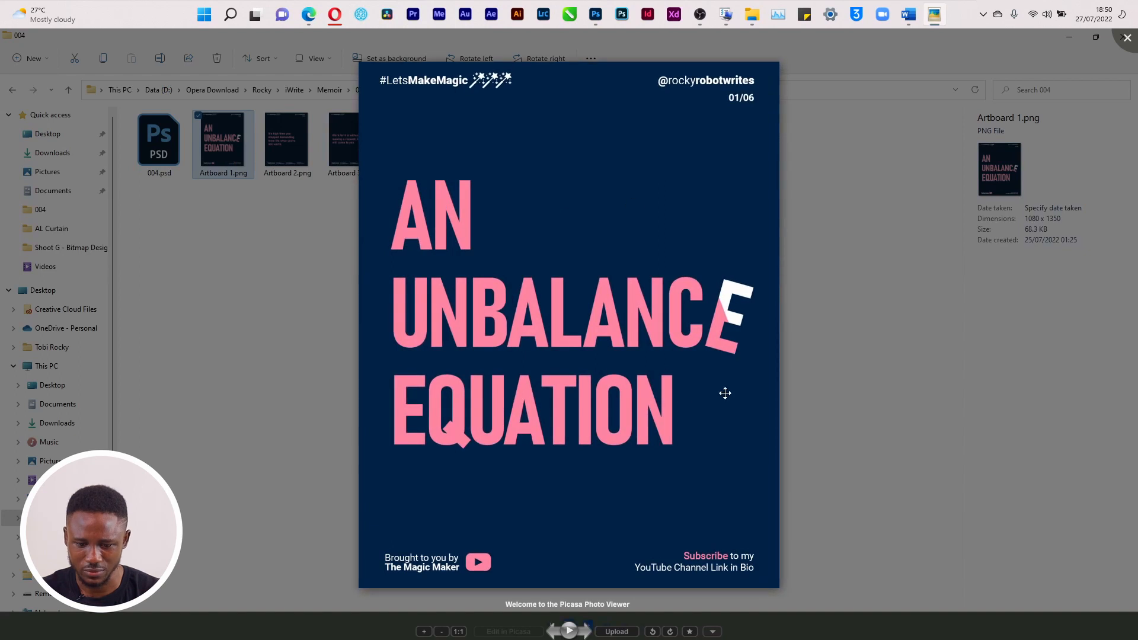
pyautogui.click(1127, 37)
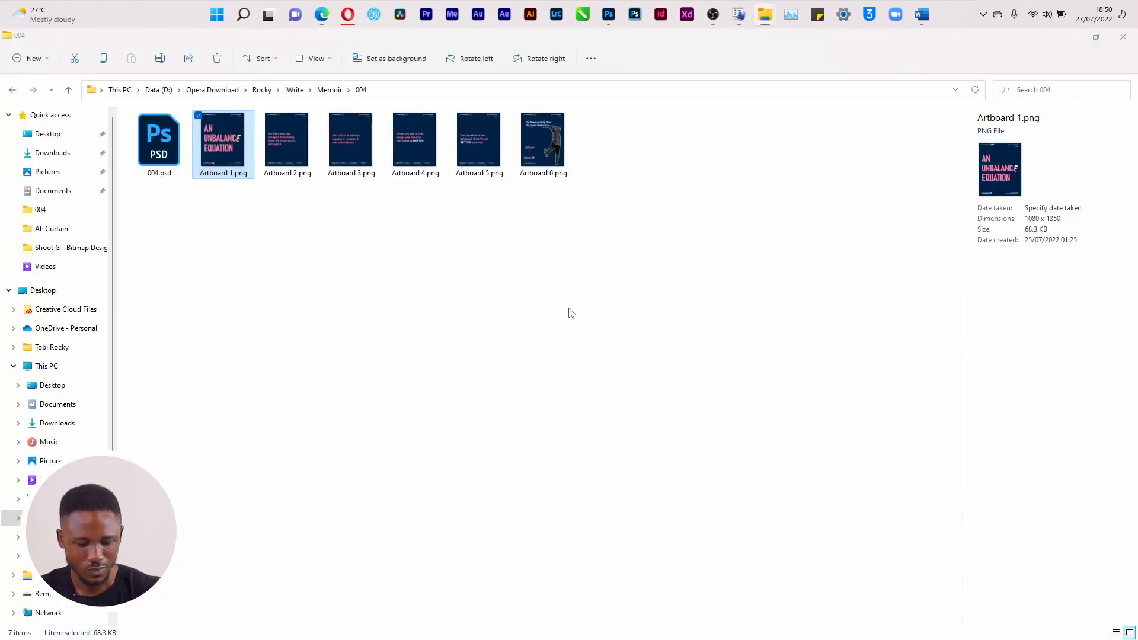
pyautogui.hotkey('alt', 'Tab')
# Collapse Artboards 6 through 1 in the Layers panel, then select Artboard 1 and turn on the grid
pyautogui.hscroll(-5, 356, 335)
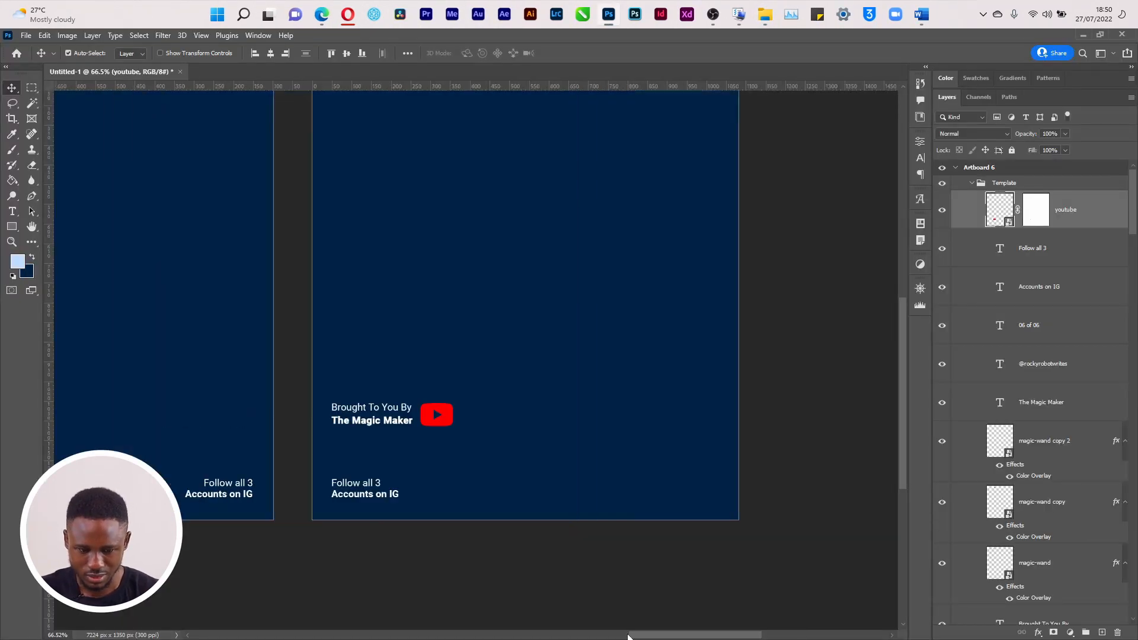
pyautogui.hscroll(-10, 397, 636)
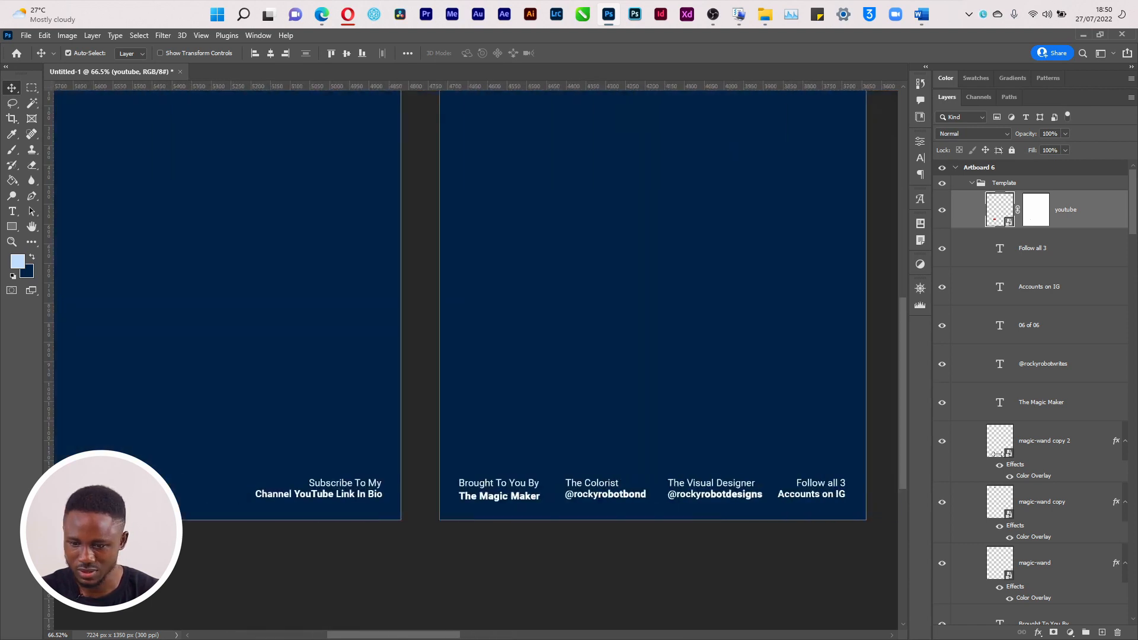
pyautogui.click(961, 170)
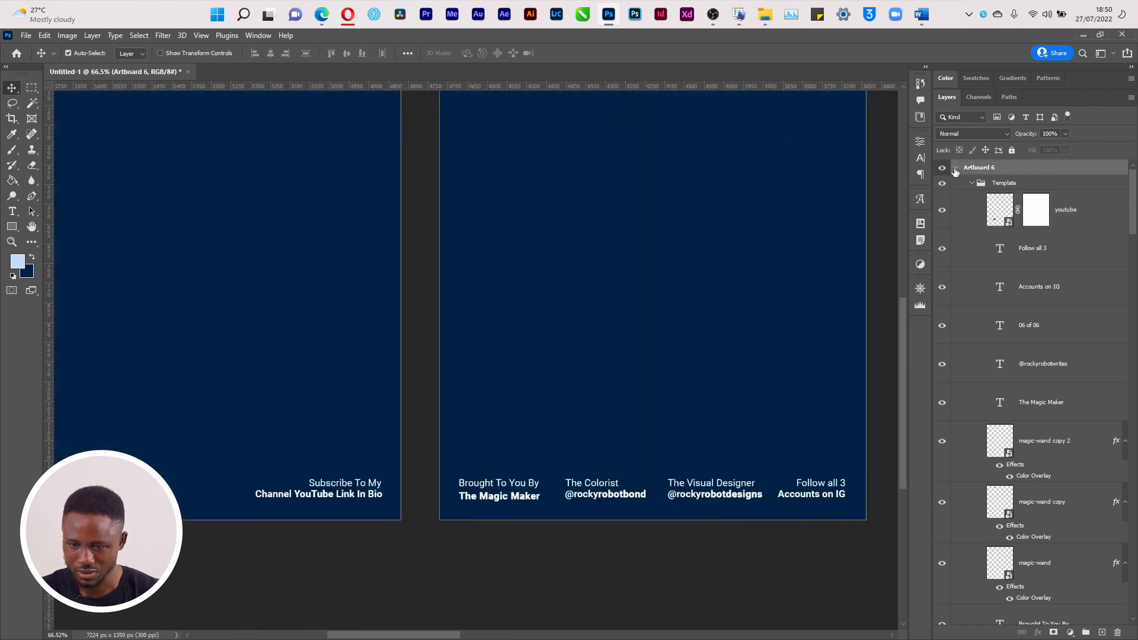
pyautogui.click(956, 169)
pyautogui.click(955, 184)
pyautogui.click(955, 201)
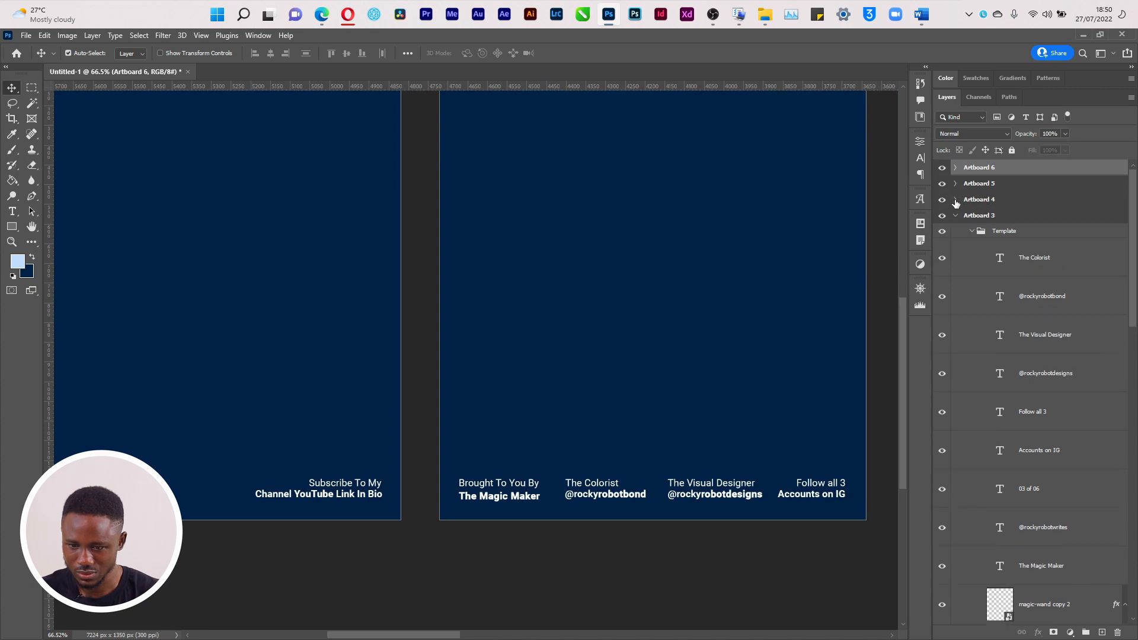
pyautogui.click(955, 218)
pyautogui.click(956, 216)
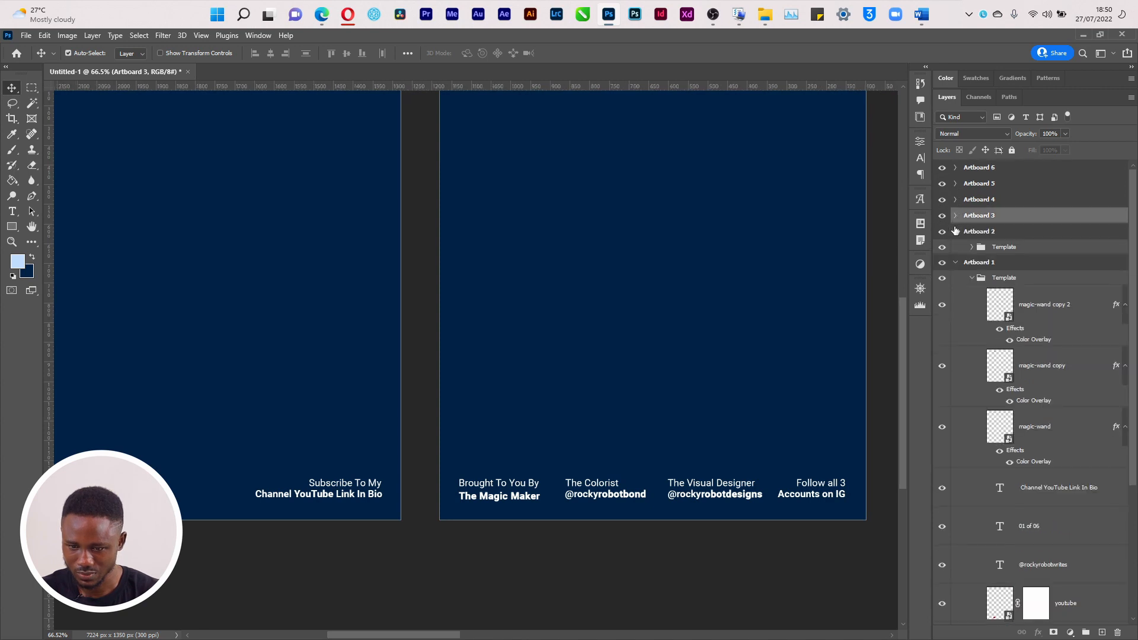
pyautogui.click(955, 231)
pyautogui.click(954, 248)
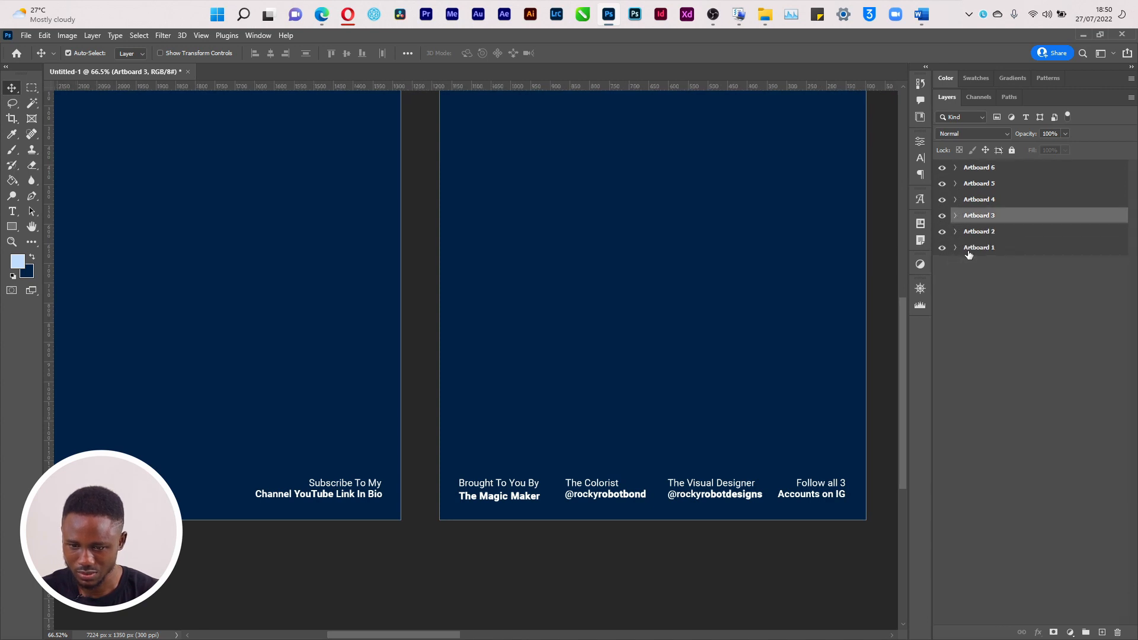
pyautogui.click(968, 250)
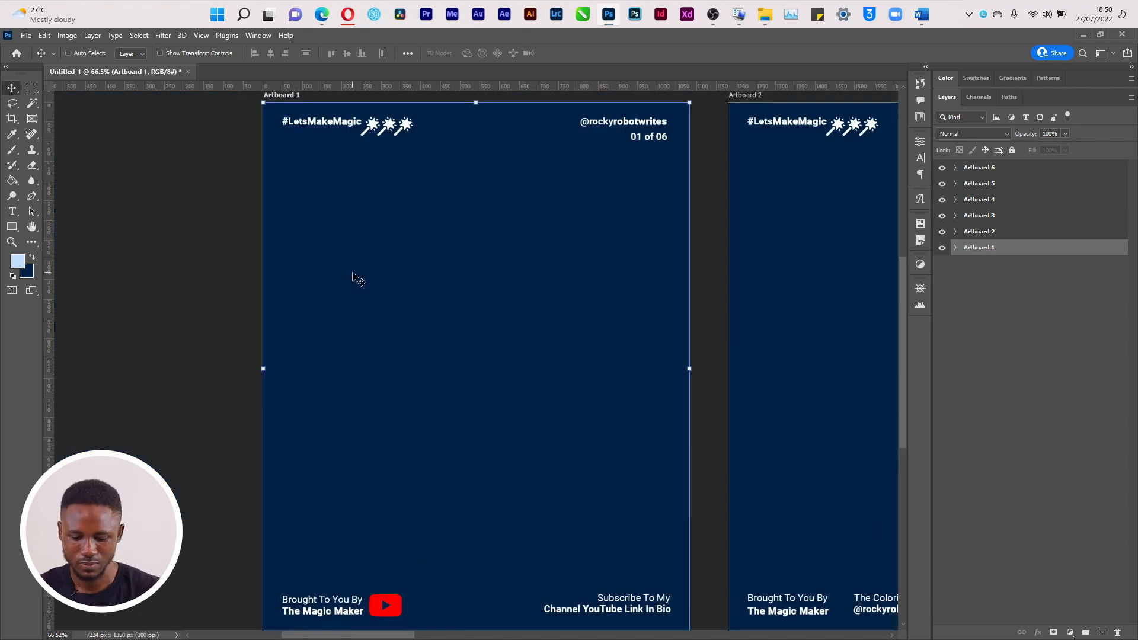
pyautogui.hotkey('ctrl', "'")
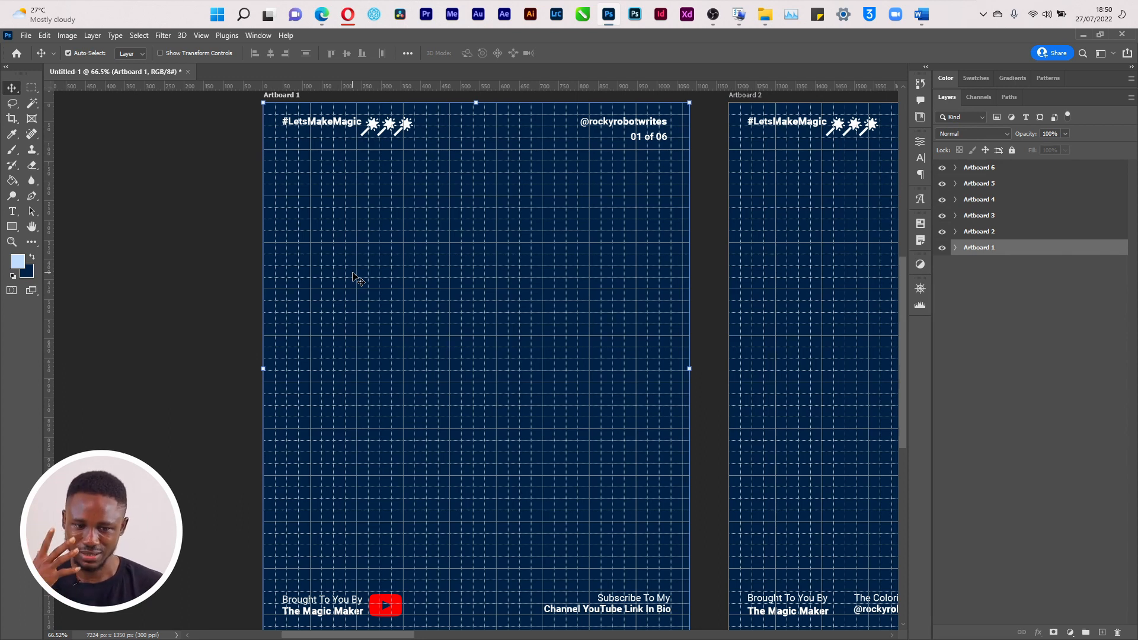
pyautogui.click(348, 14)
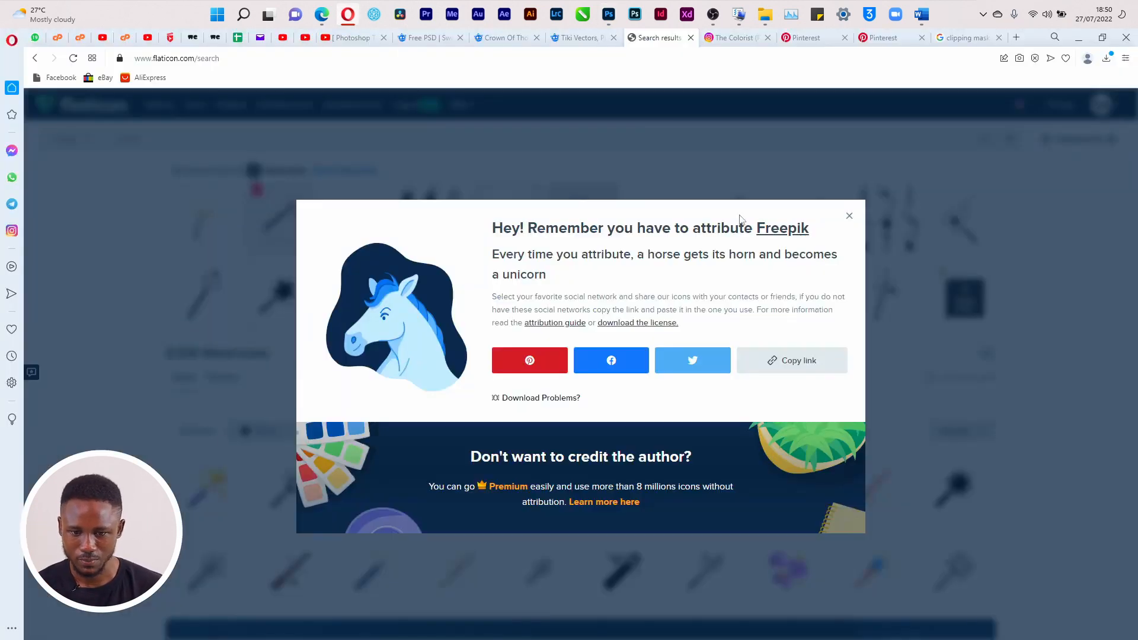
pyautogui.click(734, 38)
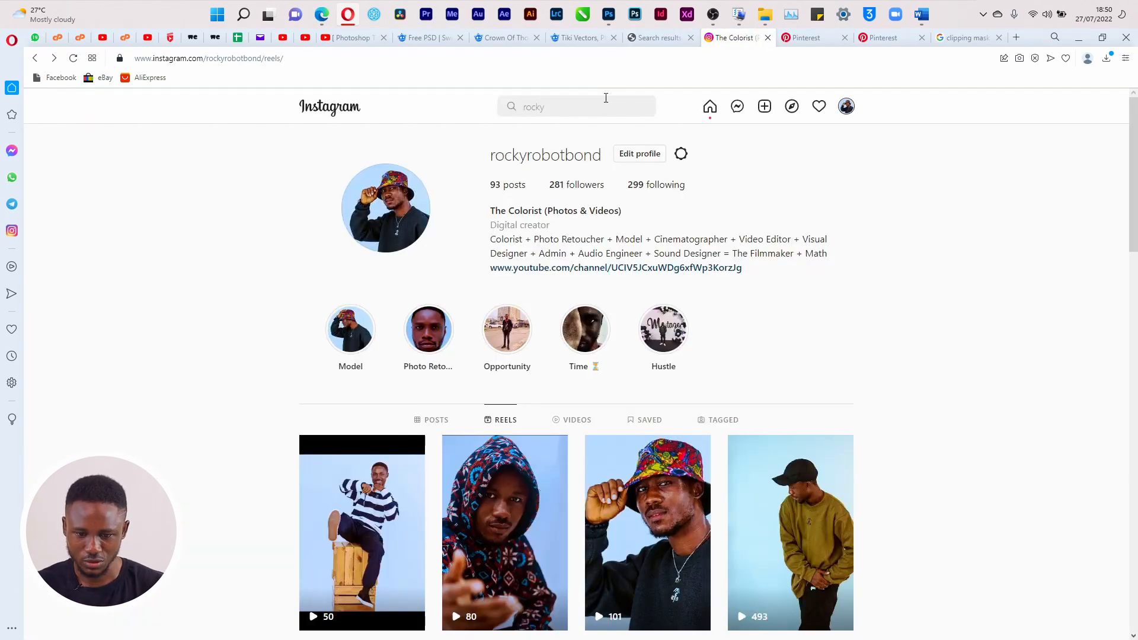
pyautogui.click(589, 106)
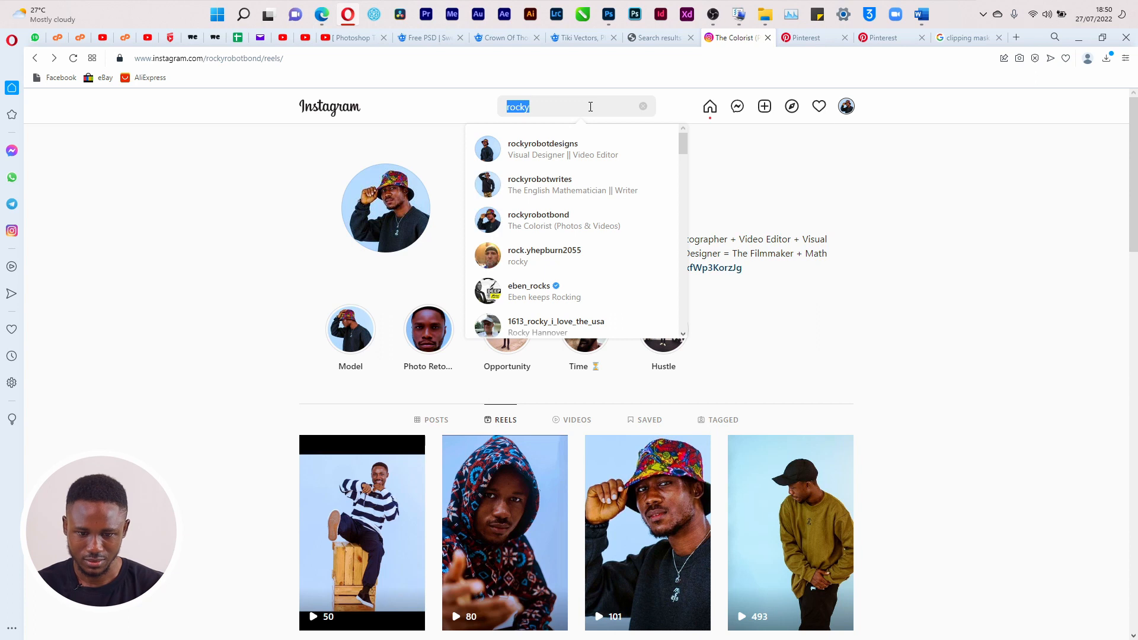
pyautogui.click(574, 177)
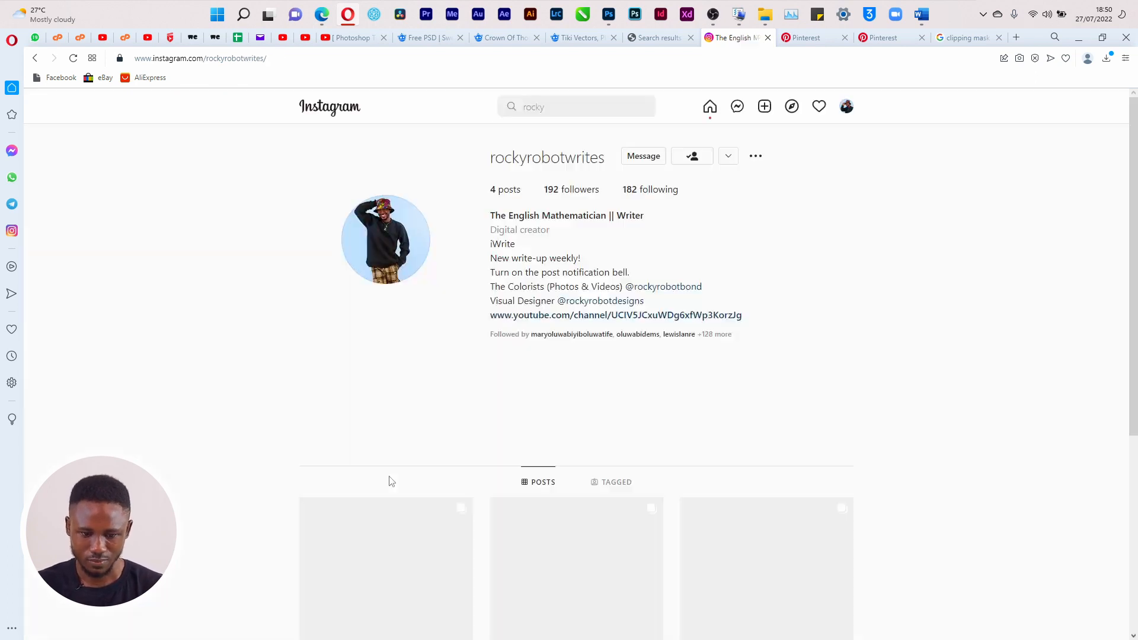
pyautogui.scroll(-5, 509, 438)
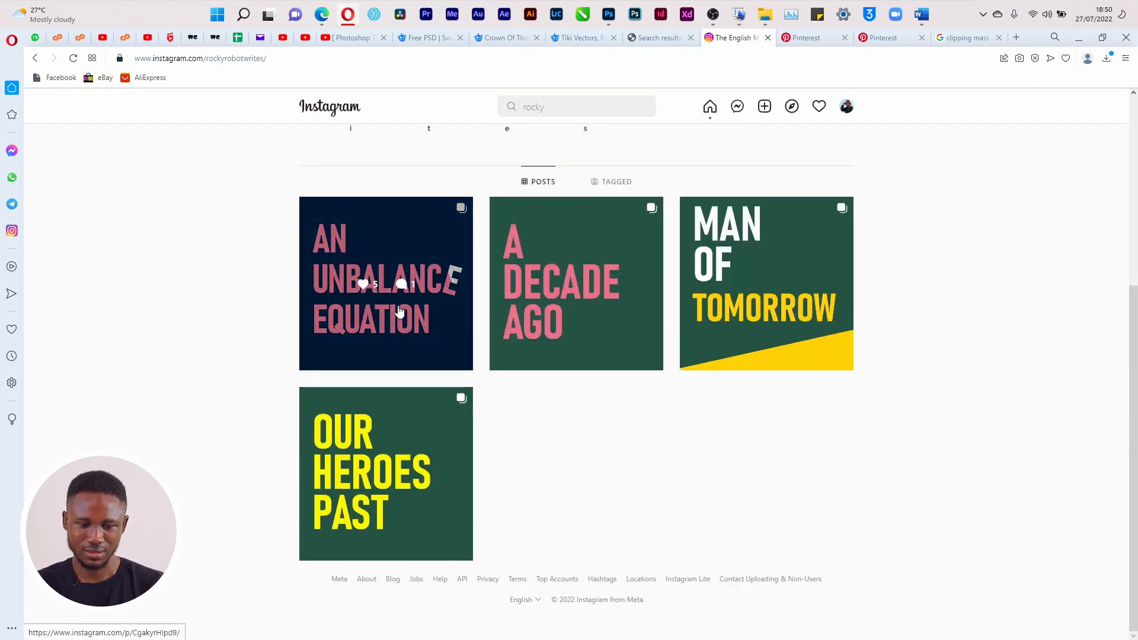
pyautogui.hotkey('alt', 'Tab')
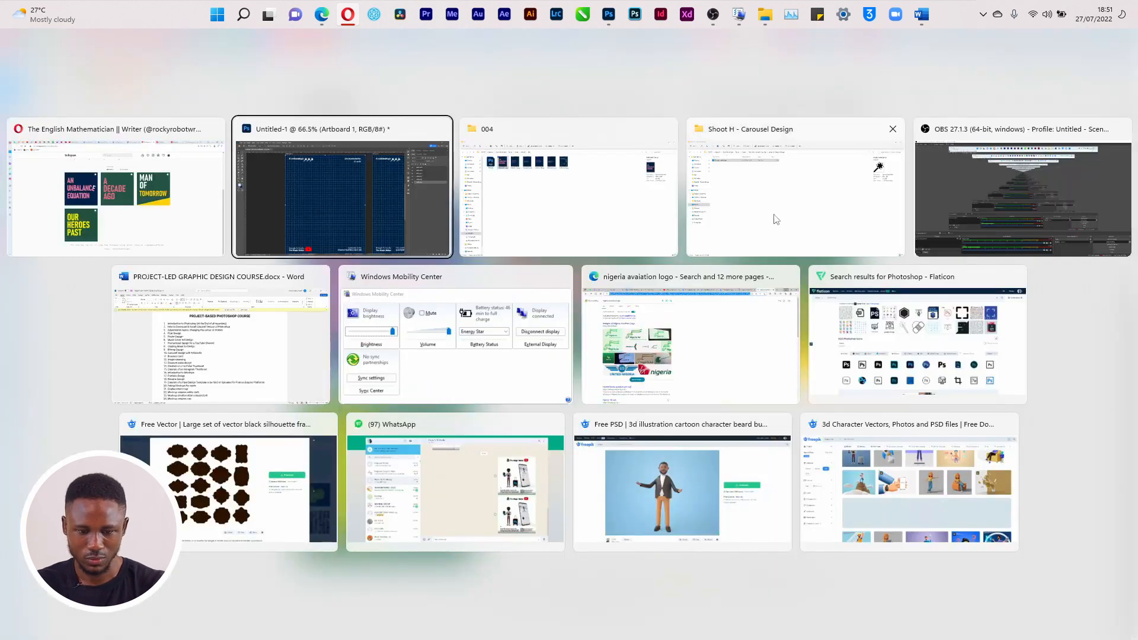
pyautogui.doubleClick(213, 152)
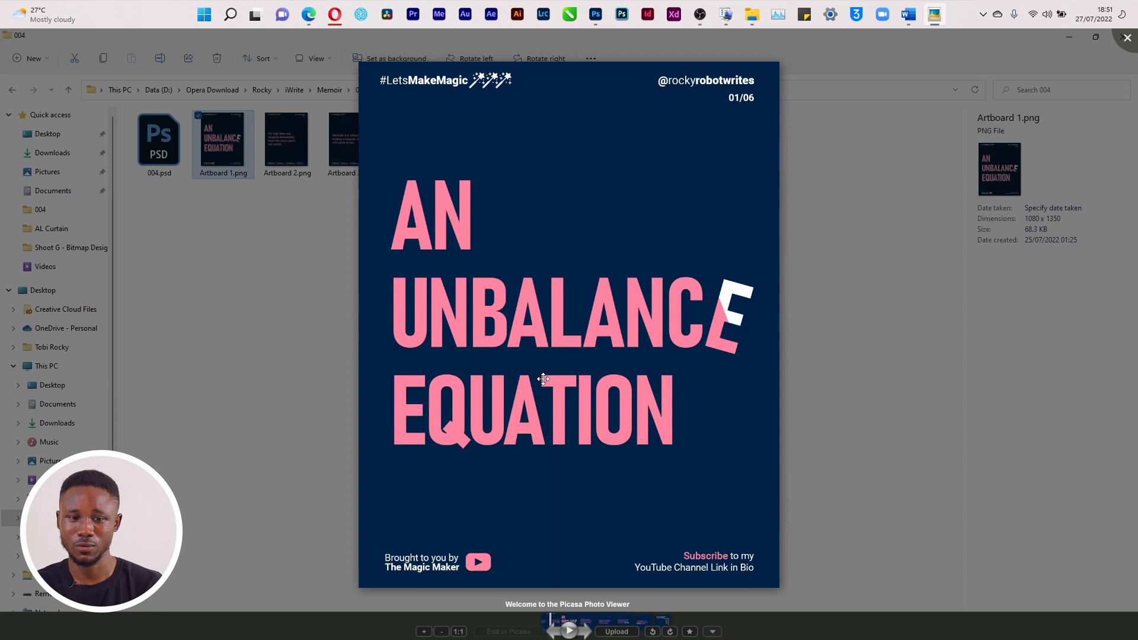
pyautogui.hotkey('alt', 'Tab')
pyautogui.hotkey('alt', 'Tab')
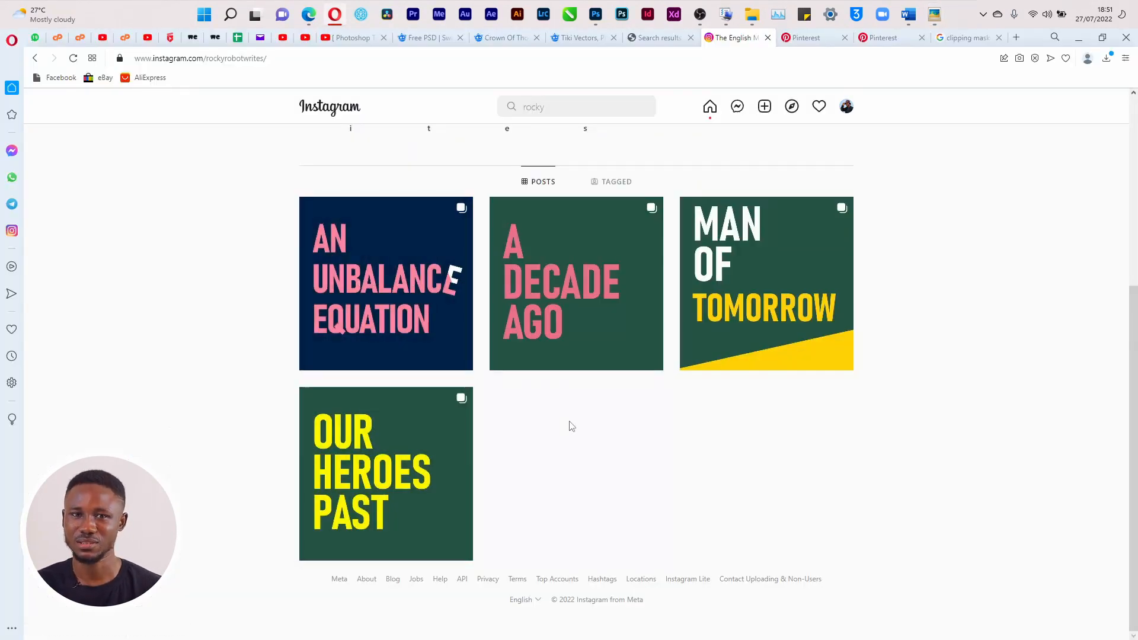
pyautogui.hotkey('alt', 'Tab')
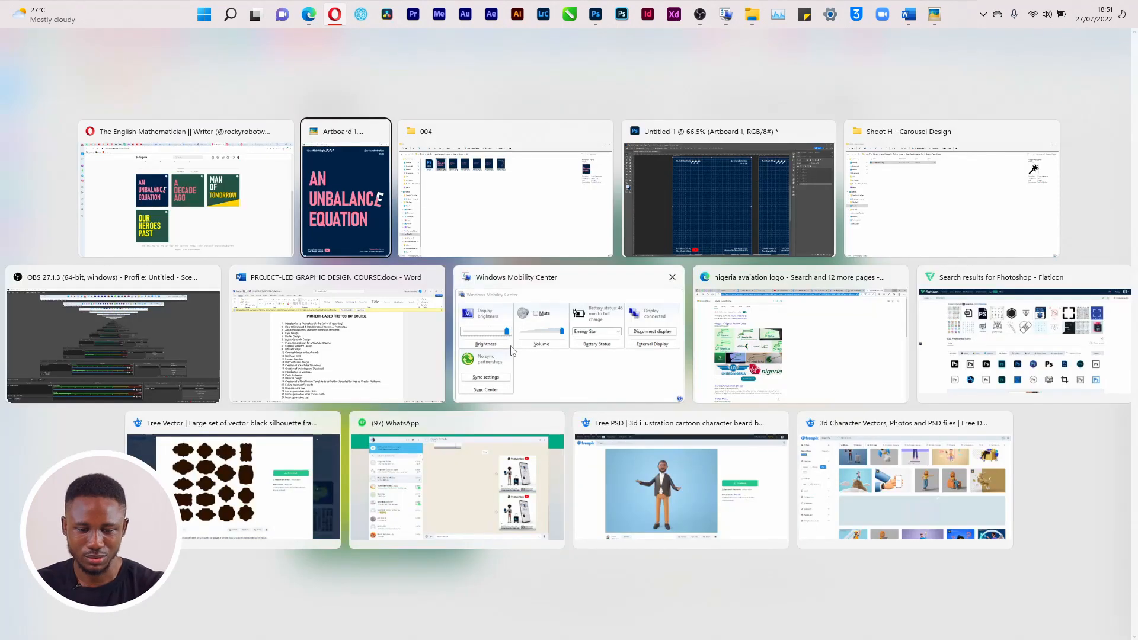
pyautogui.click(671, 234)
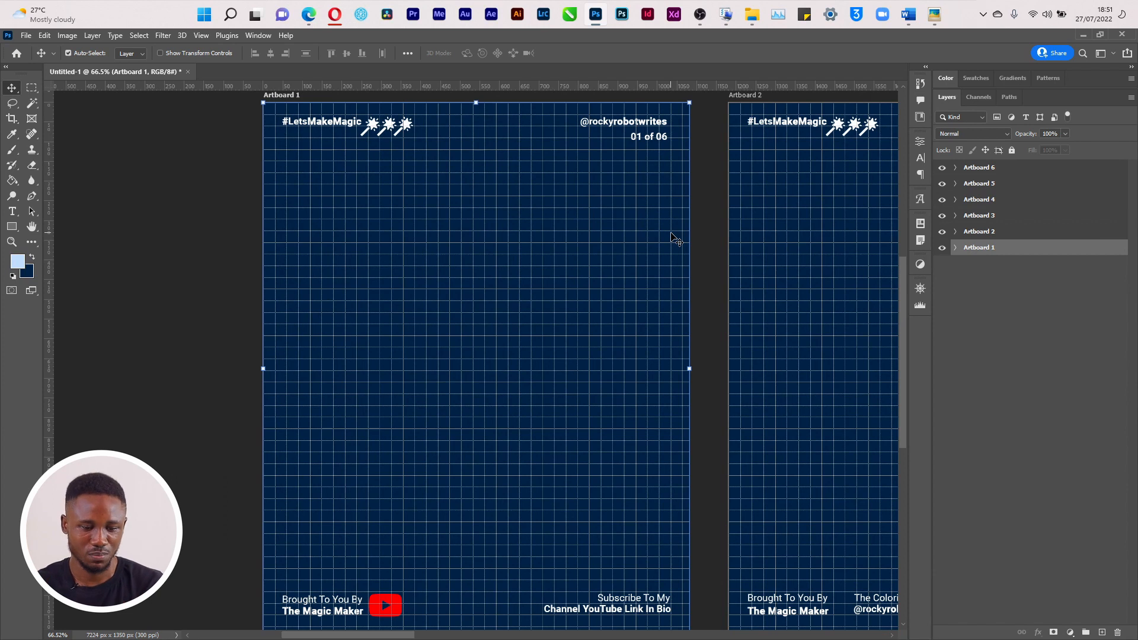
# Draw a rectangle on Artboard 1 and give it a white fill
pyautogui.click(7, 231)
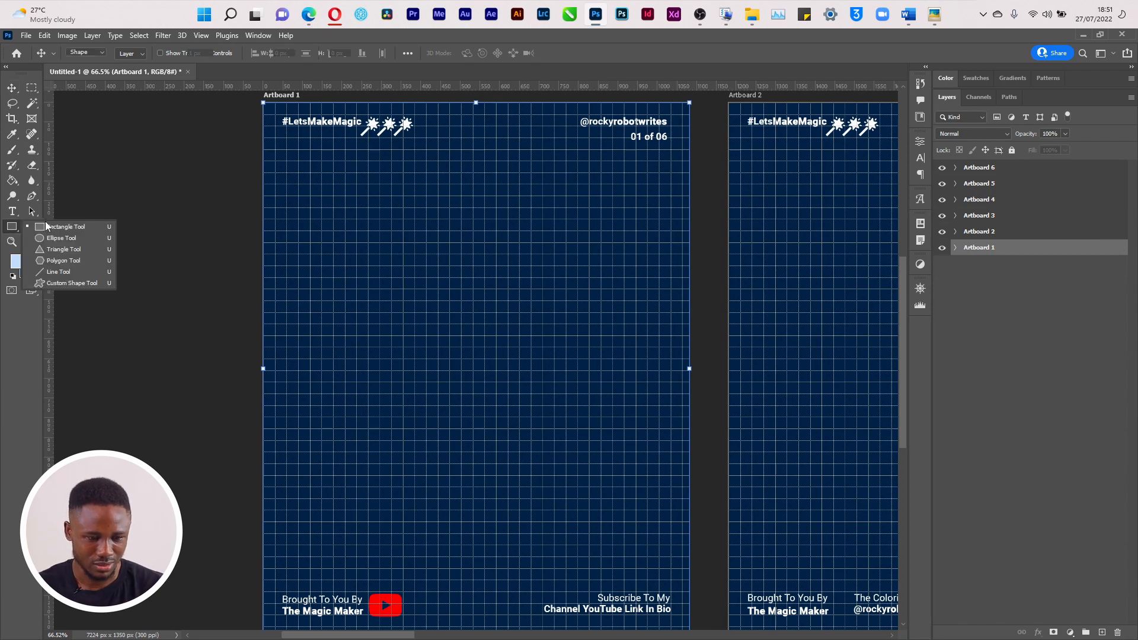
pyautogui.click(65, 227)
pyautogui.moveTo(273, 208); pyautogui.dragTo(676, 465)
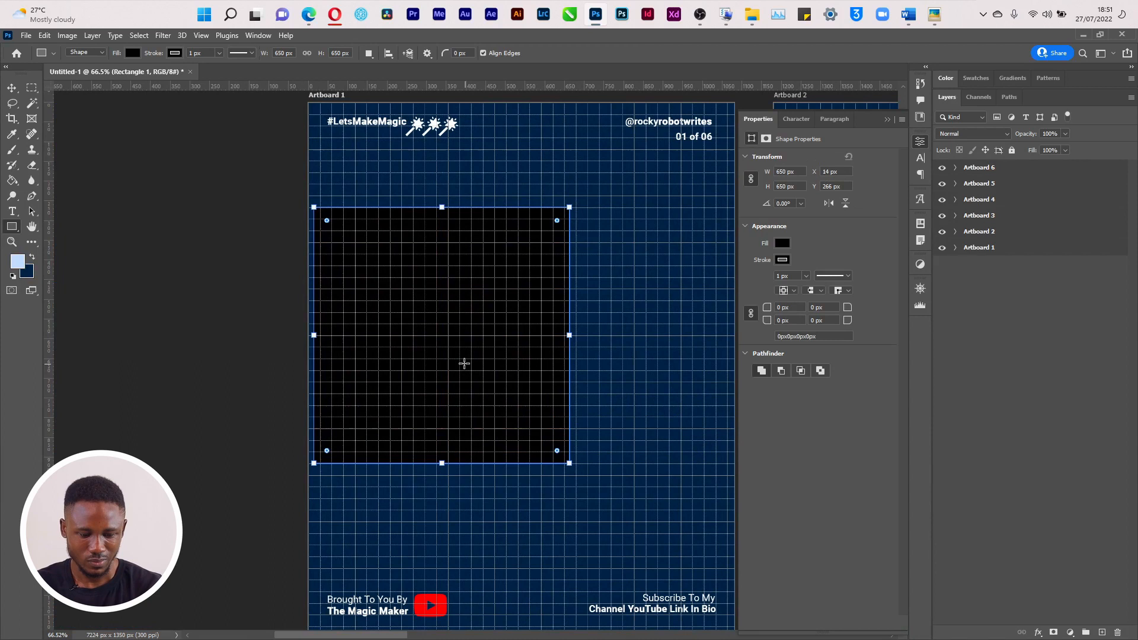
pyautogui.press('v')
pyautogui.moveTo(437, 330); pyautogui.dragTo(528, 330)
pyautogui.moveTo(704, 323); pyautogui.dragTo(705, 322)
pyautogui.click(782, 243)
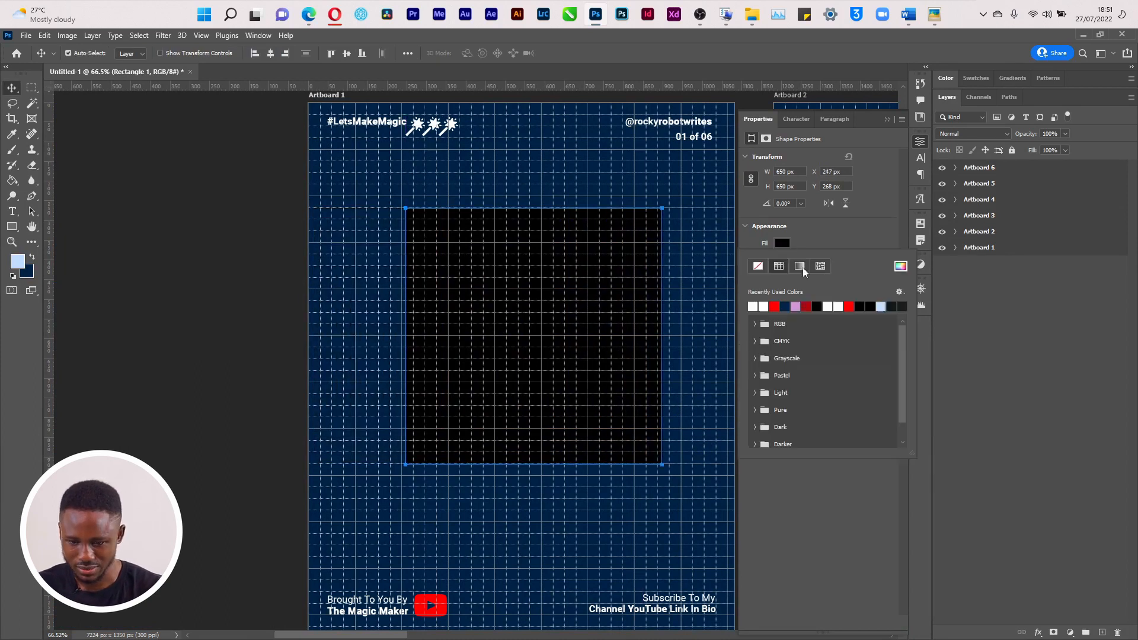
pyautogui.click(754, 304)
pyautogui.click(508, 305)
pyautogui.moveTo(508, 305); pyautogui.dragTo(434, 294)
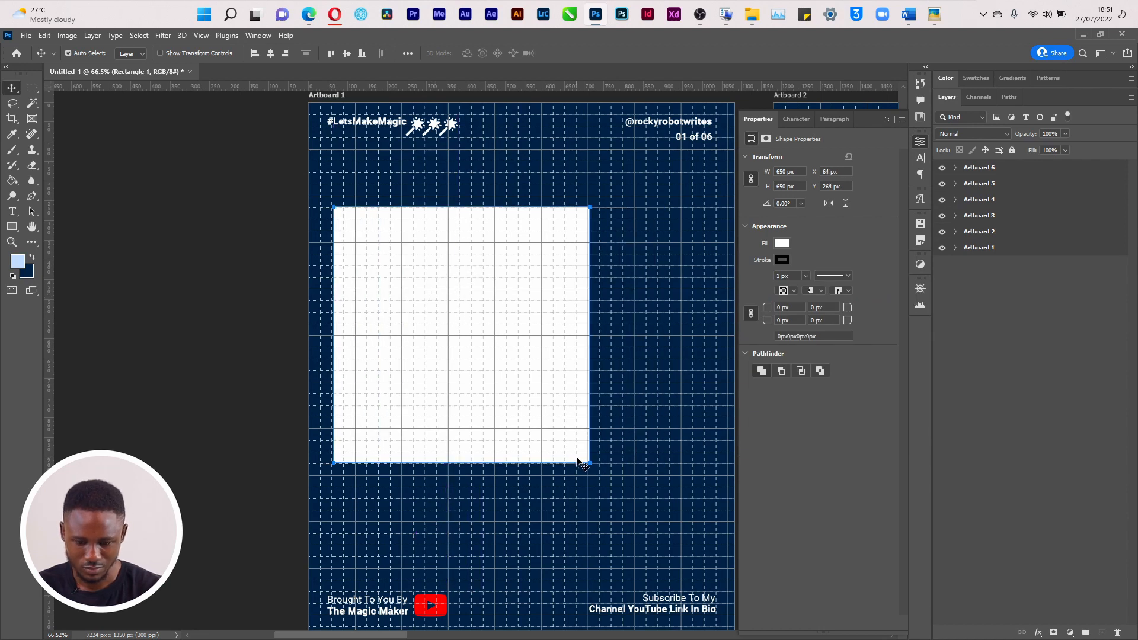
# Scale the white square to span the artboard width, then centre it horizontally and vertically
pyautogui.hotkey('ctrl', 't')
pyautogui.moveTo(589, 463); pyautogui.dragTo(751, 604)
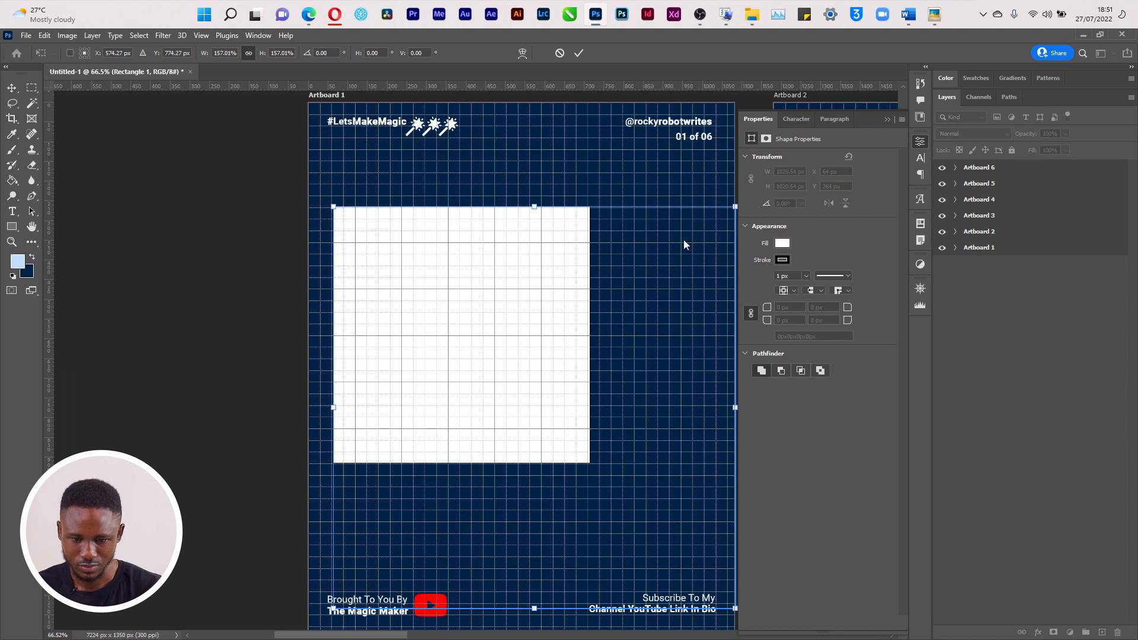
pyautogui.hotkey('ctrl', '-')
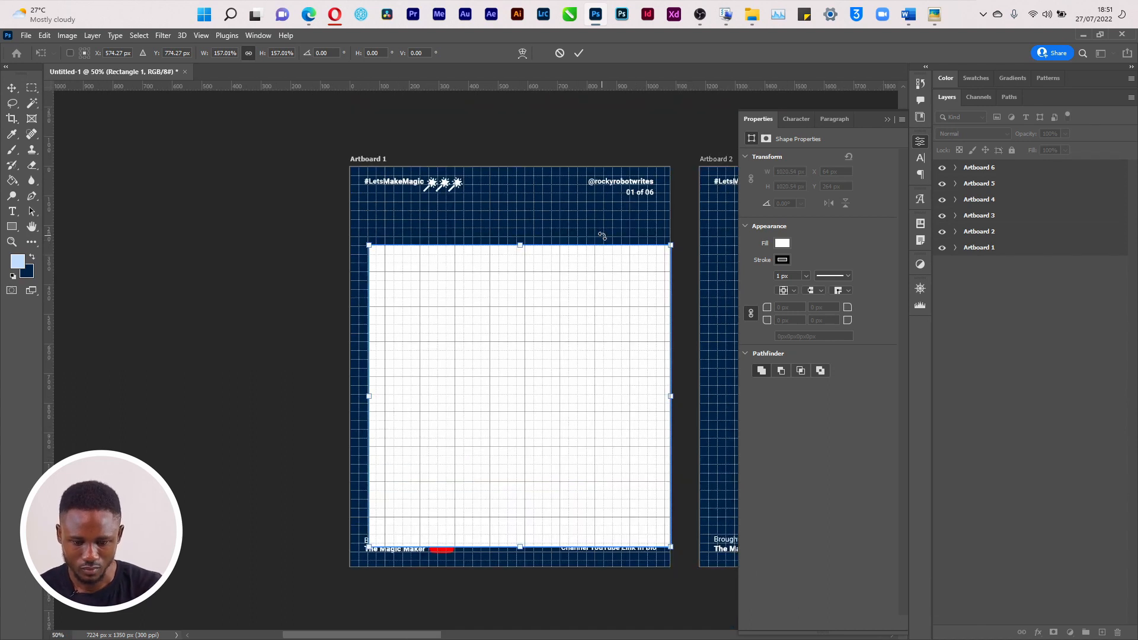
pyautogui.moveTo(506, 384); pyautogui.dragTo(491, 365)
pyautogui.moveTo(349, 225); pyautogui.dragTo(348, 222)
pyautogui.moveTo(650, 224); pyautogui.dragTo(673, 225)
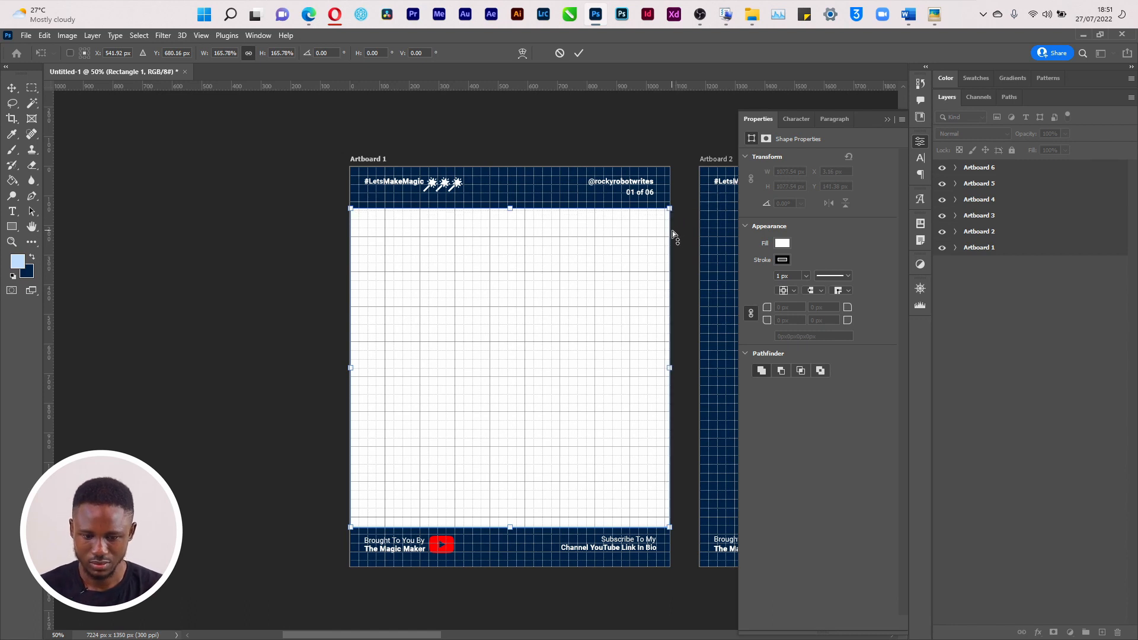
pyautogui.press('Return')
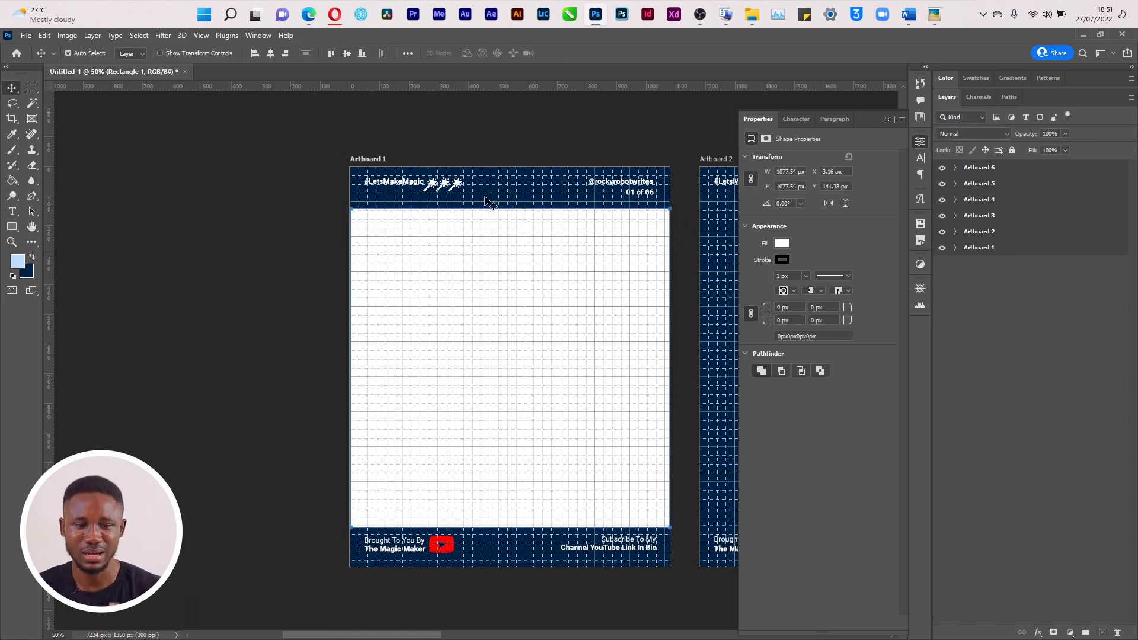
pyautogui.click(274, 52)
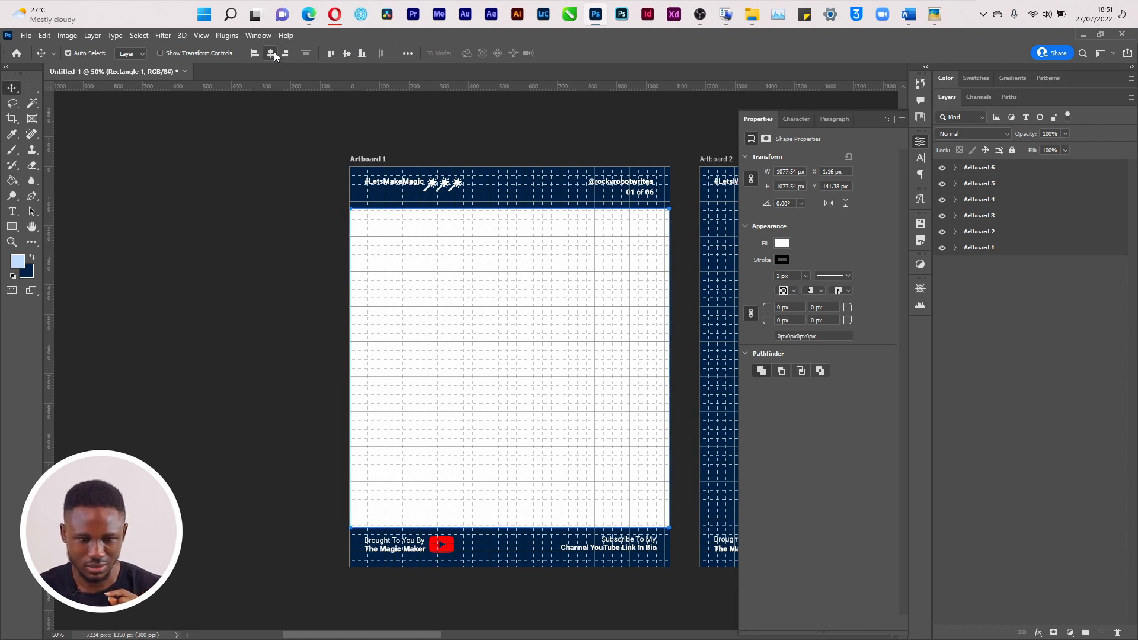
pyautogui.click(346, 54)
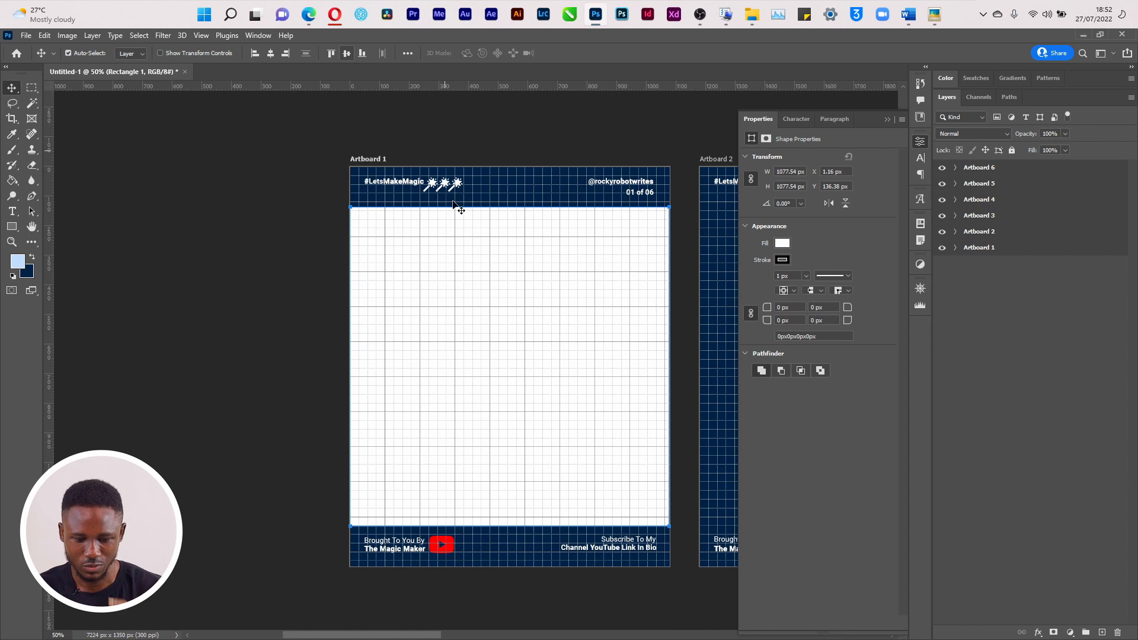
# Hide the grid and add a vertical guide near Artboard 1's left side
pyautogui.hotkey('ctrl', "'")
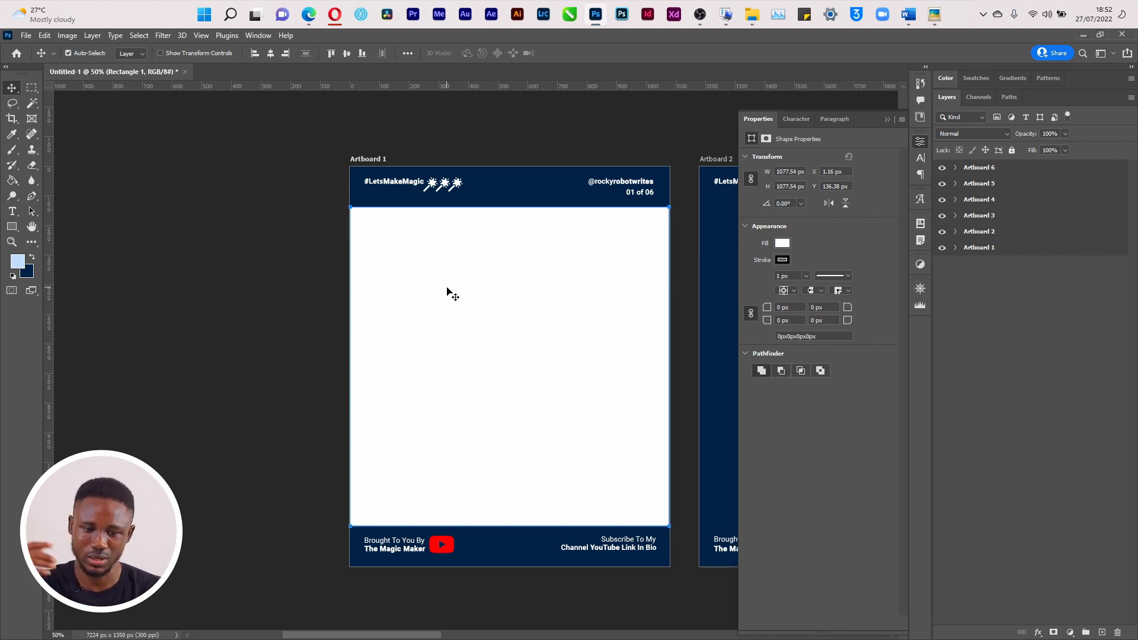
pyautogui.hotkey('alt', 'Tab')
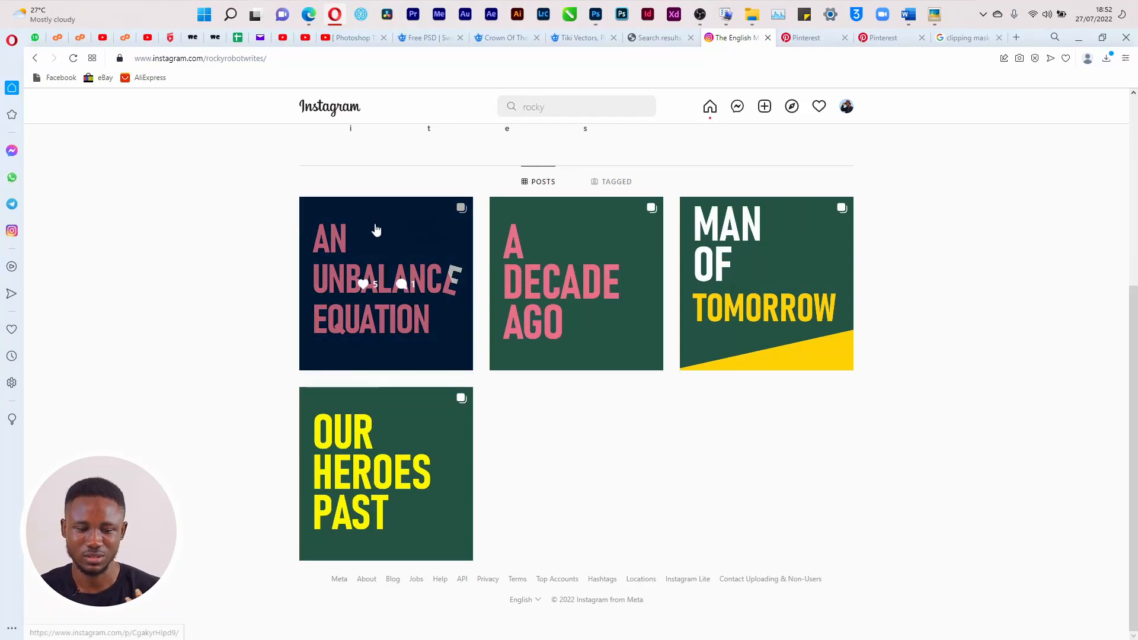
pyautogui.hotkey('alt', 'Tab')
pyautogui.moveTo(47, 326); pyautogui.dragTo(377, 360)
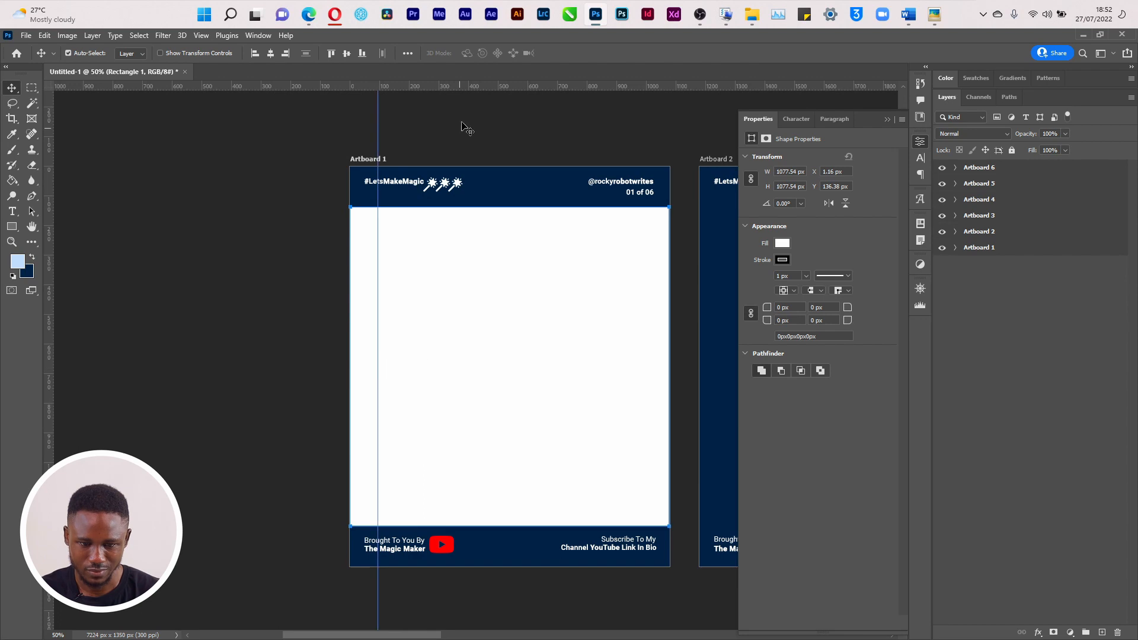
# Add guides at the white square's top, bottom and right edges, then delete Rectangle 1
pyautogui.moveTo(471, 89); pyautogui.dragTo(472, 233)
pyautogui.moveTo(487, 87); pyautogui.dragTo(498, 496)
pyautogui.moveTo(51, 403); pyautogui.dragTo(640, 444)
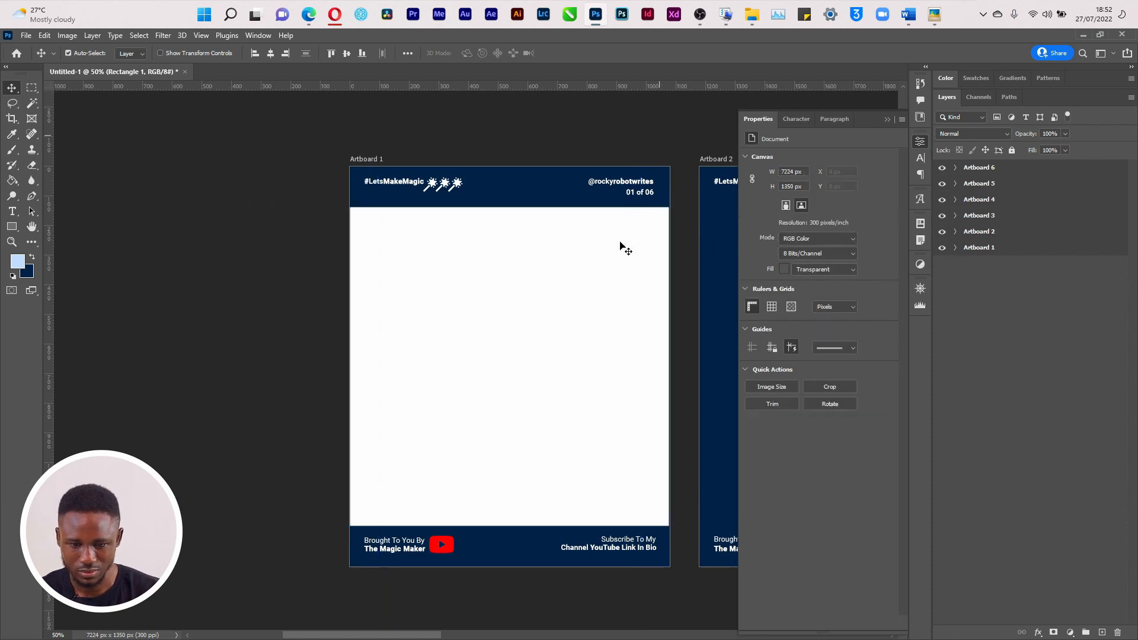
pyautogui.click(593, 254)
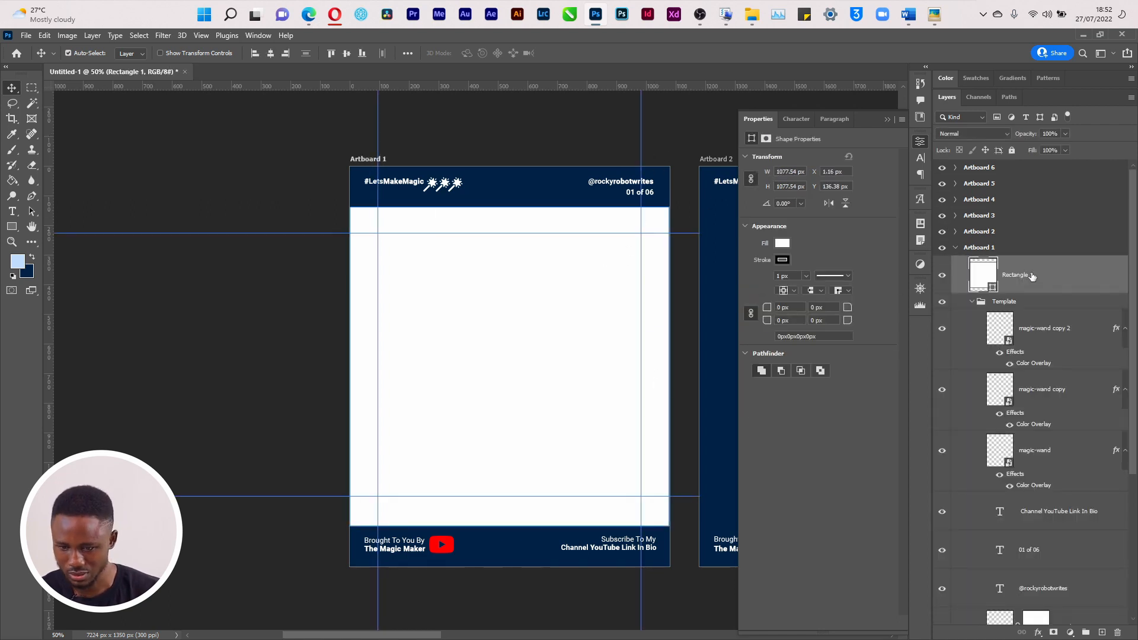
pyautogui.press('Delete')
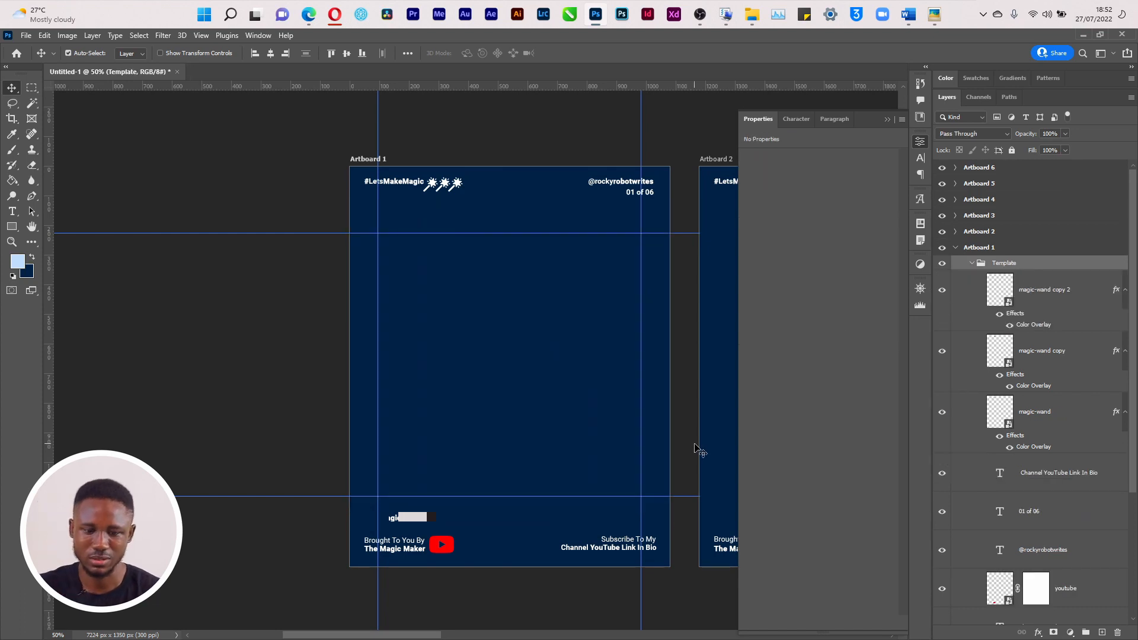
# Draw a paragraph text box across Artboard 1 set to Roboto Black 60 pt
pyautogui.press('t')
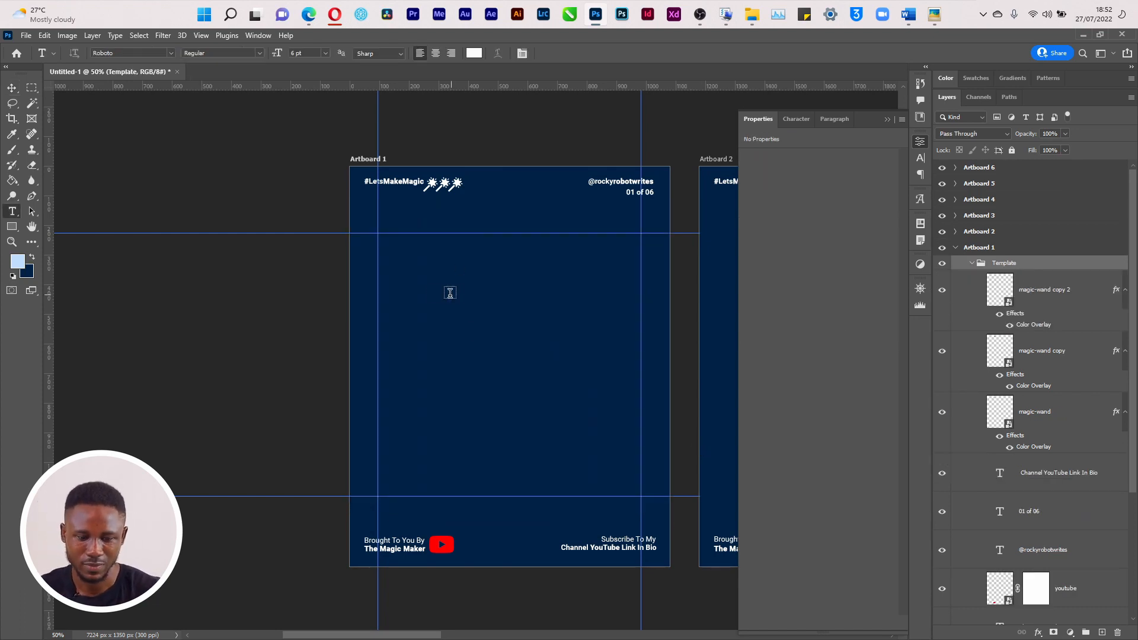
pyautogui.moveTo(386, 237); pyautogui.dragTo(630, 484)
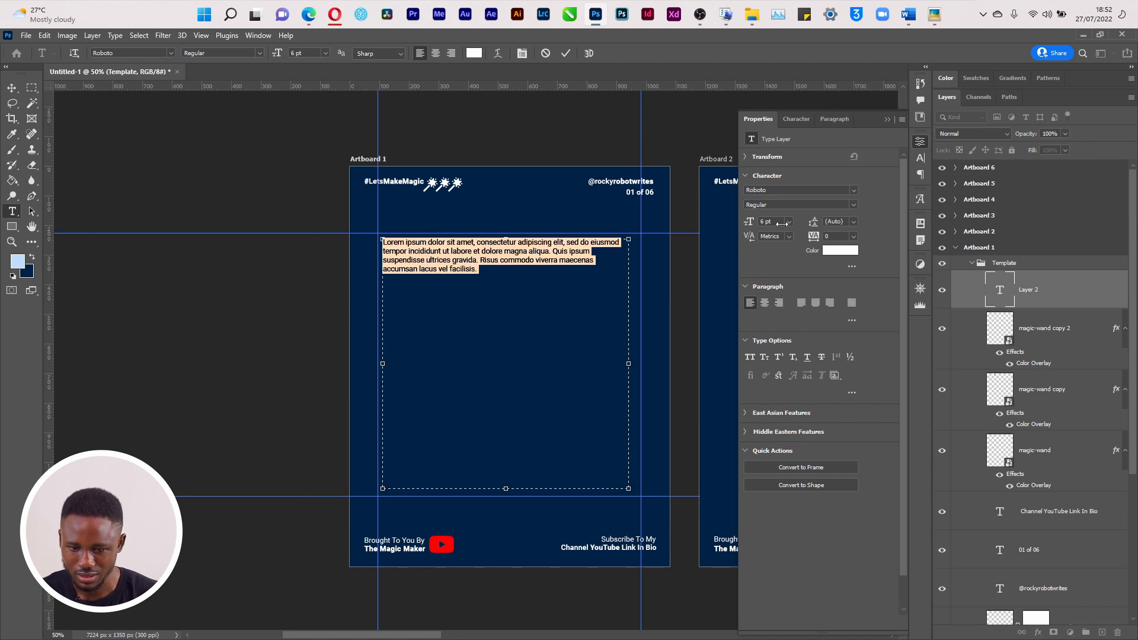
pyautogui.click(789, 221)
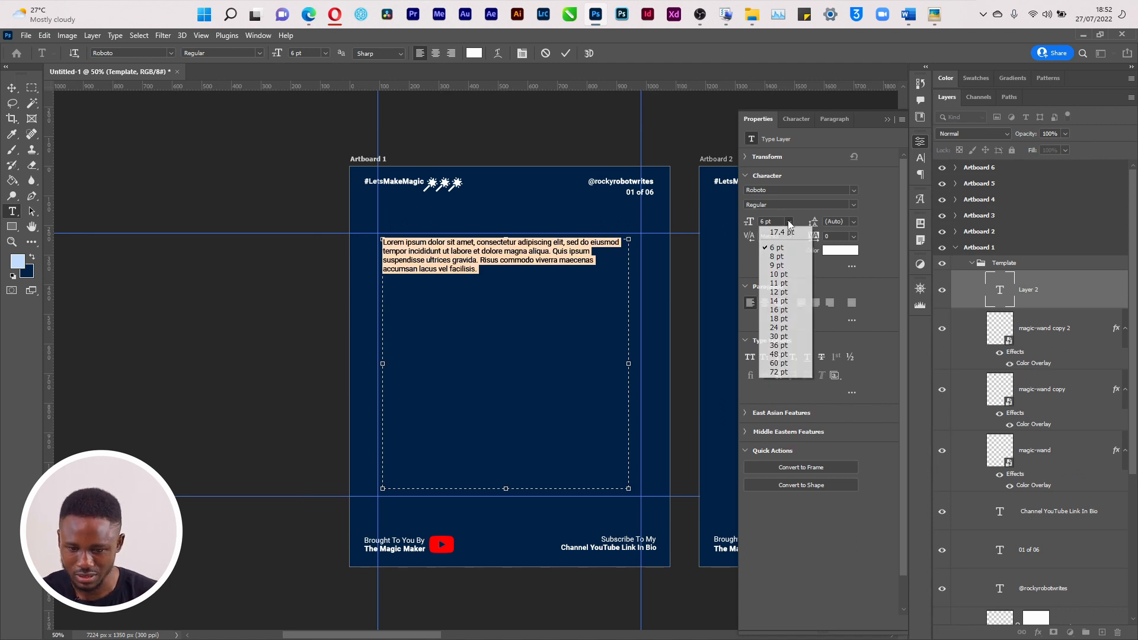
pyautogui.click(796, 374)
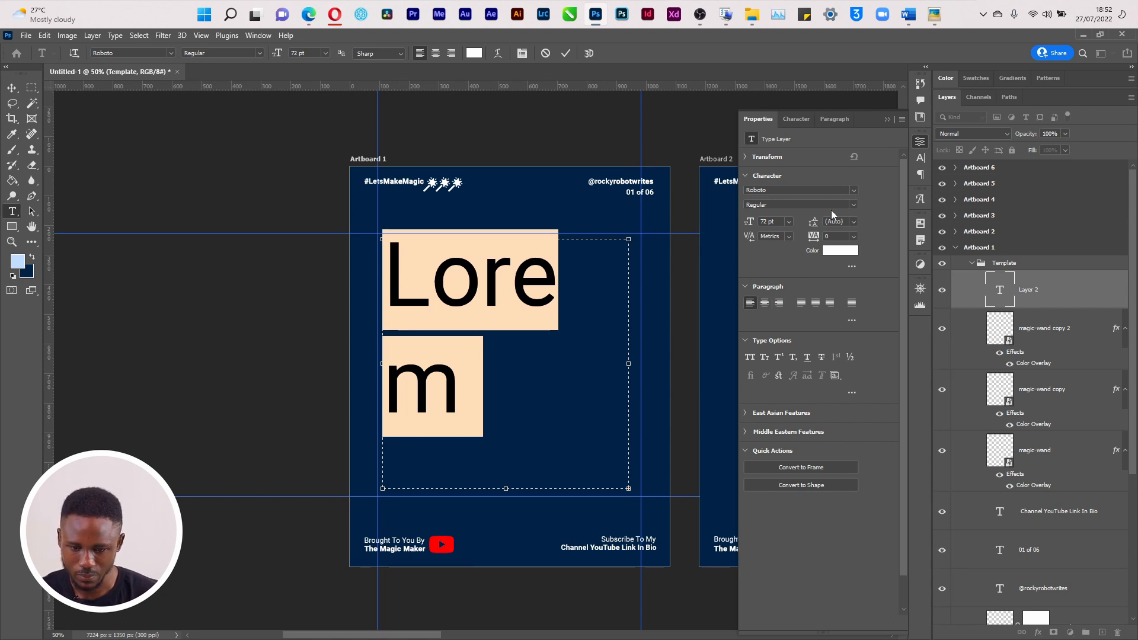
pyautogui.click(851, 207)
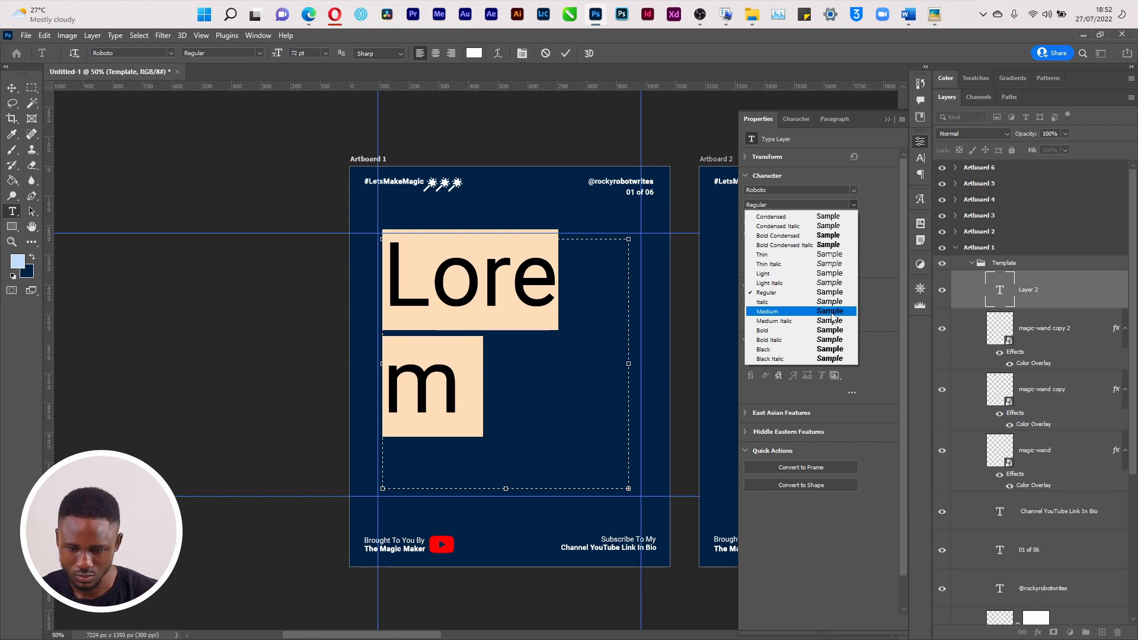
pyautogui.click(823, 349)
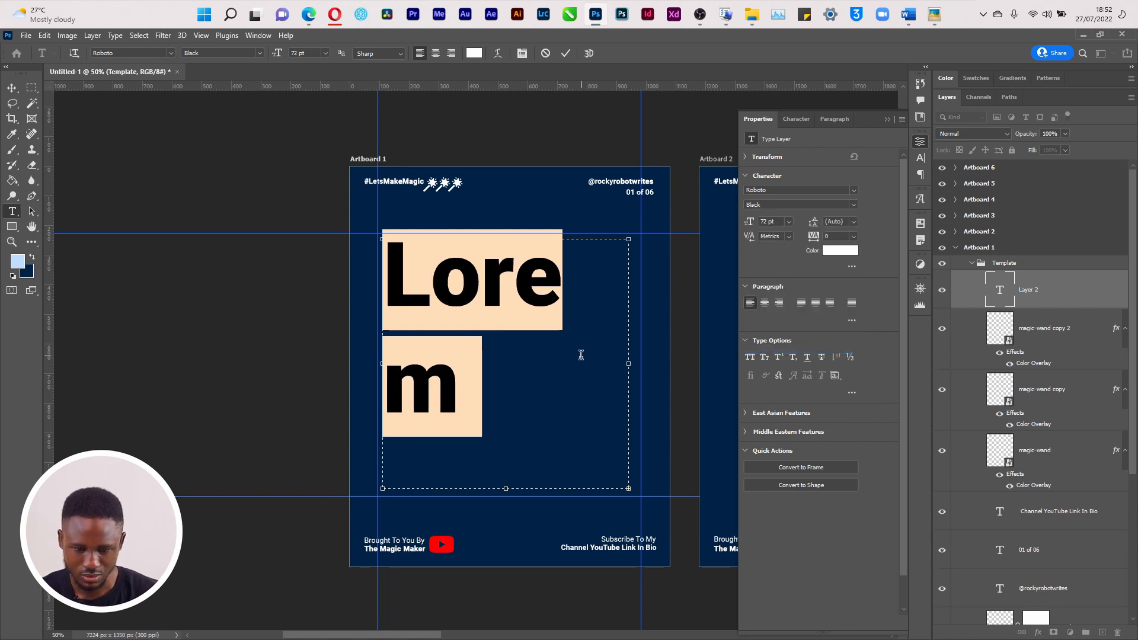
pyautogui.click(788, 221)
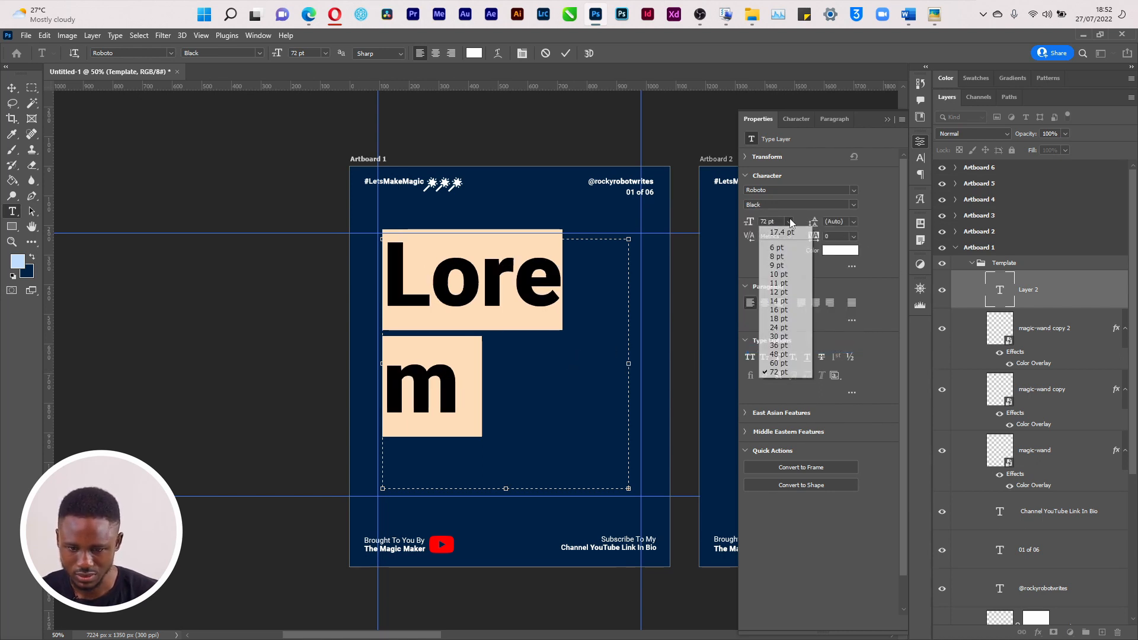
pyautogui.click(780, 363)
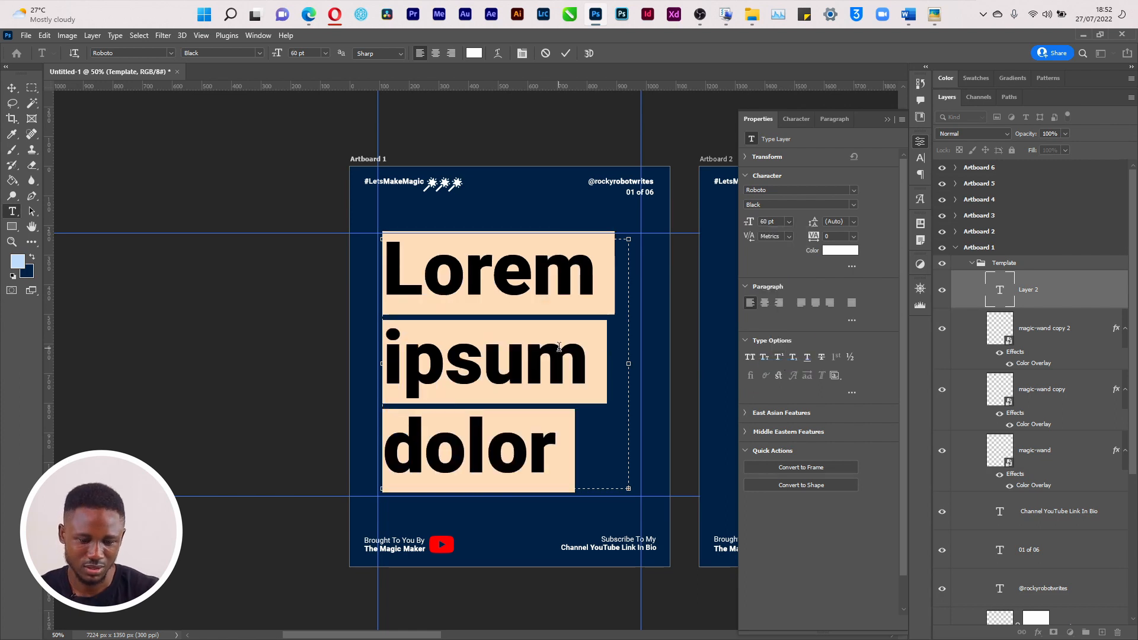
pyautogui.hotkey('ctrl', 'Return')
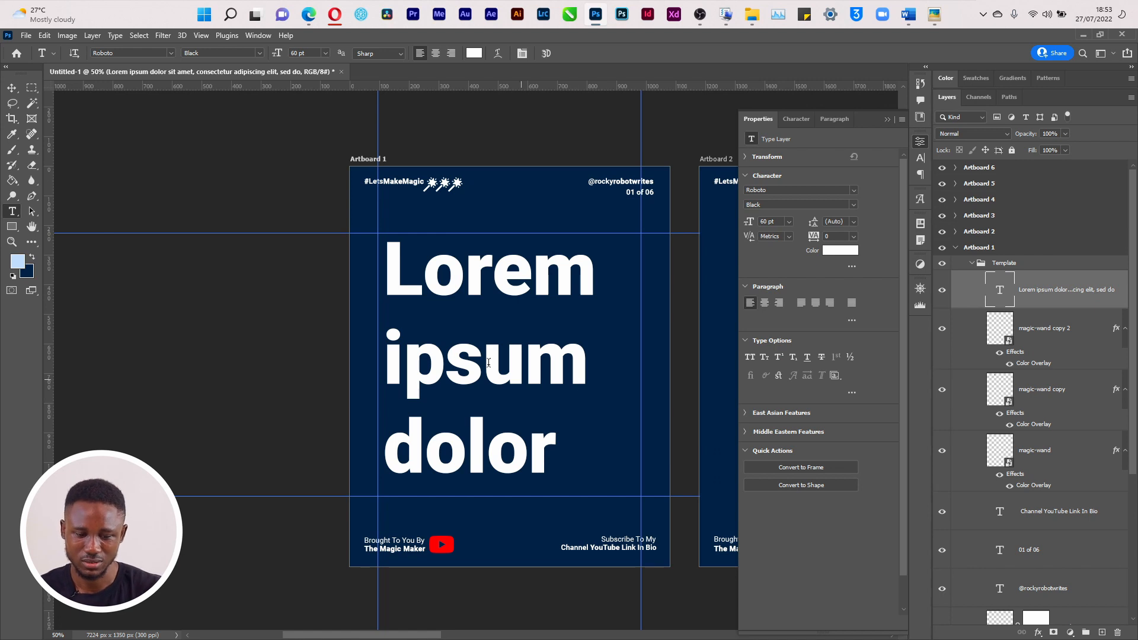
# Try 36 pt line spacing on the headline, then undo it and keep the original
pyautogui.click(455, 339)
pyautogui.hotkey('ctrl', 'a')
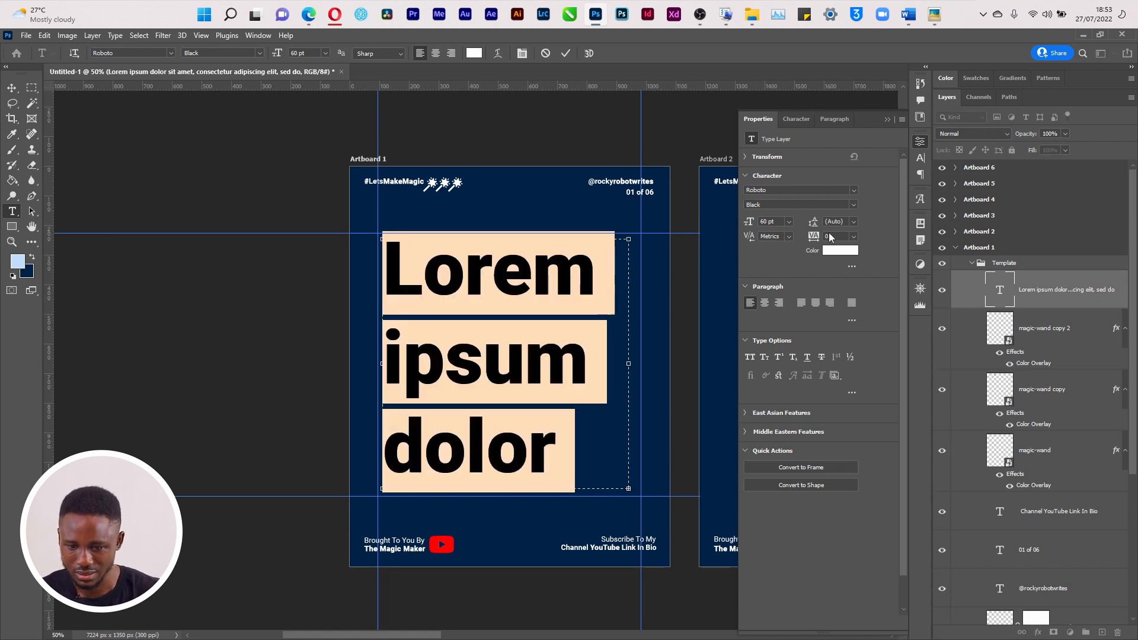
pyautogui.click(853, 222)
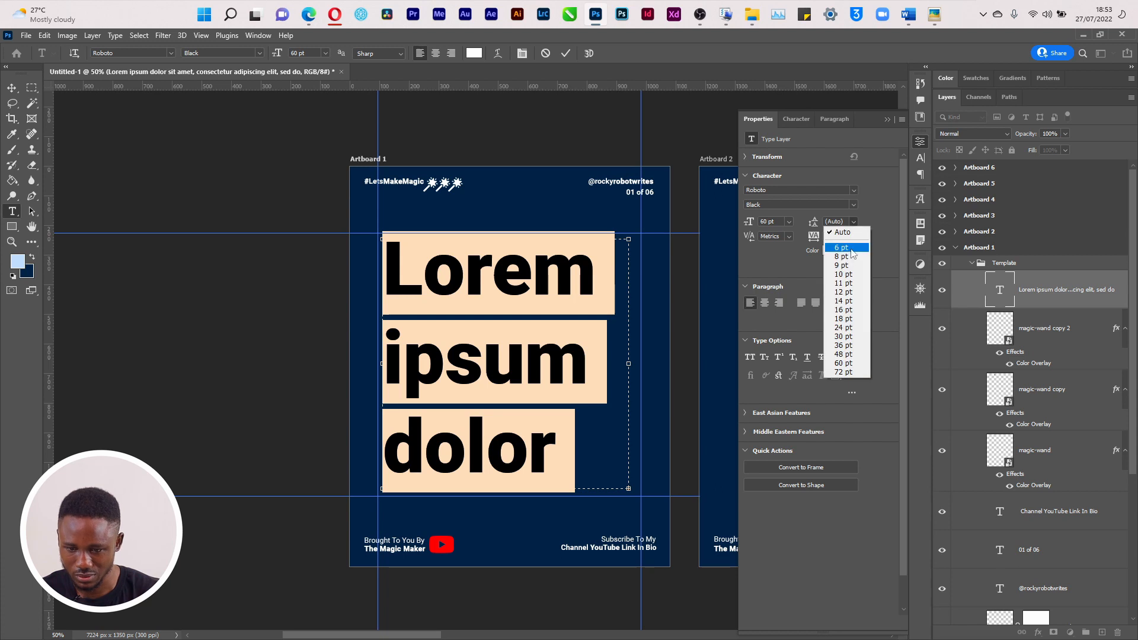
pyautogui.click(844, 346)
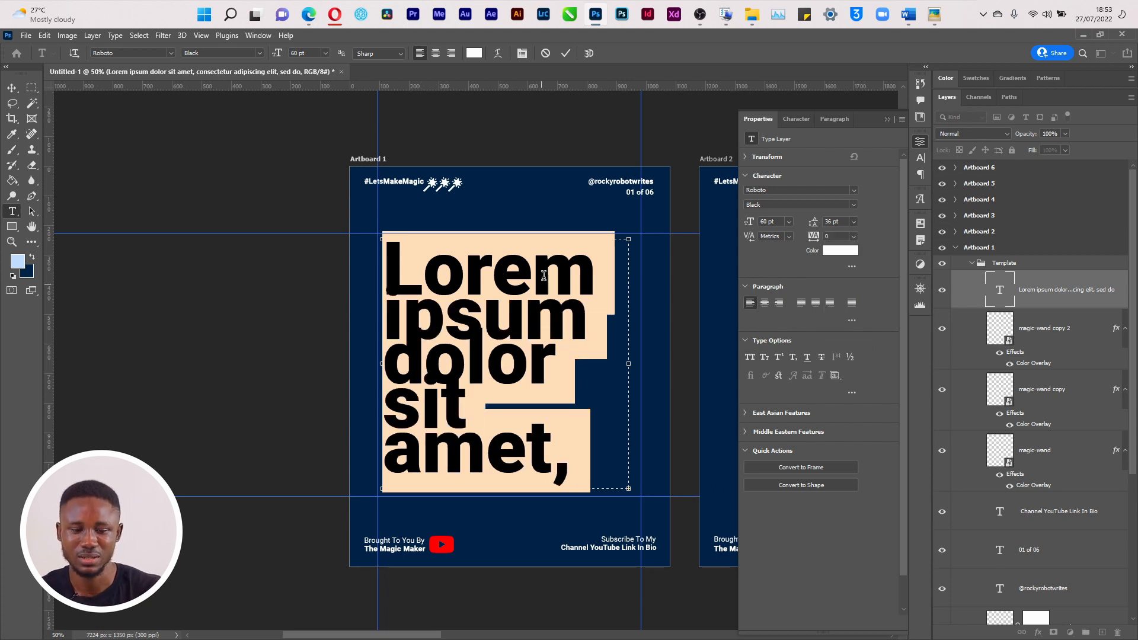
pyautogui.hotkey('ctrl', 'h')
pyautogui.hotkey('ctrl', 'Return')
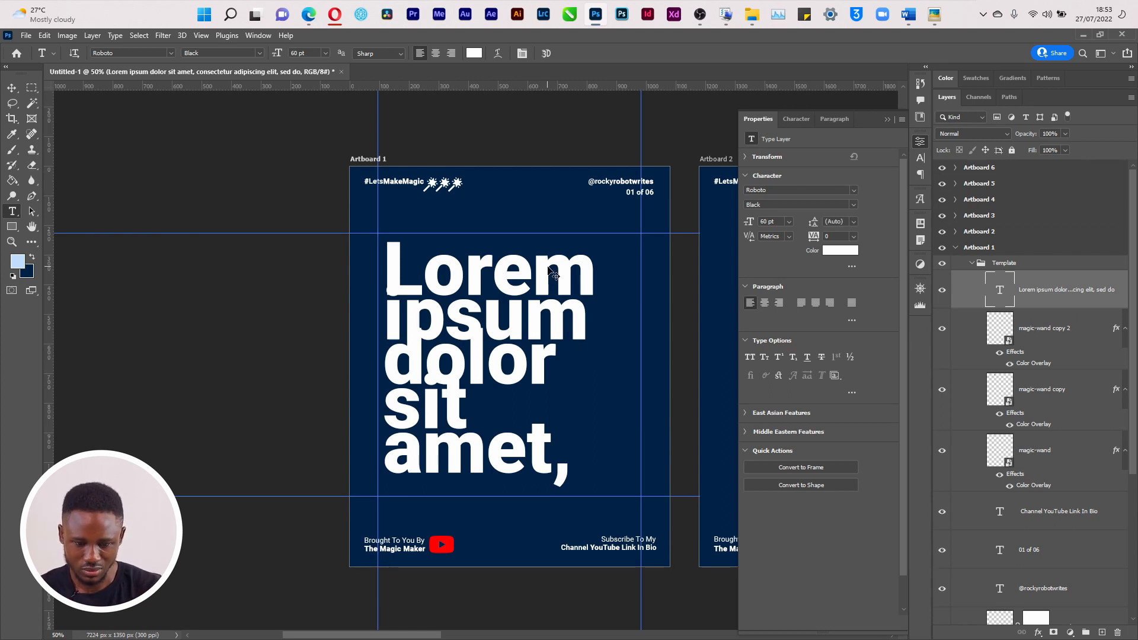
pyautogui.hotkey('ctrl', 'z')
pyautogui.click(529, 303)
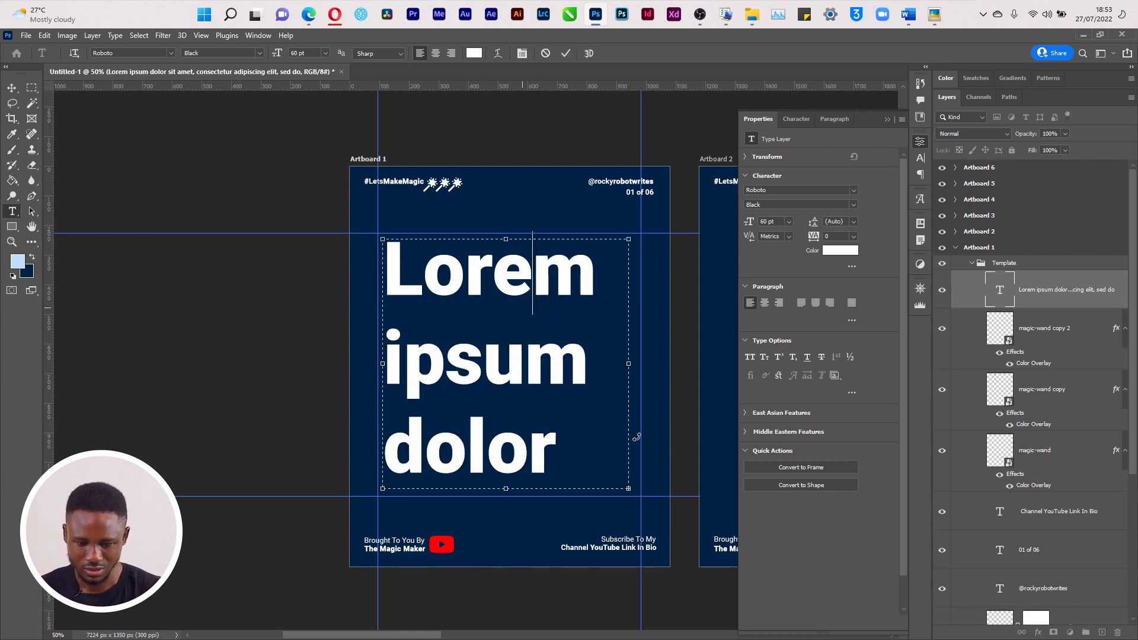
pyautogui.hotkey('ctrl', 'Return')
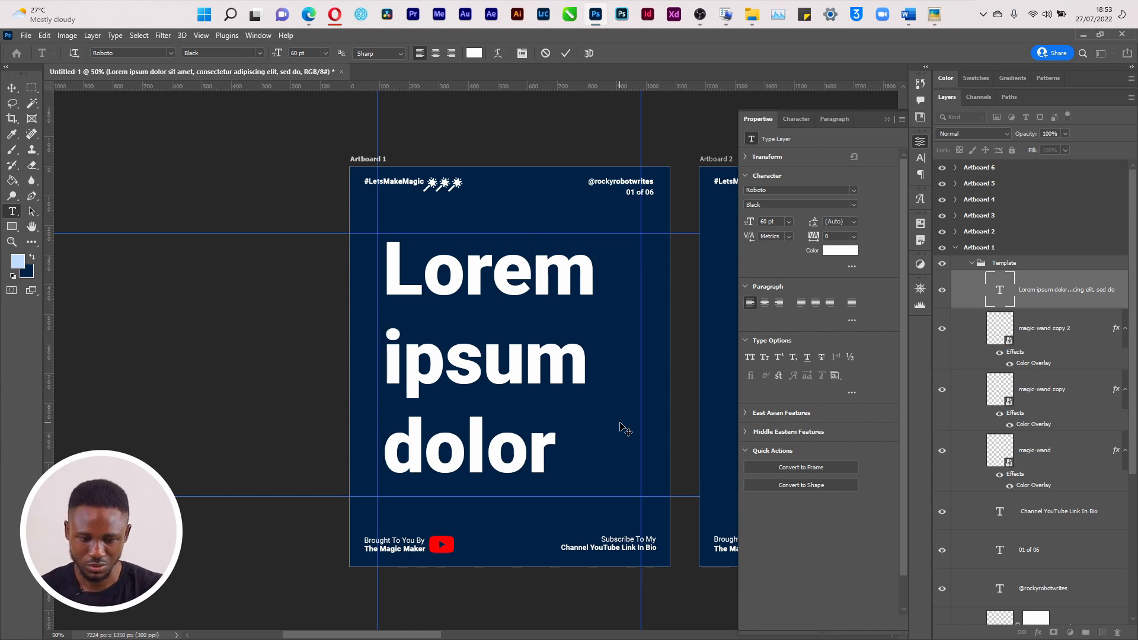
# Collapse the Properties panel, scroll over toward Artboard 2 and show the grid
pyautogui.press('v')
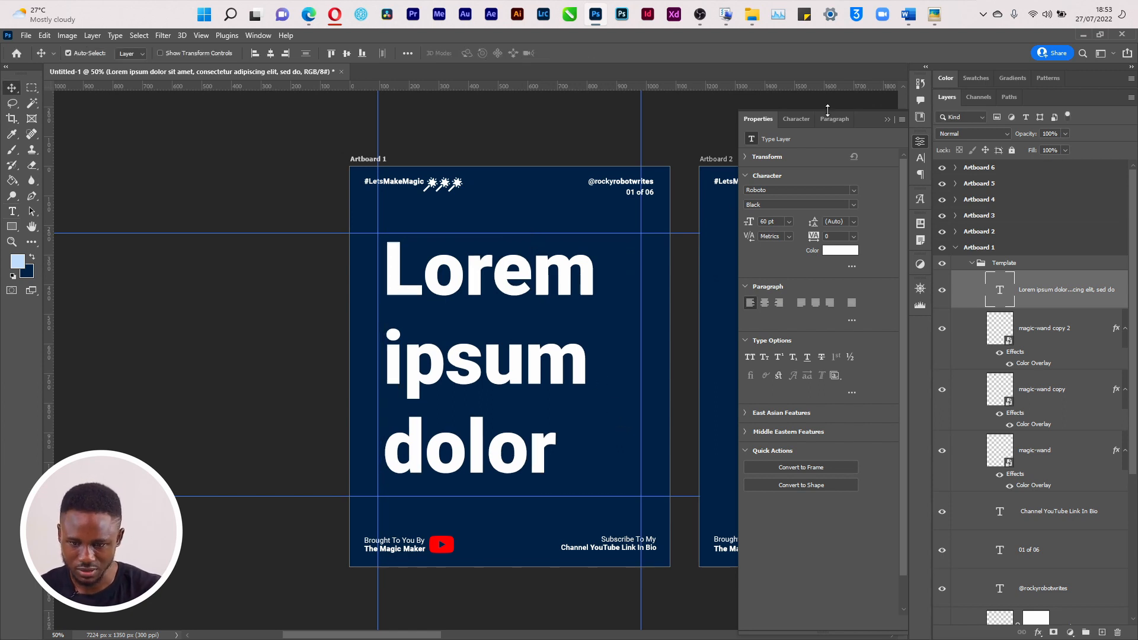
pyautogui.click(887, 119)
pyautogui.moveTo(366, 634); pyautogui.dragTo(430, 635)
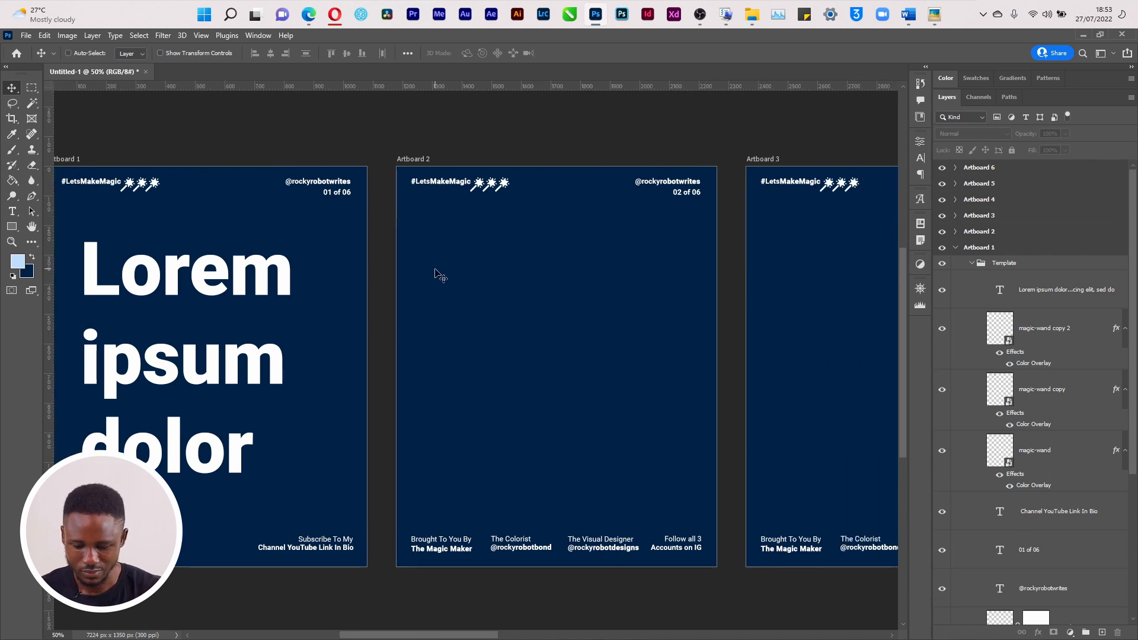
pyautogui.hotkey('ctrl', "'")
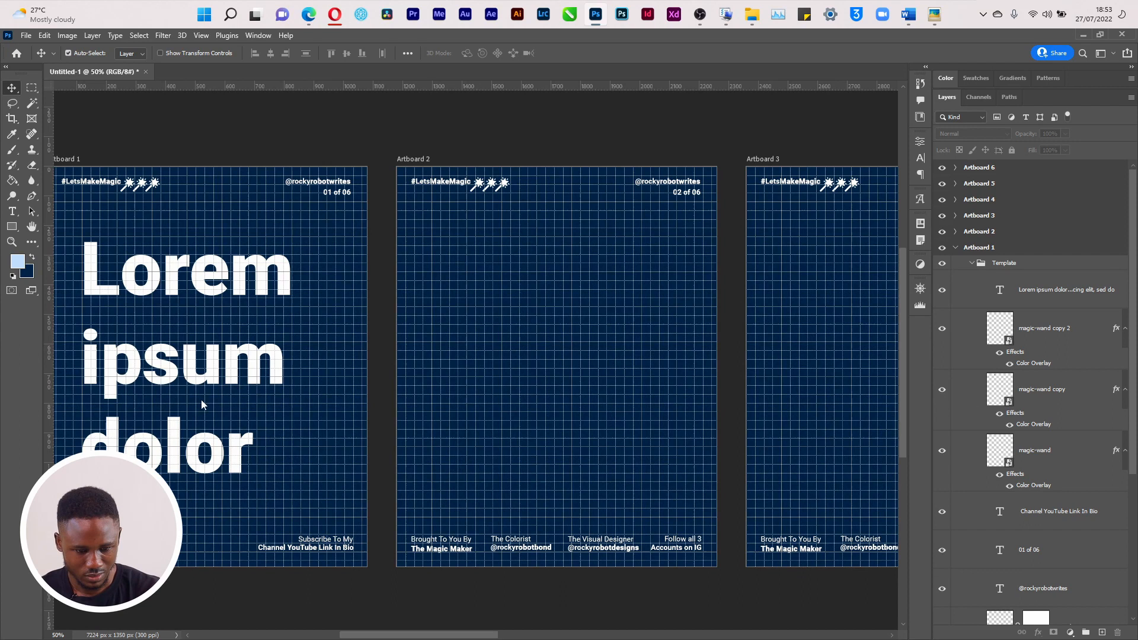
# Add a 30 pt paragraph text box on Artboard 2 and widen it
pyautogui.press('t')
pyautogui.moveTo(433, 254); pyautogui.dragTo(667, 446)
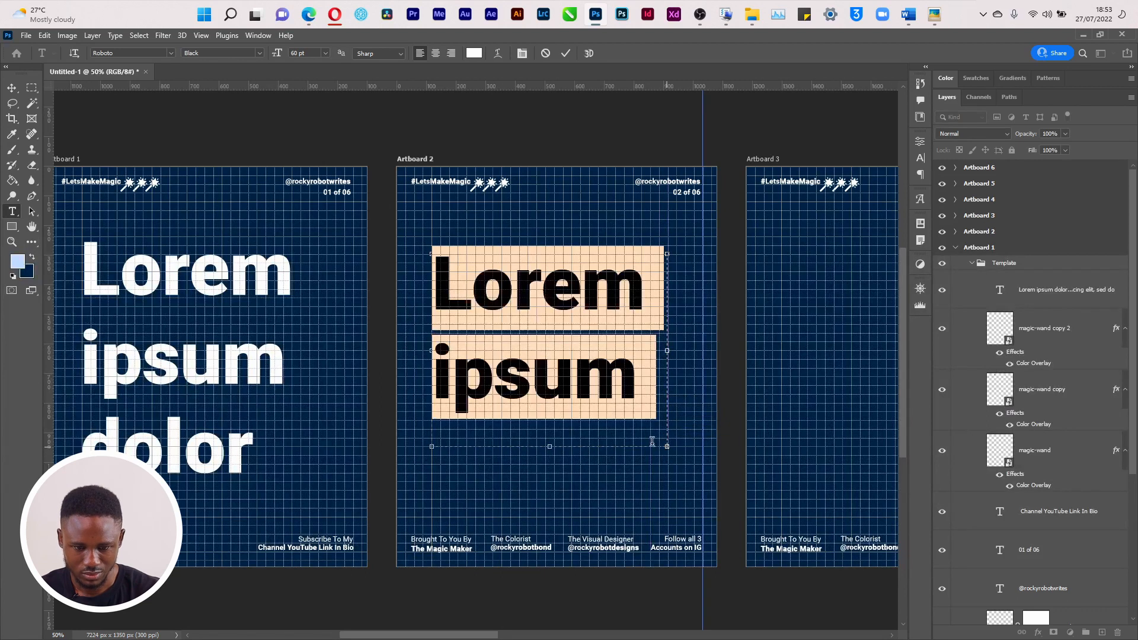
pyautogui.click(919, 159)
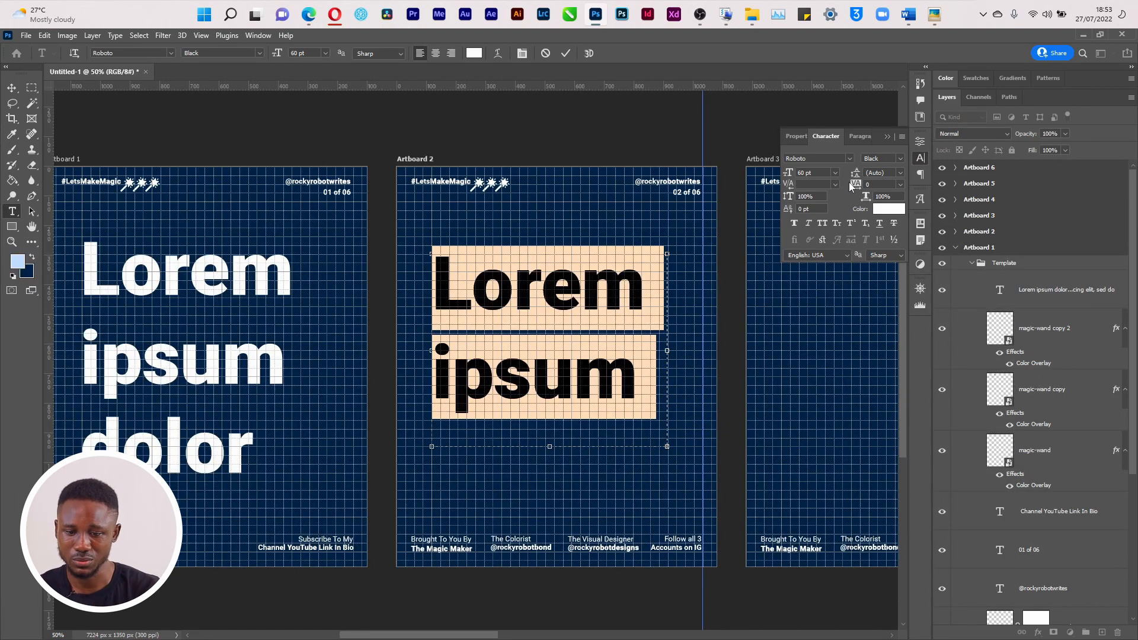
pyautogui.click(834, 173)
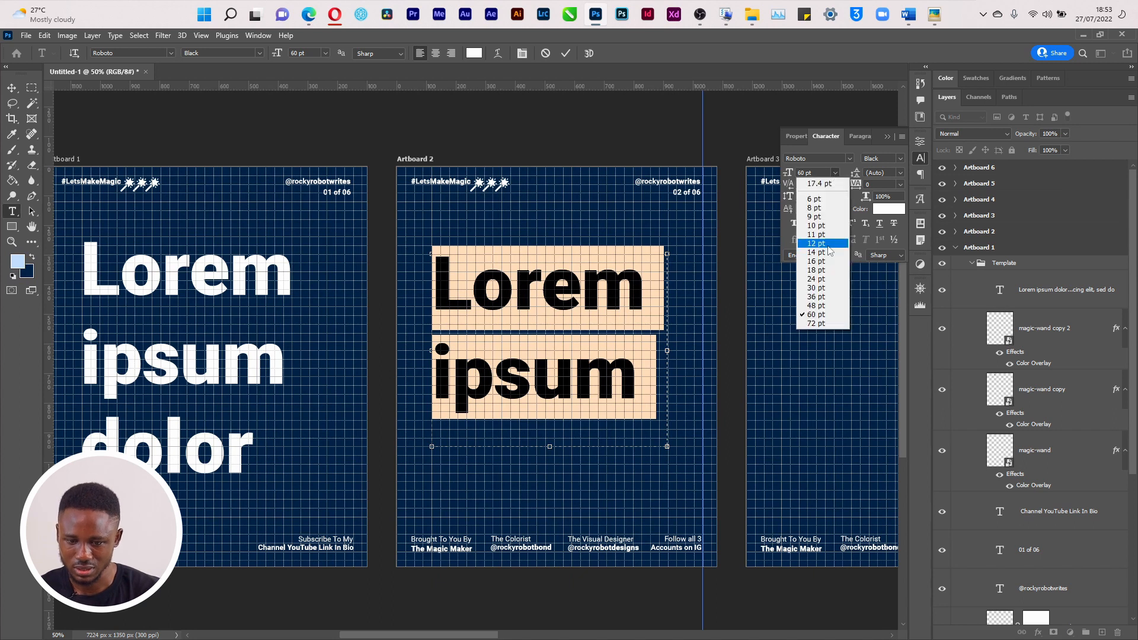
pyautogui.click(830, 287)
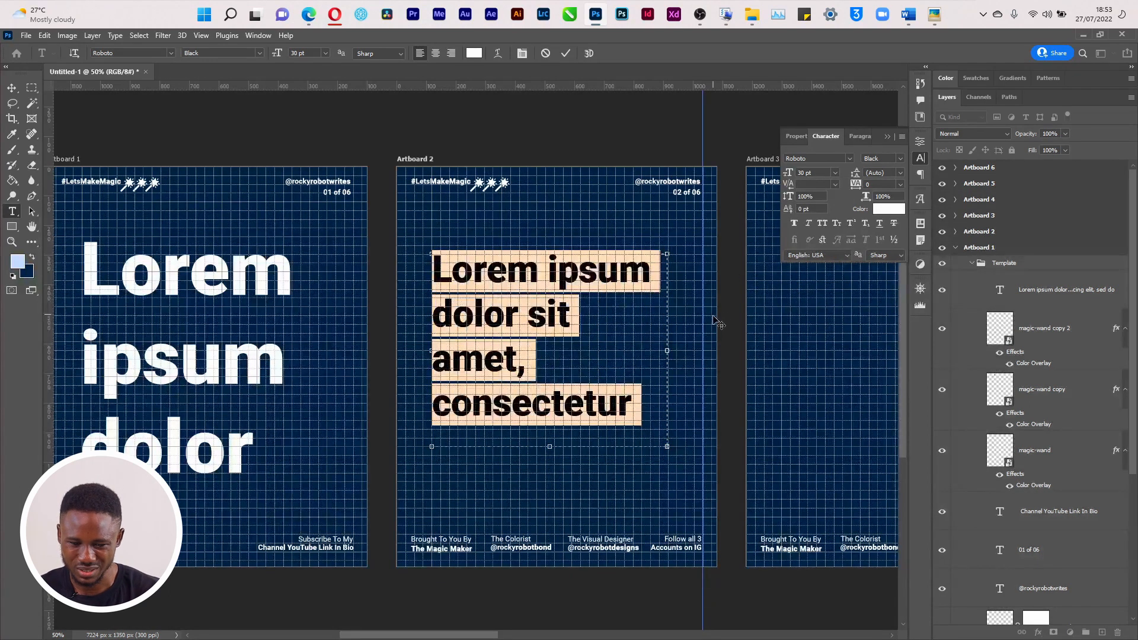
pyautogui.moveTo(546, 449); pyautogui.dragTo(549, 479)
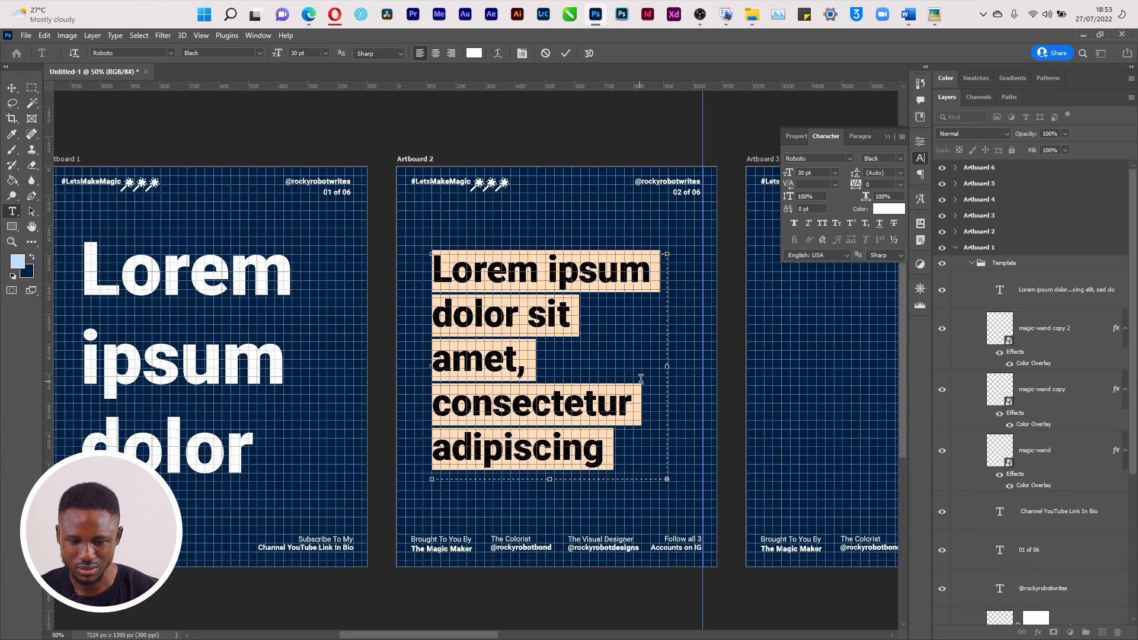
pyautogui.moveTo(668, 366)
pyautogui.mouseDown()
pyautogui.moveTo(714, 349)
pyautogui.moveTo(684, 368)
pyautogui.mouseUp()
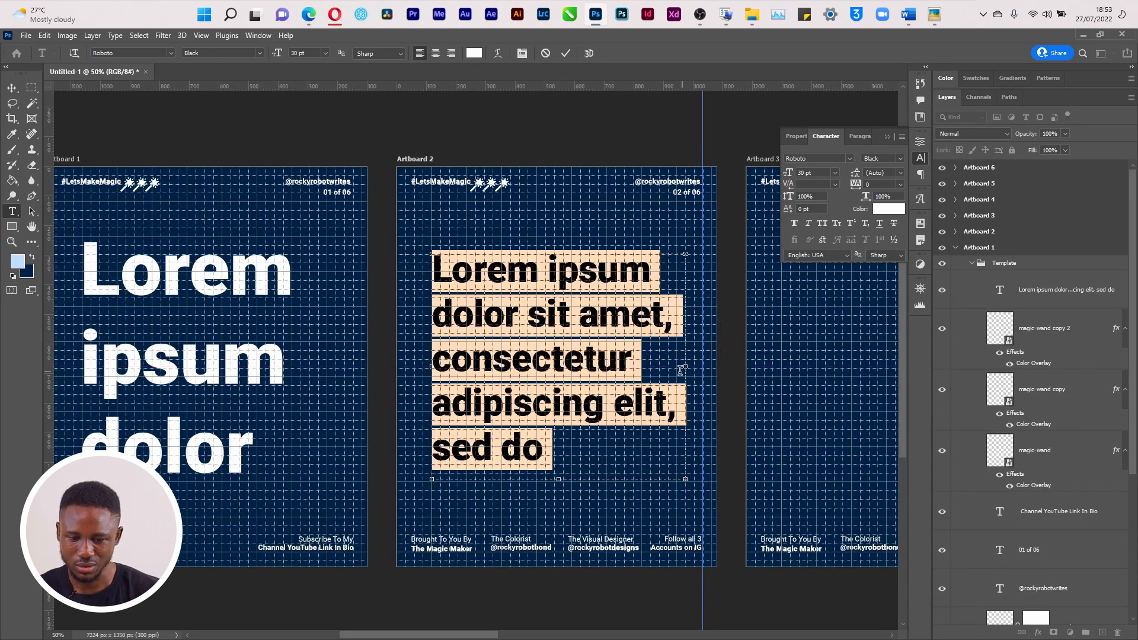
pyautogui.hotkey('ctrl', 'Return')
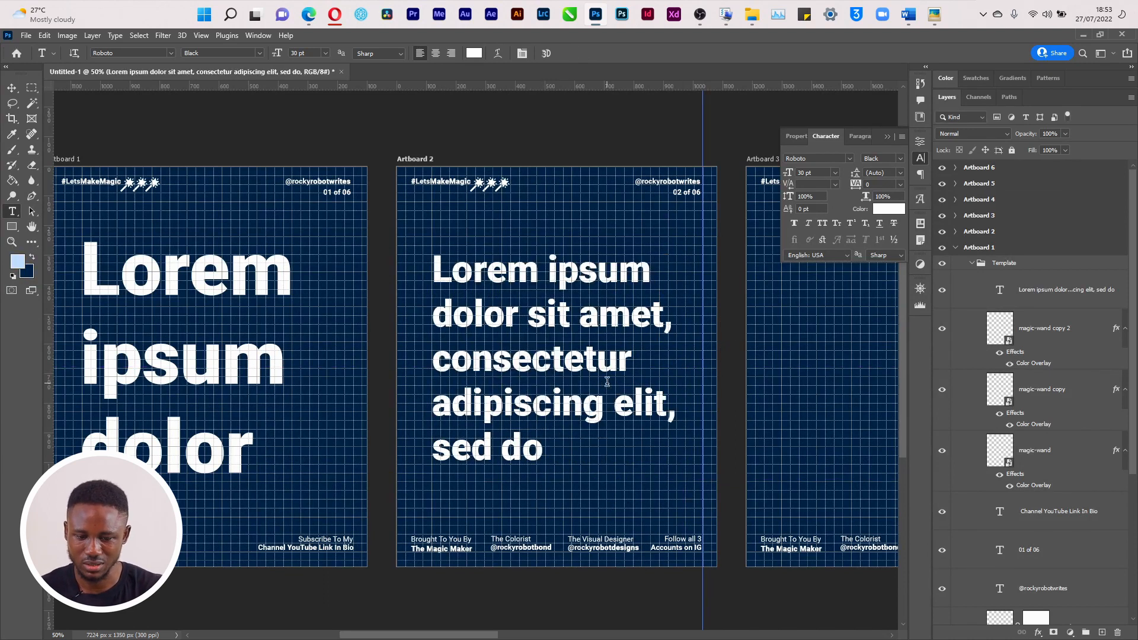
# Hide the grid and shrink the Artboard 2 paragraph to 16 pt
pyautogui.hotkey('ctrl', "'")
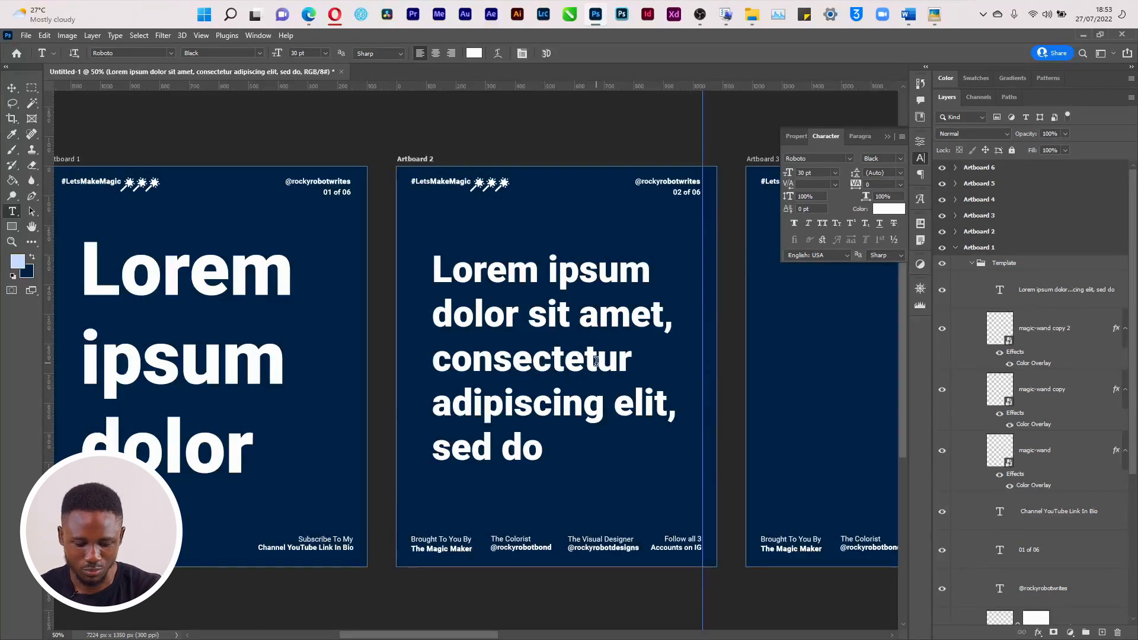
pyautogui.press('v')
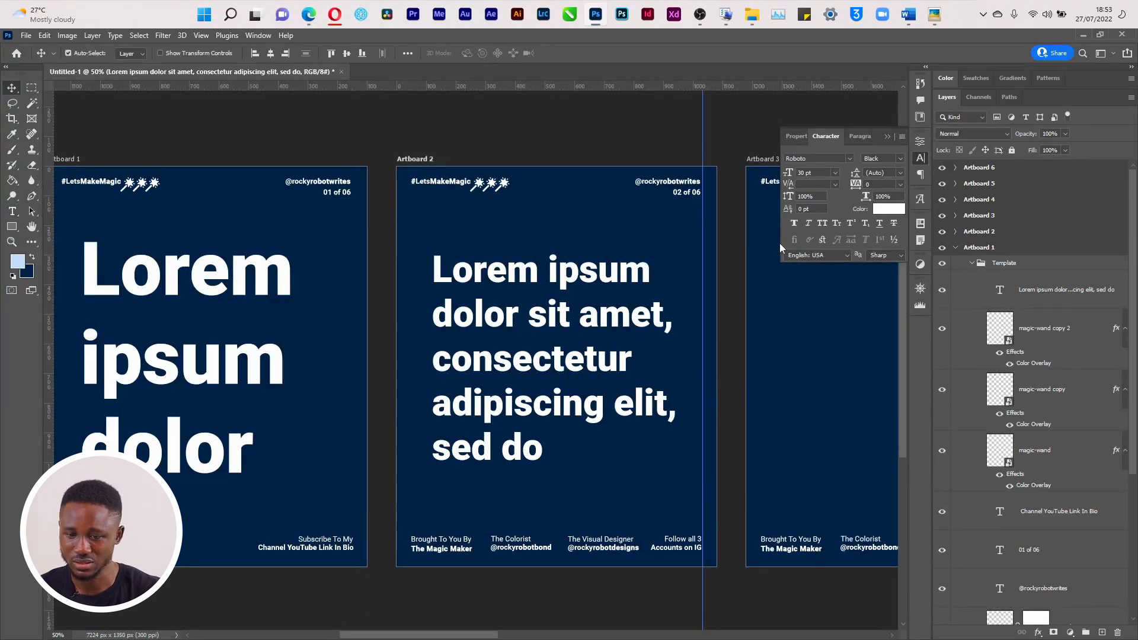
pyautogui.click(835, 173)
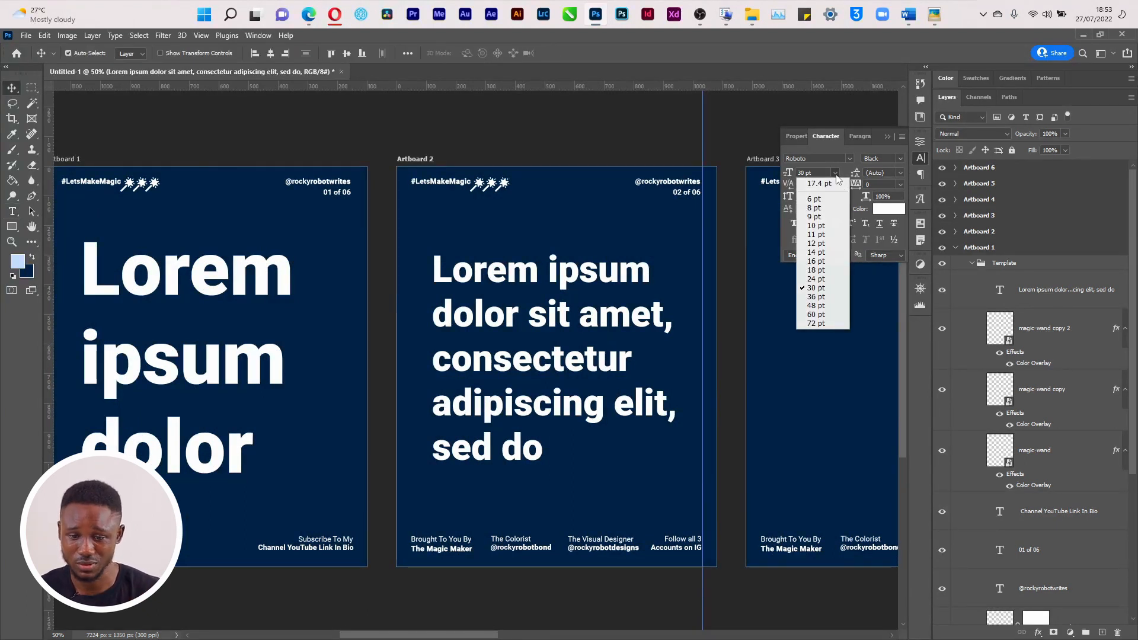
pyautogui.click(815, 279)
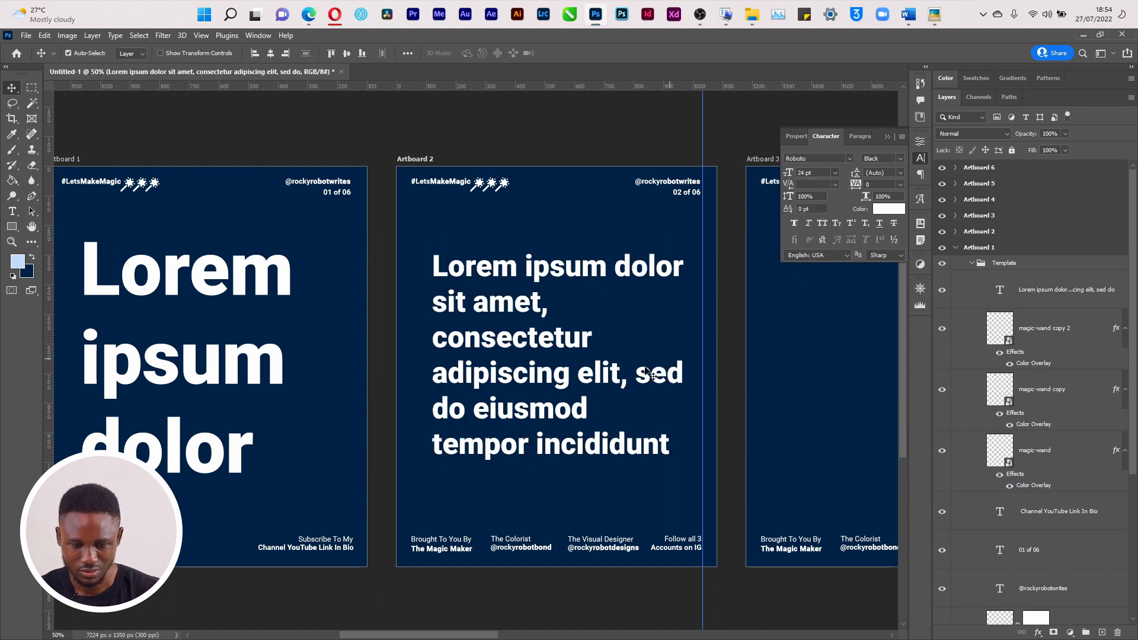
pyautogui.click(835, 172)
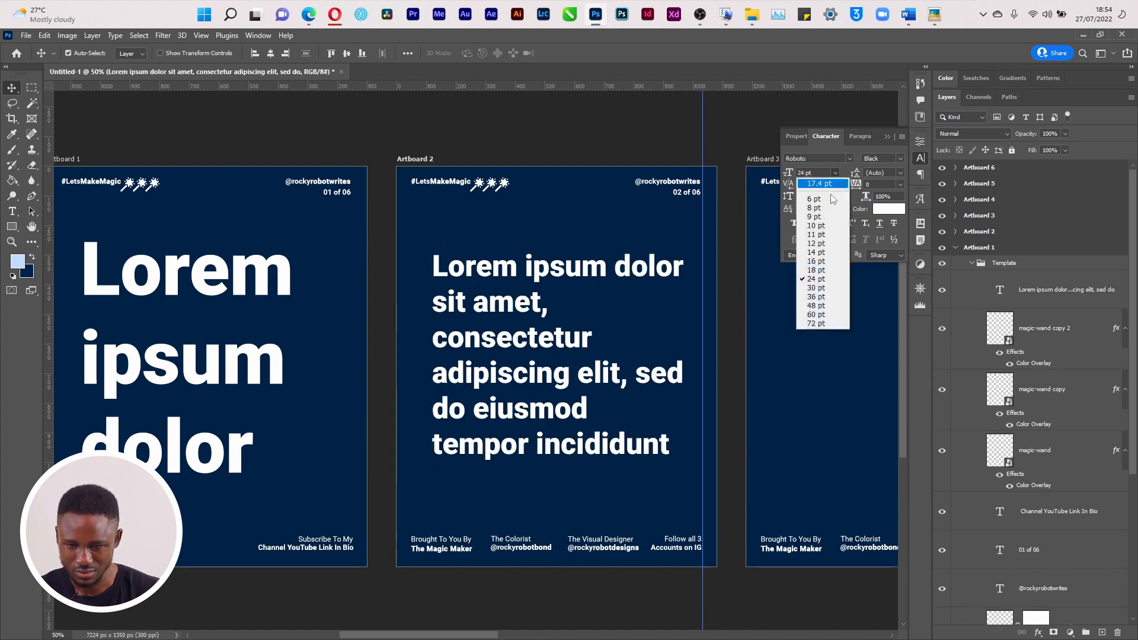
pyautogui.click(816, 266)
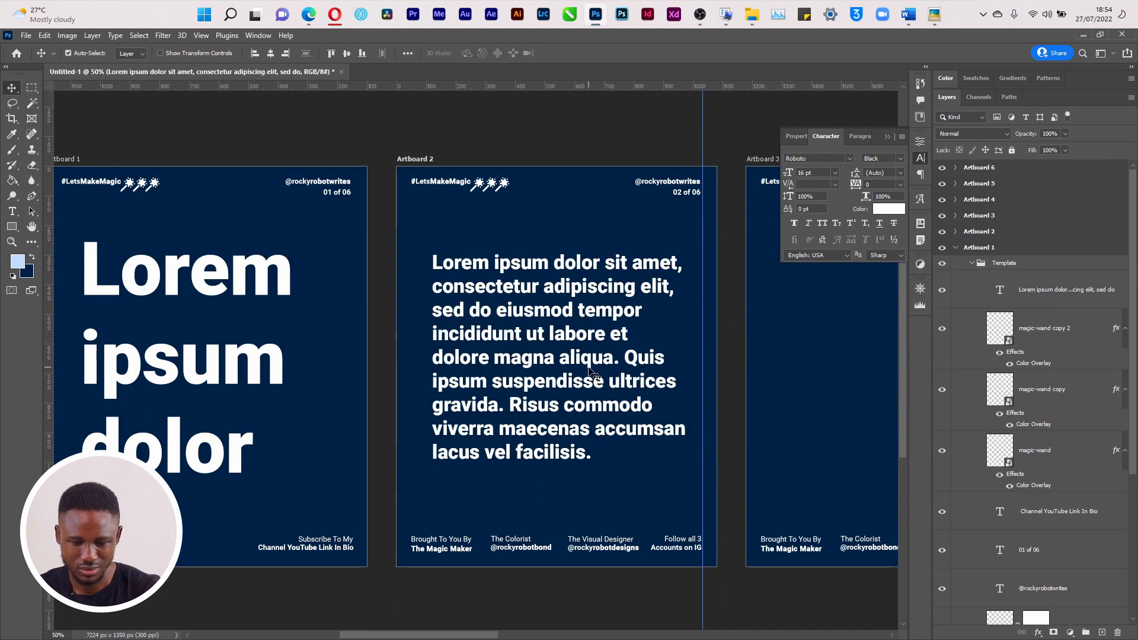
# Shorten the paragraph box to four lines ending 'labore et' and commit
pyautogui.doubleClick(589, 370)
pyautogui.write('t')
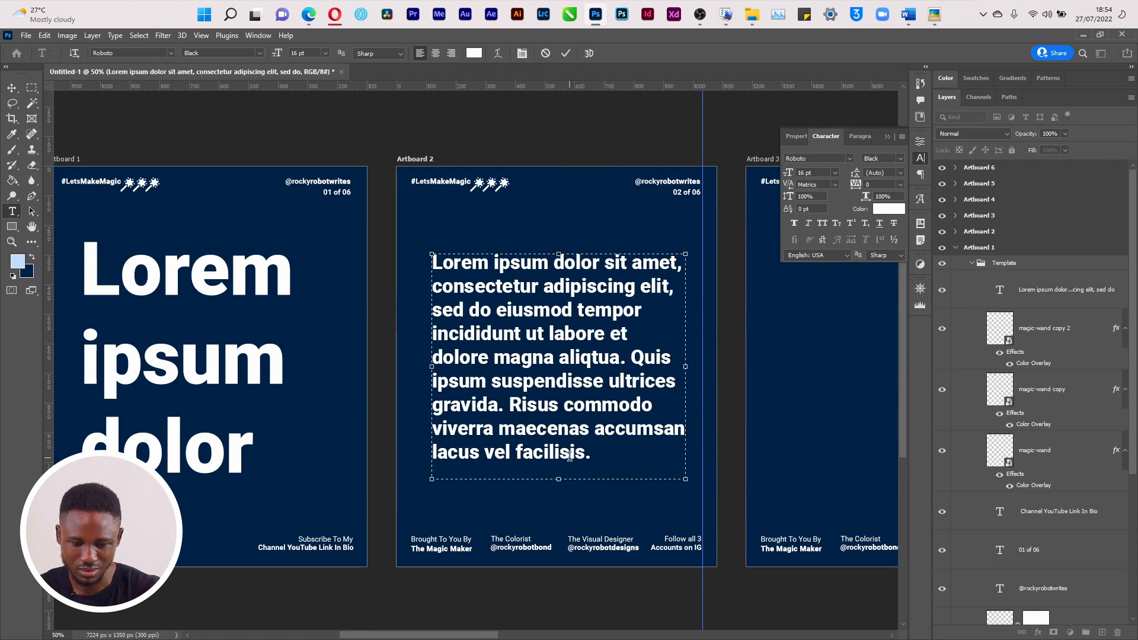
pyautogui.moveTo(562, 479); pyautogui.dragTo(581, 350)
pyautogui.click(584, 357)
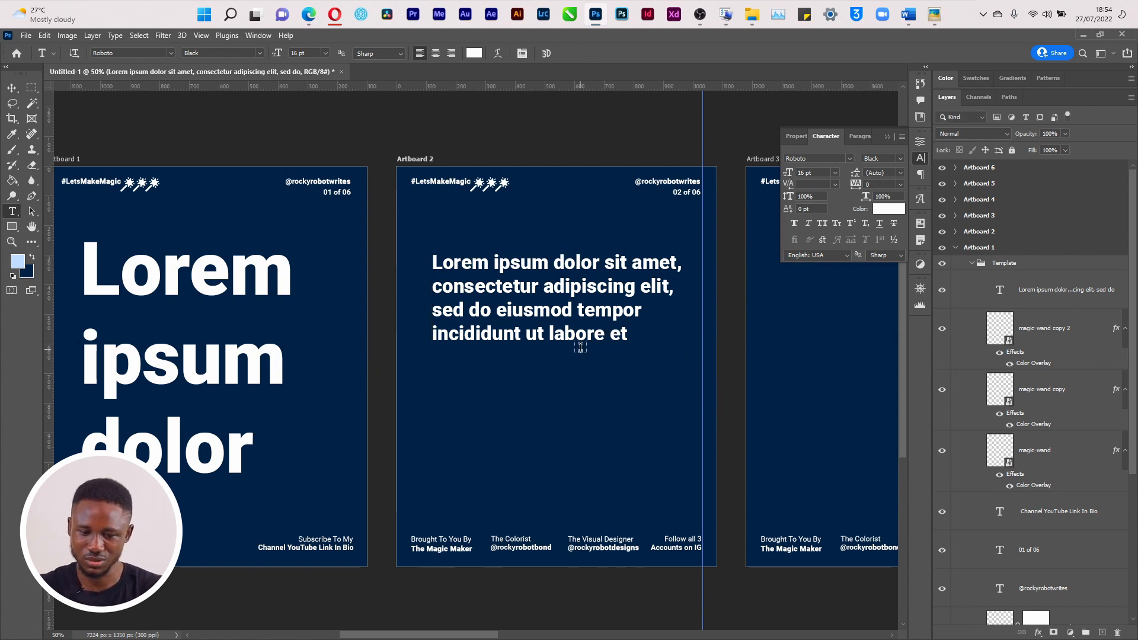
pyautogui.click(628, 336)
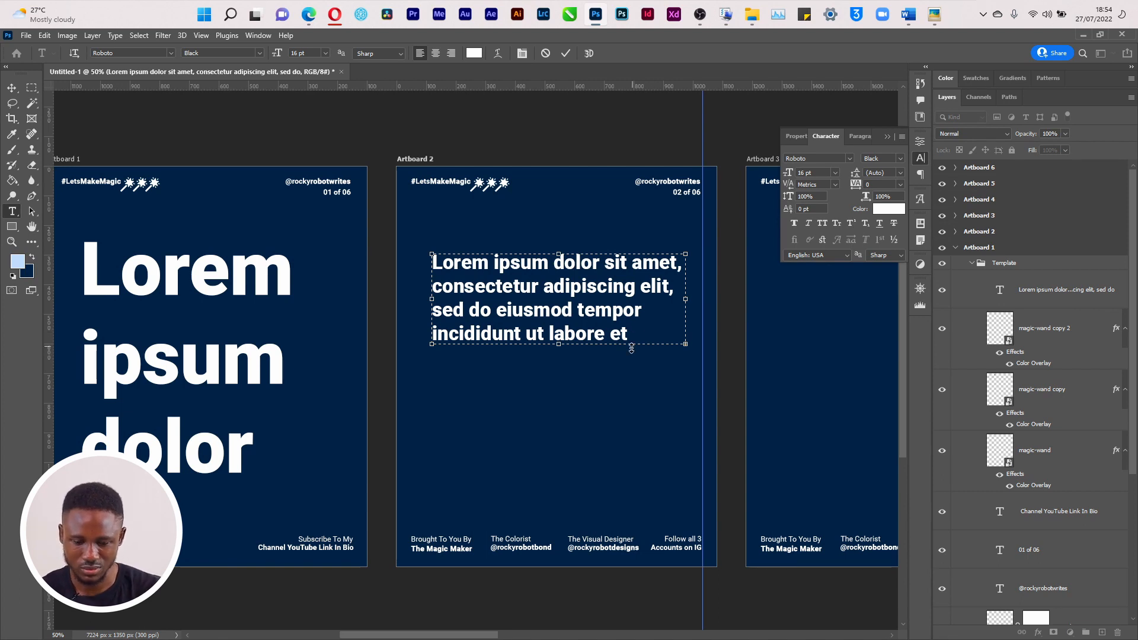
pyautogui.click(564, 53)
# Copy the paragraph onto Artboard 3 and place it in the lower half
pyautogui.press('v')
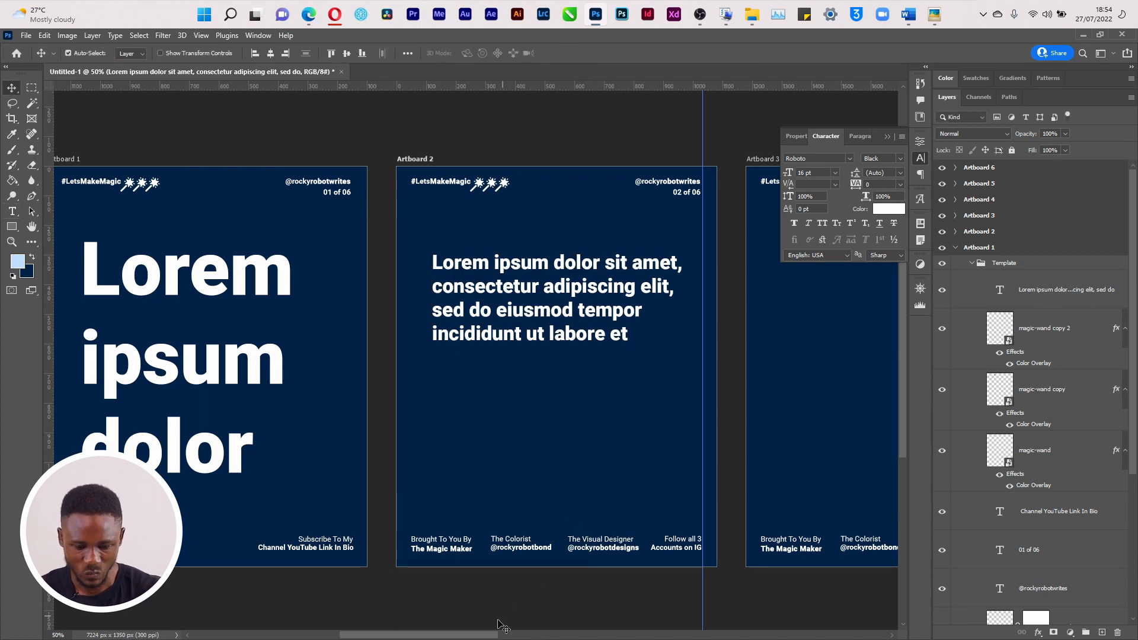
pyautogui.moveTo(484, 634); pyautogui.dragTo(546, 635)
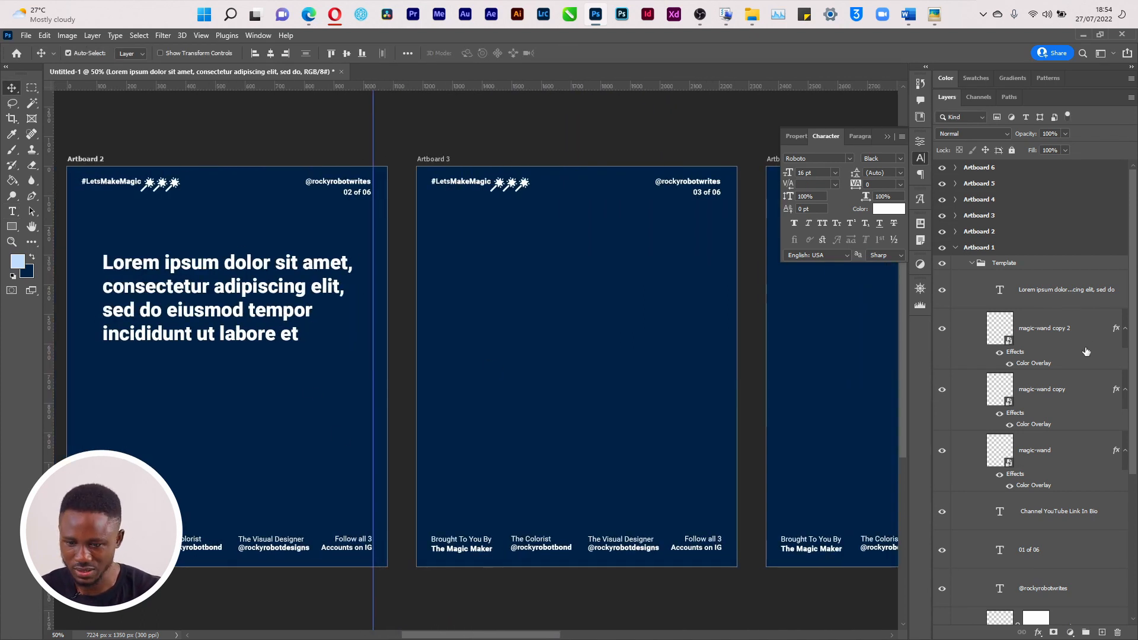
pyautogui.moveTo(1018, 289); pyautogui.dragTo(338, 296)
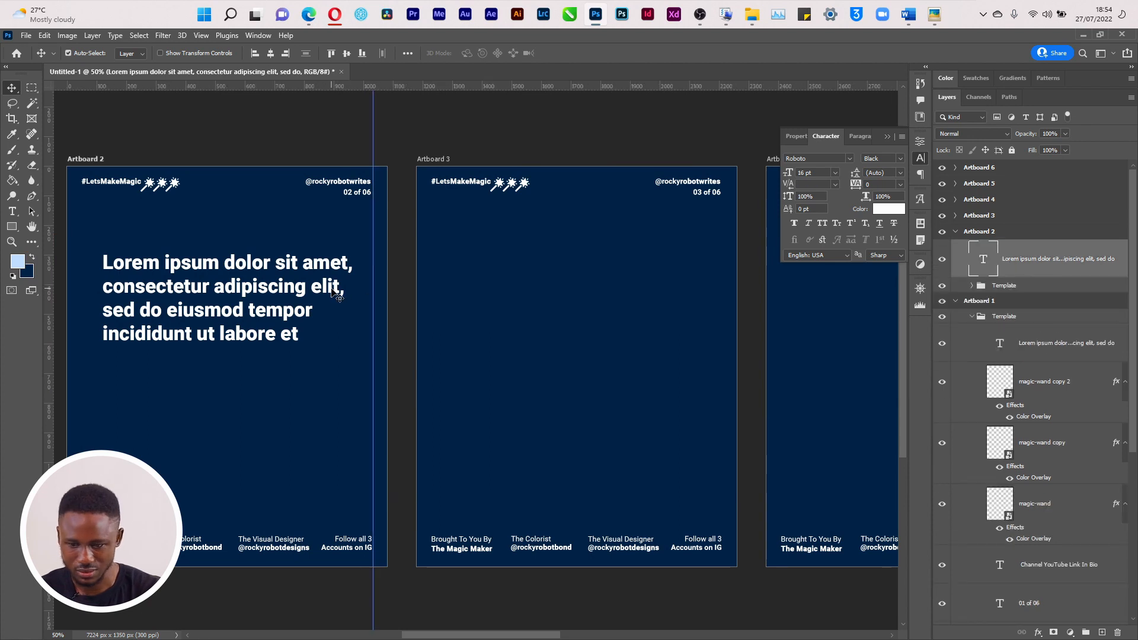
pyautogui.click(1000, 217)
pyautogui.hotkey('ctrl', 'v')
pyautogui.moveTo(555, 293); pyautogui.dragTo(556, 450)
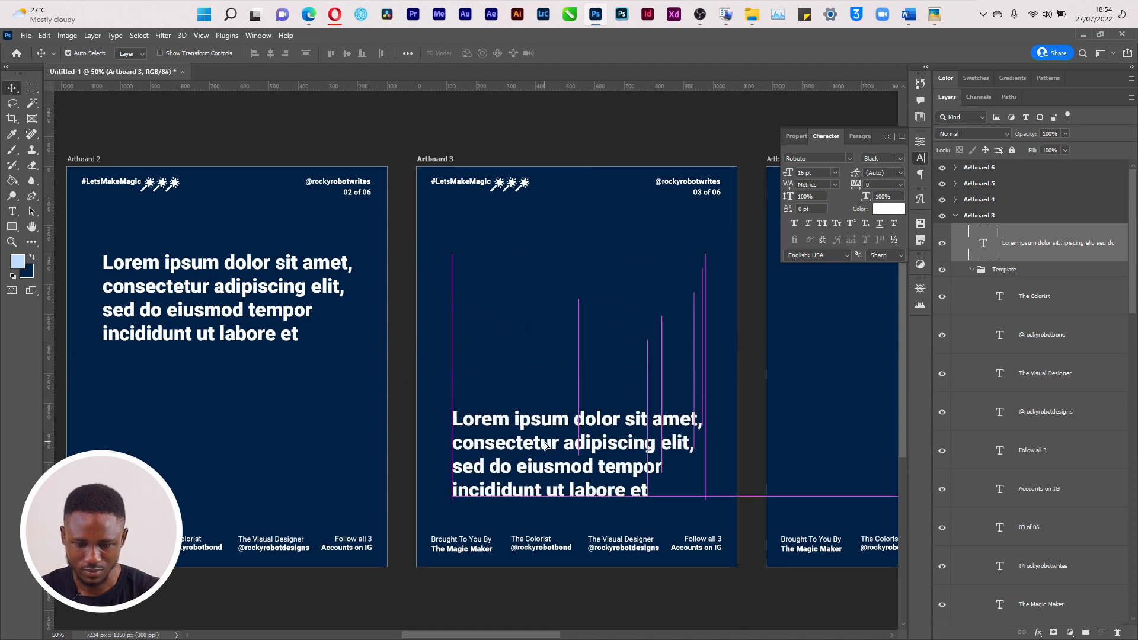
# Copy the paragraph onto Artboard 4 and adjust its position there
pyautogui.moveTo(1016, 250); pyautogui.dragTo(1012, 205)
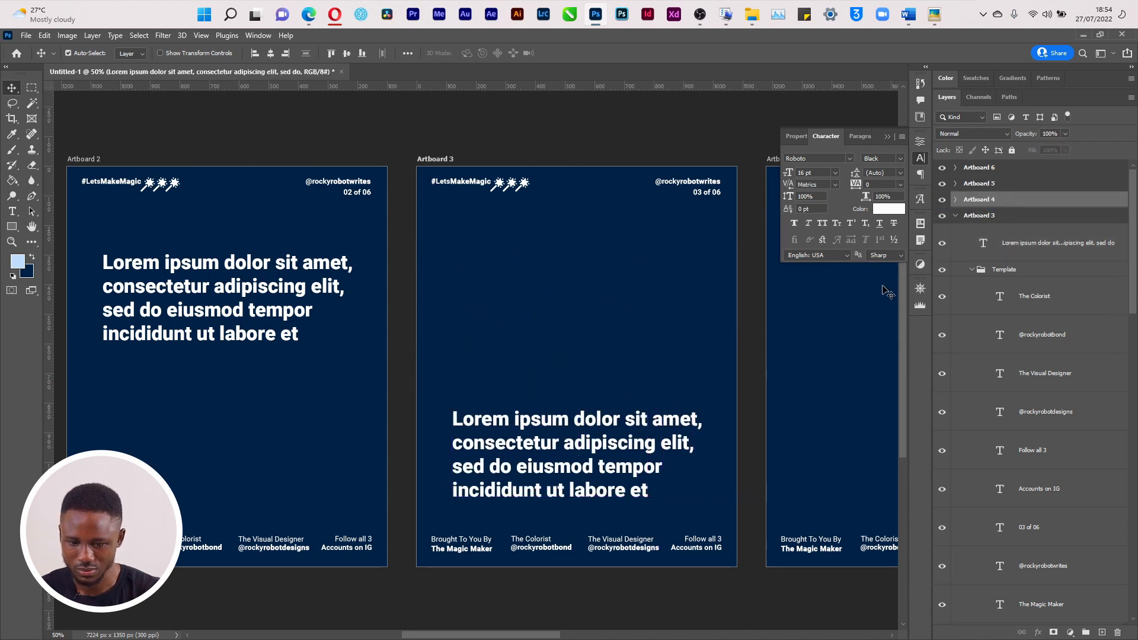
pyautogui.moveTo(511, 635); pyautogui.dragTo(573, 634)
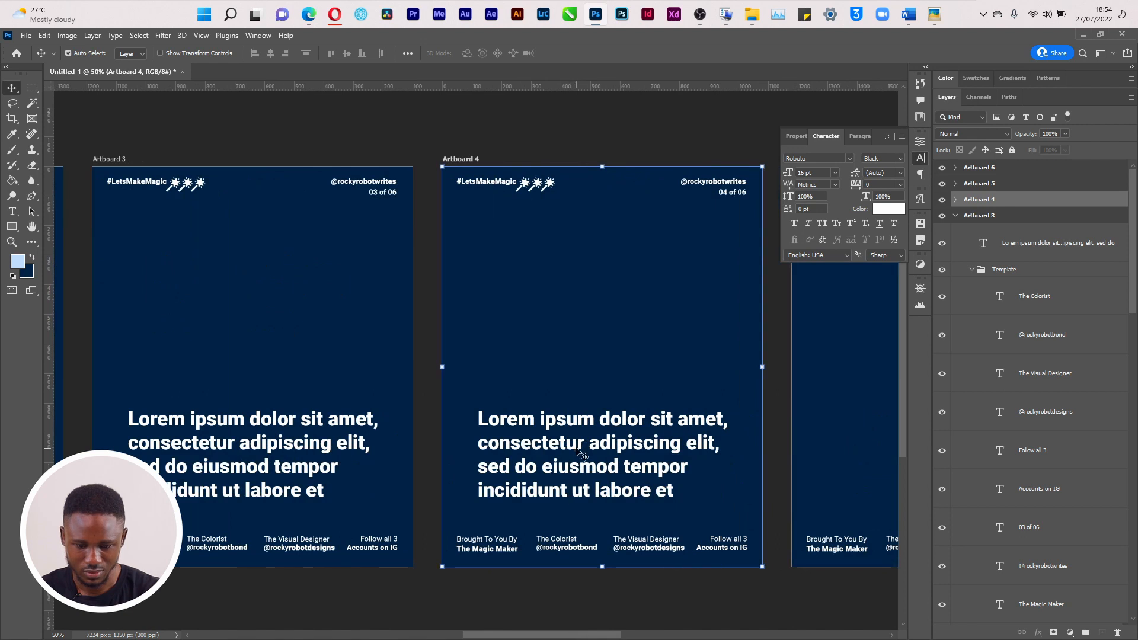
pyautogui.moveTo(582, 379); pyautogui.dragTo(583, 308)
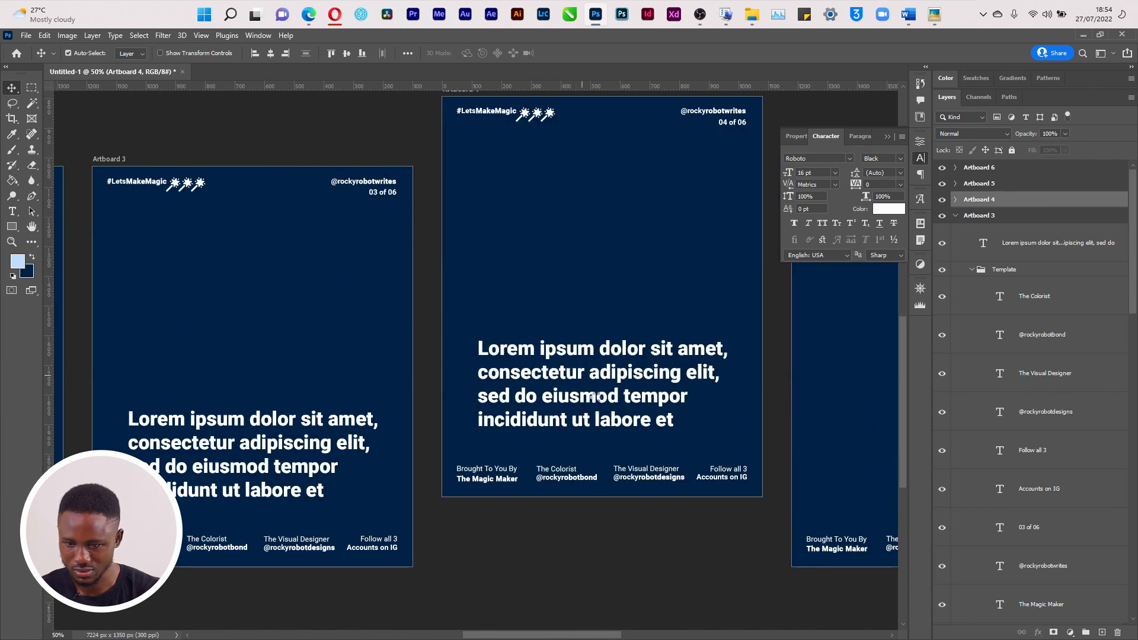
pyautogui.hotkey('ctrl', 'z')
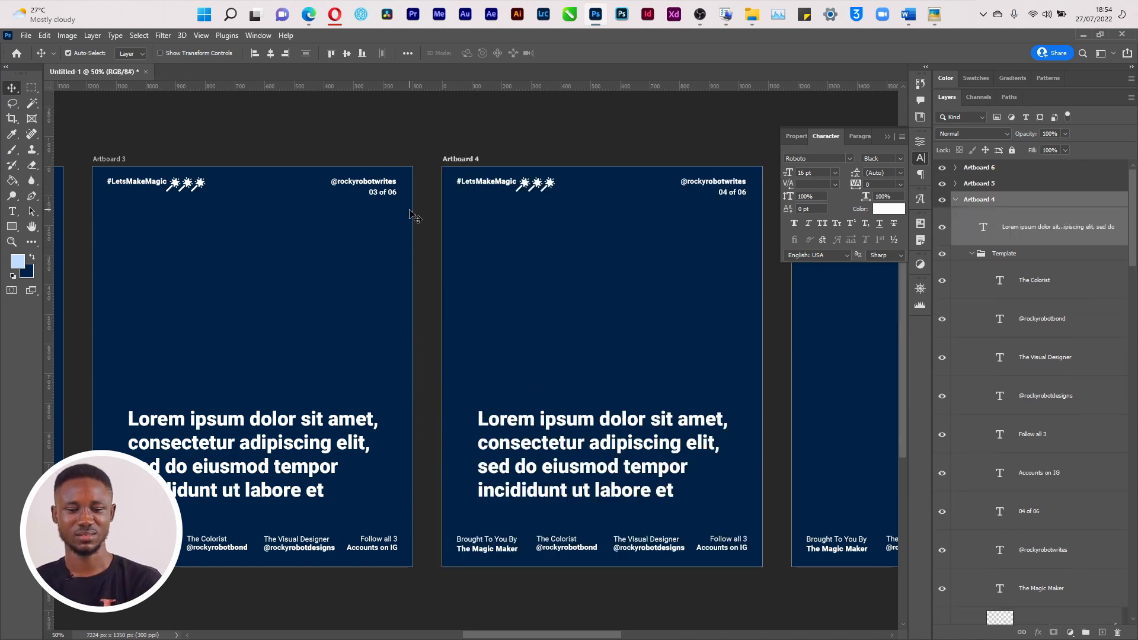
pyautogui.click(1069, 237)
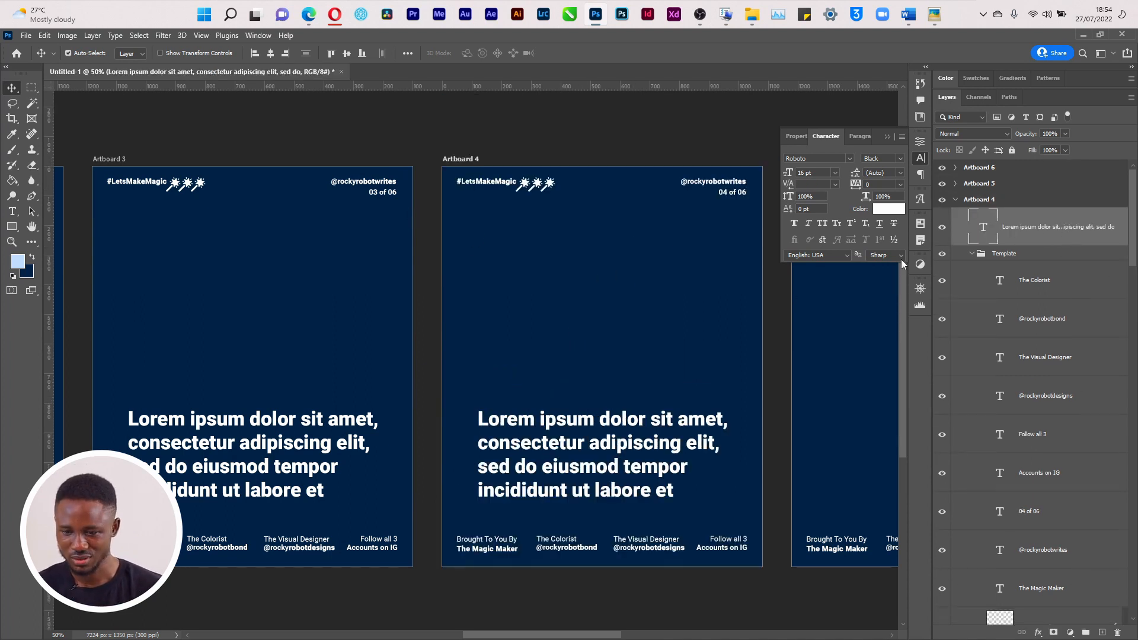
pyautogui.moveTo(593, 419); pyautogui.dragTo(597, 319)
# Copy the paragraph onto Artboard 5 and move it down above the credits
pyautogui.moveTo(530, 637); pyautogui.dragTo(655, 636)
pyautogui.moveTo(1035, 231); pyautogui.dragTo(996, 184)
pyautogui.moveTo(401, 322); pyautogui.dragTo(388, 409)
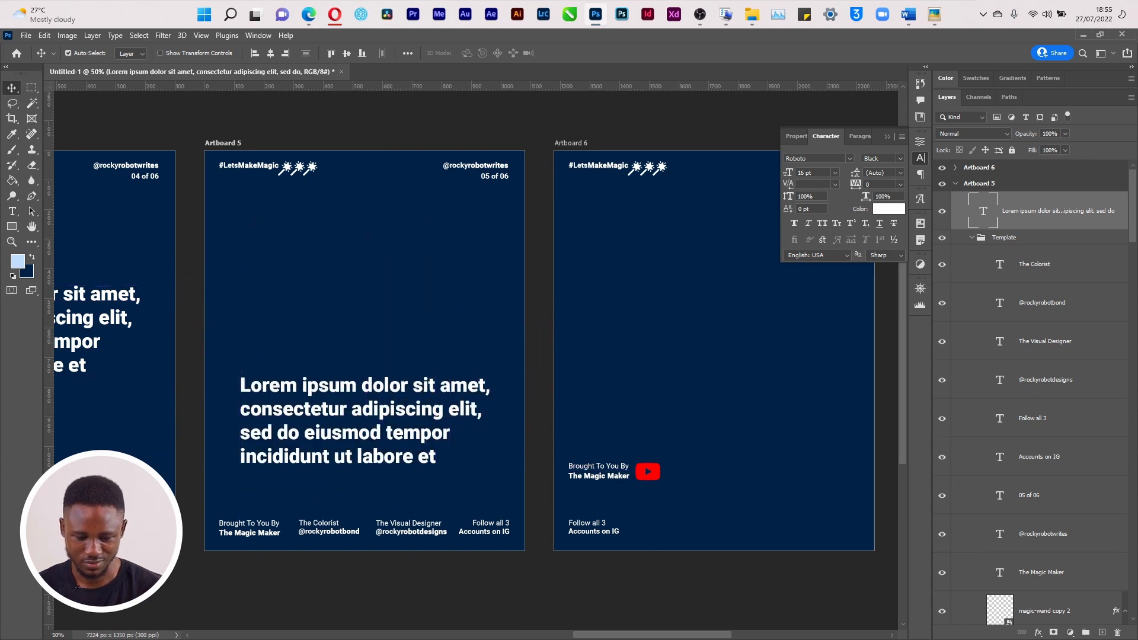
pyautogui.moveTo(581, 634); pyautogui.dragTo(625, 635)
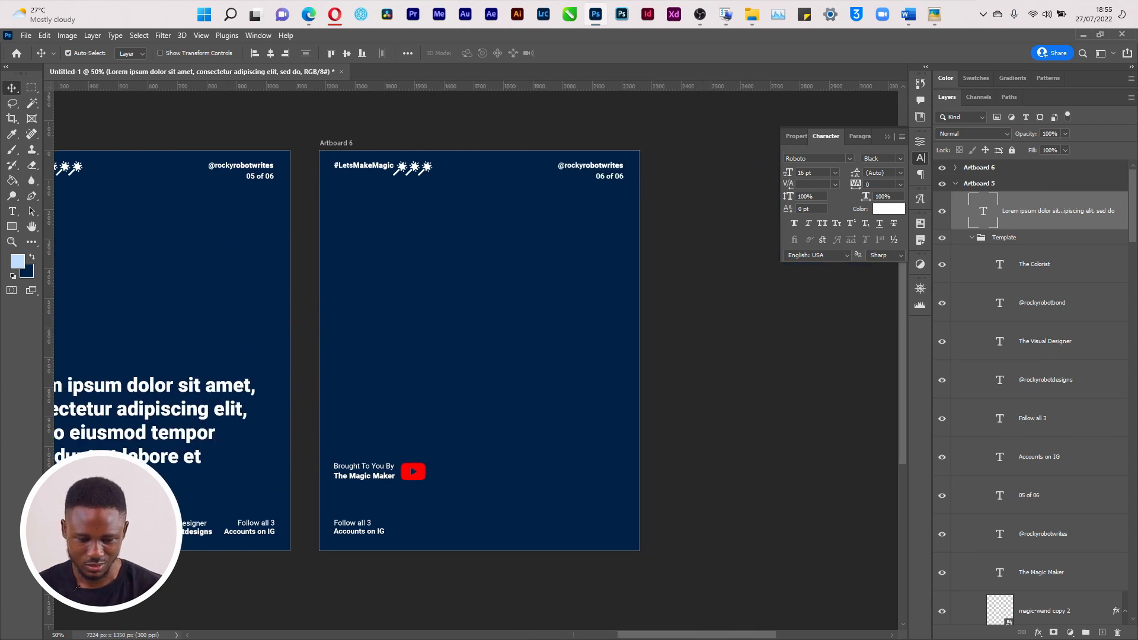
pyautogui.press('super+Tab')
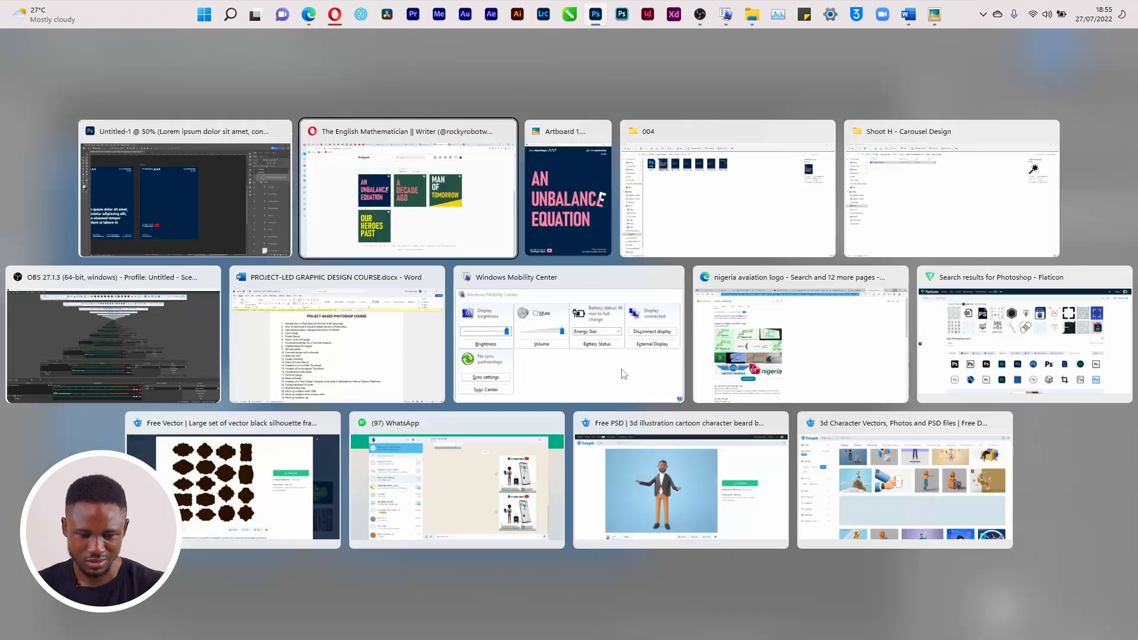
pyautogui.click(567, 206)
pyautogui.doubleClick(751, 72)
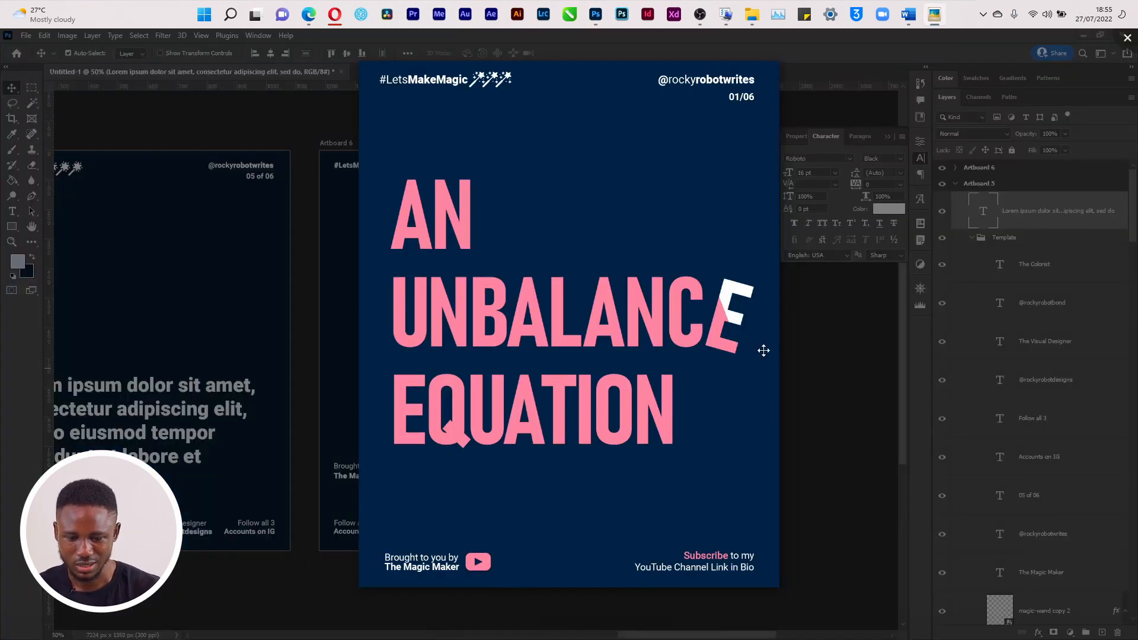
pyautogui.scroll(-2, 733, 370)
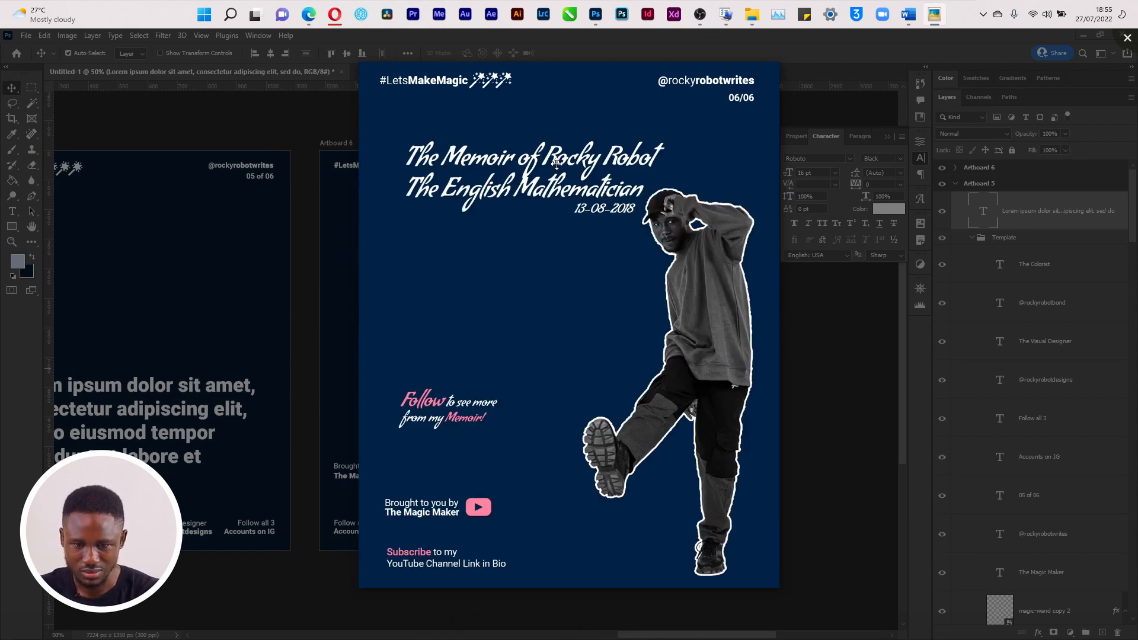
pyautogui.press('super+Tab')
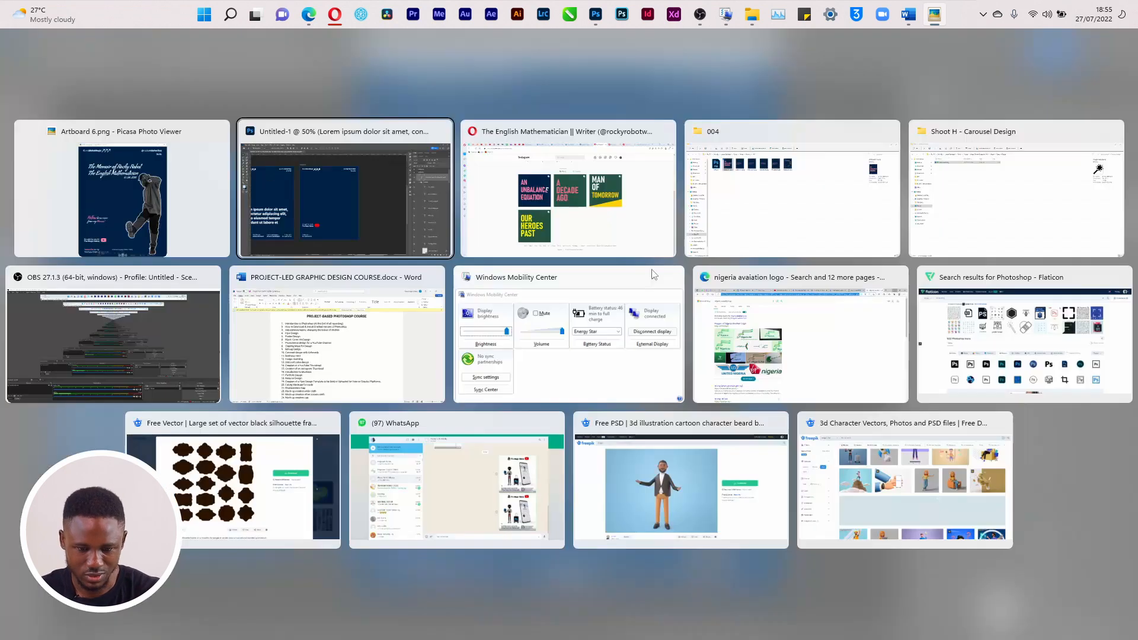
pyautogui.click(421, 205)
pyautogui.press('t')
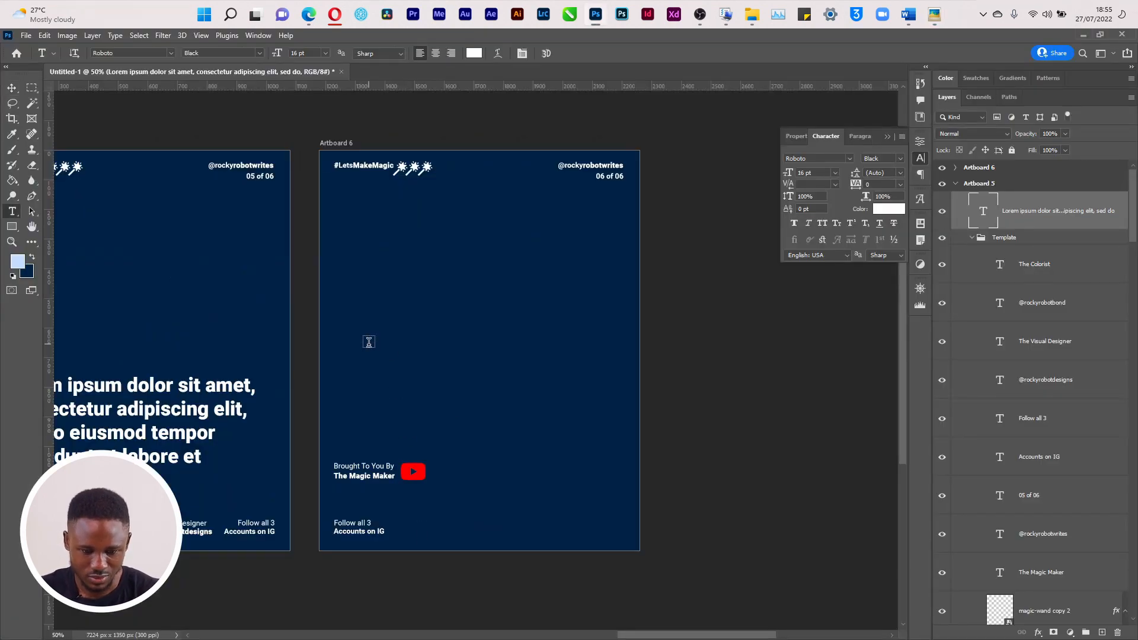
pyautogui.click(368, 338)
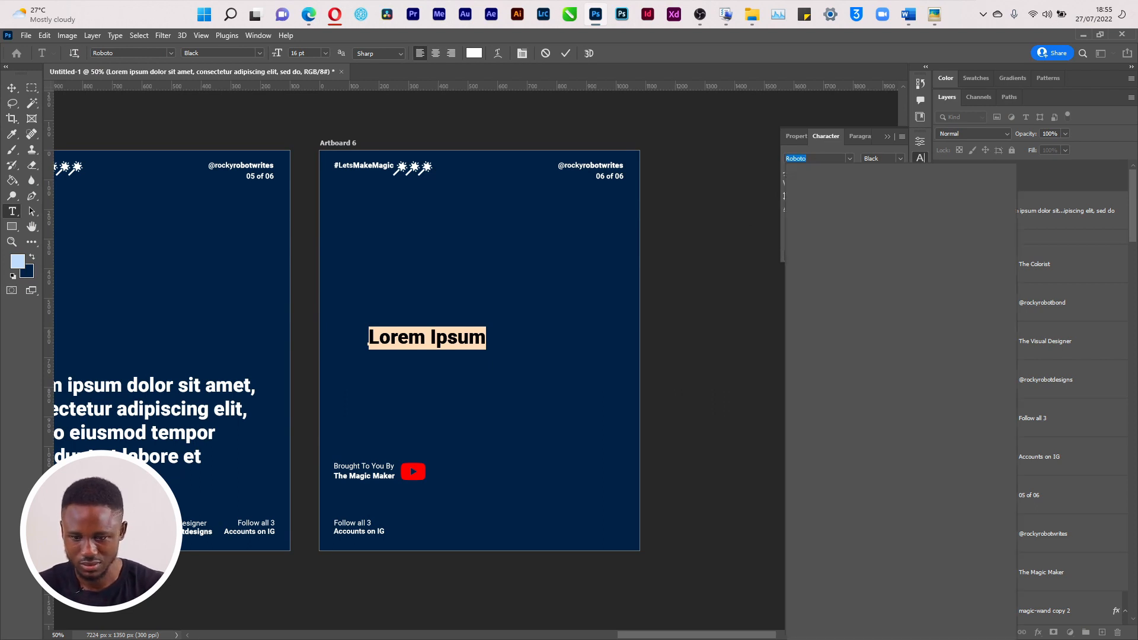
# Type 'Follow to see more from my Memoir' in Condiment on Artboard 6
pyautogui.write('condime')
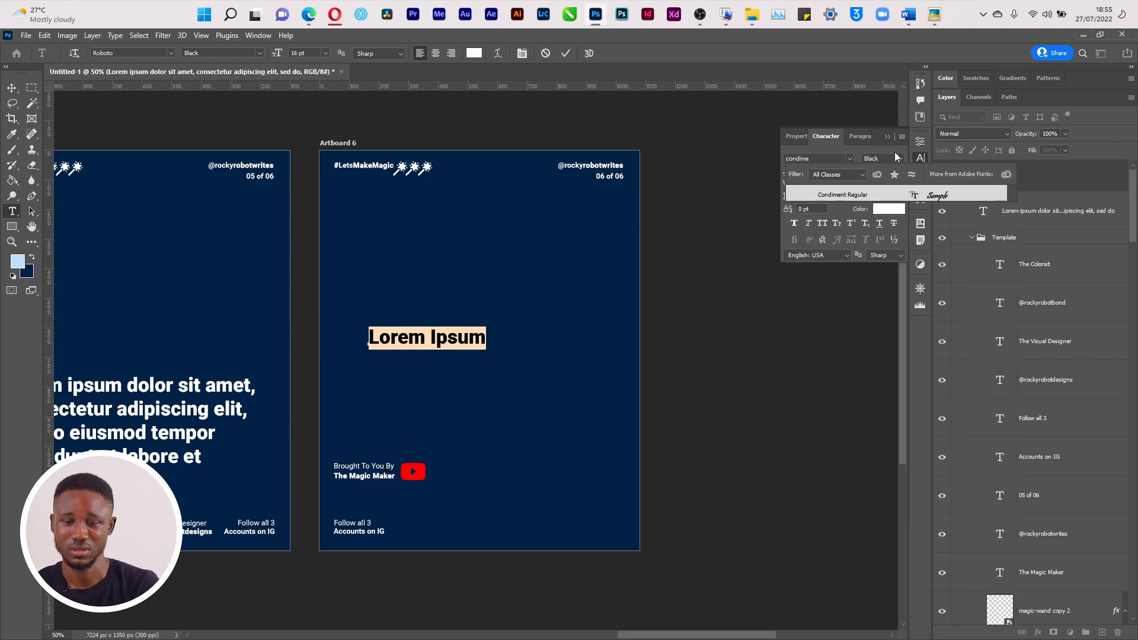
pyautogui.click(954, 194)
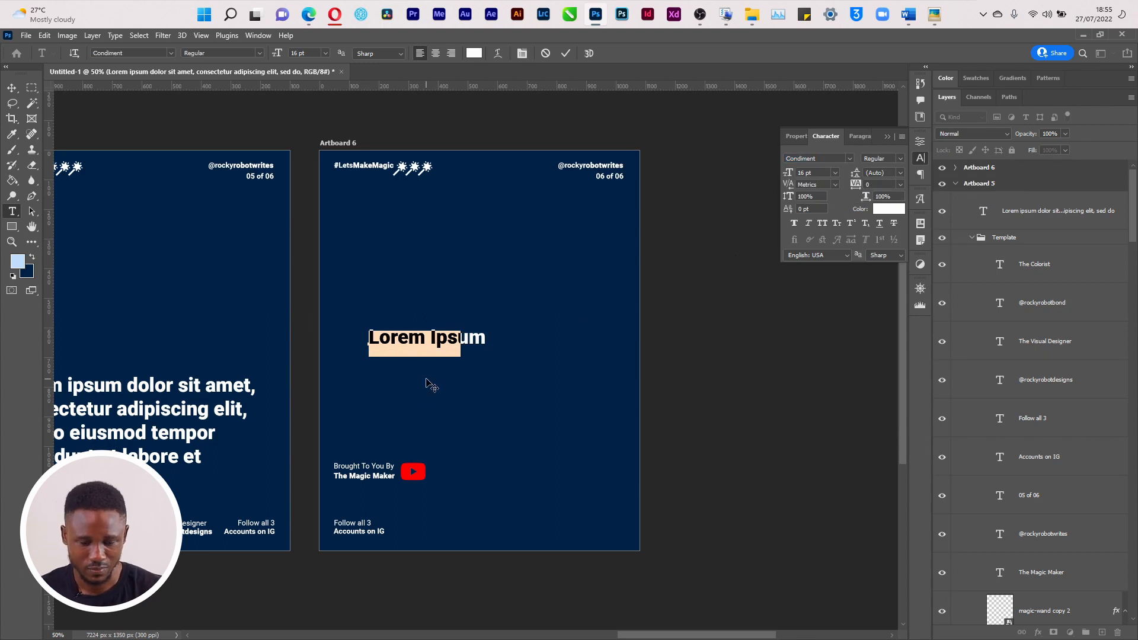
pyautogui.write('Fo')
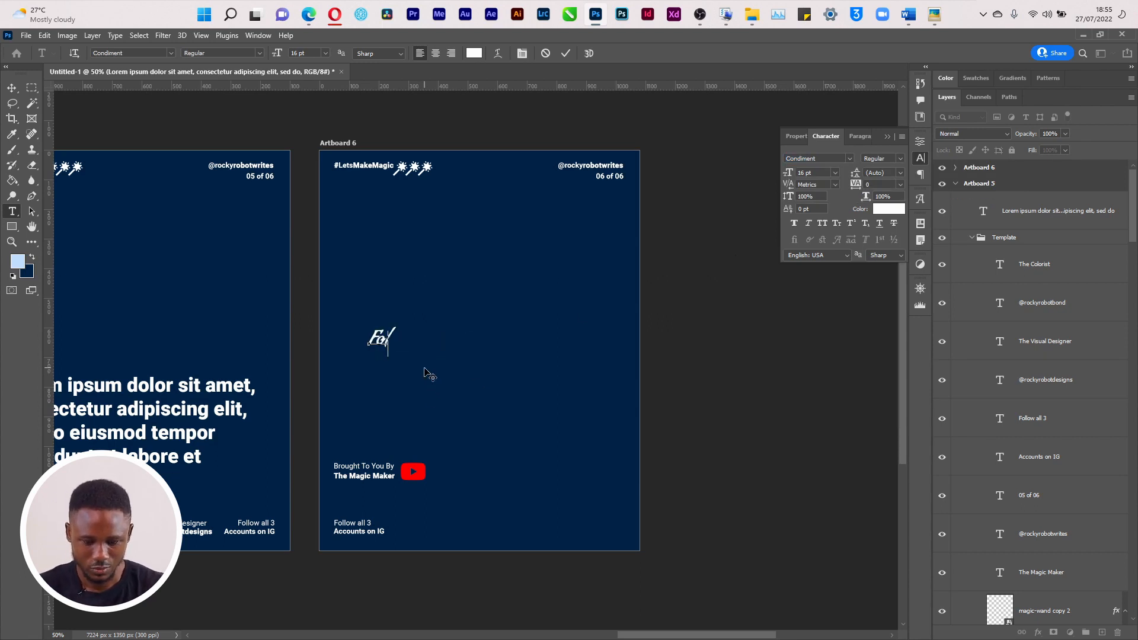
pyautogui.write('llow t')
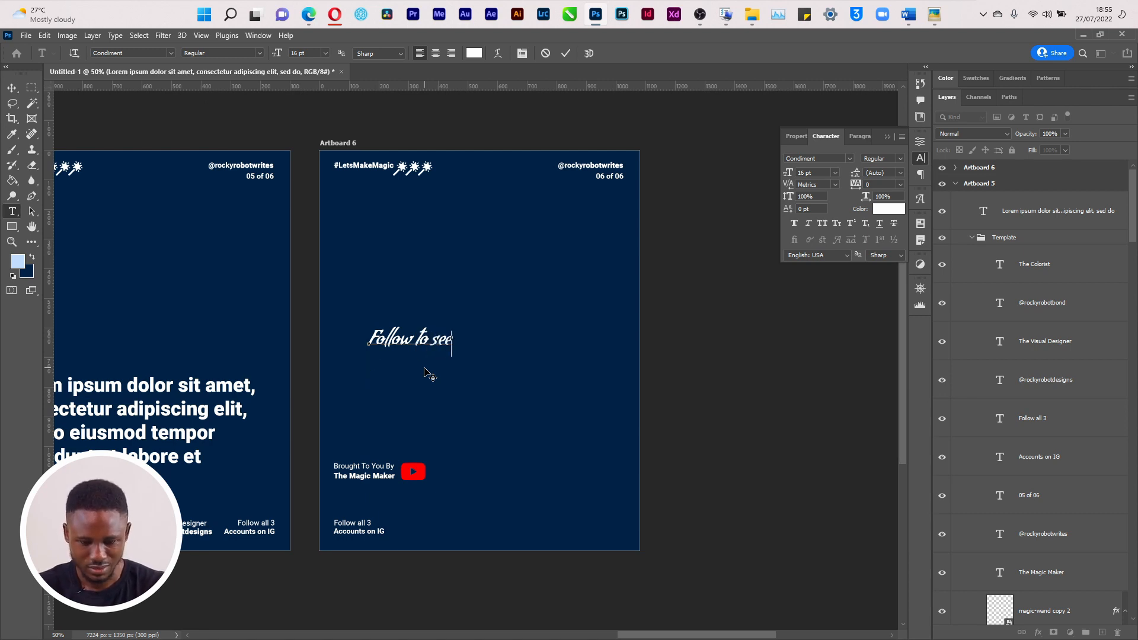
pyautogui.write('o see')
pyautogui.press('Return')
pyautogui.write('more from')
pyautogui.hotkey('alt', 'Tab')
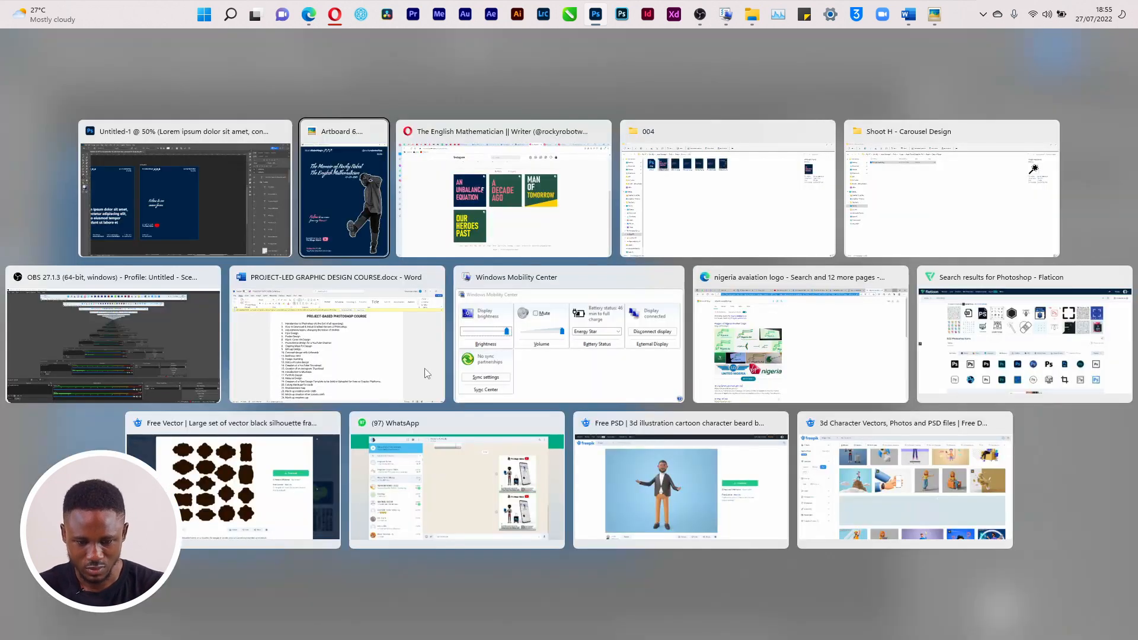
pyautogui.hotkey('alt', 'Tab')
pyautogui.write('my Memo')
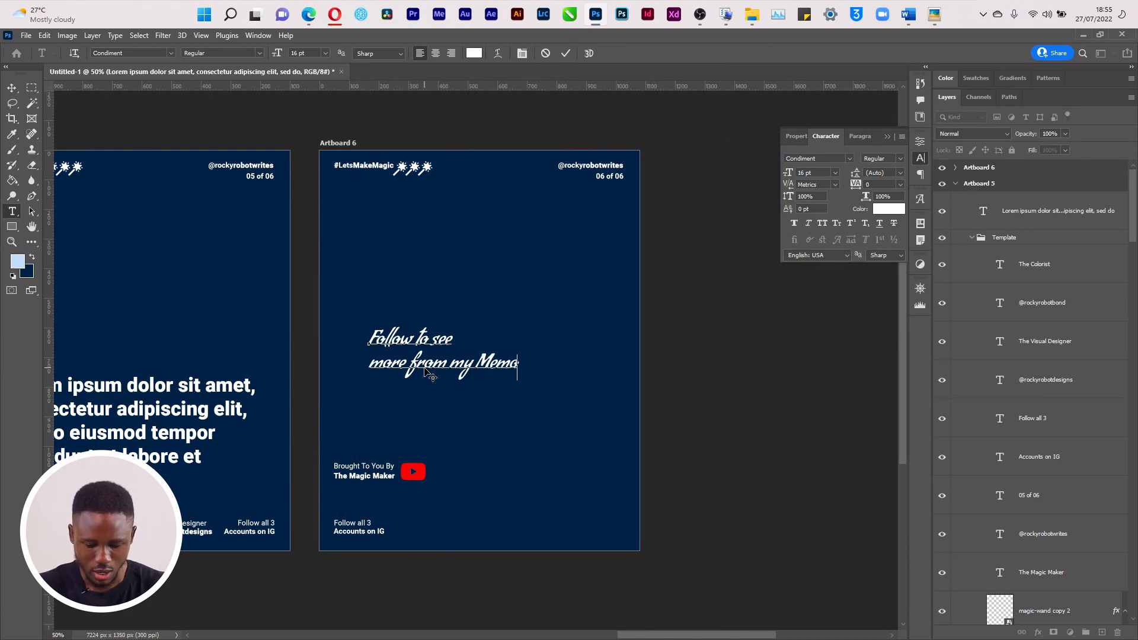
pyautogui.write('ir')
pyautogui.hotkey('ctrl', 'Return')
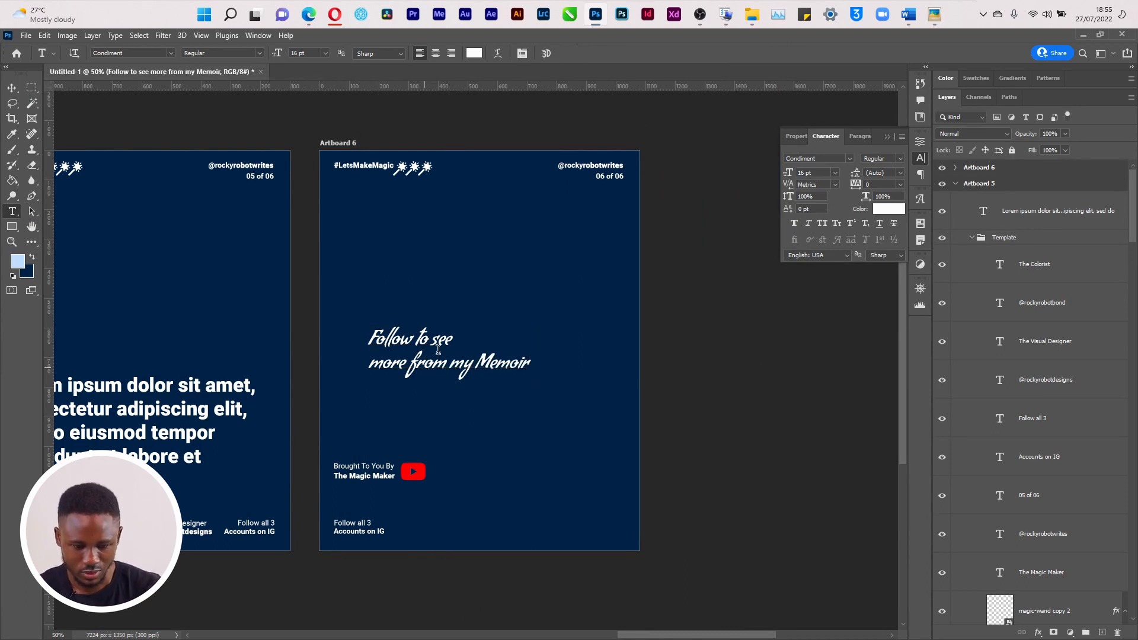
# Set the memoir text to 11 pt and move its line break after 'more'
pyautogui.press('v')
pyautogui.click(835, 172)
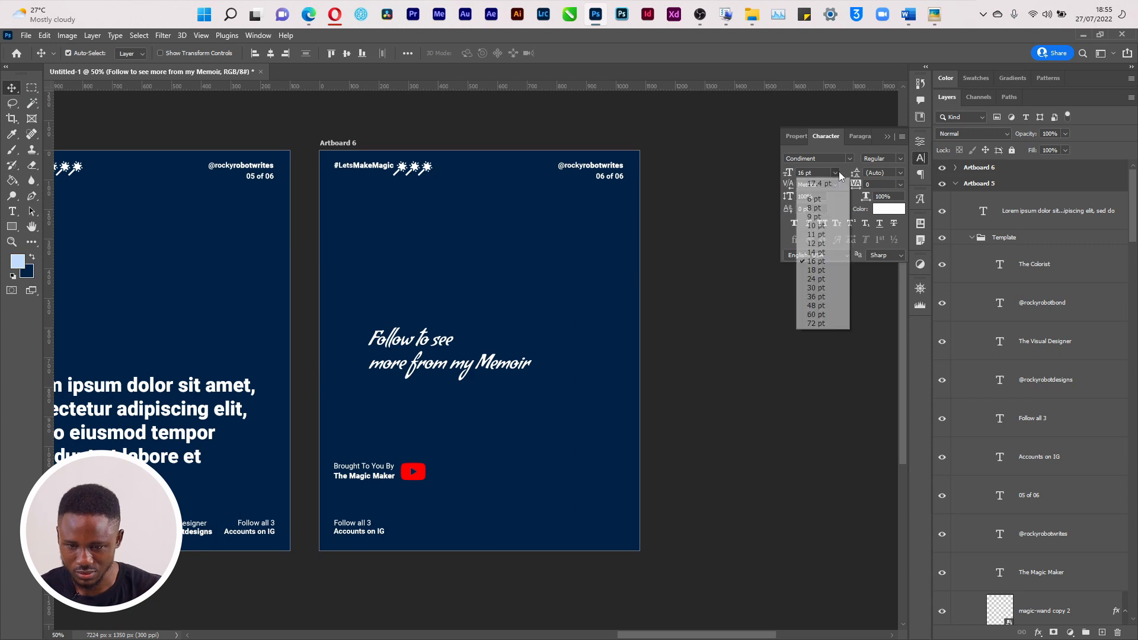
pyautogui.click(820, 236)
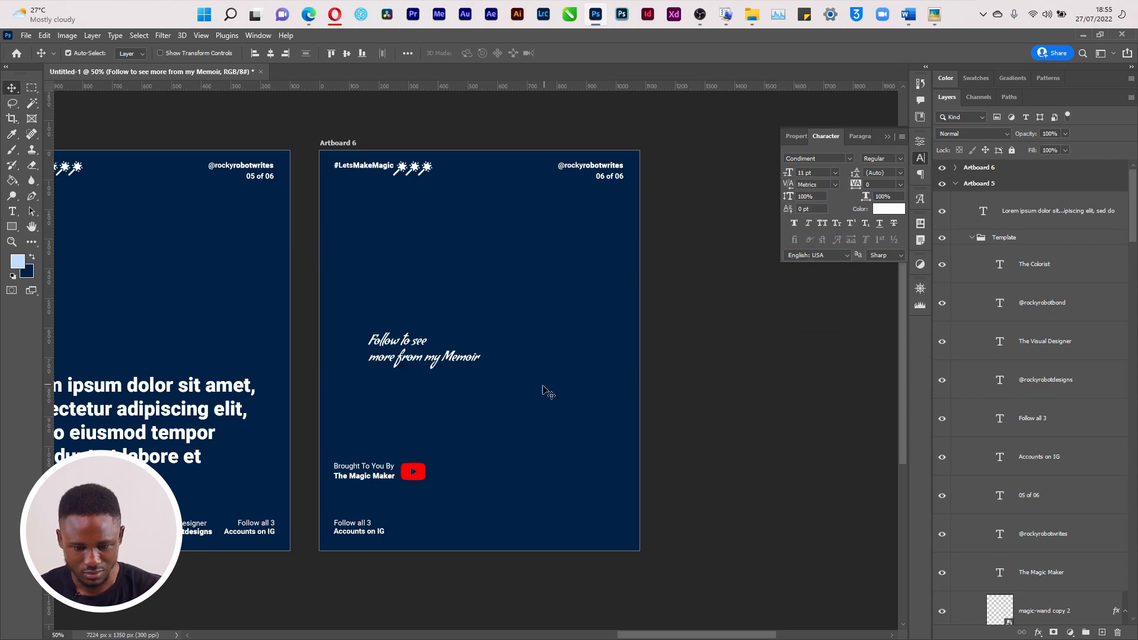
pyautogui.doubleClick(413, 362)
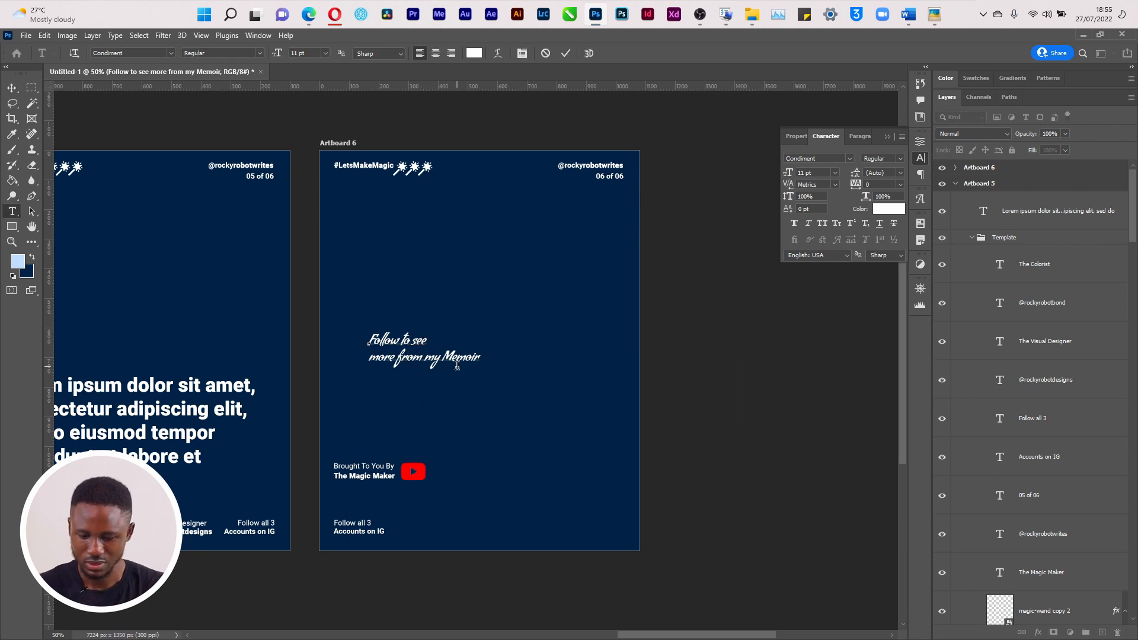
pyautogui.press('Delete')
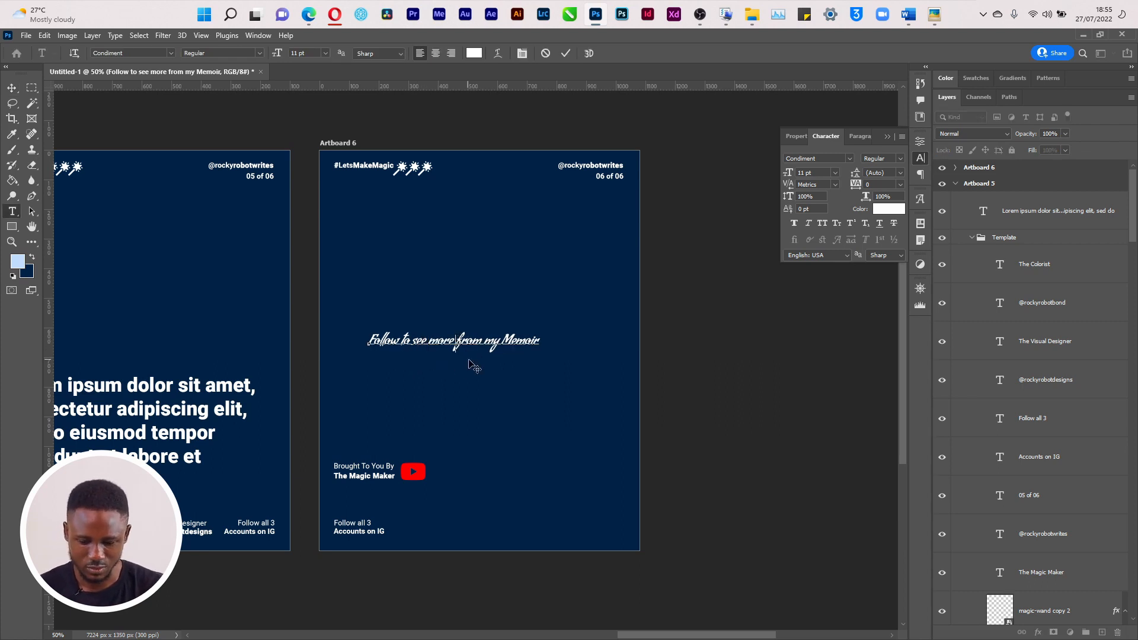
pyautogui.press('Return')
pyautogui.hotkey('ctrl', 'Return')
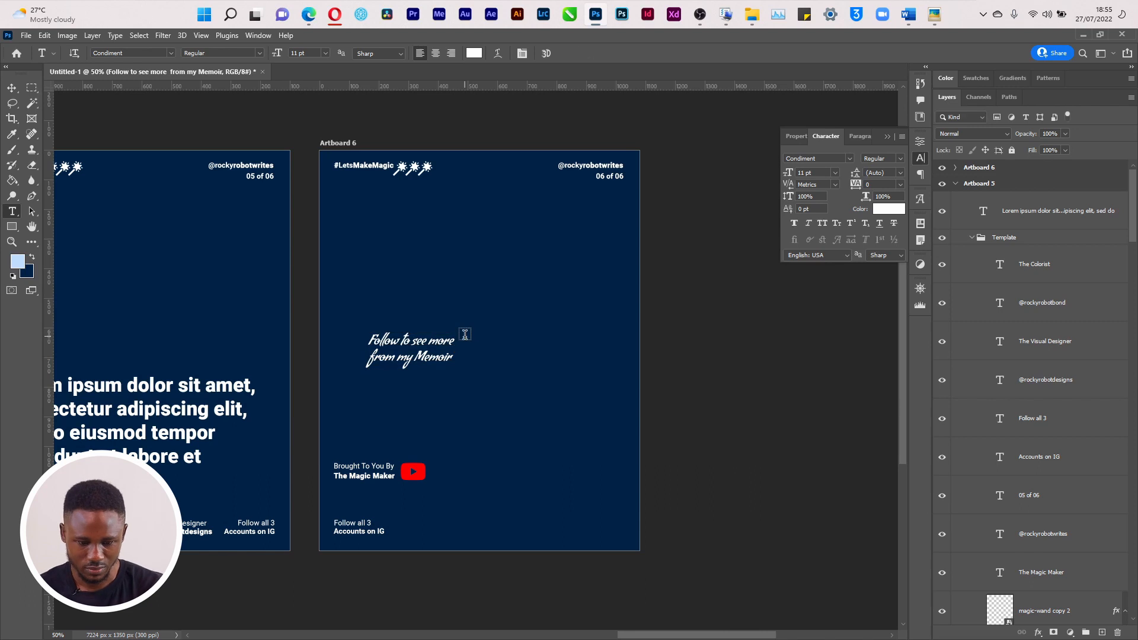
pyautogui.doubleClick(399, 340)
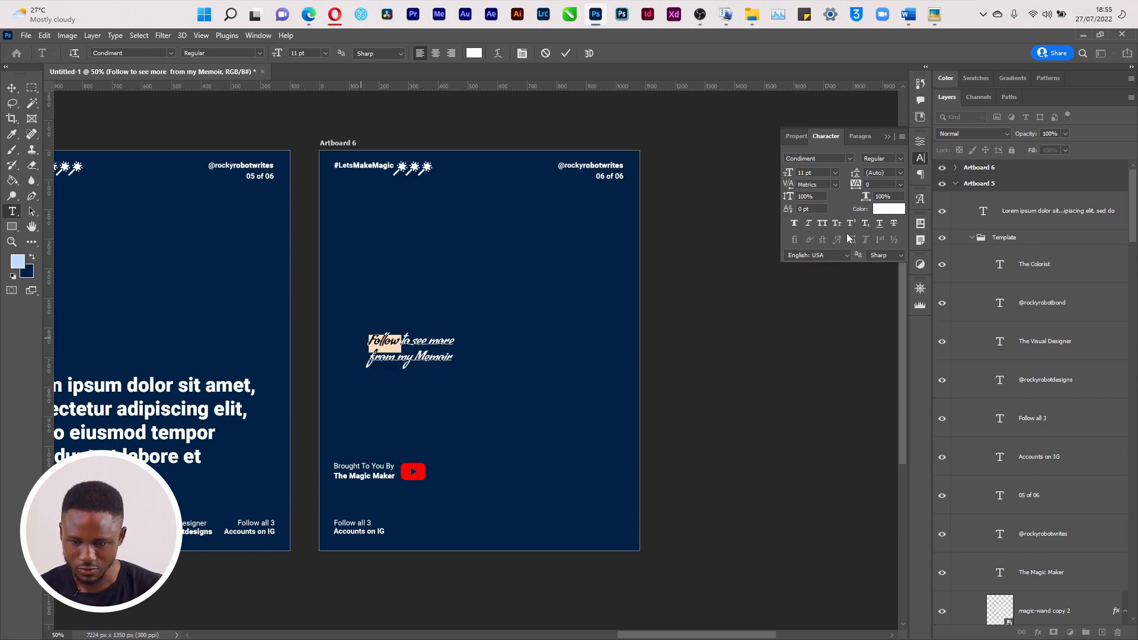
# Colour the word Follow red (ff0000)
pyautogui.click(888, 209)
pyautogui.write('ff0000')
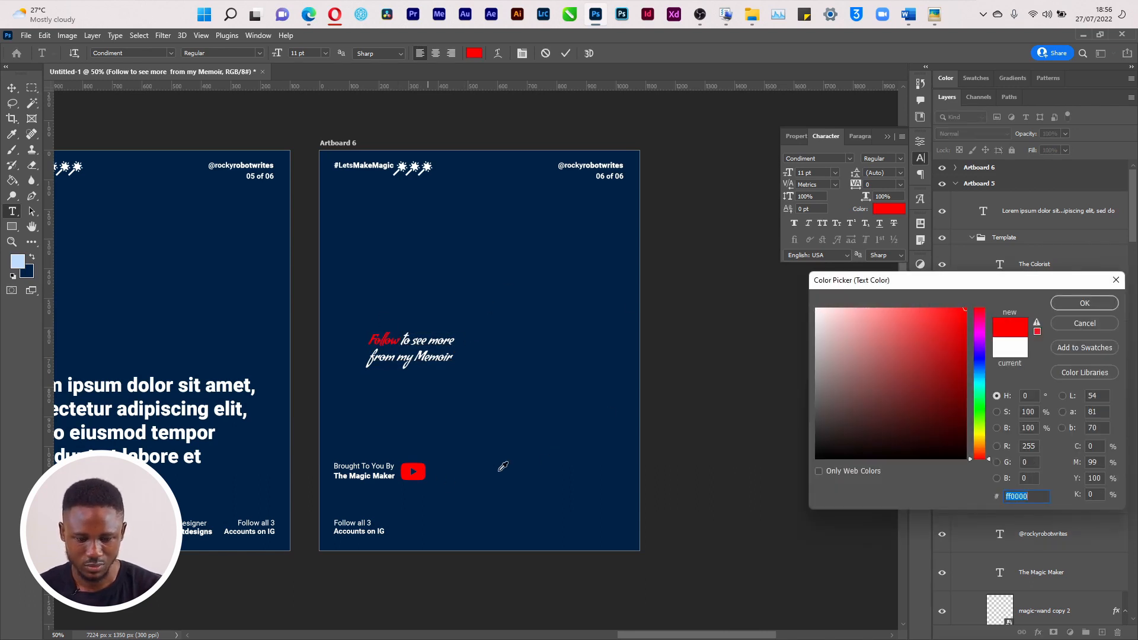
pyautogui.click(1095, 302)
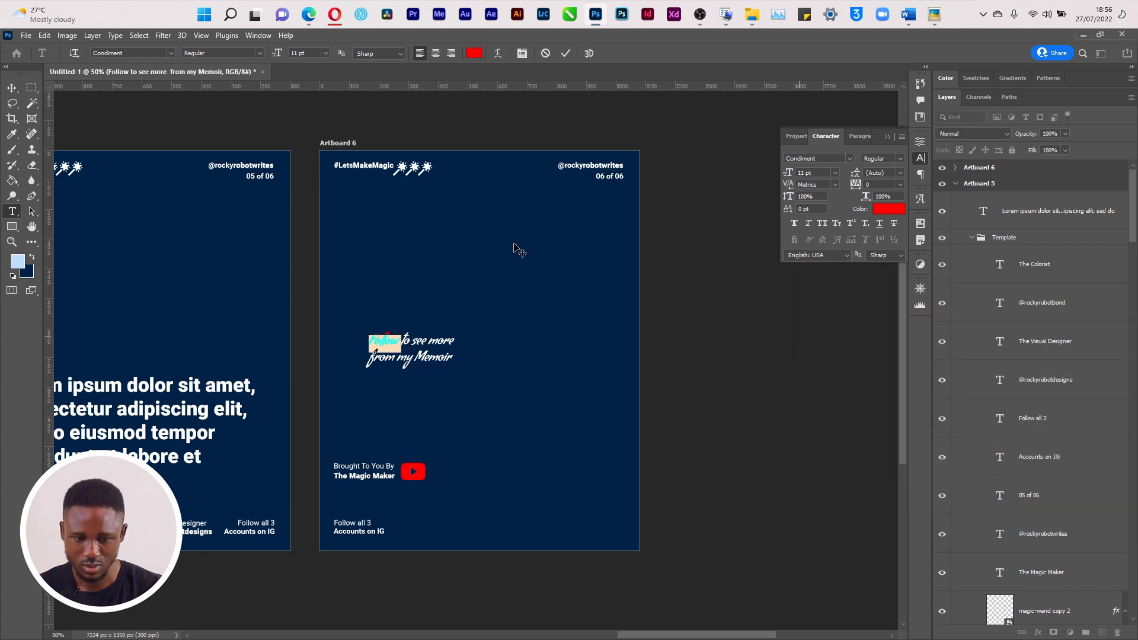
pyautogui.click(566, 54)
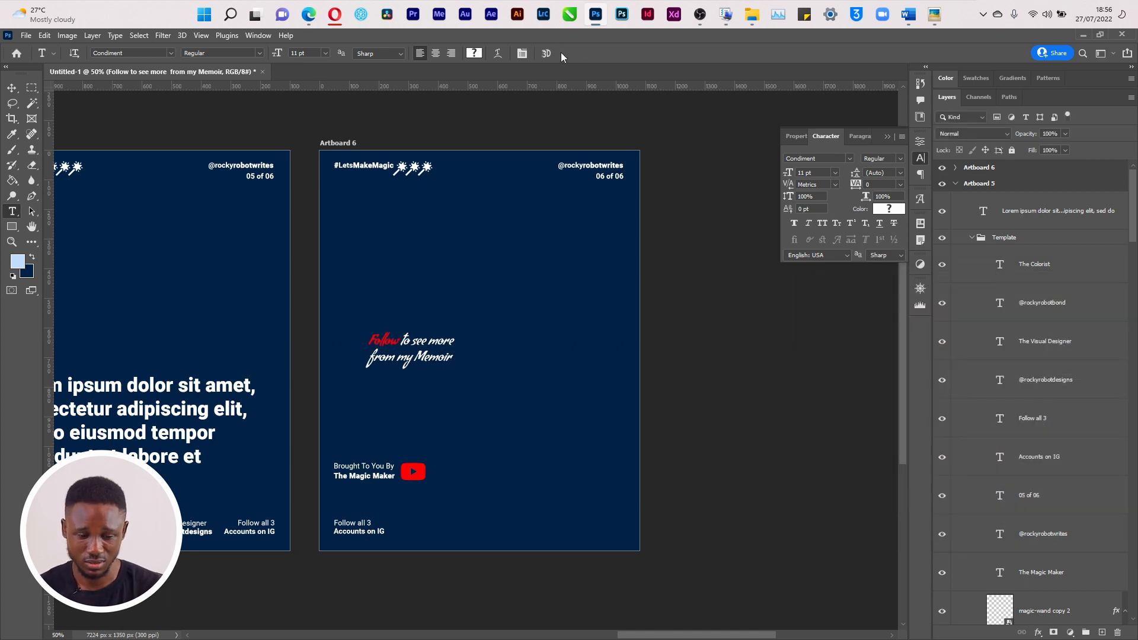
# Colour the word Memoir bright red after briefly trying darker shades
pyautogui.doubleClick(417, 355)
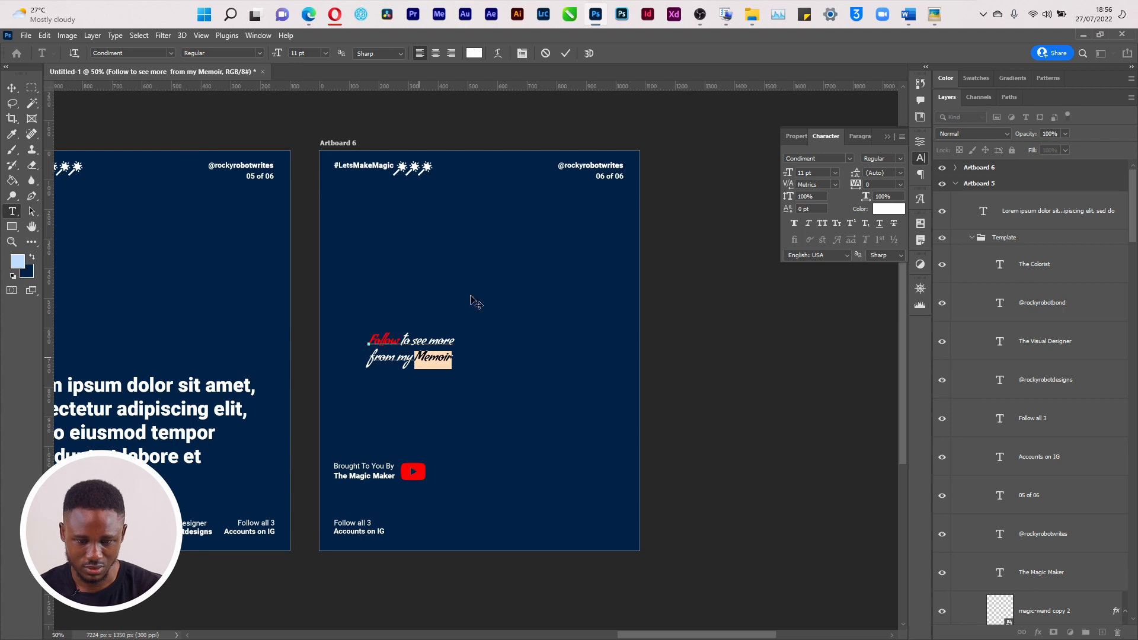
pyautogui.click(888, 208)
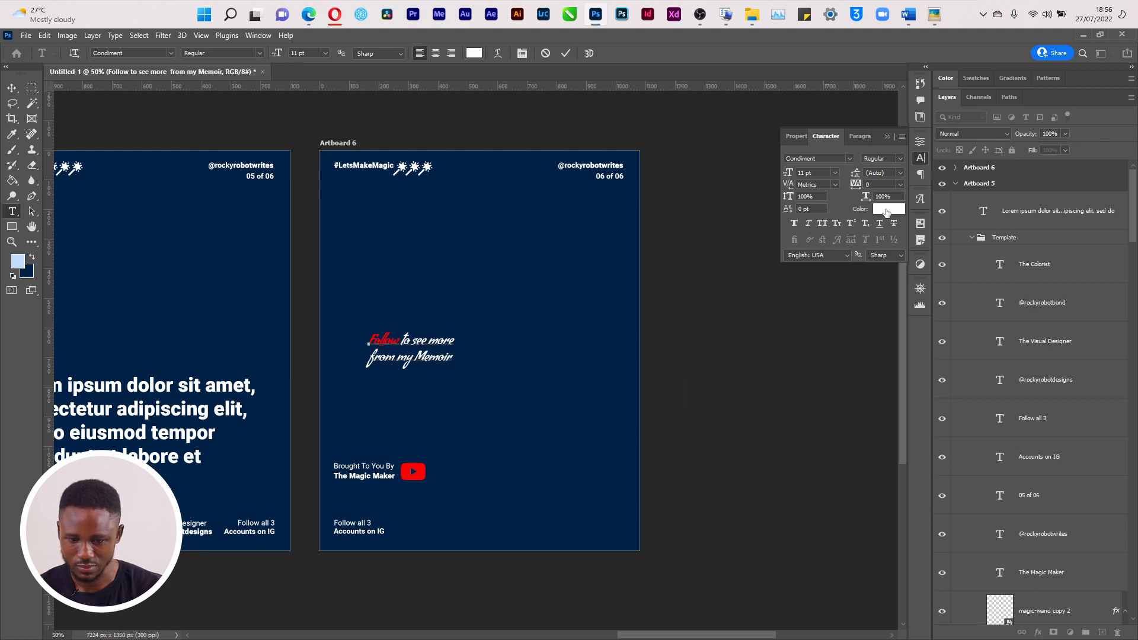
pyautogui.click(423, 467)
pyautogui.click(905, 352)
pyautogui.moveTo(908, 356)
pyautogui.mouseDown()
pyautogui.moveTo(924, 379)
pyautogui.moveTo(952, 381)
pyautogui.mouseUp()
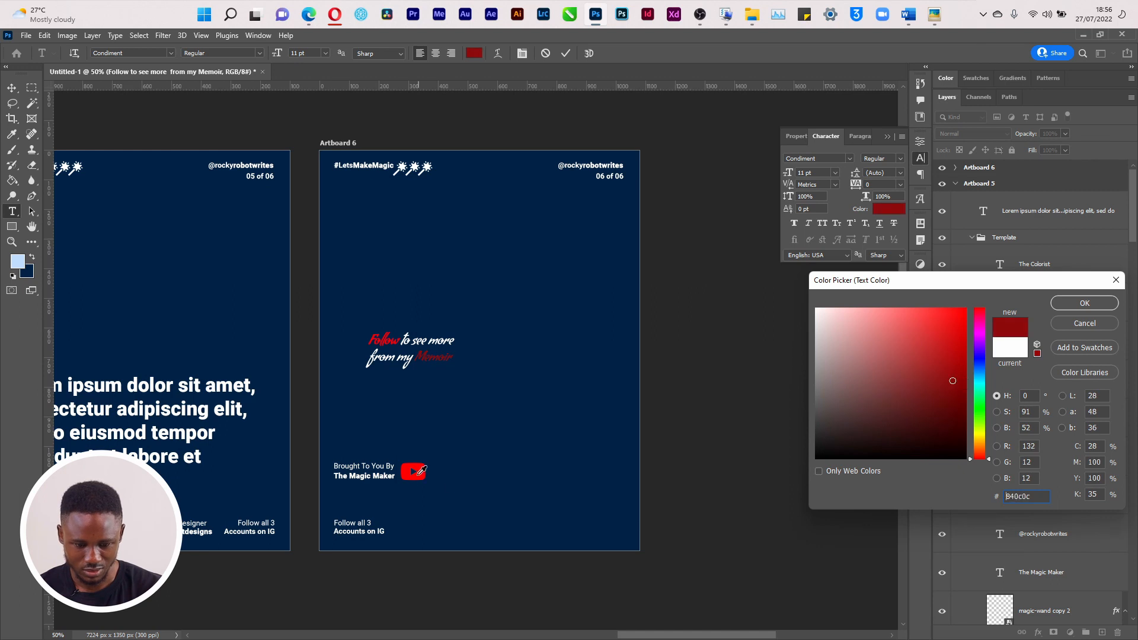
pyautogui.click(421, 470)
pyautogui.click(1094, 304)
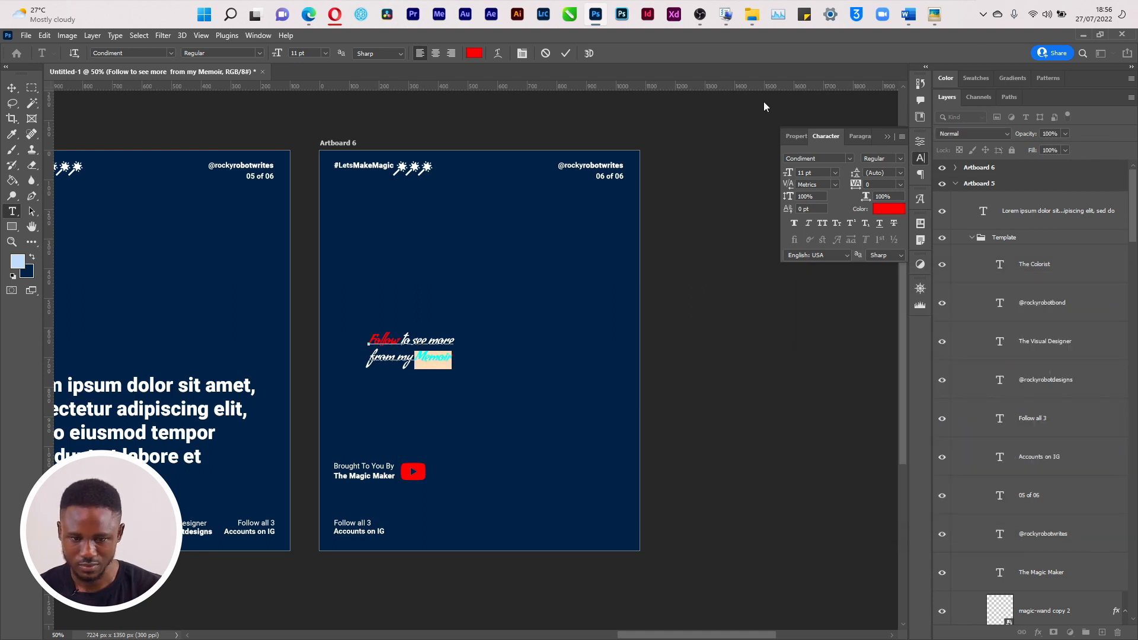
pyautogui.click(565, 53)
# Move the call-to-action text lower and left, then reapply red to Memoir
pyautogui.press('v')
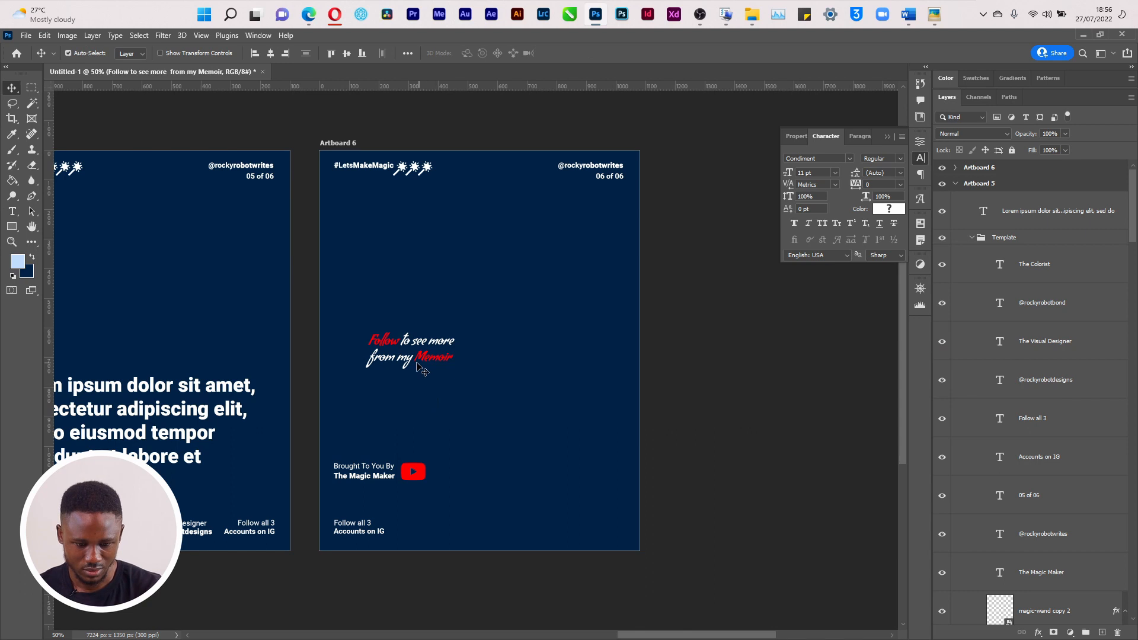
pyautogui.moveTo(409, 363); pyautogui.dragTo(393, 410)
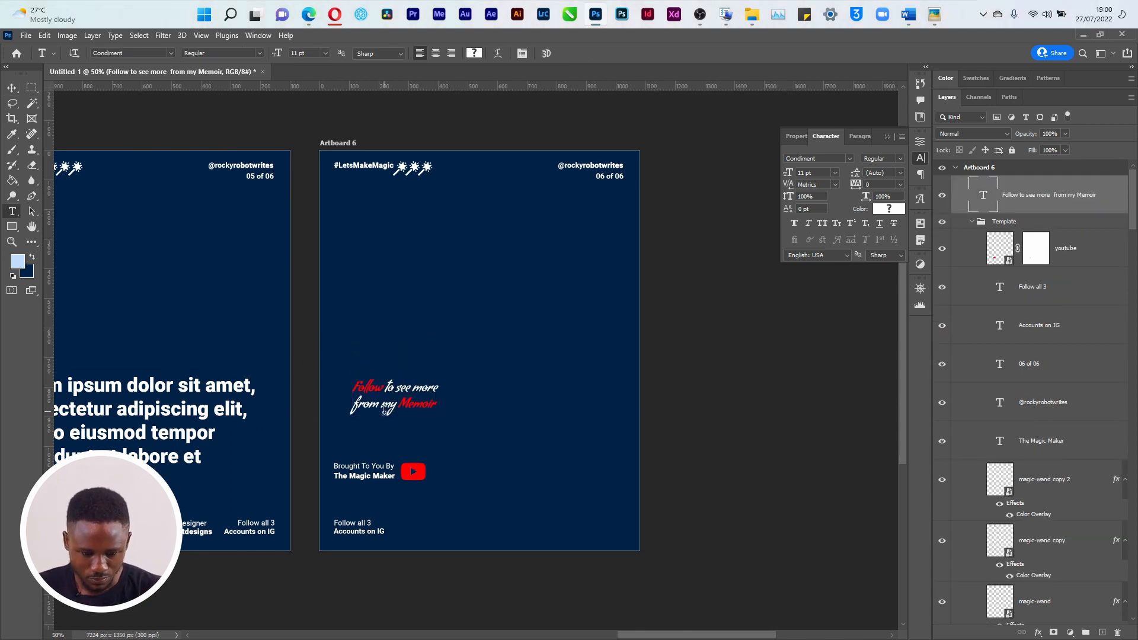
pyautogui.click(385, 410)
pyautogui.hotkey('ctrl', 'a')
pyautogui.moveTo(399, 402); pyautogui.dragTo(440, 405)
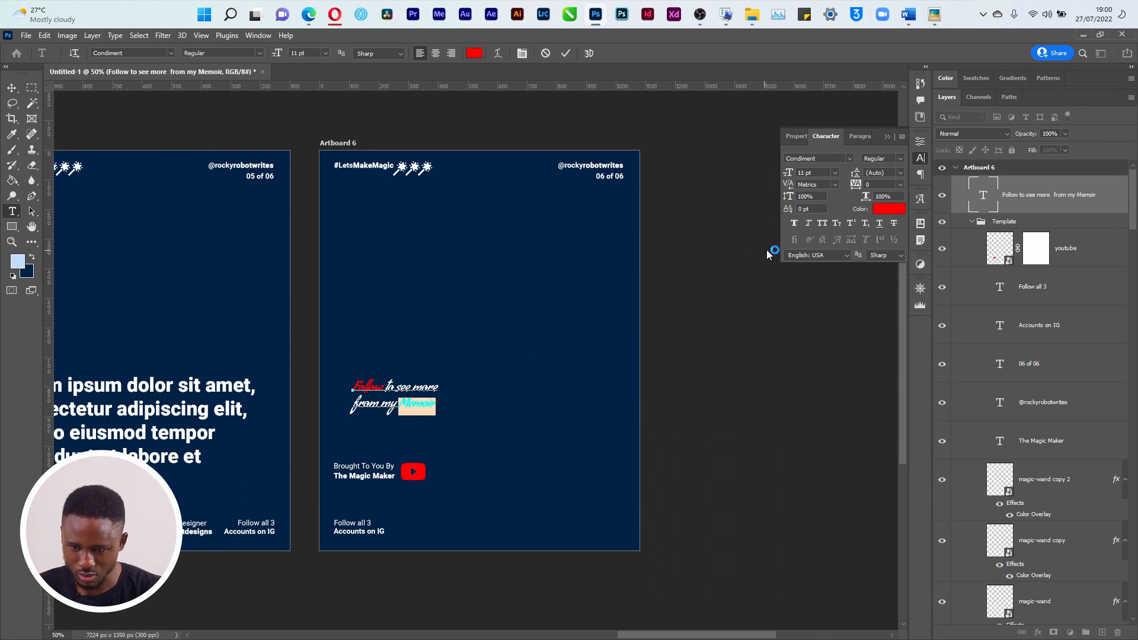
pyautogui.click(888, 209)
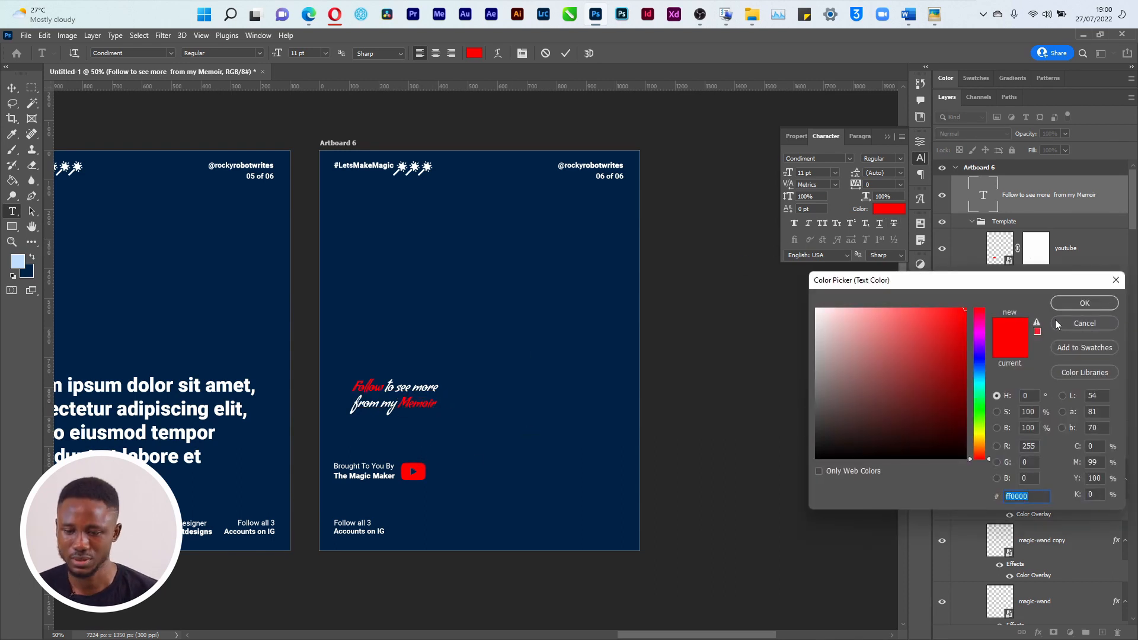
pyautogui.click(1082, 303)
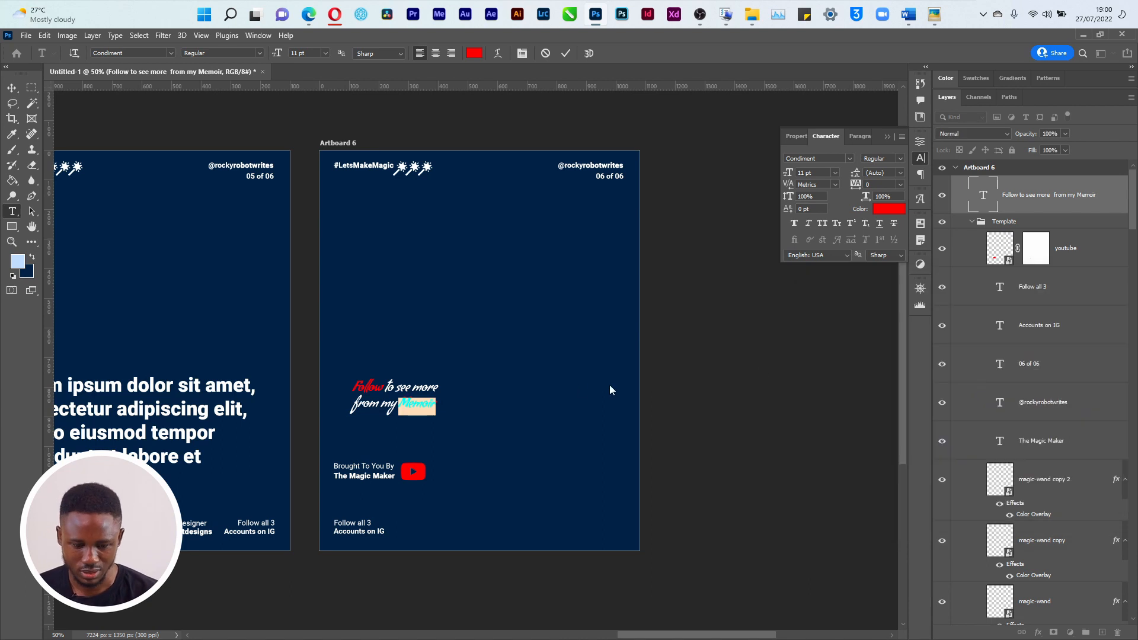
pyautogui.click(566, 53)
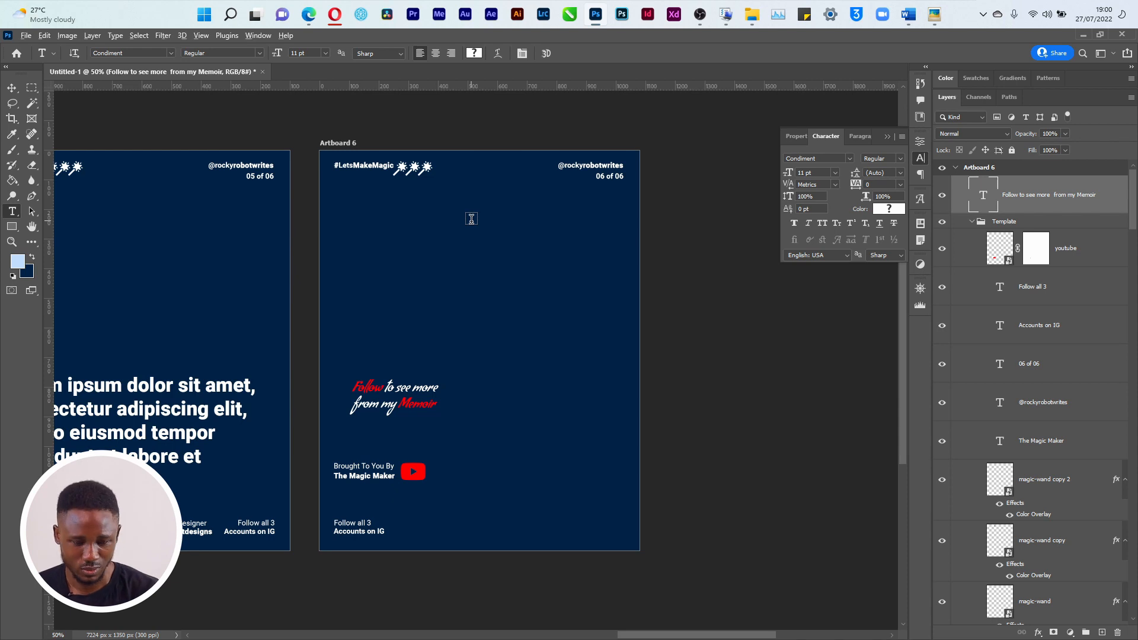
# Compare against the finished slide 6 reference image, then return to Photoshop
pyautogui.hotkey('alt', 'Tab')
pyautogui.click(673, 222)
pyautogui.hotkey('alt', 'Tab')
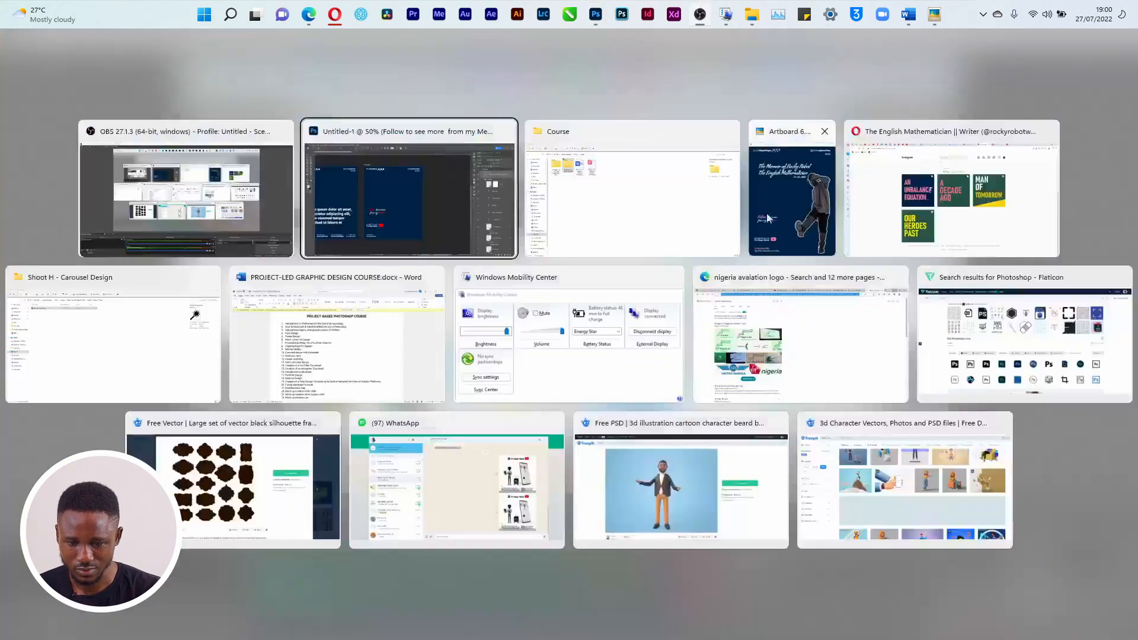
pyautogui.click(768, 218)
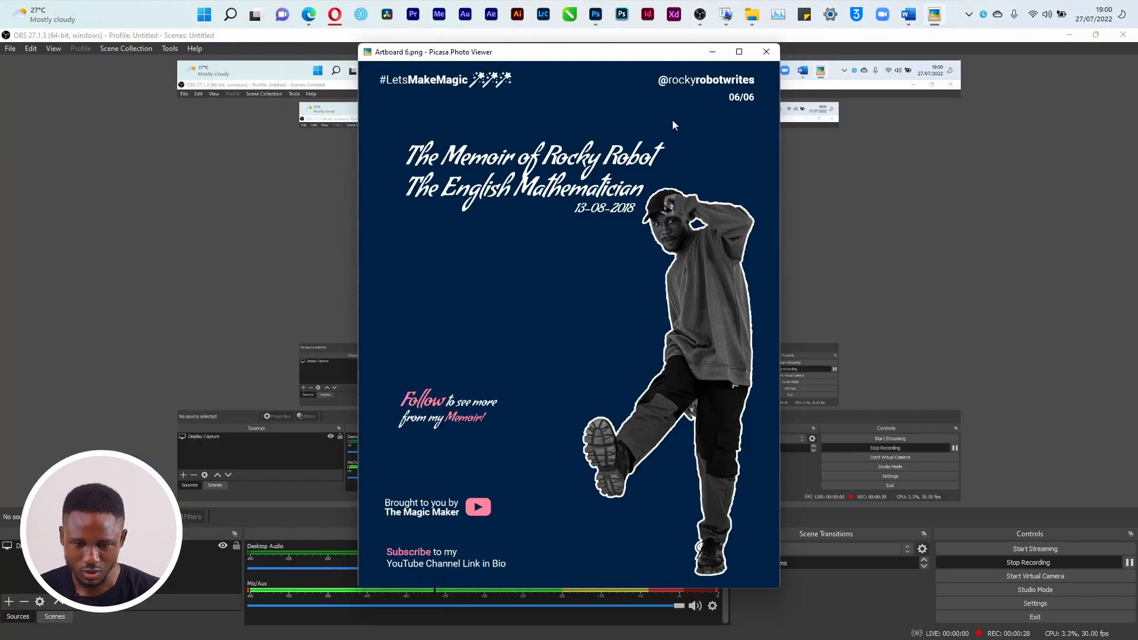
pyautogui.click(714, 53)
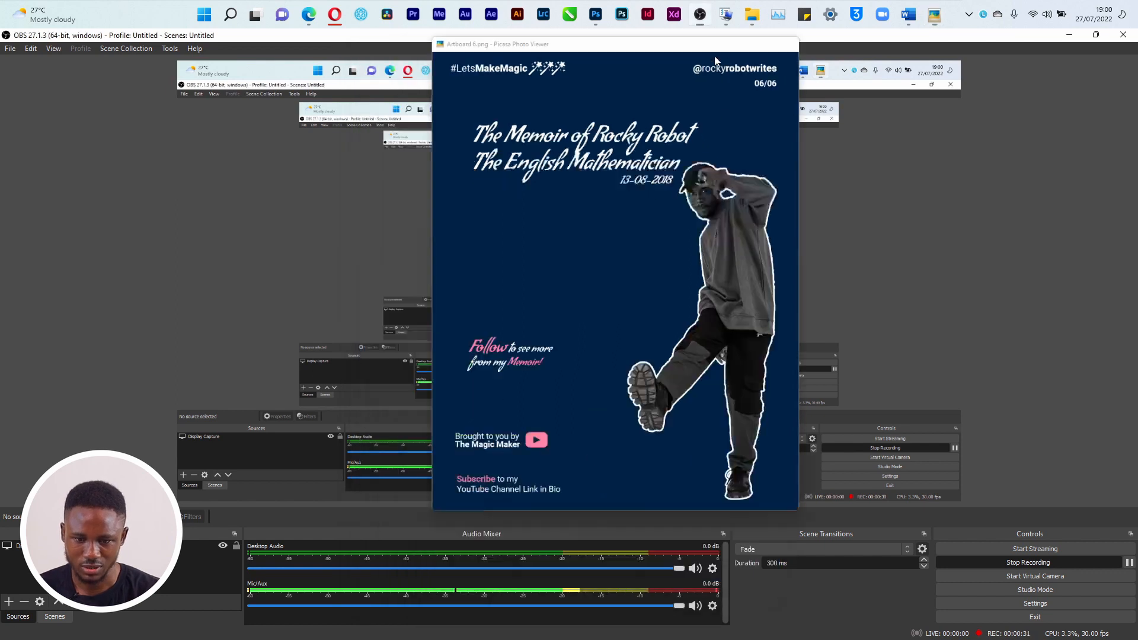
pyautogui.click(1069, 35)
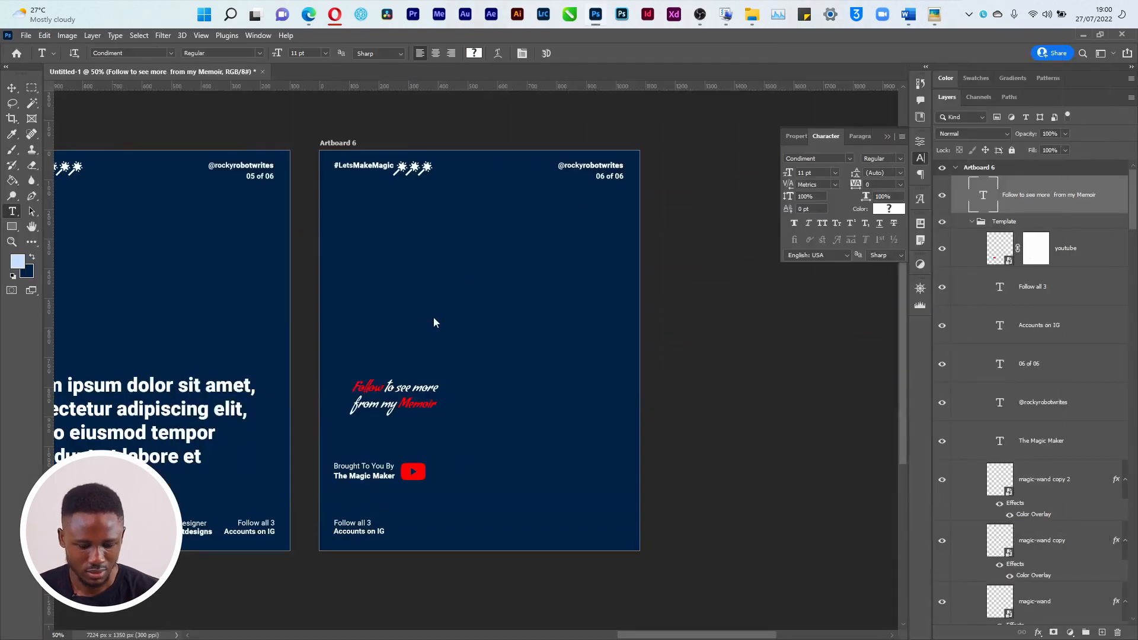
# Type the two-line heading 'The Memoir of Rocky Robot / The English Mathematician' at 24 pt on Artboard 6
pyautogui.click(380, 216)
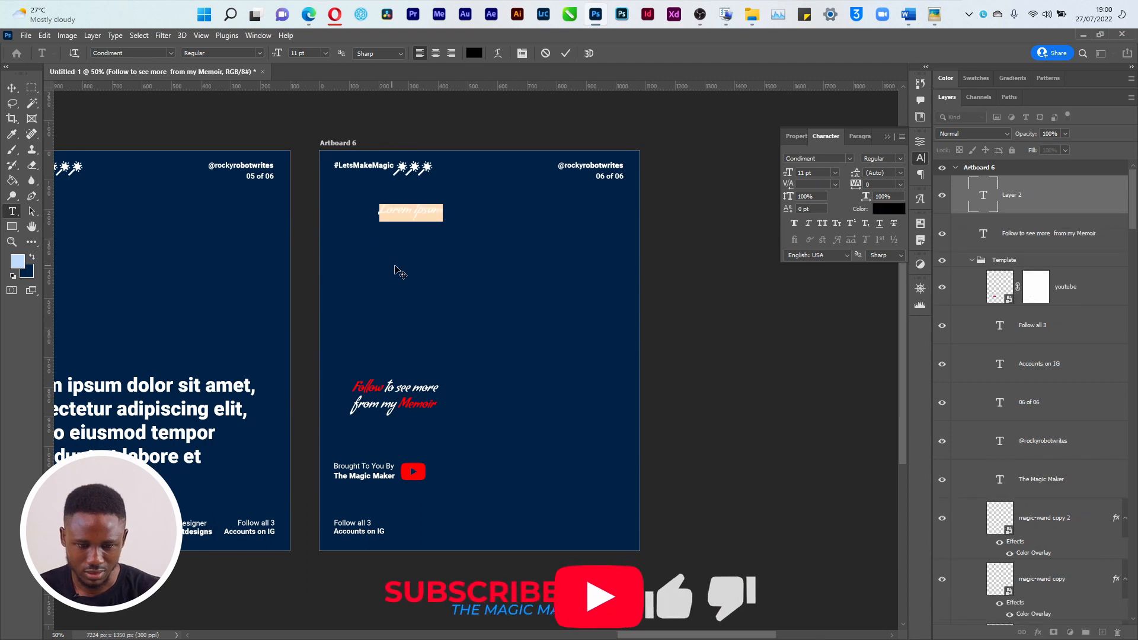
pyautogui.click(834, 173)
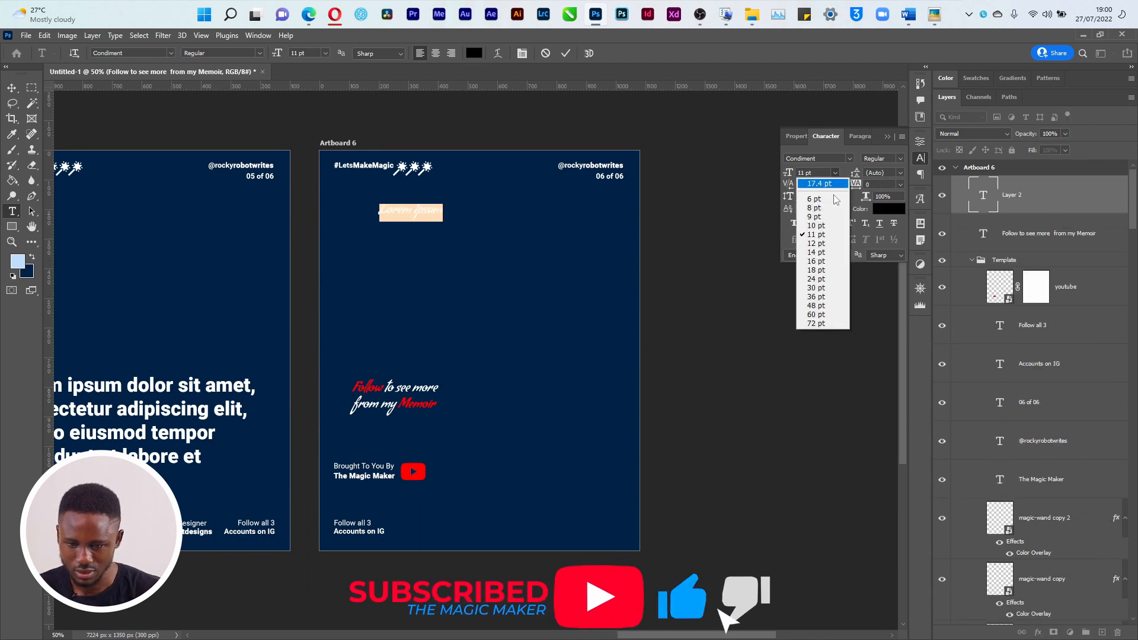
pyautogui.click(817, 279)
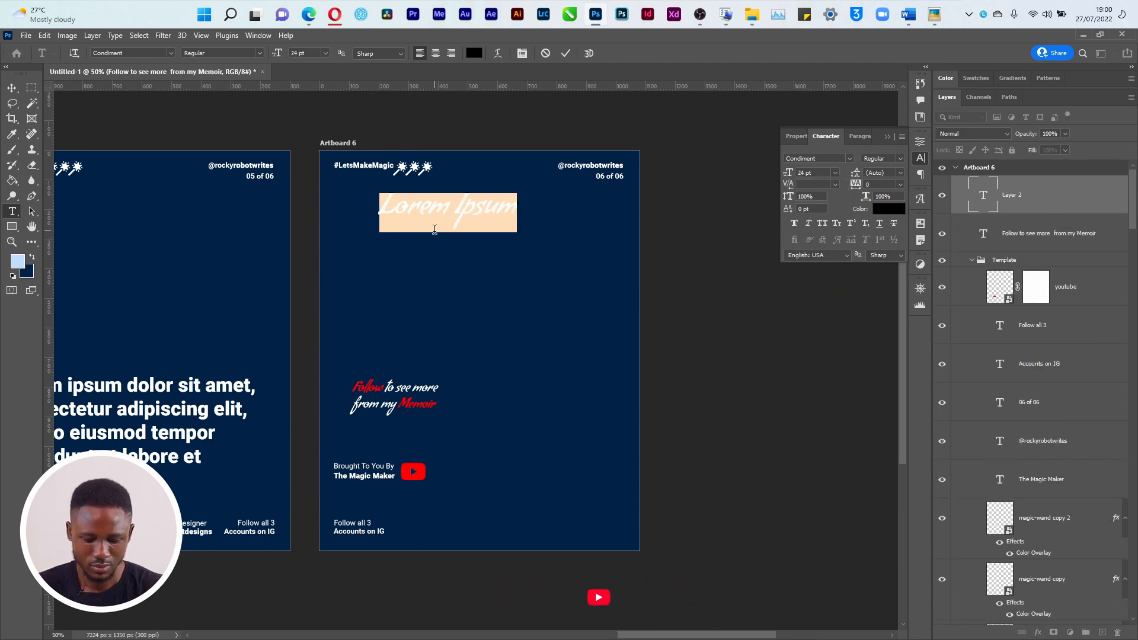
pyautogui.write('The Mem')
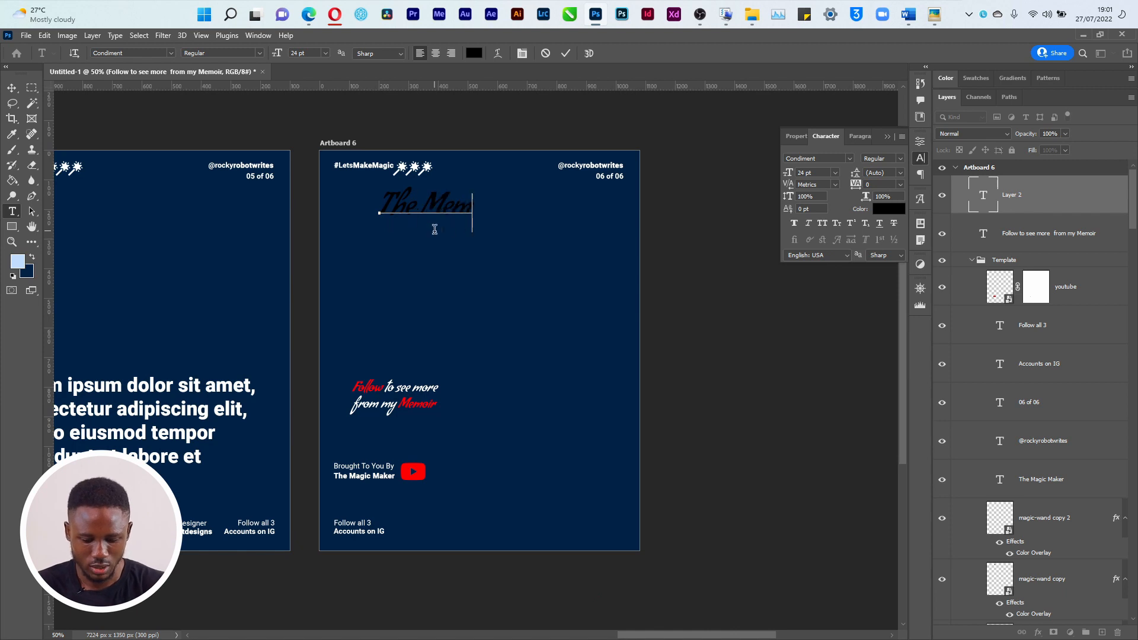
pyautogui.write('oir of')
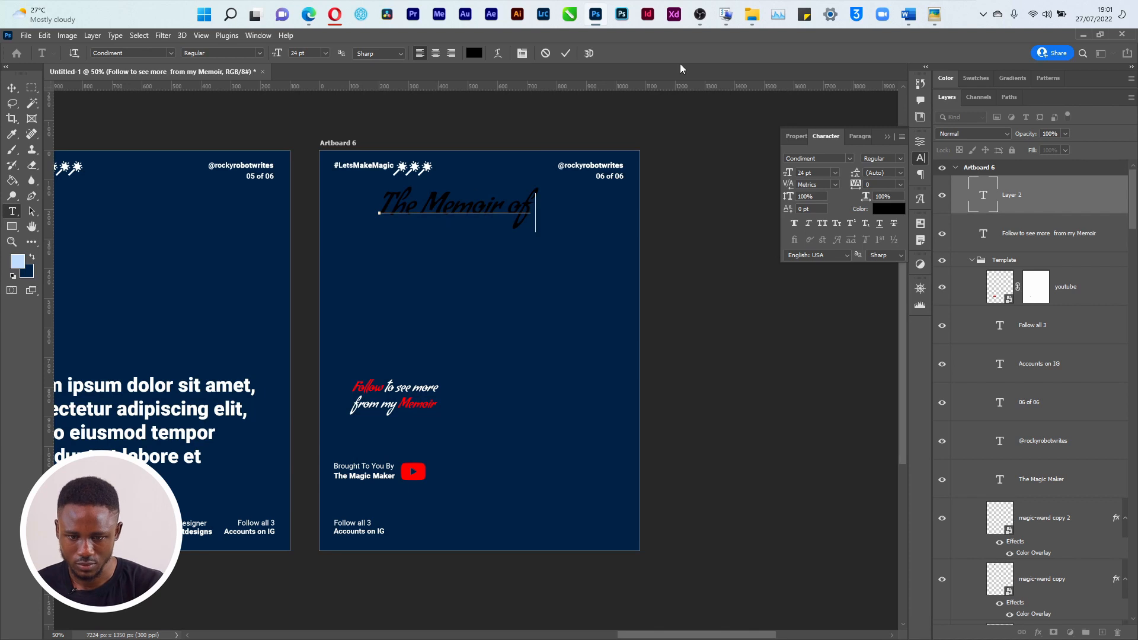
pyautogui.click(704, 23)
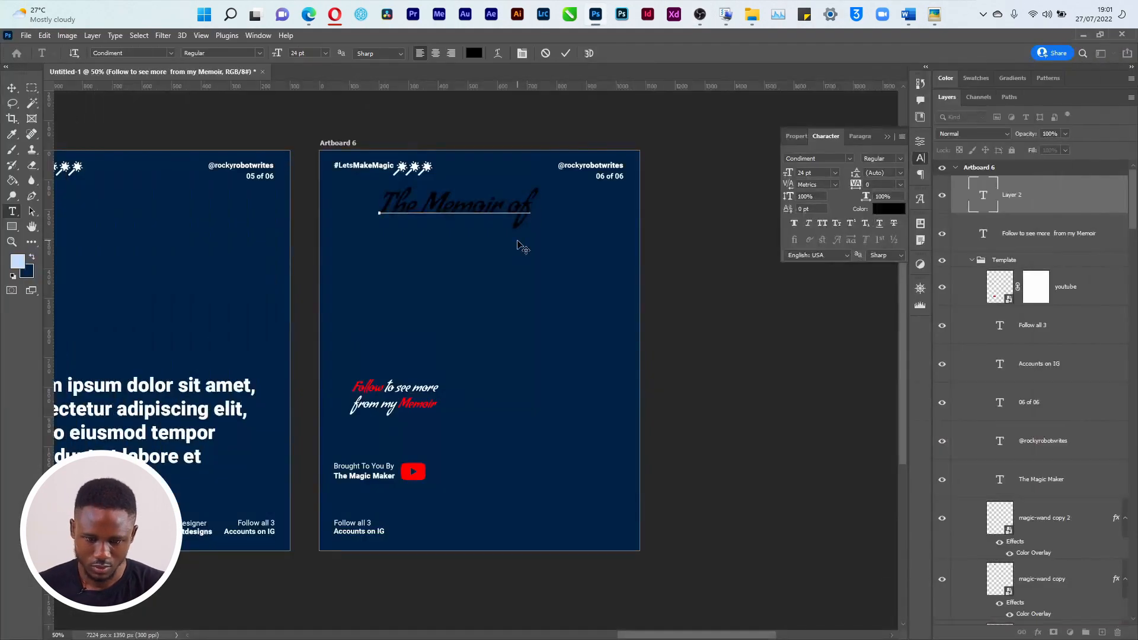
pyautogui.write('Roc')
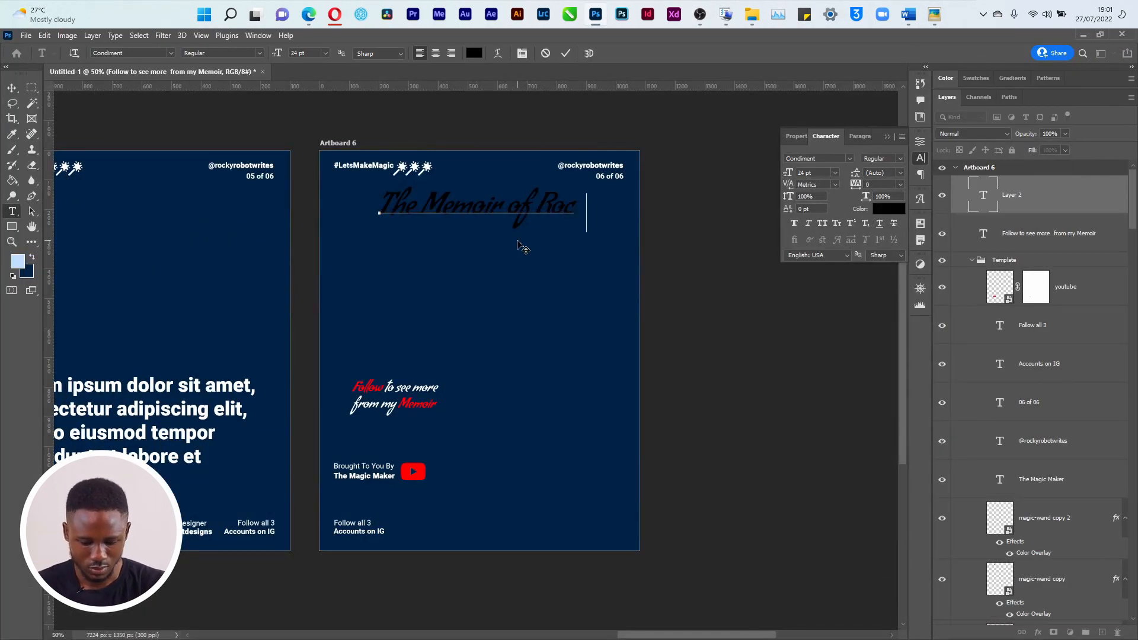
pyautogui.write('ky Ro')
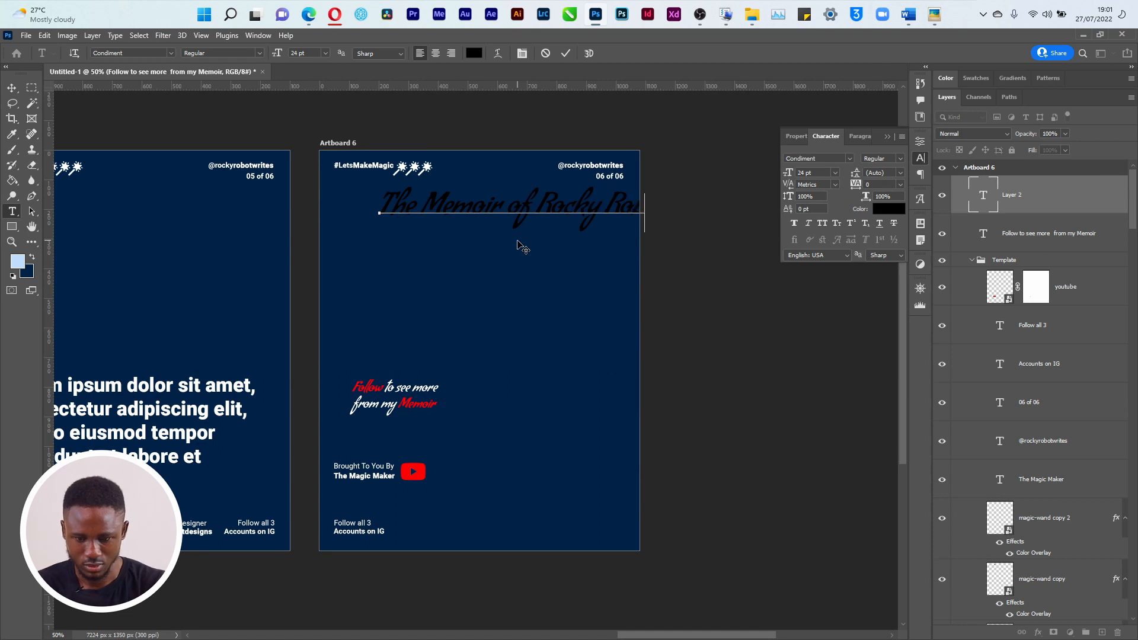
pyautogui.press('Return')
pyautogui.write('The')
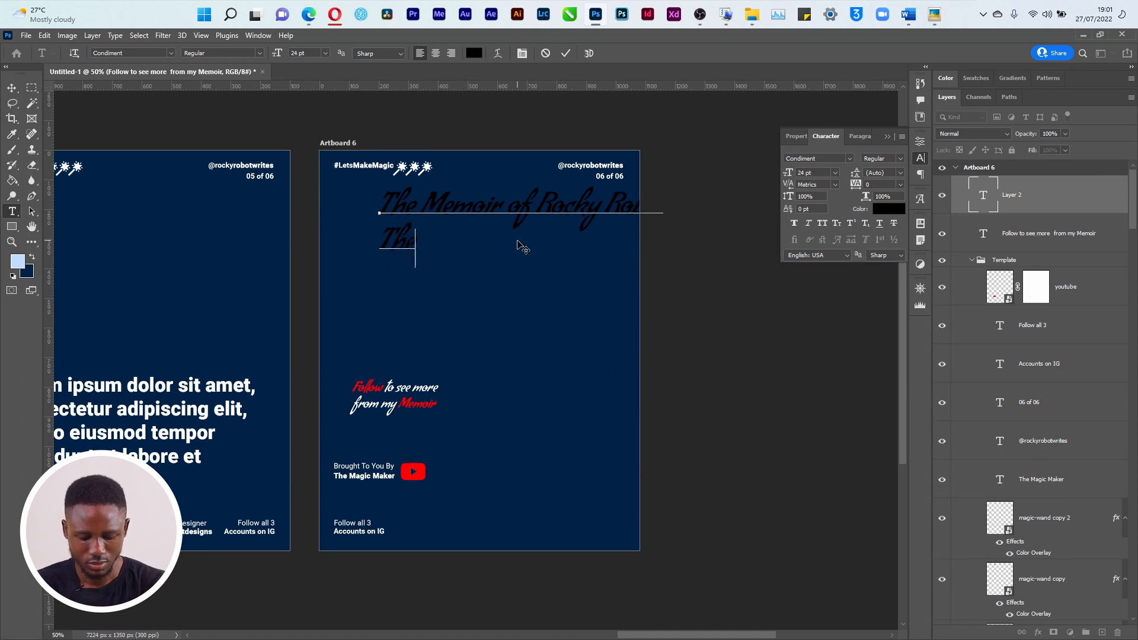
pyautogui.write(' English')
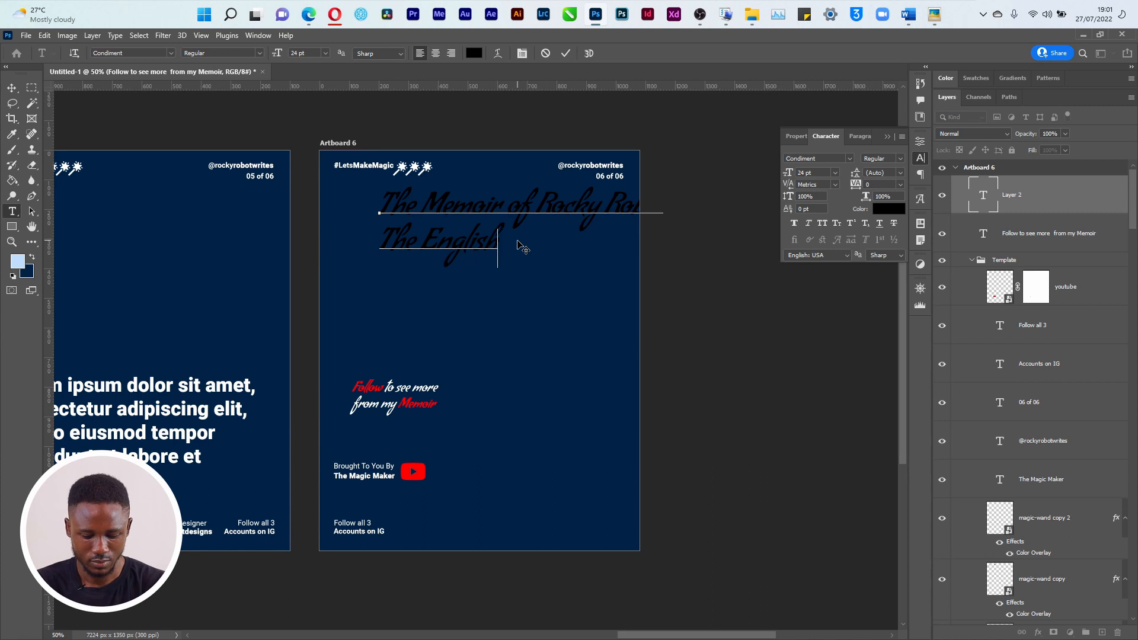
pyautogui.write(' Mathemati')
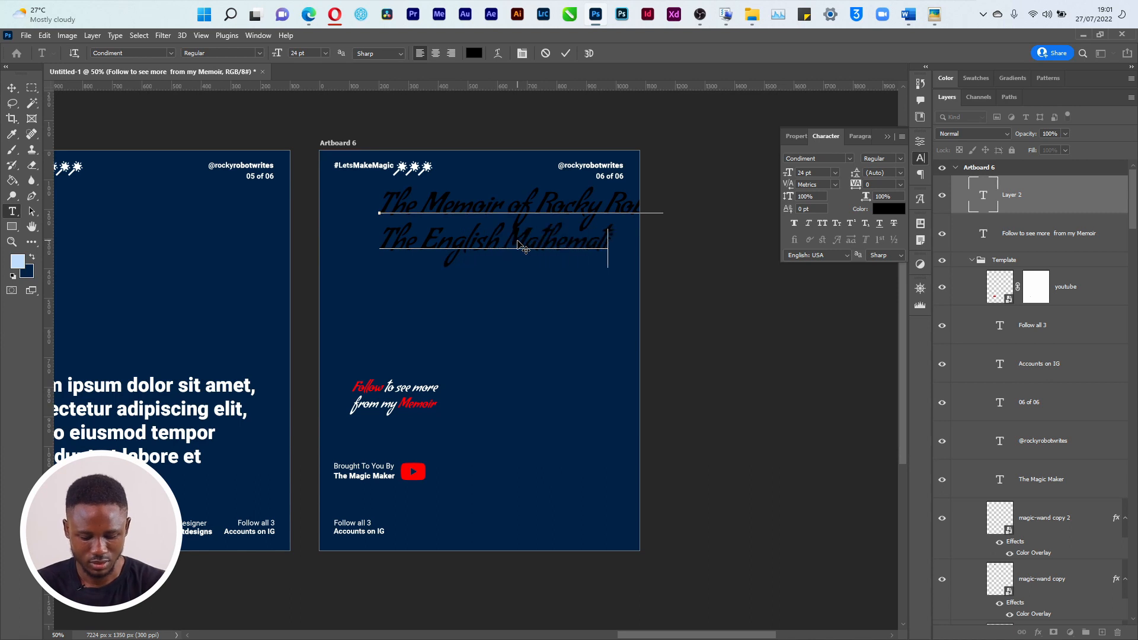
pyautogui.write('cian')
pyautogui.hotkey('ctrl', 'Return')
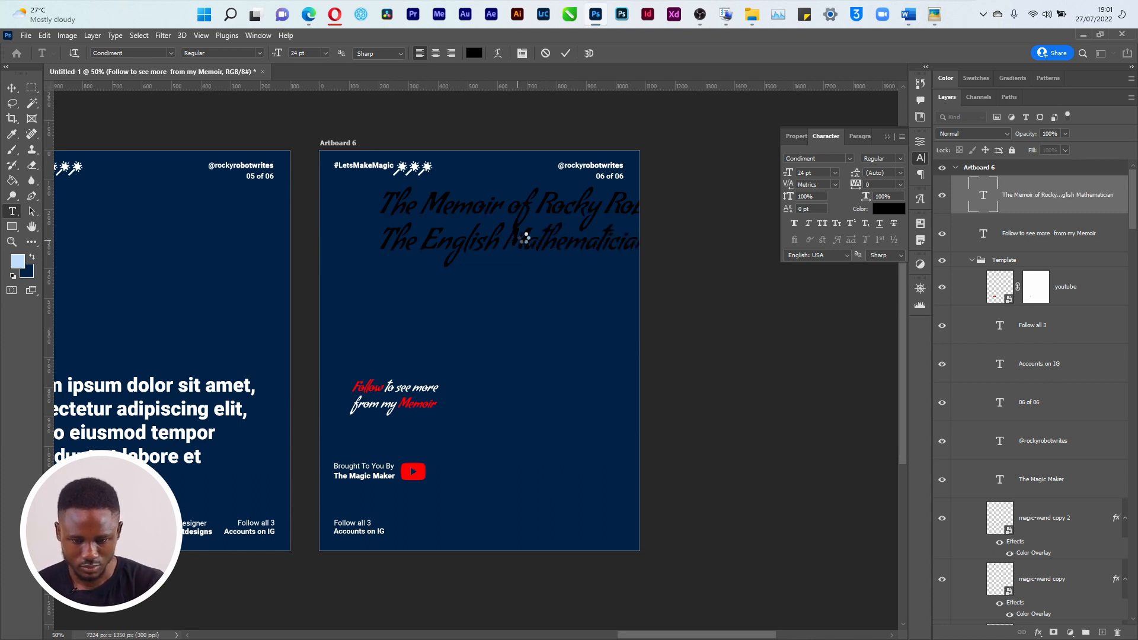
# Make the heading white and 18 pt, reposition it, and place a copy of the follow text beneath
pyautogui.press('v')
pyautogui.moveTo(552, 216); pyautogui.dragTo(505, 225)
pyautogui.click(889, 210)
pyautogui.moveTo(836, 324); pyautogui.dragTo(816, 308)
pyautogui.click(1073, 304)
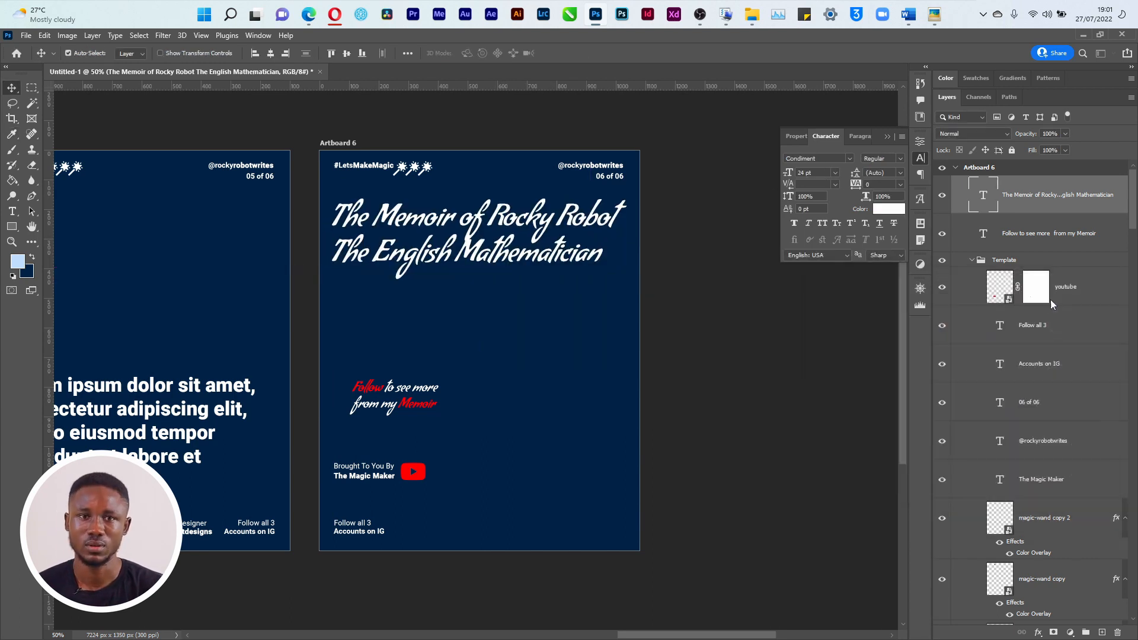
pyautogui.click(833, 174)
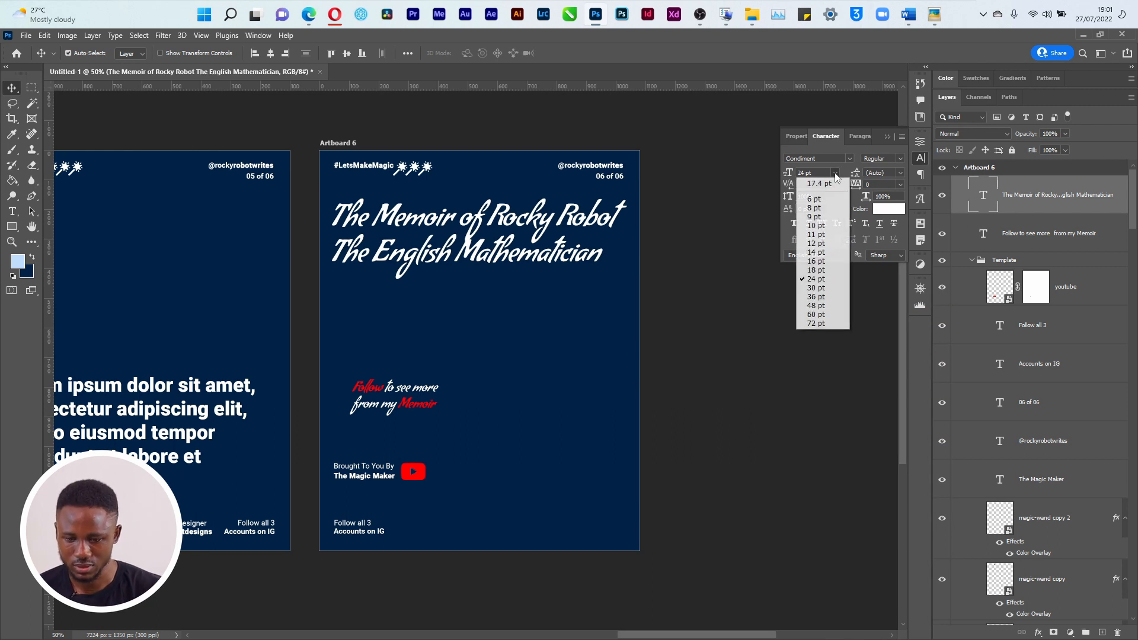
pyautogui.click(830, 270)
pyautogui.moveTo(470, 232); pyautogui.dragTo(486, 215)
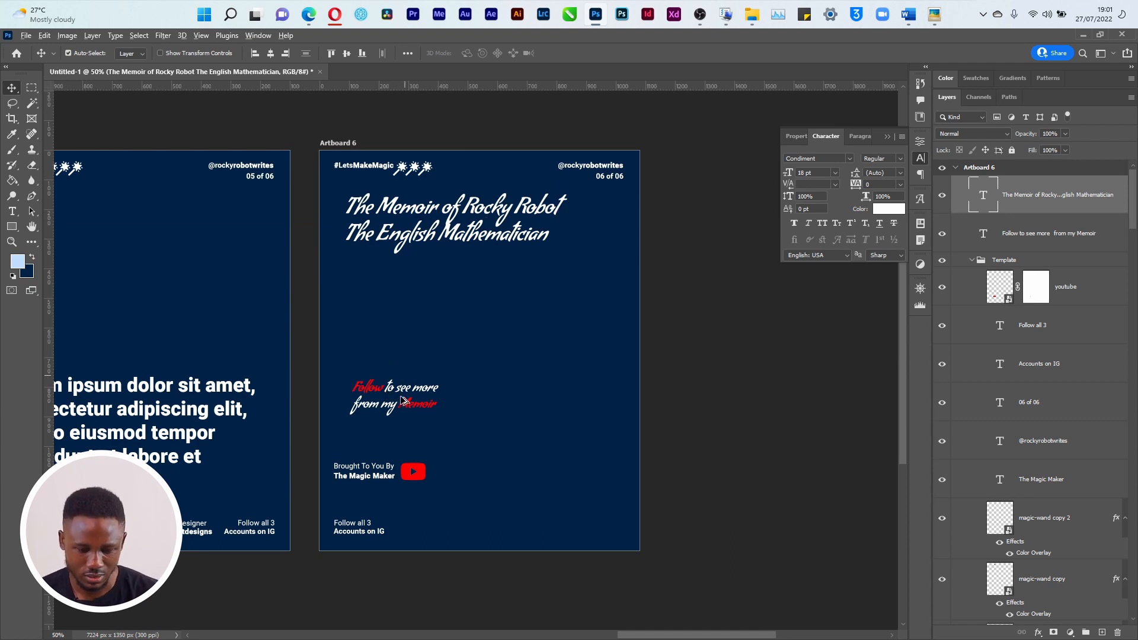
pyautogui.moveTo(401, 393); pyautogui.dragTo(517, 265)
# Make the copied text white (#ffffff) and retype it as the date 00-00-0000
pyautogui.click(888, 208)
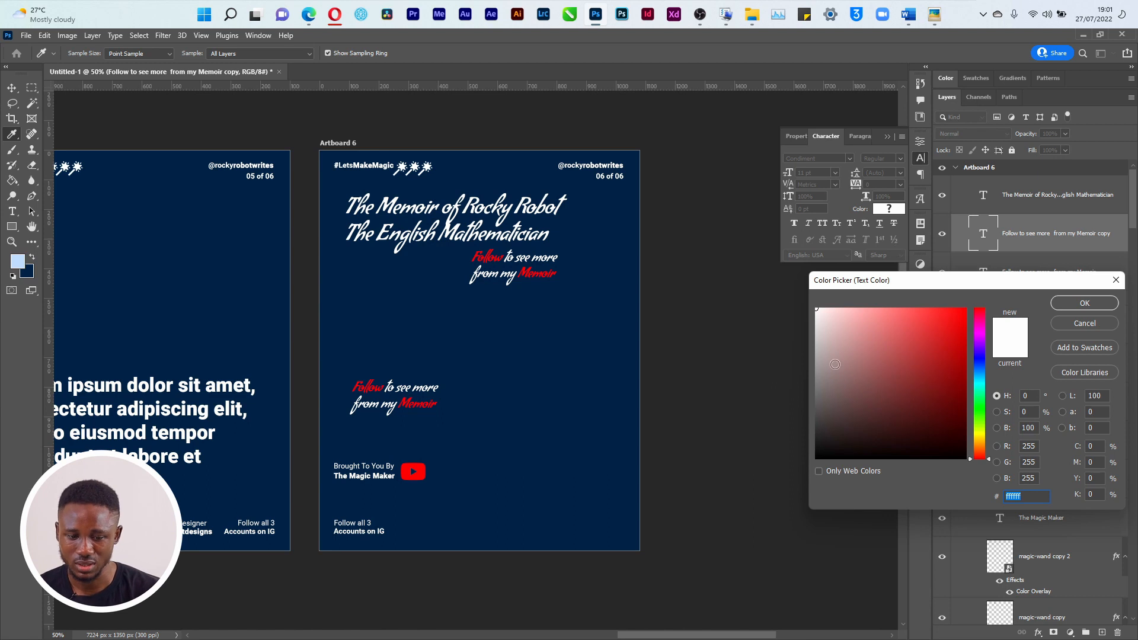
pyautogui.press('Tab')
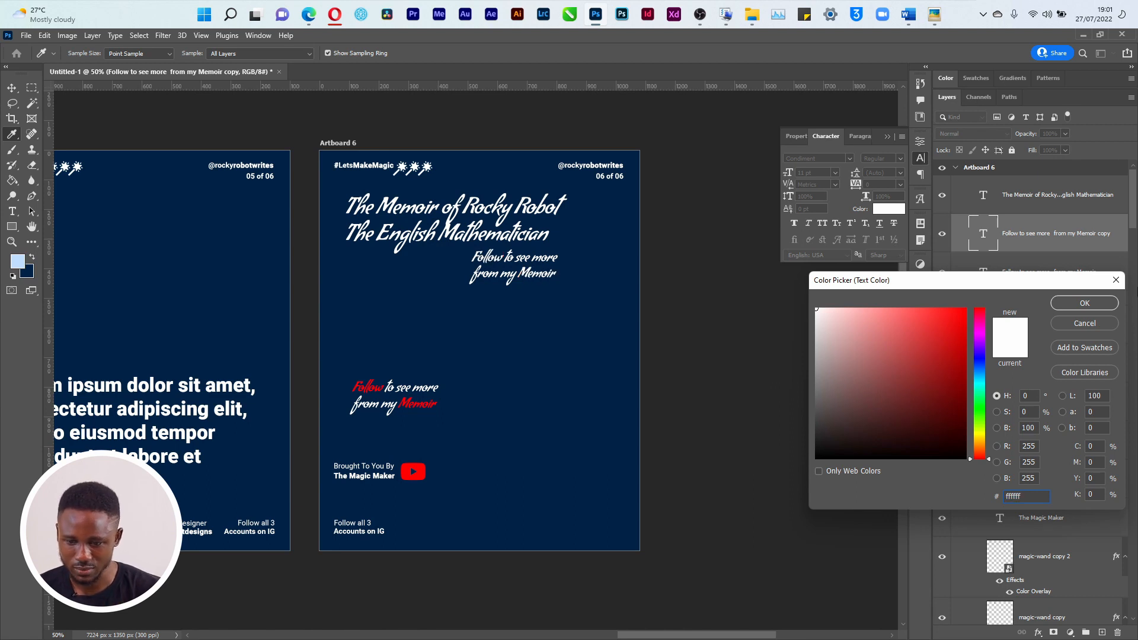
pyautogui.click(1112, 304)
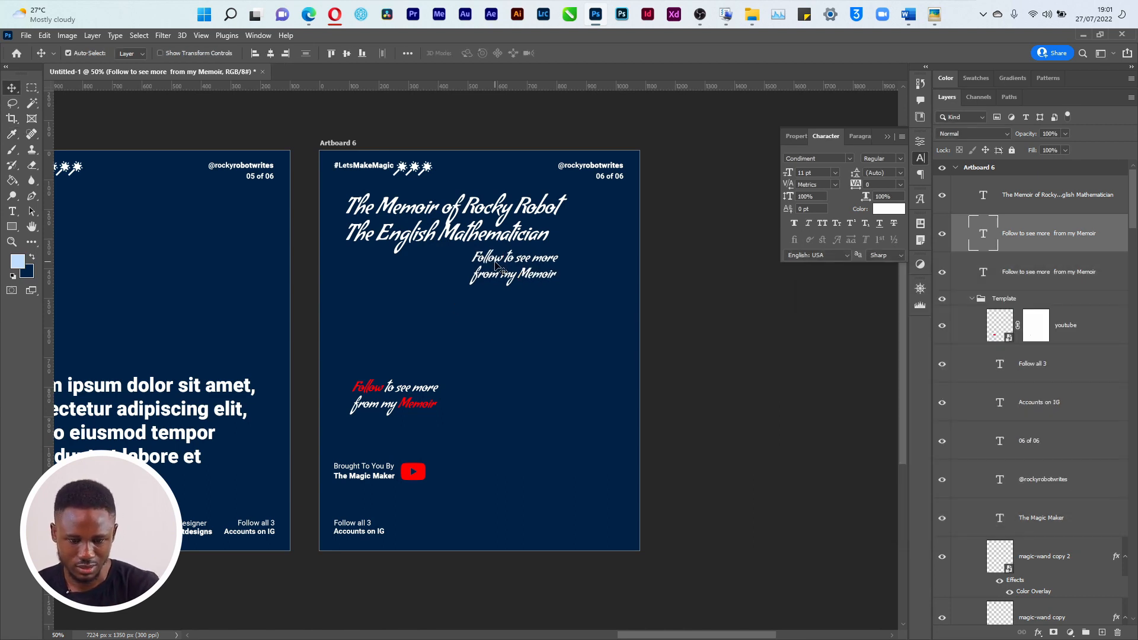
pyautogui.doubleClick(497, 265)
pyautogui.write('Fo')
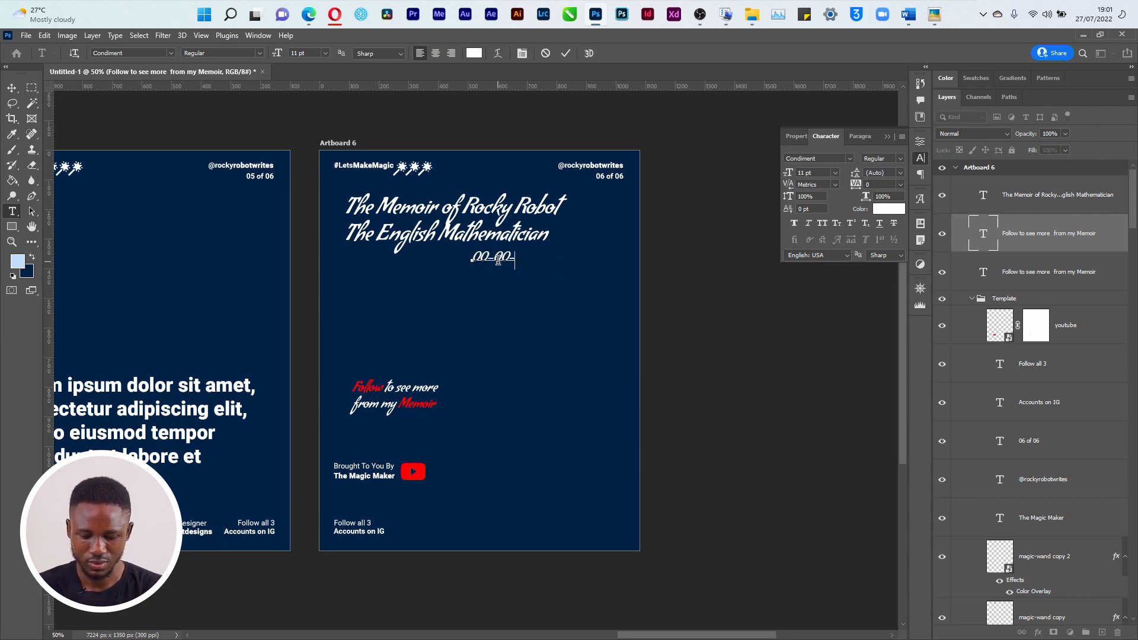
pyautogui.hotkey('ctrl', 'Return')
# Nudge the date line into place under the heading, then bring the Course folder window forward
pyautogui.press('v')
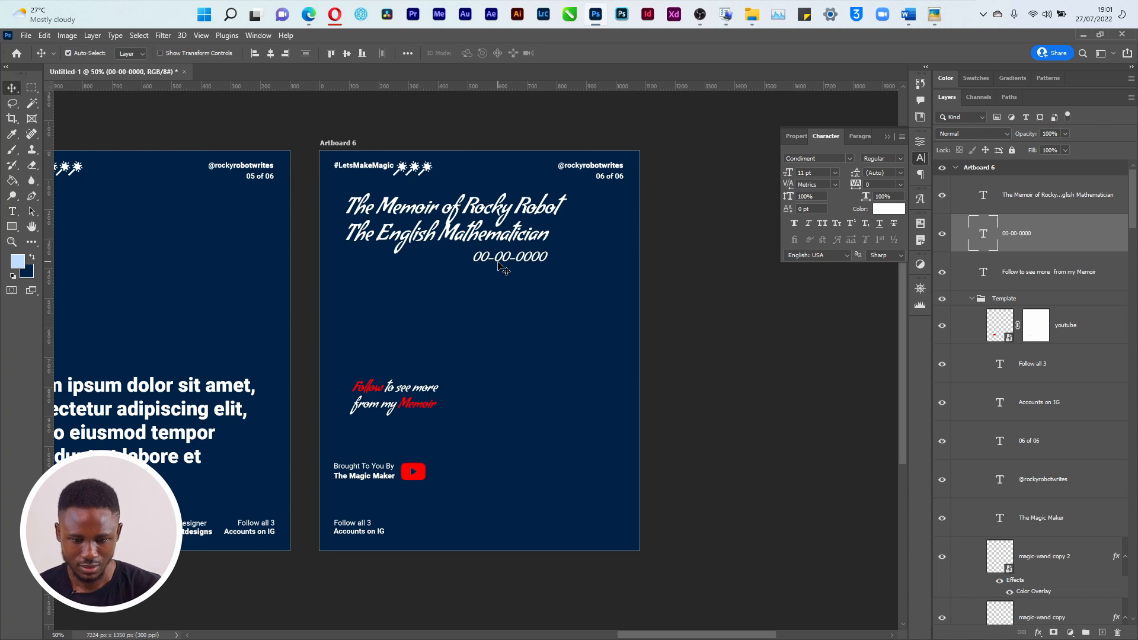
pyautogui.moveTo(498, 262); pyautogui.dragTo(488, 258)
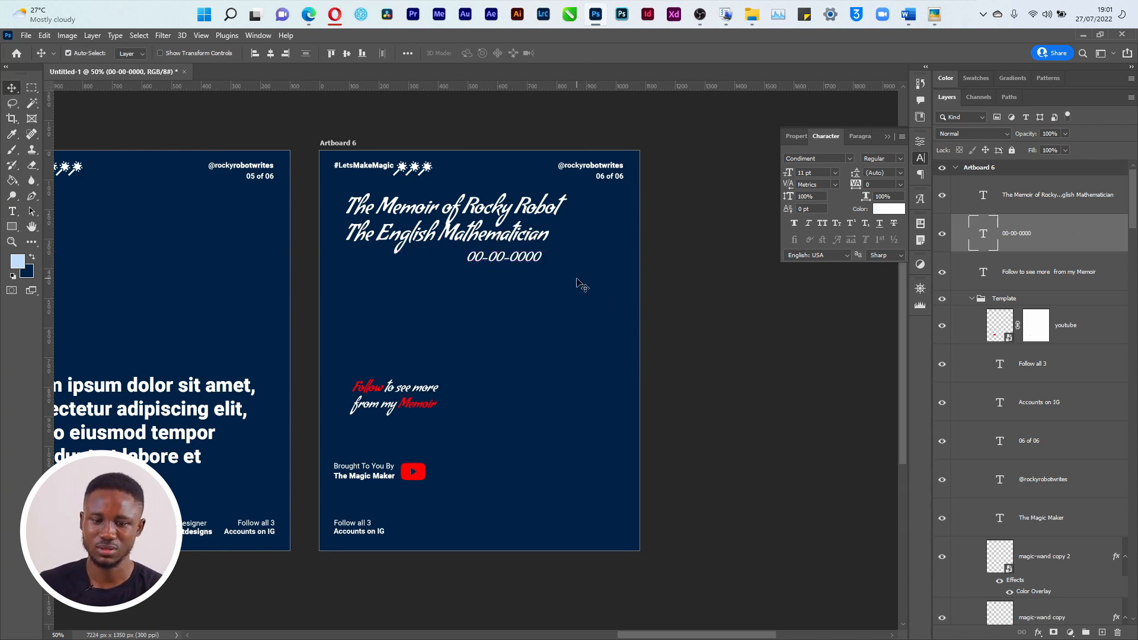
pyautogui.press('Left')
pyautogui.press('Left')
pyautogui.press('Left')
pyautogui.press('Left')
pyautogui.press('Left')
pyautogui.press('Left')
pyautogui.press('Left')
pyautogui.press('Left')
pyautogui.press('Left')
pyautogui.press('Left')
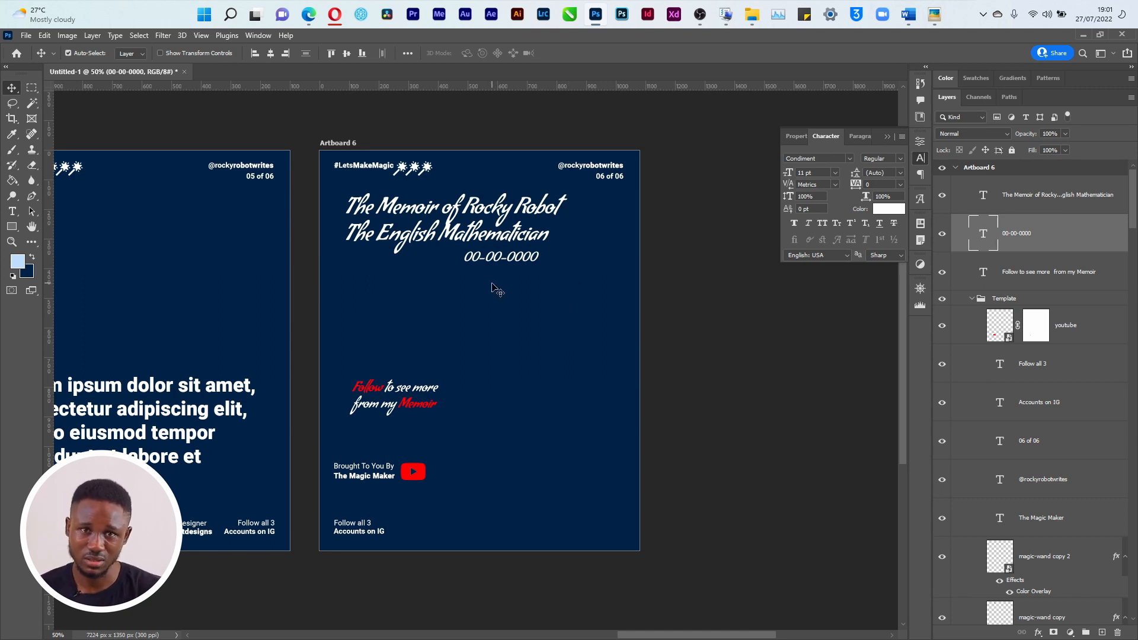
pyautogui.hotkey('alt', 'Tab')
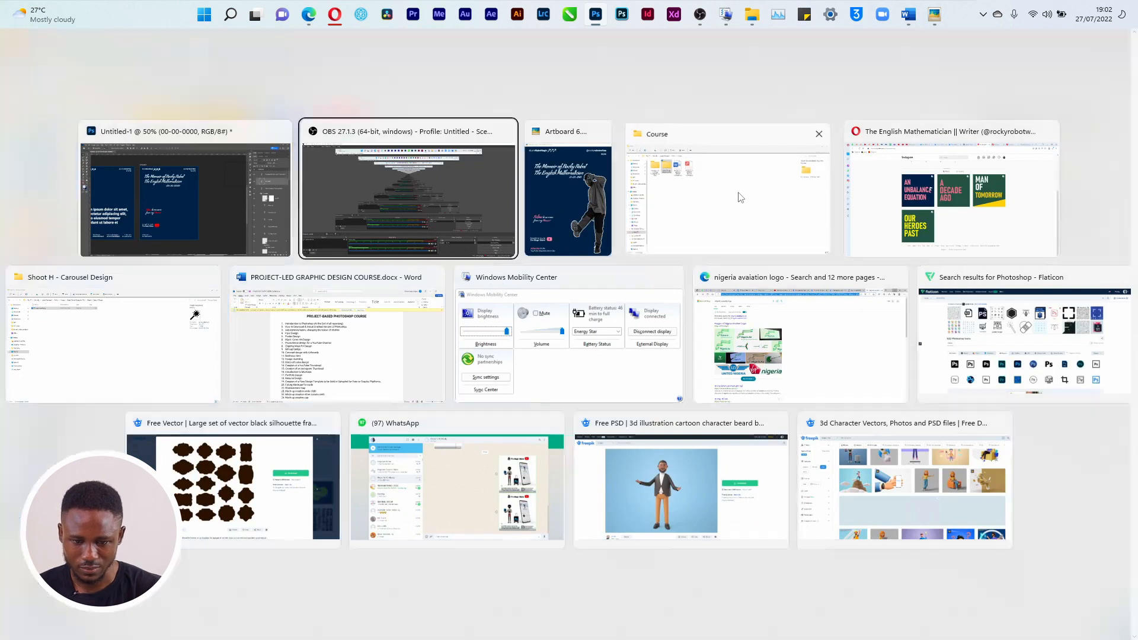
pyautogui.click(739, 197)
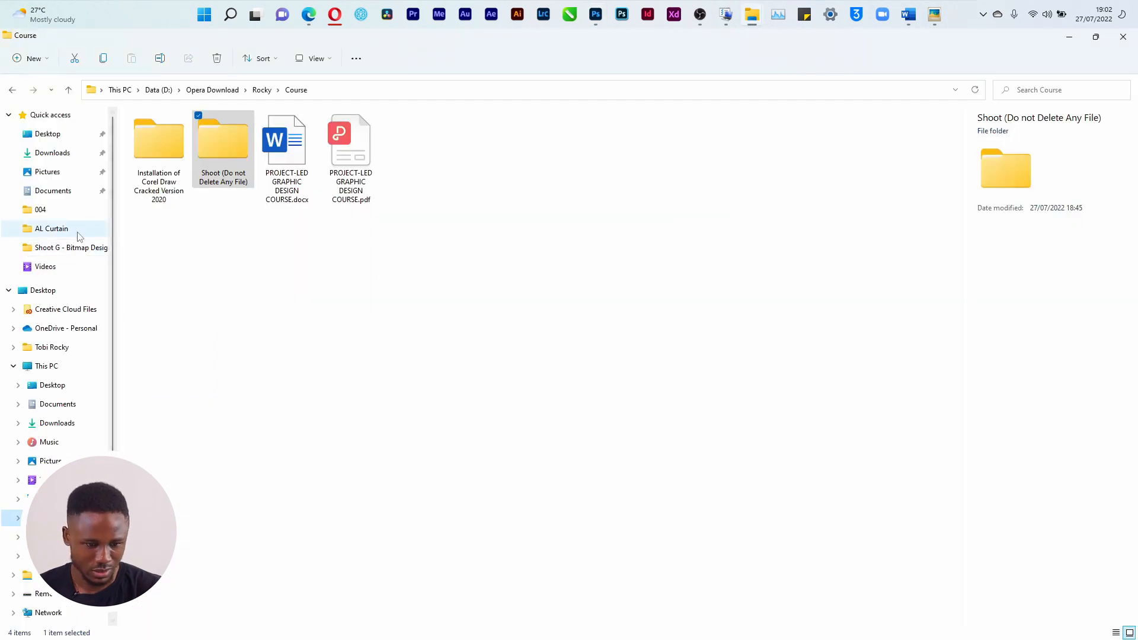
# Browse through Rocky > 25th Birthday to the Stripes Grade folder
pyautogui.click(230, 91)
pyautogui.click(407, 203)
pyautogui.doubleClick(414, 227)
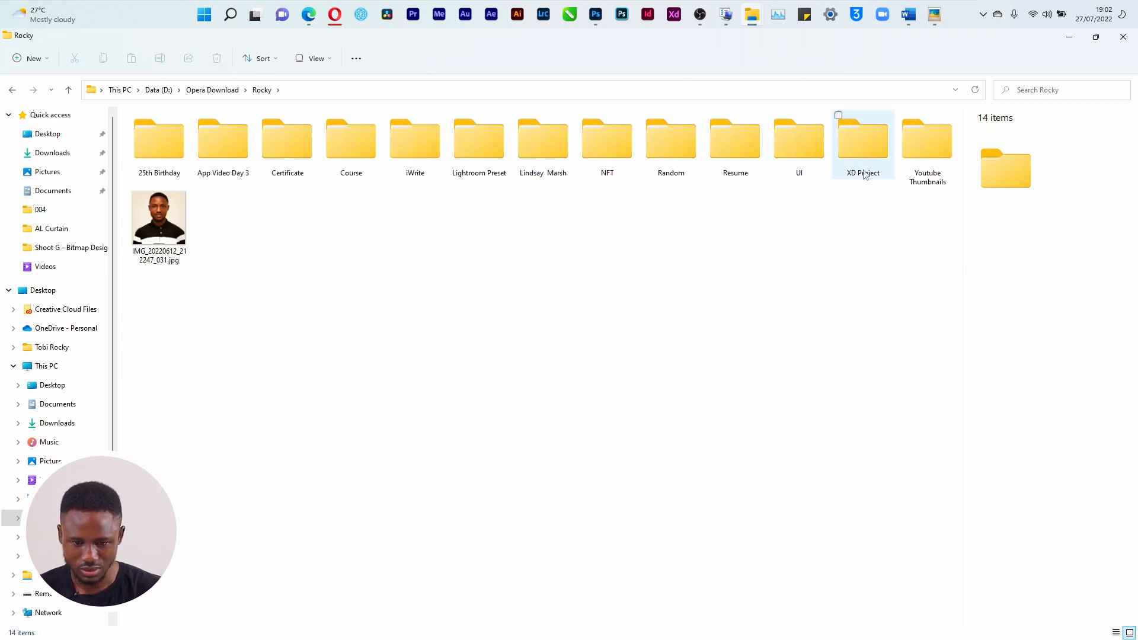
pyautogui.doubleClick(182, 165)
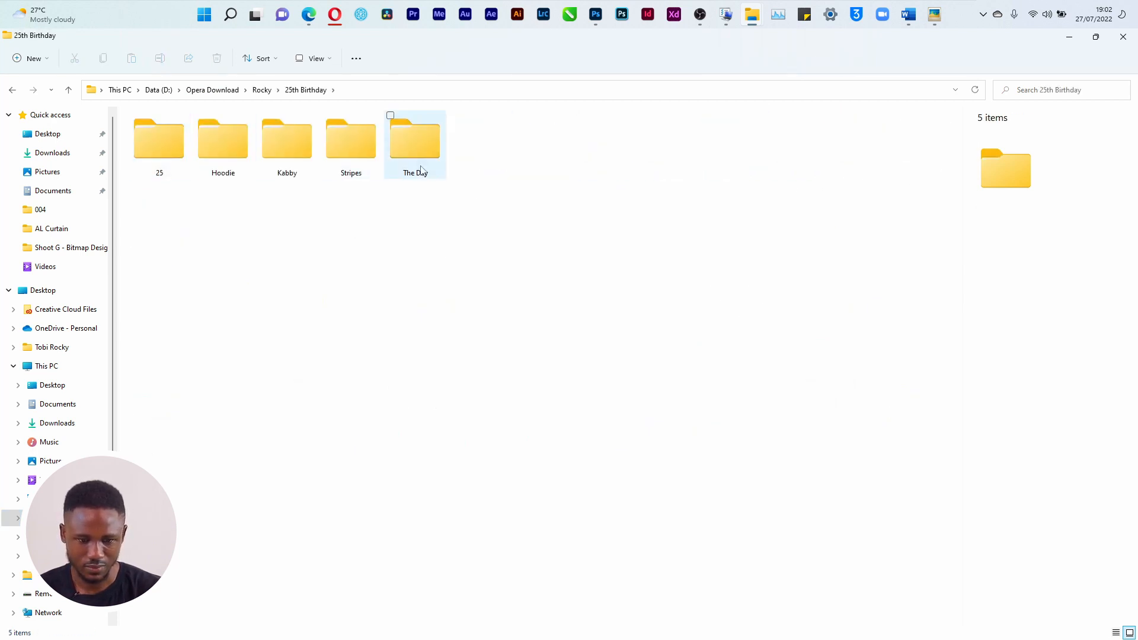
pyautogui.doubleClick(168, 147)
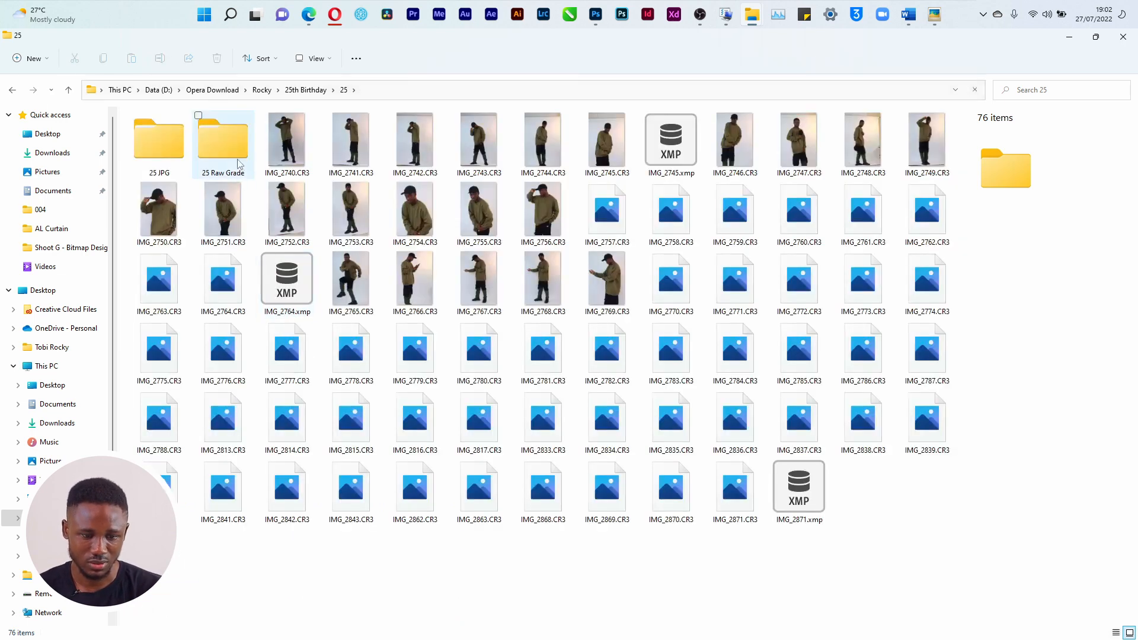
pyautogui.click(215, 149)
pyautogui.doubleClick(214, 149)
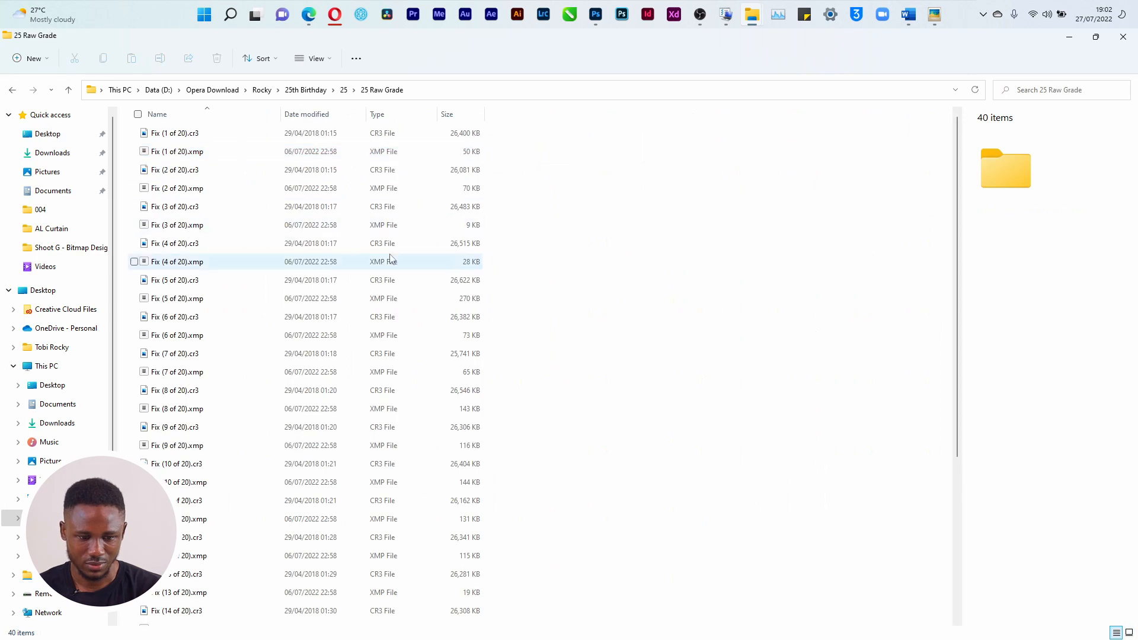
pyautogui.click(344, 89)
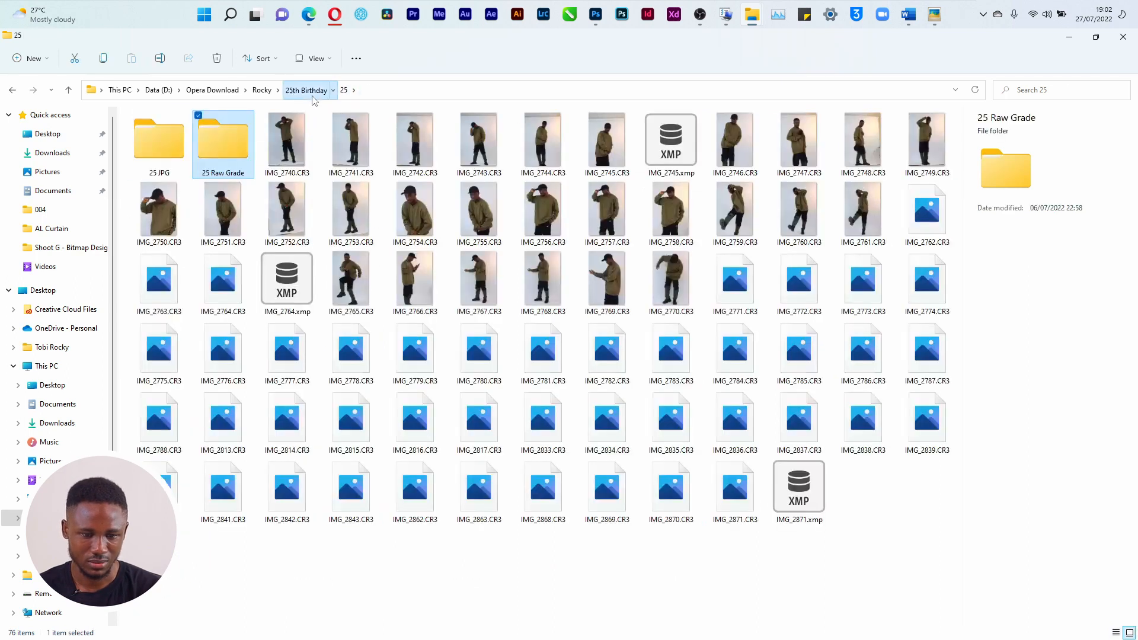
pyautogui.click(305, 90)
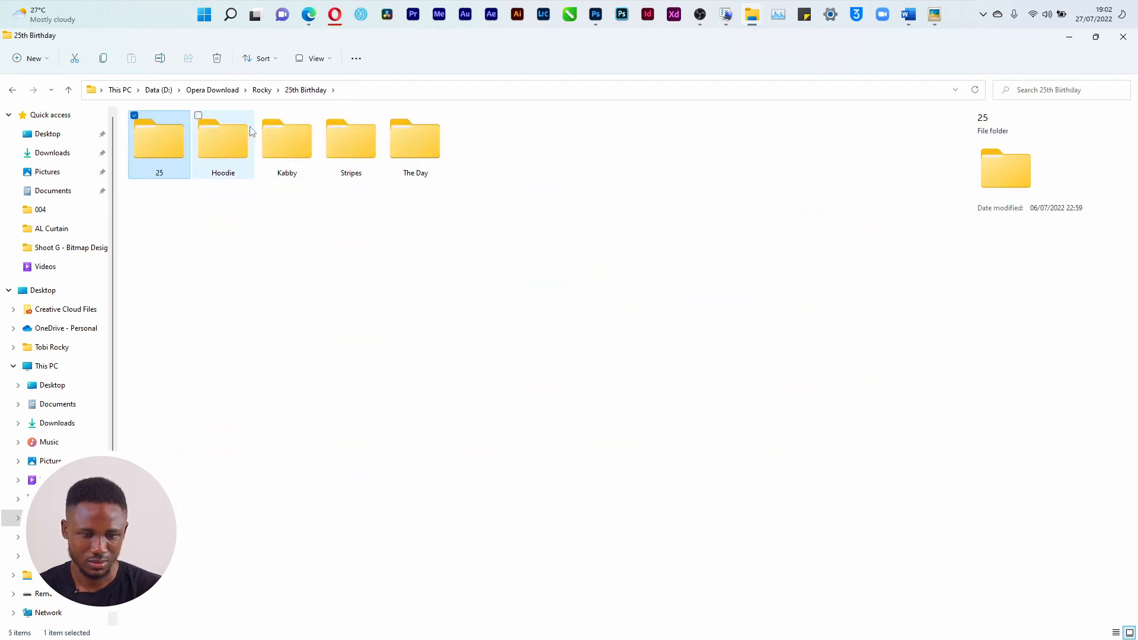
pyautogui.click(418, 154)
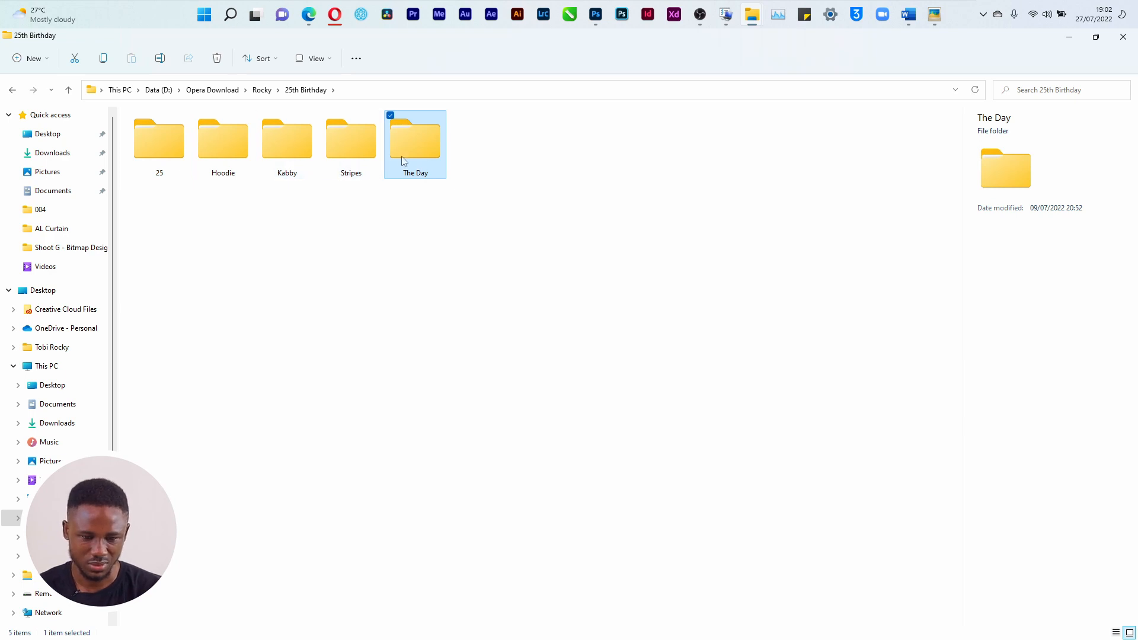
pyautogui.doubleClick(358, 148)
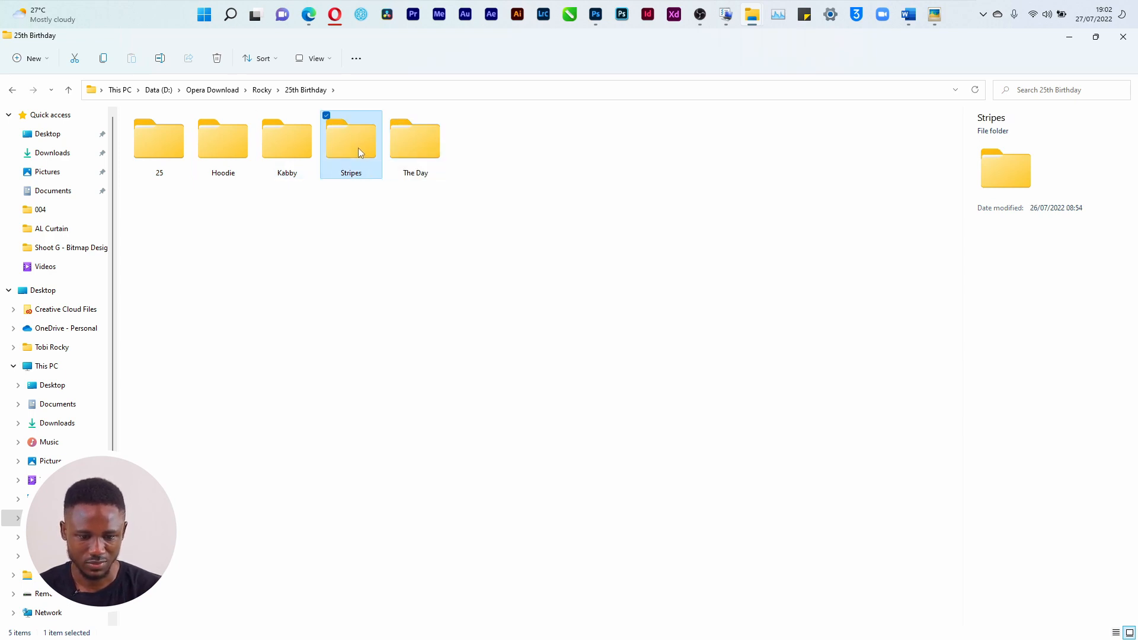
pyautogui.click(292, 147)
pyautogui.doubleClick(344, 148)
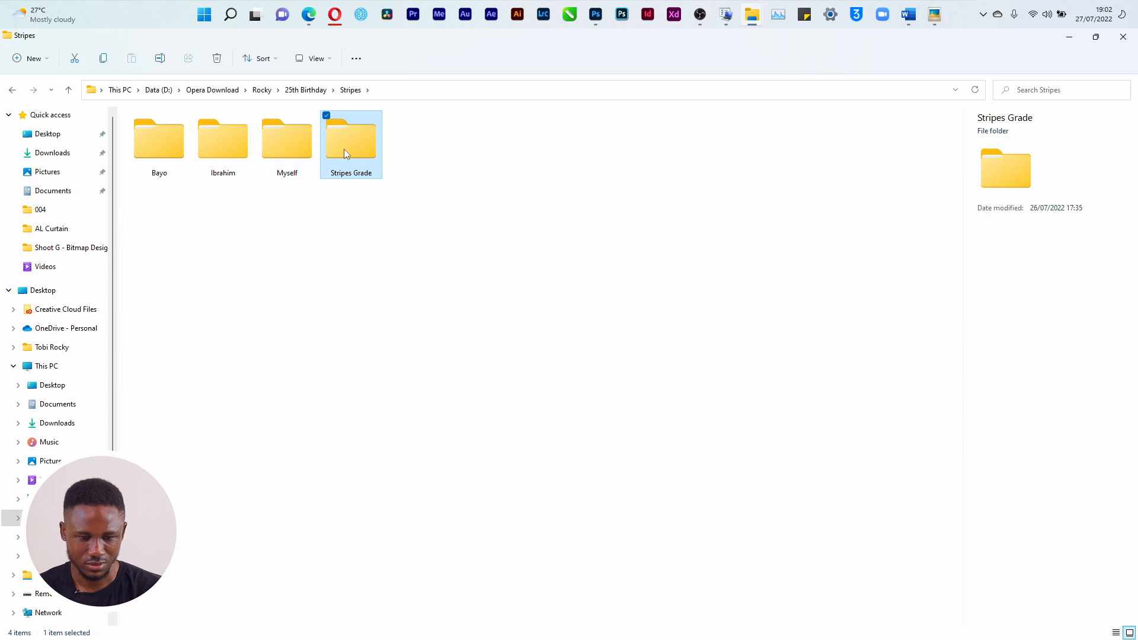
# Drag Stripes (11 of 43).jpg over to Photoshop to open it
pyautogui.click(350, 224)
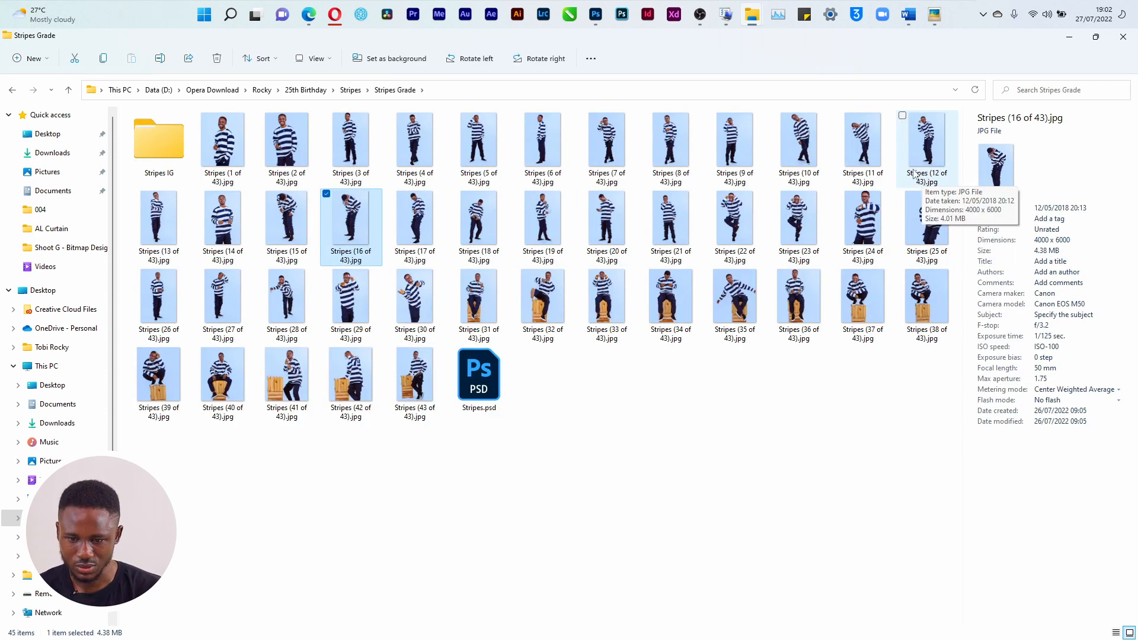
pyautogui.click(871, 158)
pyautogui.moveTo(871, 158); pyautogui.dragTo(644, 79)
pyautogui.hotkey('alt', 'Tab')
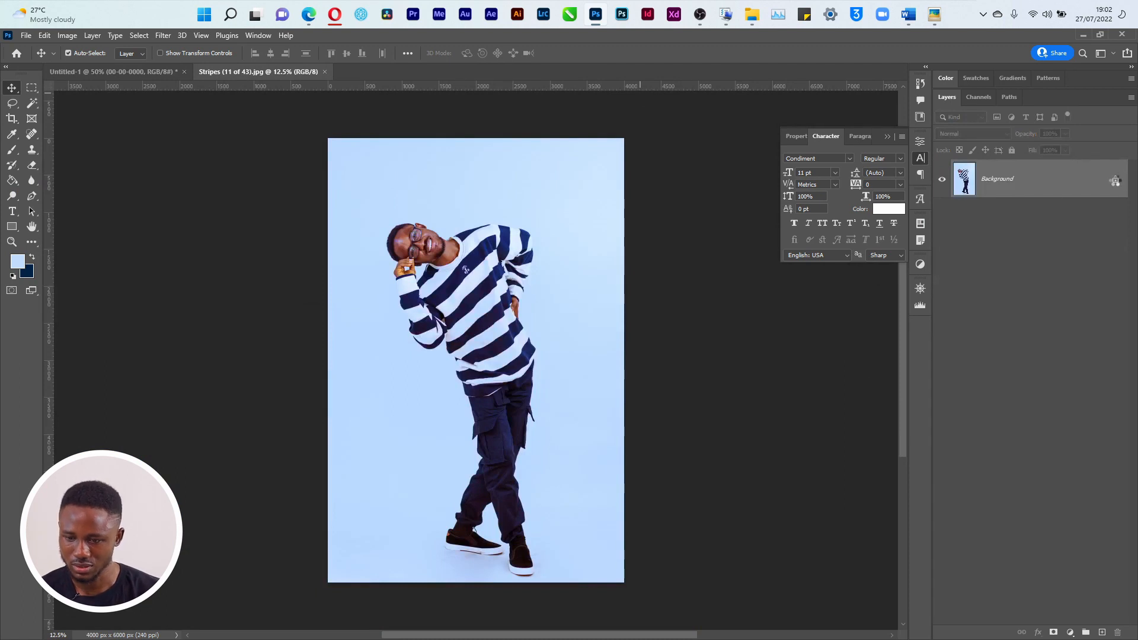
# Unlock the photo's Background layer and choose the Object Selection Tool
pyautogui.click(1114, 183)
pyautogui.click(32, 103)
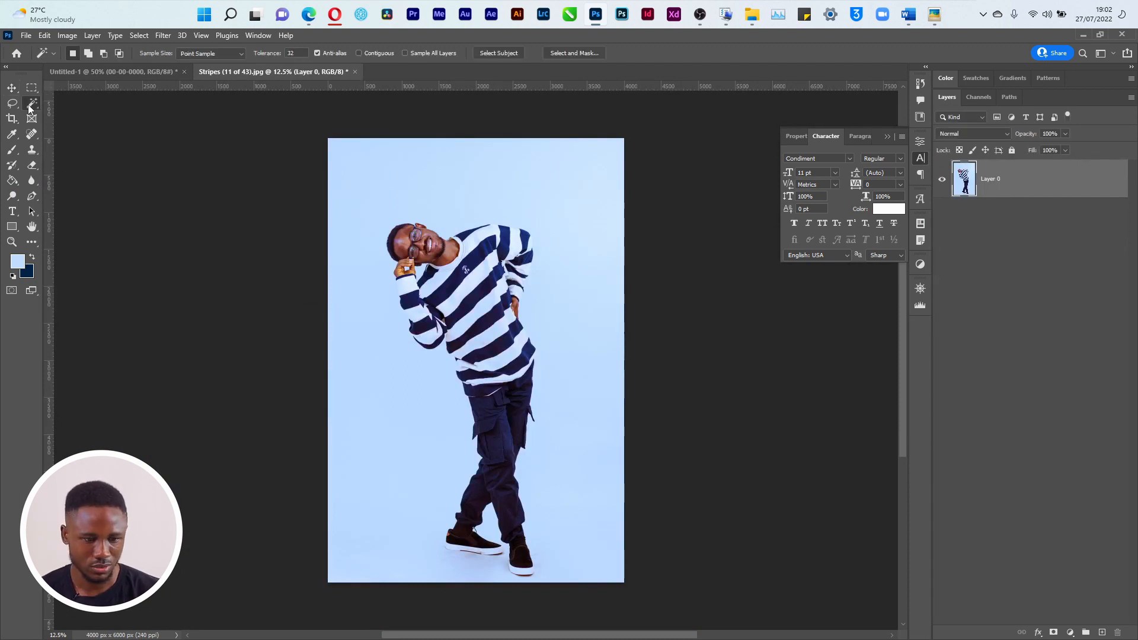
pyautogui.click(69, 105)
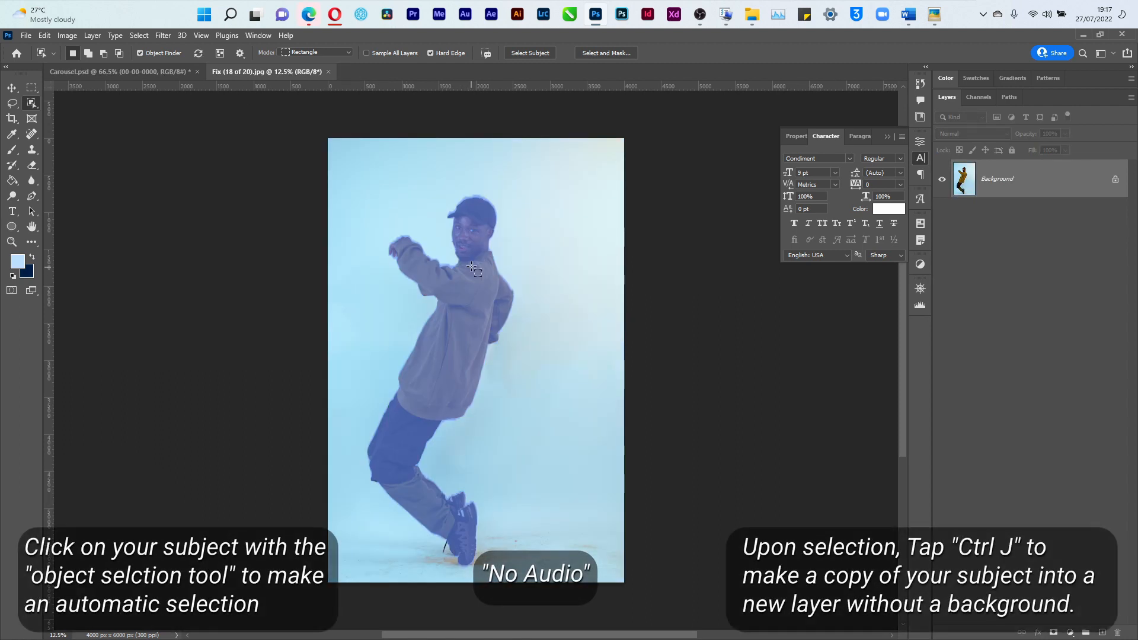
# Select the person, copy them to a new layer, and drag it into Carousel.psd's Artboard 6
pyautogui.click(503, 357)
pyautogui.hotkey('ctrl', 'j')
pyautogui.moveTo(975, 191); pyautogui.dragTo(774, 432)
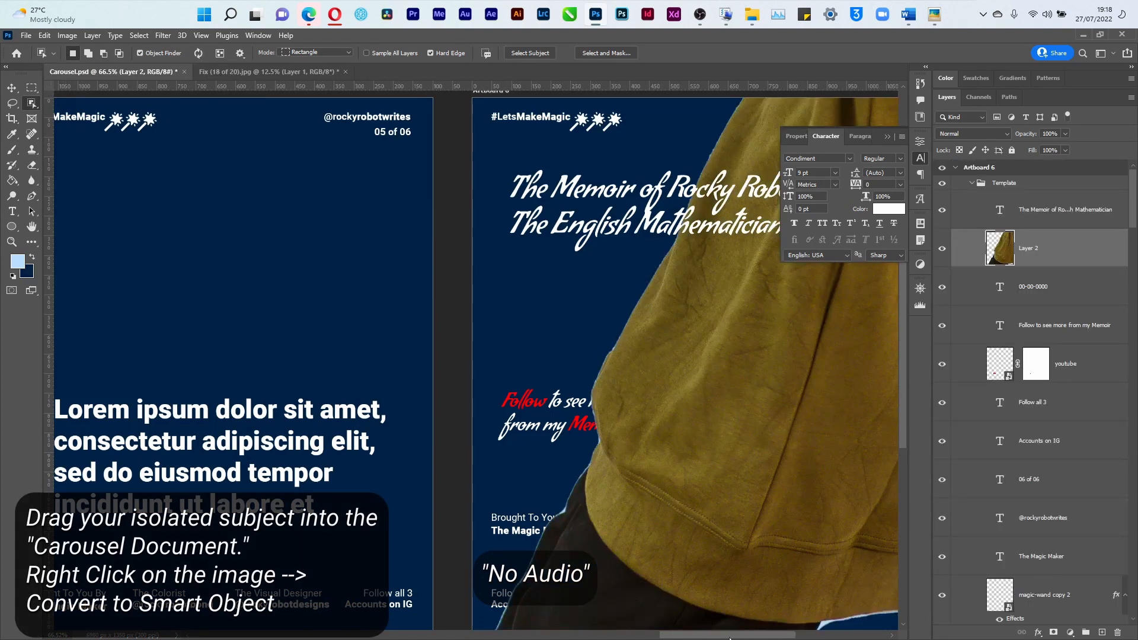
# Convert Layer 2 to a smart object
pyautogui.rightClick(1011, 250)
pyautogui.click(1058, 232)
pyautogui.rightClick(1061, 245)
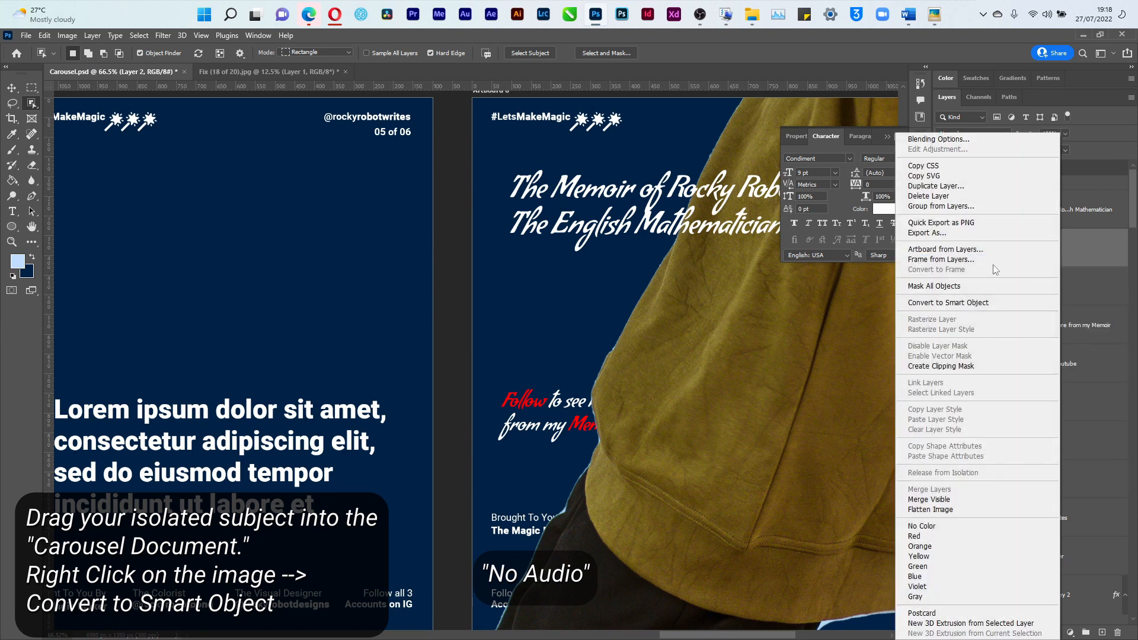
pyautogui.click(974, 303)
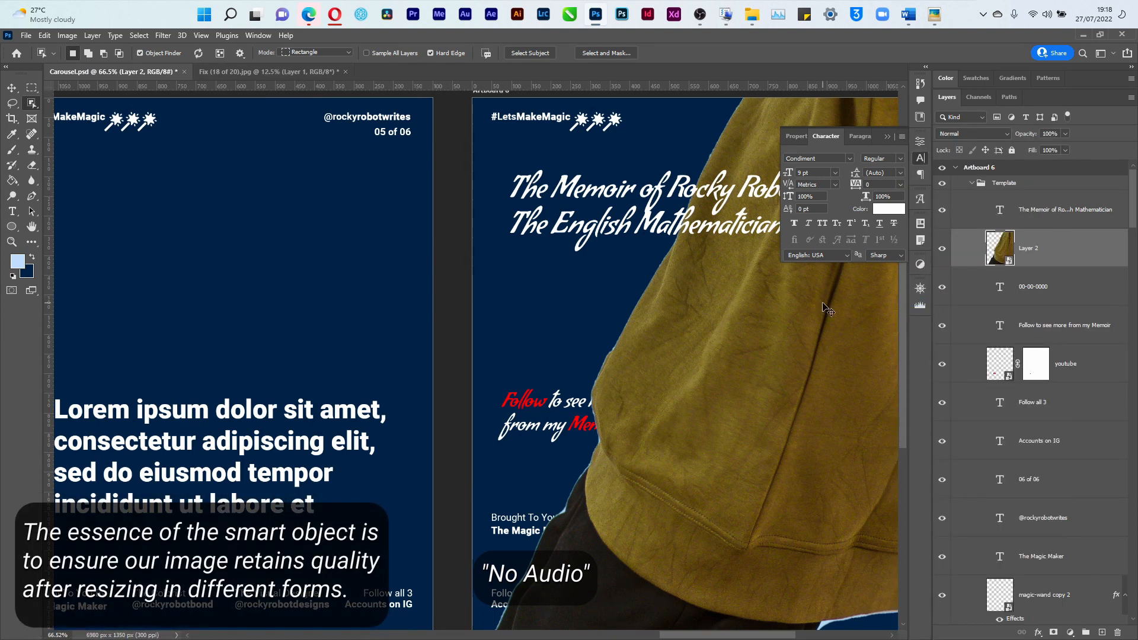
pyautogui.hotkey('ctrl', 't')
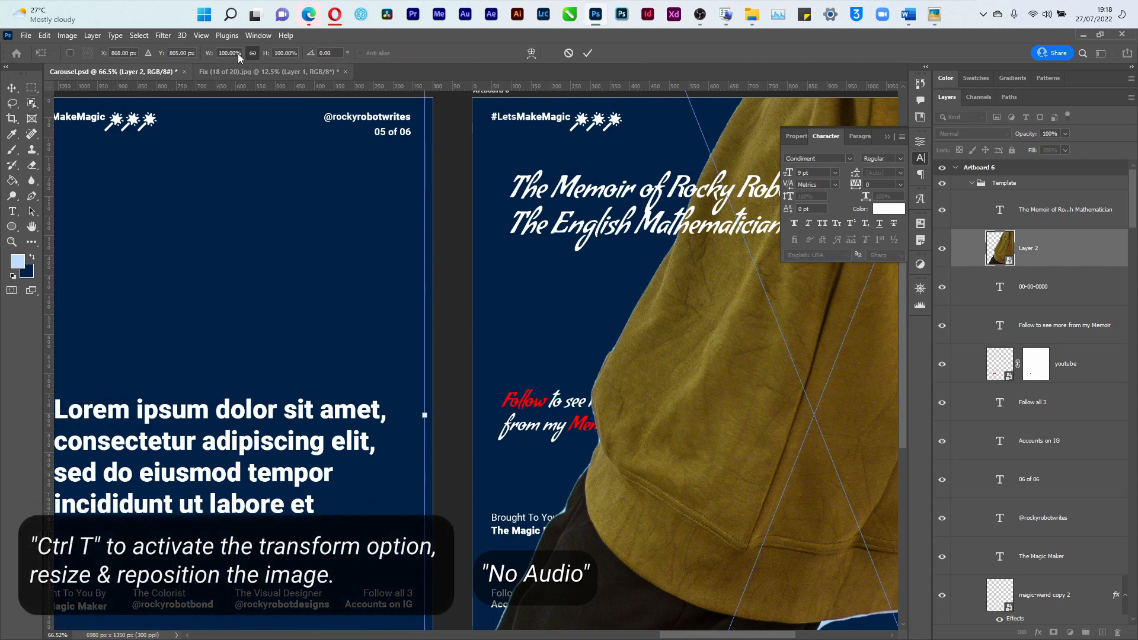
# Shrink the cut-out figure and move it down on Artboard 6
pyautogui.moveTo(268, 55); pyautogui.dragTo(378, 338)
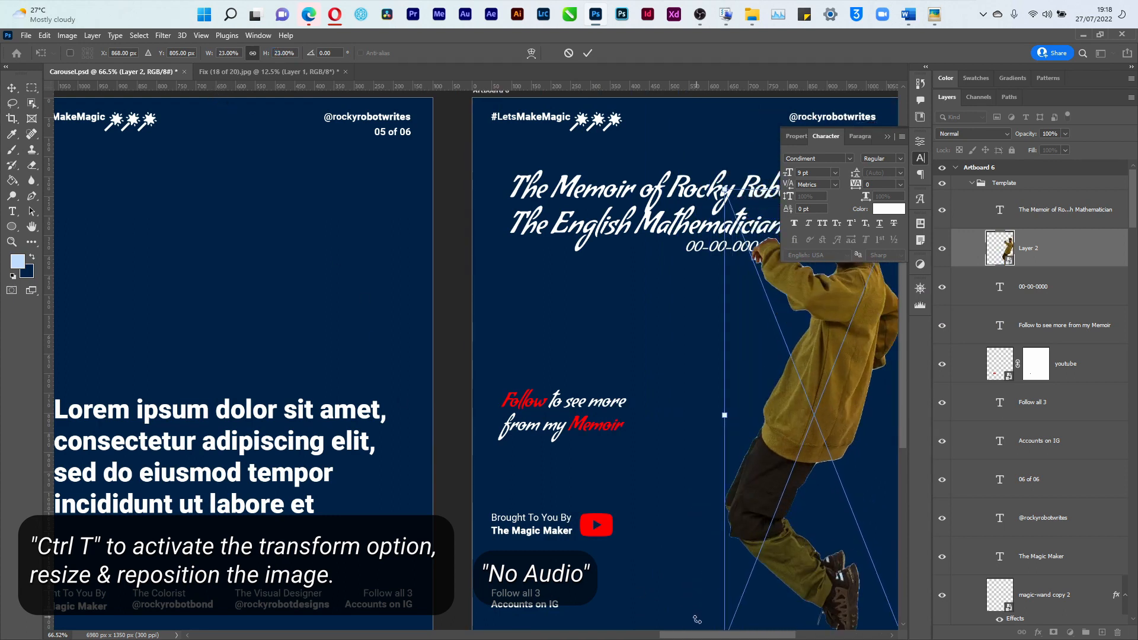
pyautogui.hscroll(5, 700, 635)
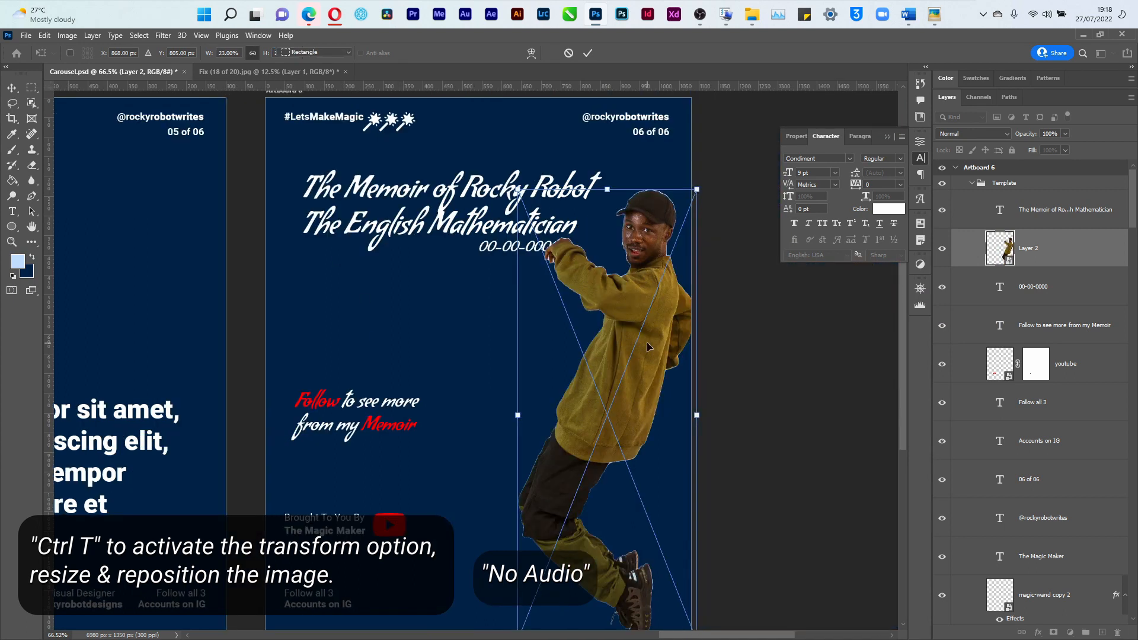
pyautogui.press('Return')
pyautogui.press('v')
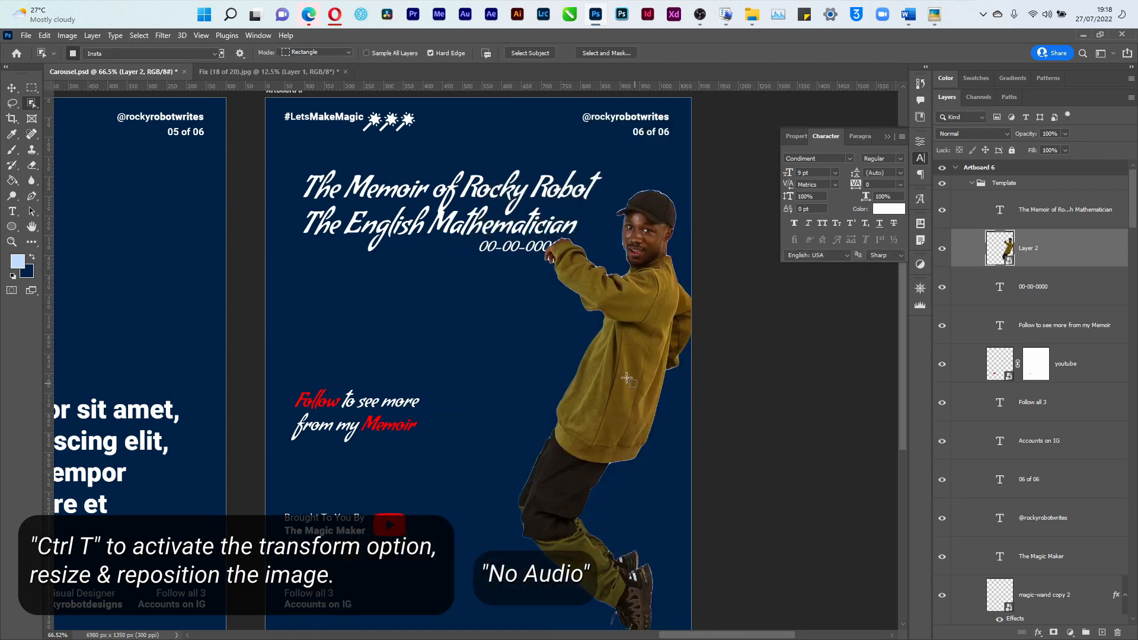
pyautogui.moveTo(609, 365); pyautogui.dragTo(604, 391)
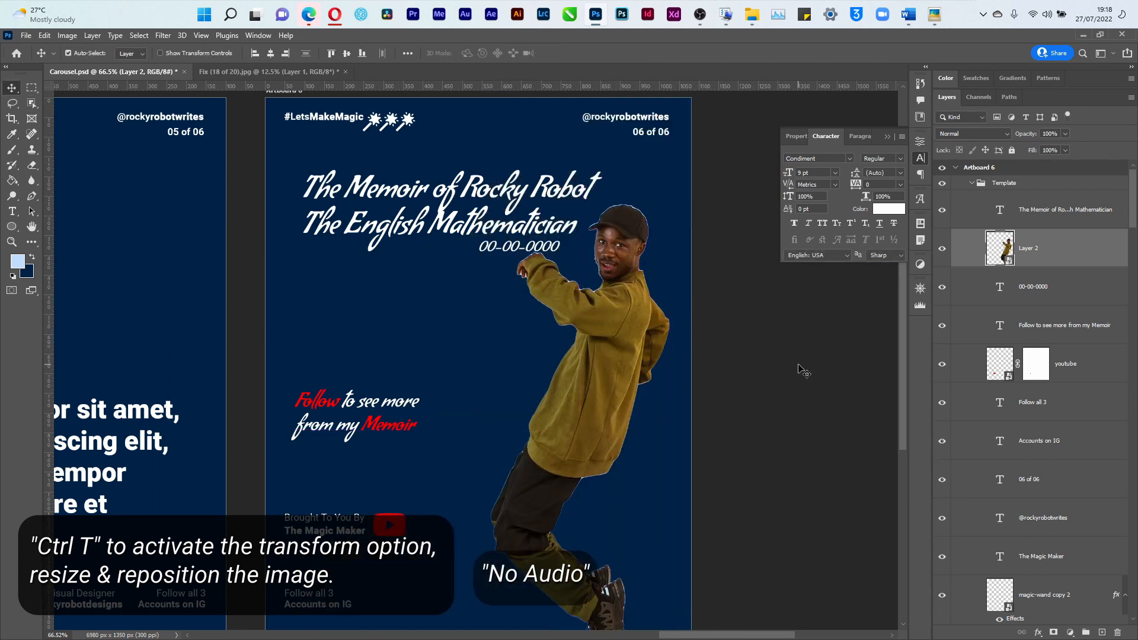
pyautogui.hotkey('ctrl', '-')
# Rescale the figure to about 19%, set it at the right below the date, and save
pyautogui.hotkey('ctrl', 't')
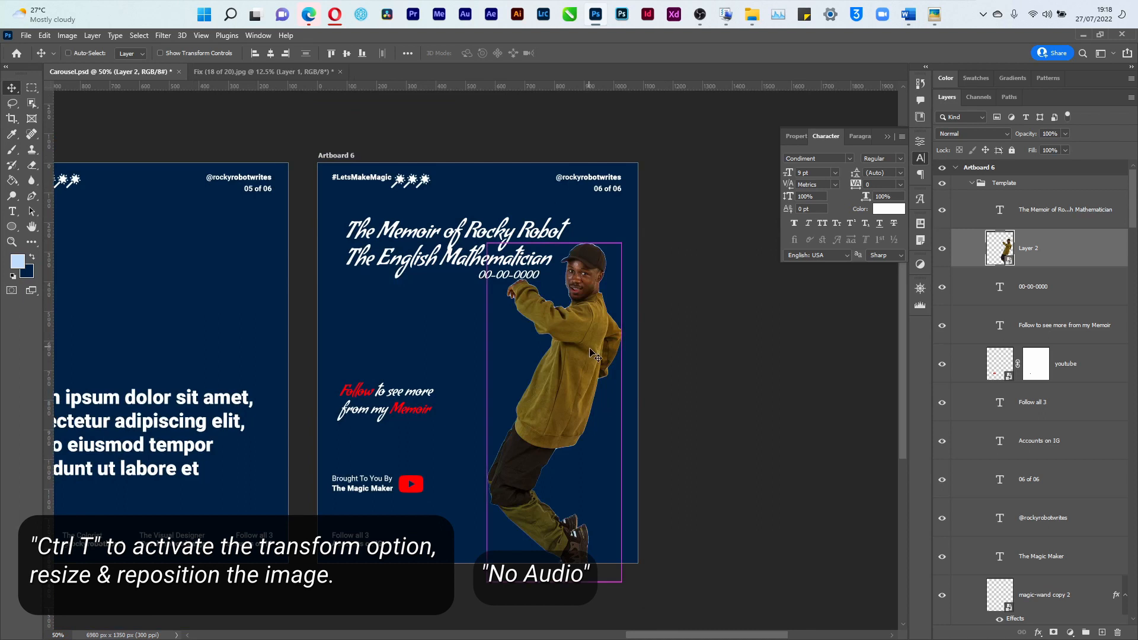
pyautogui.moveTo(620, 242); pyautogui.dragTo(595, 306)
pyautogui.moveTo(526, 473); pyautogui.dragTo(563, 454)
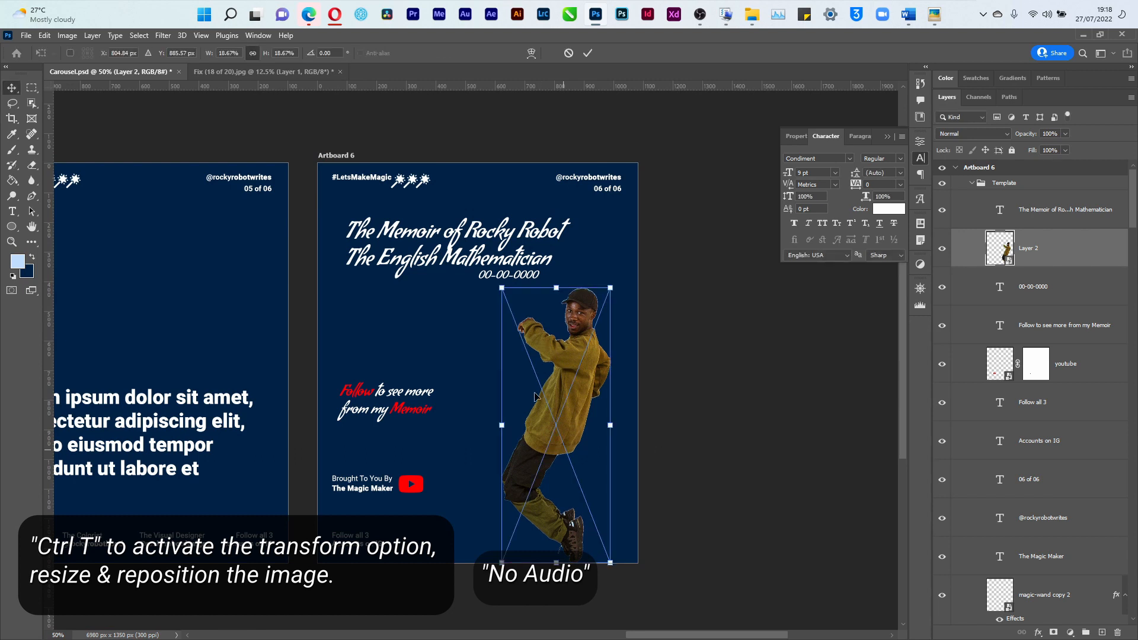
pyautogui.moveTo(502, 288); pyautogui.dragTo(485, 265)
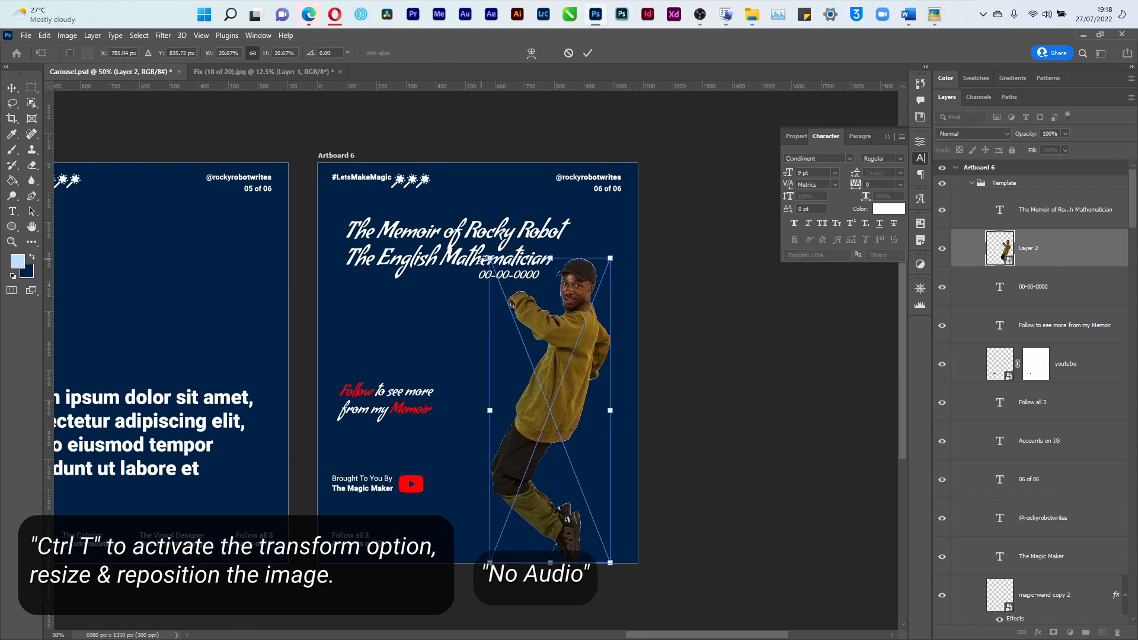
pyautogui.moveTo(483, 260); pyautogui.dragTo(503, 276)
pyautogui.press('Return')
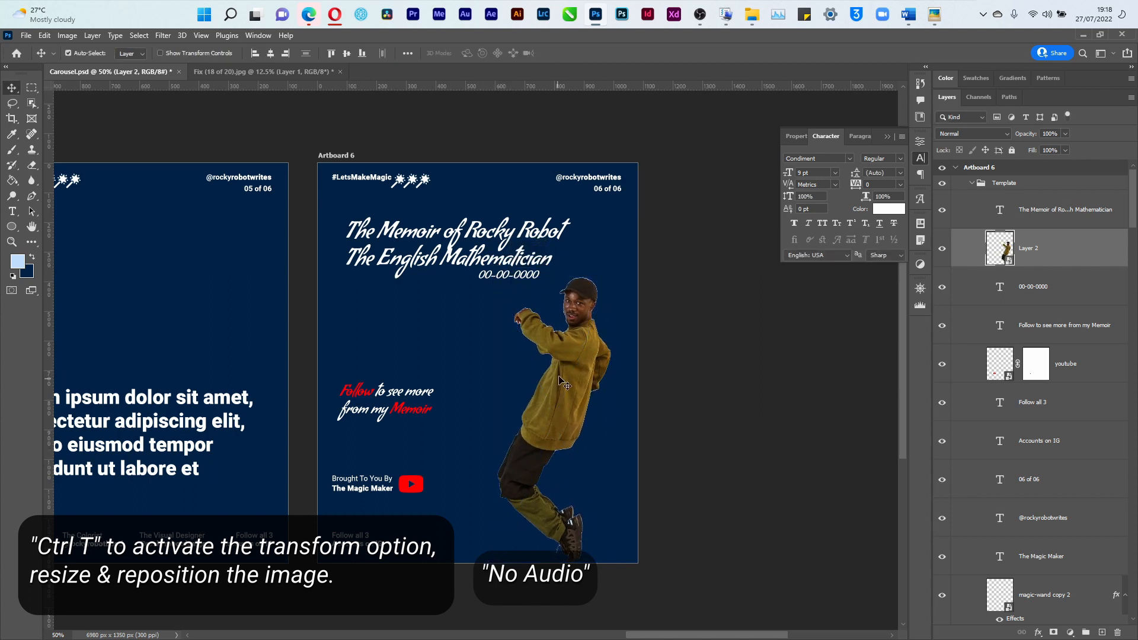
pyautogui.hotkey('ctrl', 's')
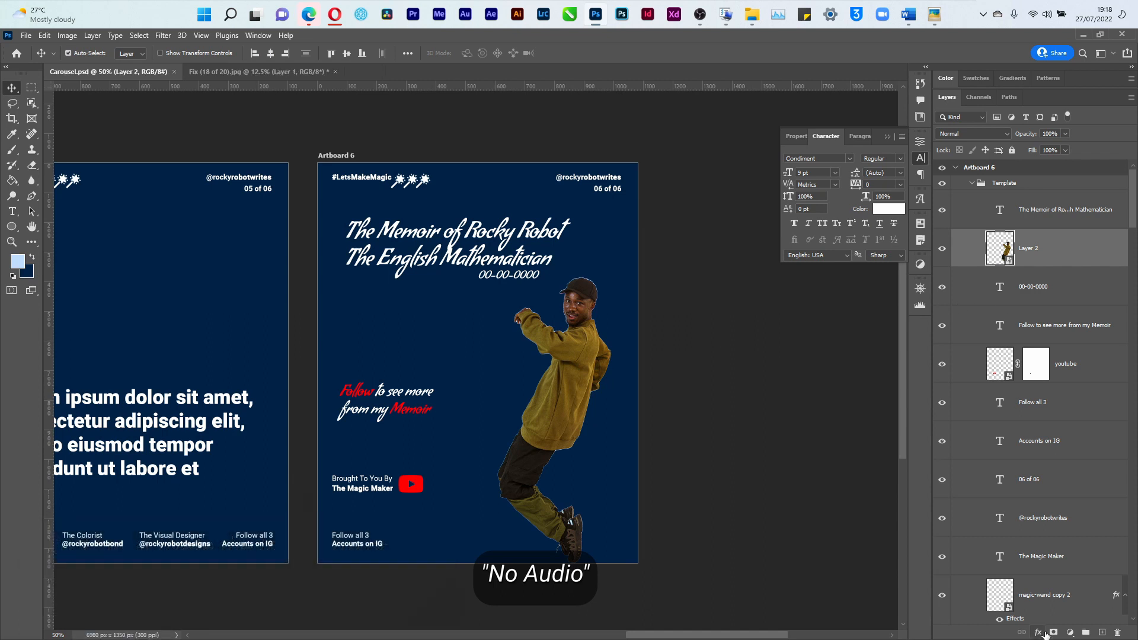
# Add a Black & White adjustment layer clipped to the figure's Layer 2
pyautogui.click(1068, 632)
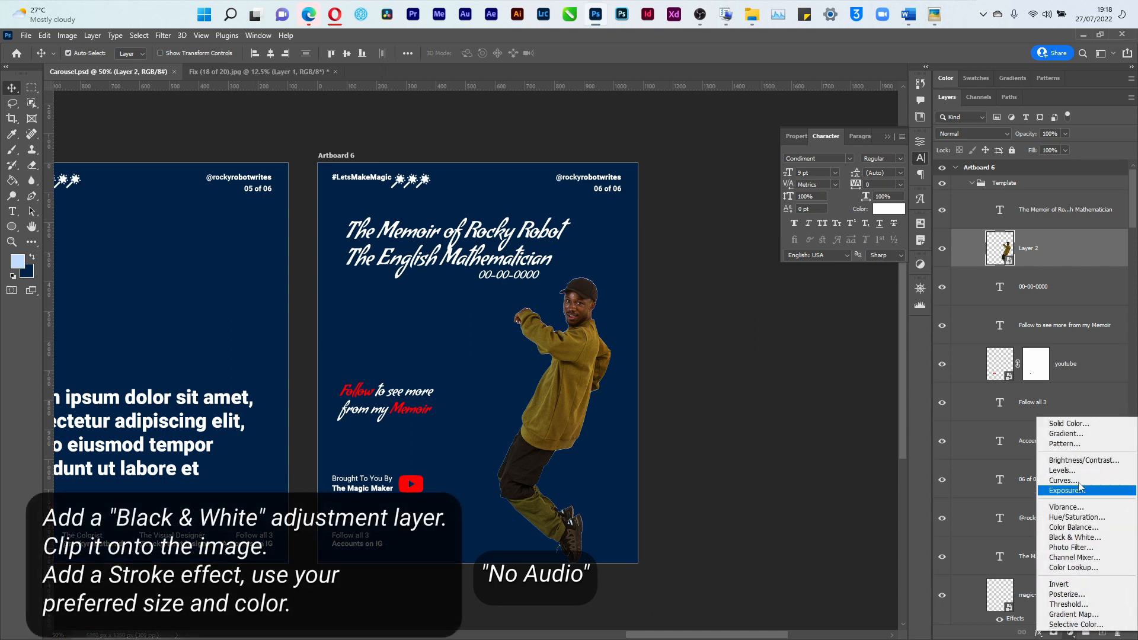
pyautogui.click(1074, 536)
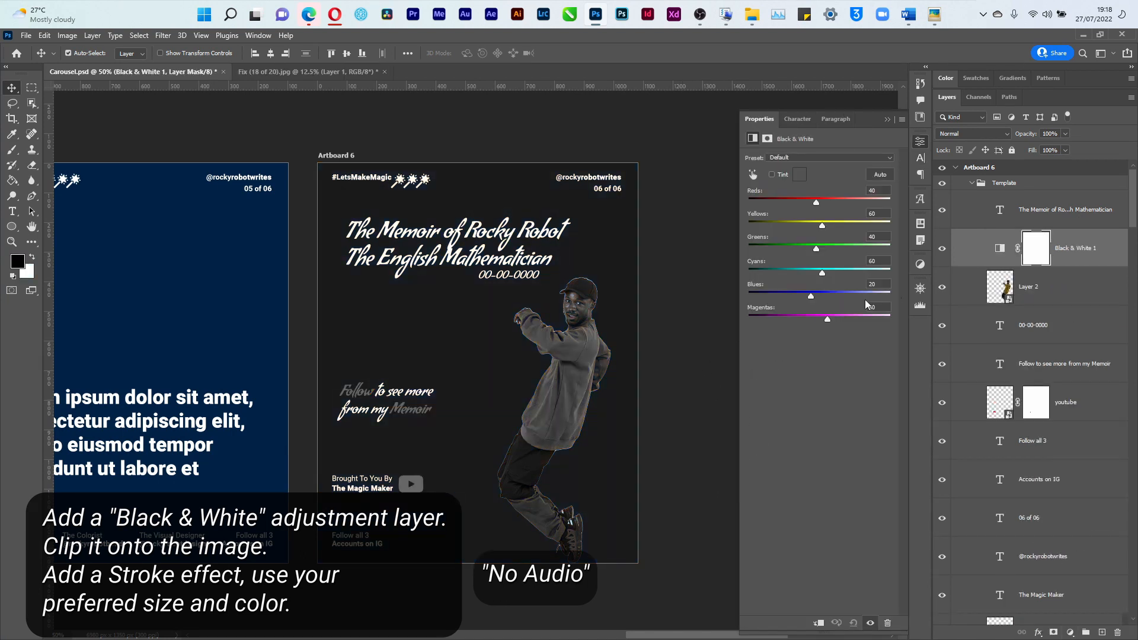
pyautogui.click(819, 622)
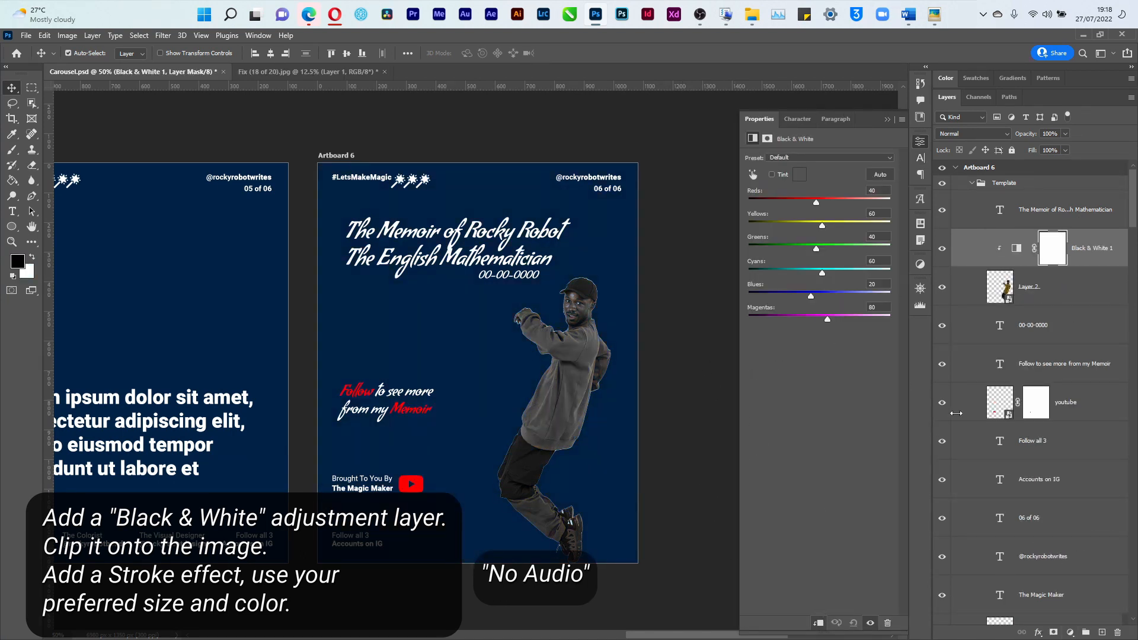
pyautogui.click(1035, 306)
# Give Layer 2 a white outside Stroke effect and nudge the figure slightly up
pyautogui.click(1038, 632)
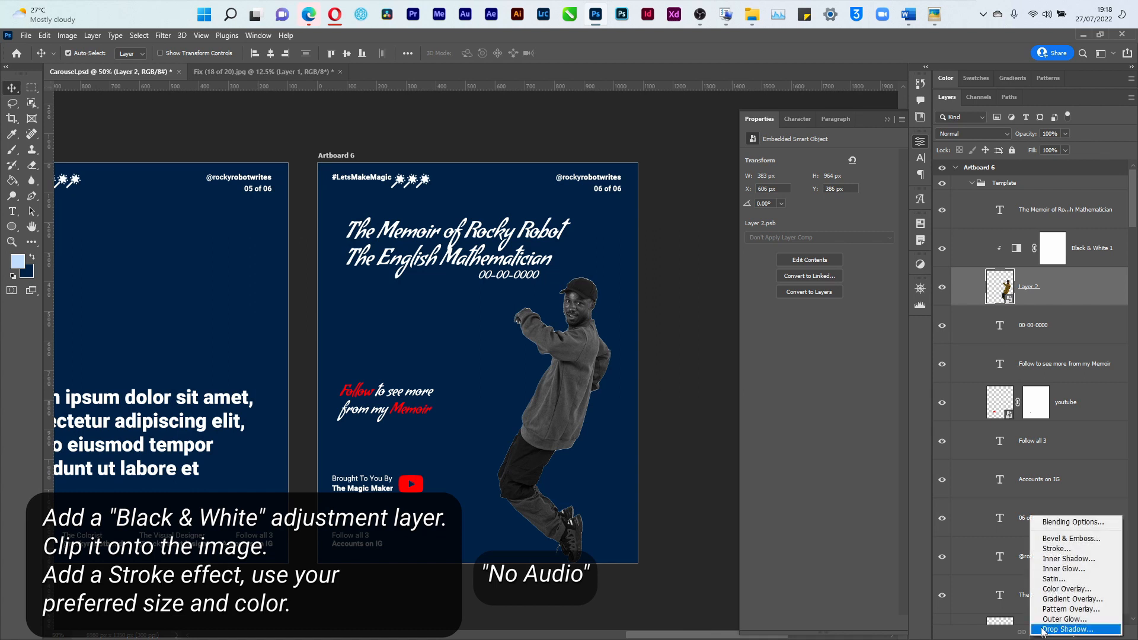
pyautogui.click(1052, 549)
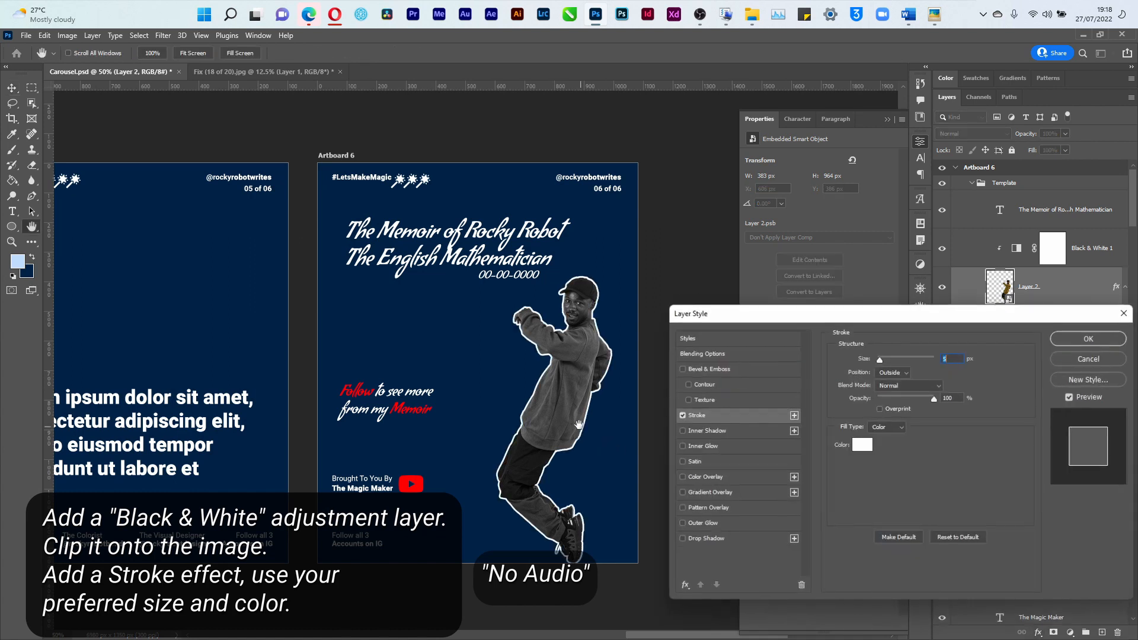
pyautogui.click(1081, 339)
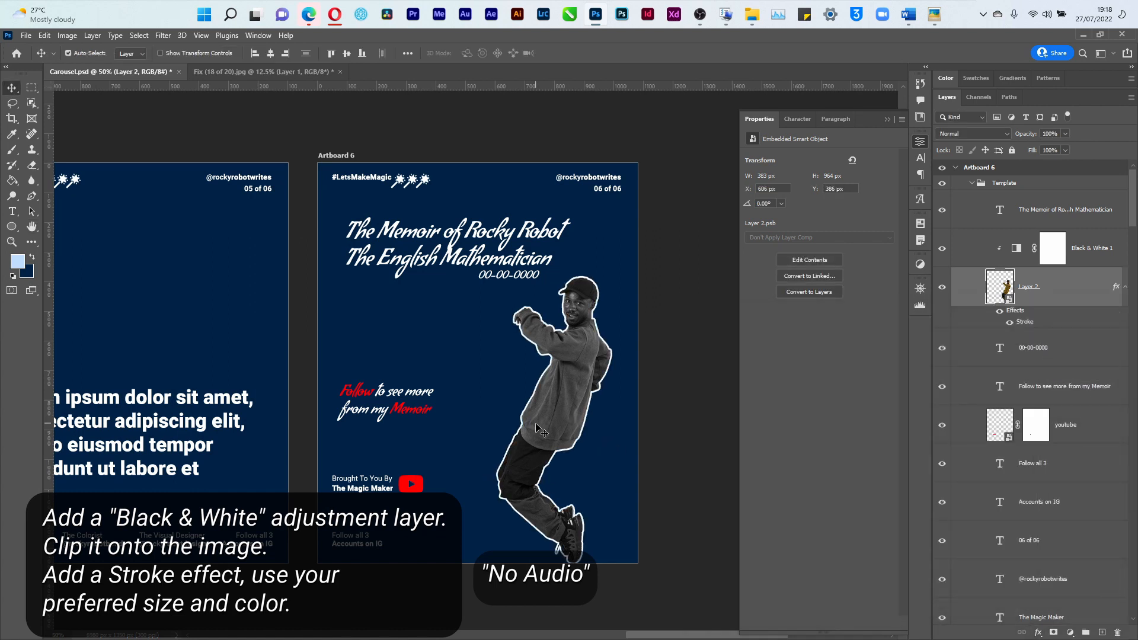
pyautogui.moveTo(539, 429); pyautogui.dragTo(540, 426)
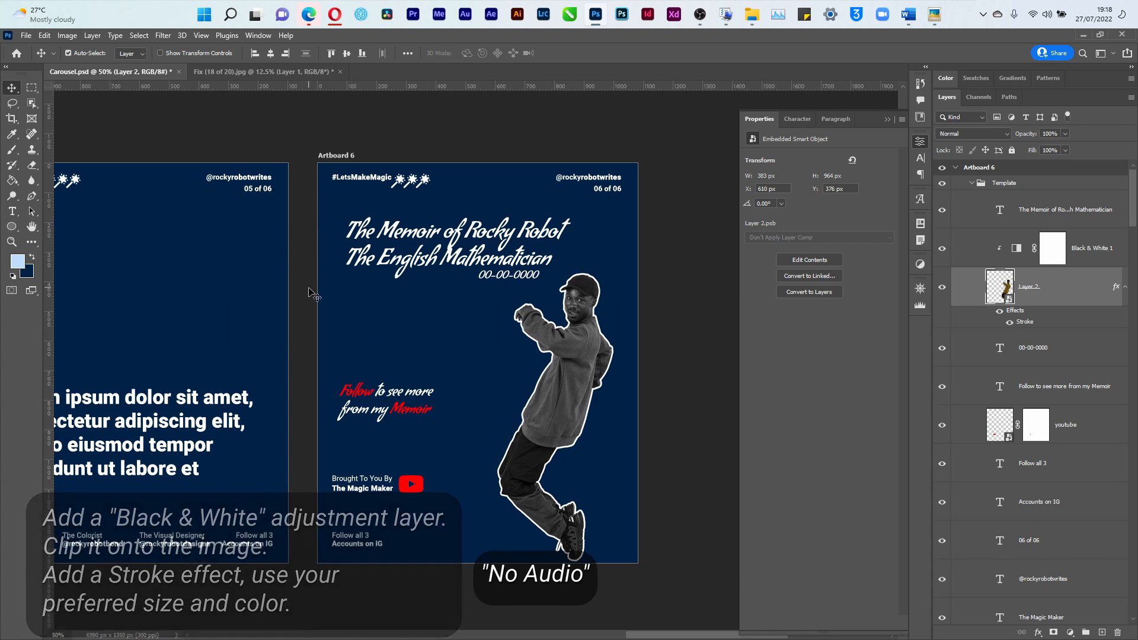
pyautogui.click(26, 34)
# Quick Export the artboards as PNG into the Artboard folder
pyautogui.moveTo(89, 219)
pyautogui.click(196, 219)
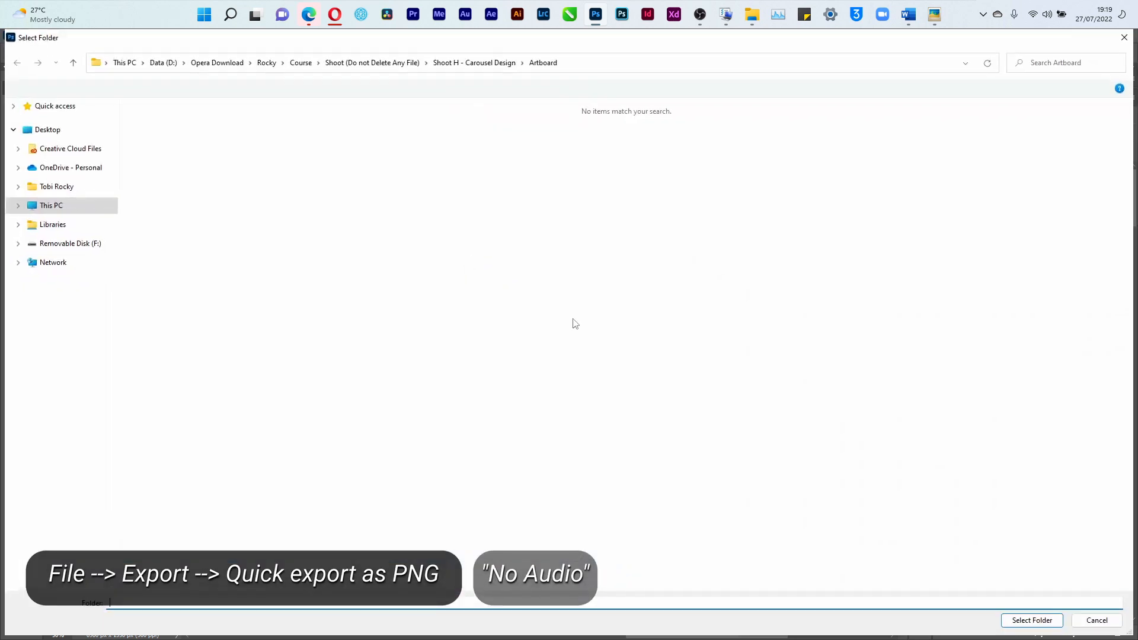
pyautogui.click(1037, 626)
# In File Explorer, open Shoot H - Carousel Design > Artboard and view Artboard 1.png
pyautogui.hotkey('alt', 'Tab')
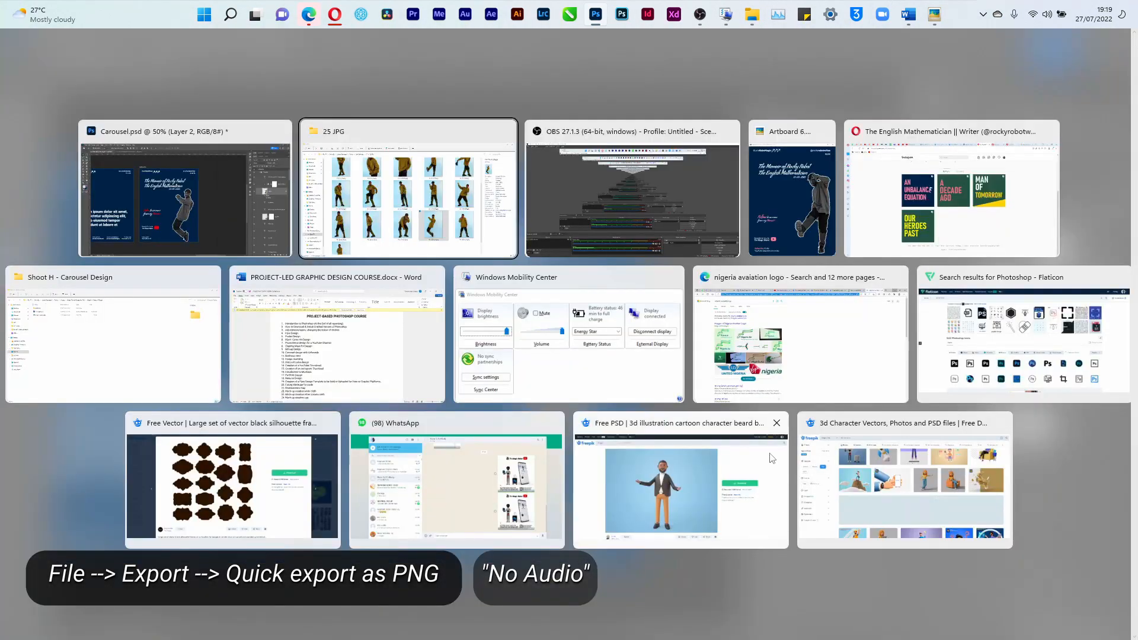
pyautogui.click(384, 231)
pyautogui.click(94, 248)
pyautogui.click(325, 93)
pyautogui.doubleClick(719, 143)
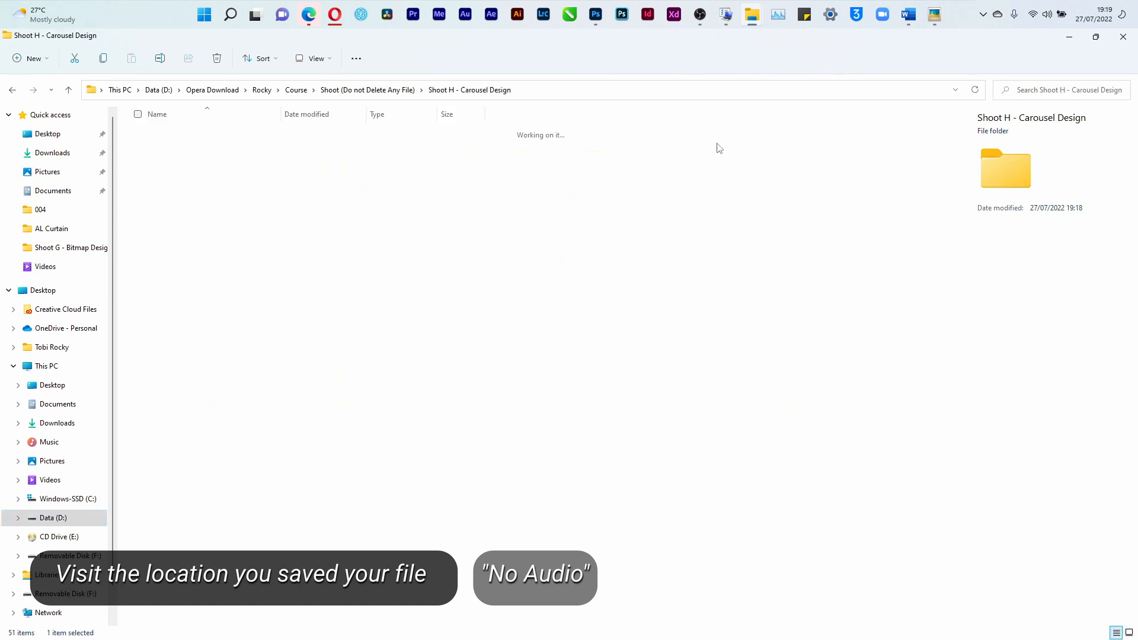
pyautogui.click(419, 132)
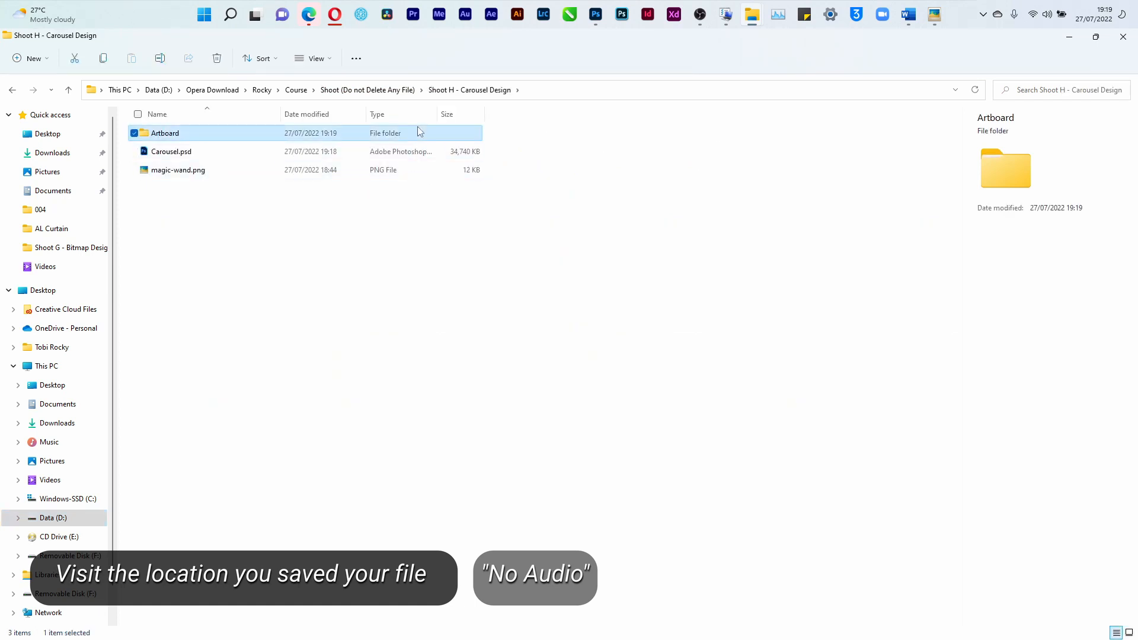
pyautogui.doubleClick(266, 136)
pyautogui.doubleClick(169, 147)
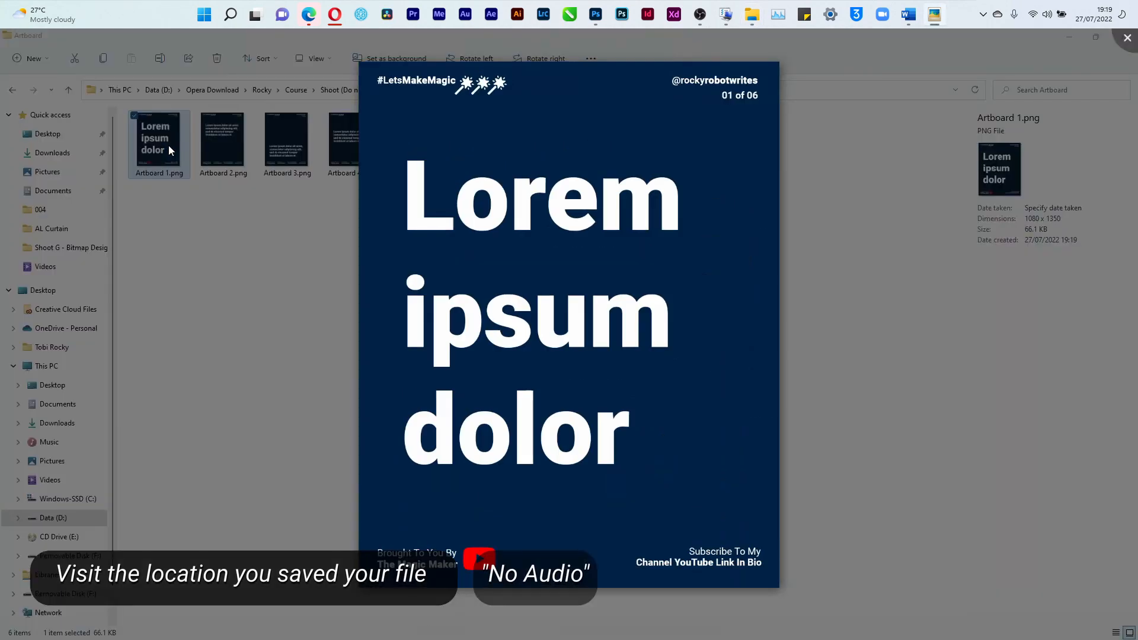